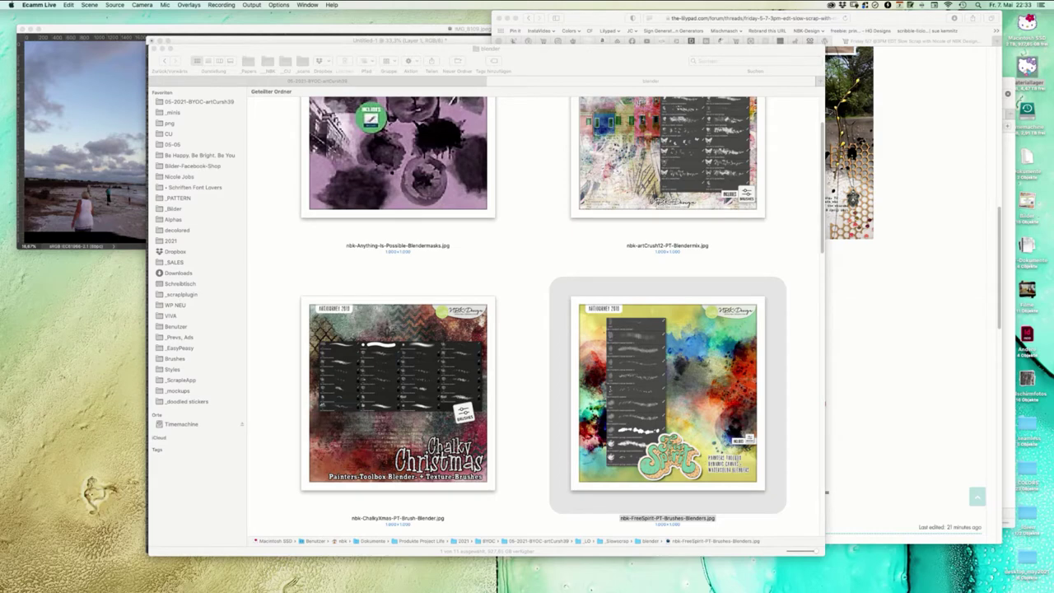
# - Switch to Safari and read the Slow Scrap challenge rules and example page in the Lilypad forum thread
pyautogui.click(368, 40)
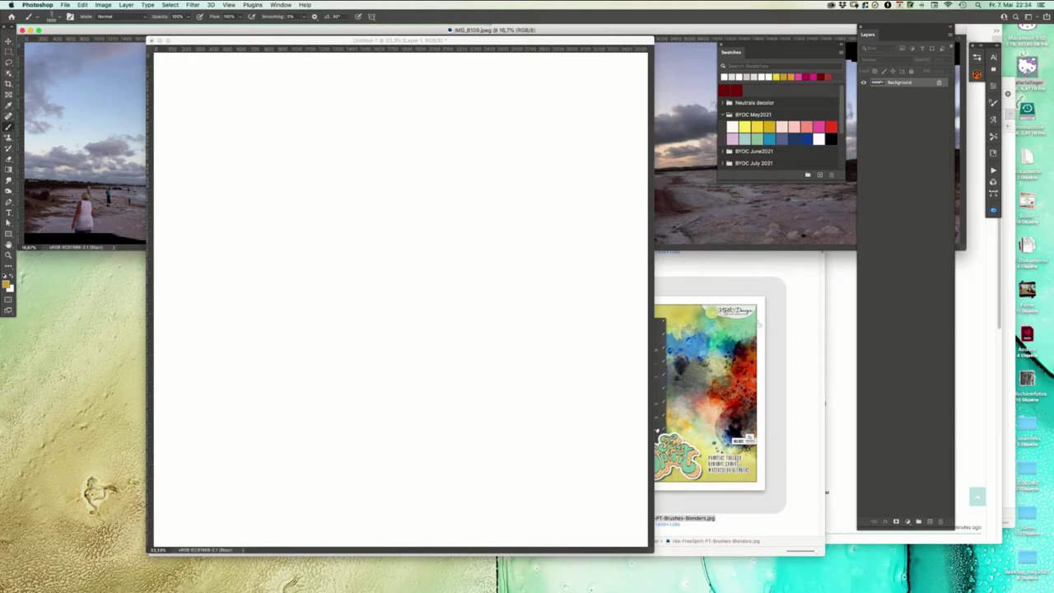
pyautogui.moveTo(803, 589)
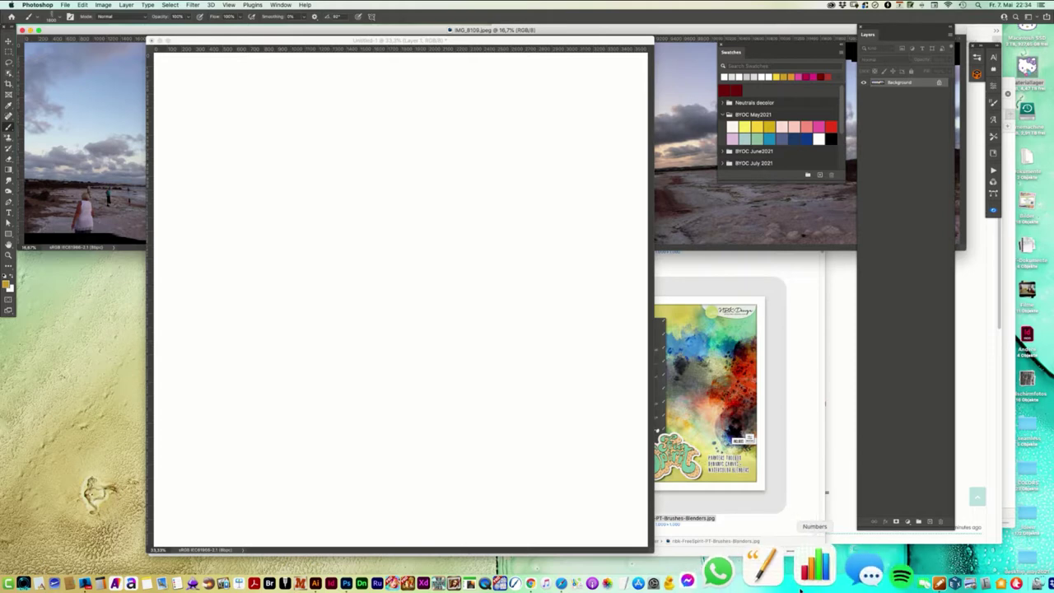
pyautogui.click(841, 312)
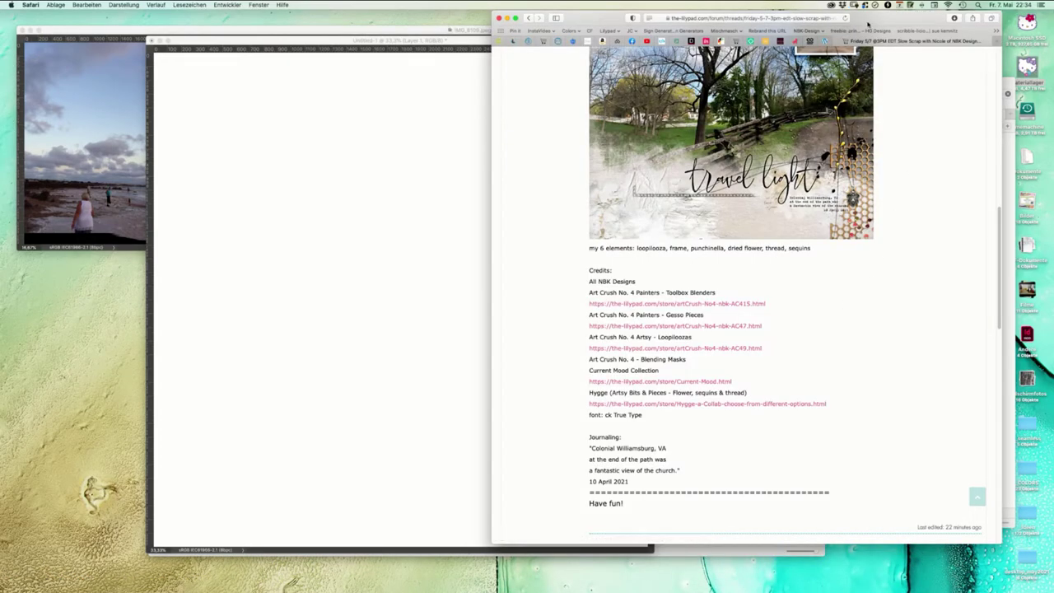
pyautogui.moveTo(869, 18); pyautogui.dragTo(868, 32)
pyautogui.moveTo(1002, 228); pyautogui.dragTo(984, 66)
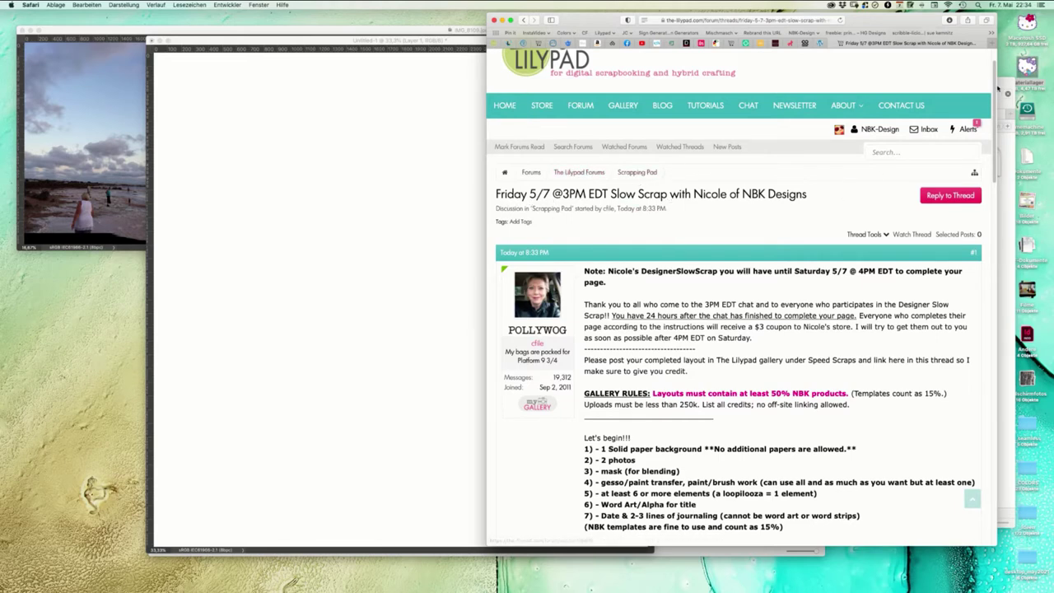
pyautogui.scroll(-4, 983, 123)
pyautogui.scroll(-3, 984, 123)
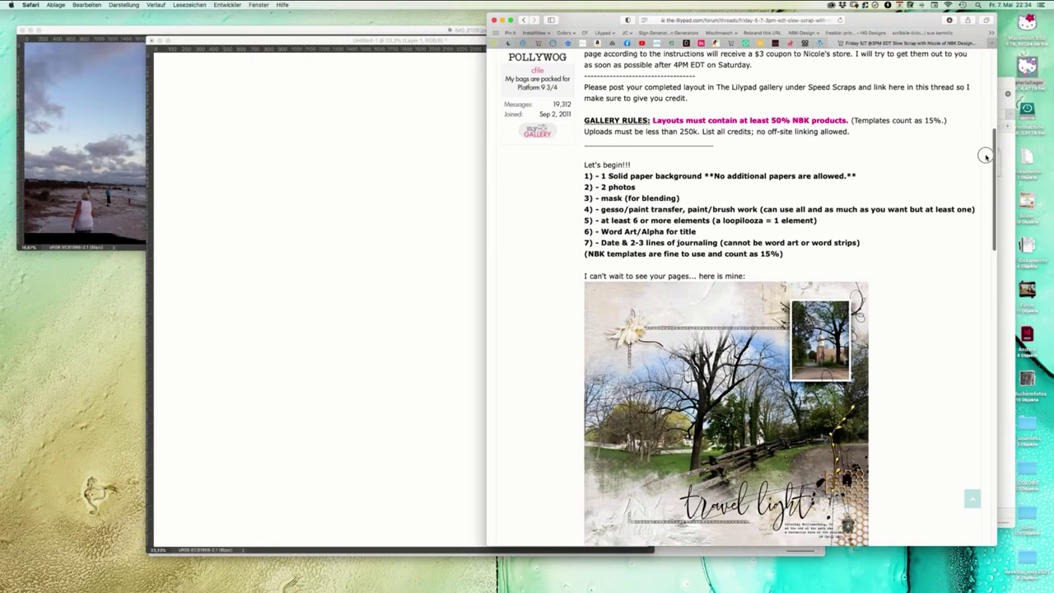
pyautogui.scroll(2, 985, 156)
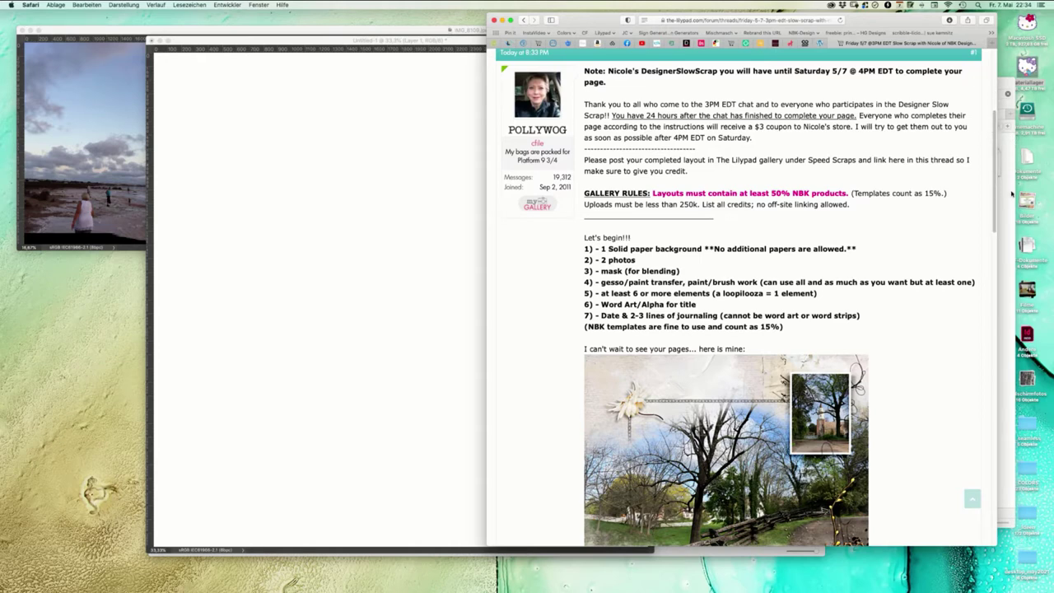
pyautogui.moveTo(996, 182)
pyautogui.mouseDown()
pyautogui.moveTo(989, 191)
pyautogui.moveTo(1015, 179)
pyautogui.mouseUp()
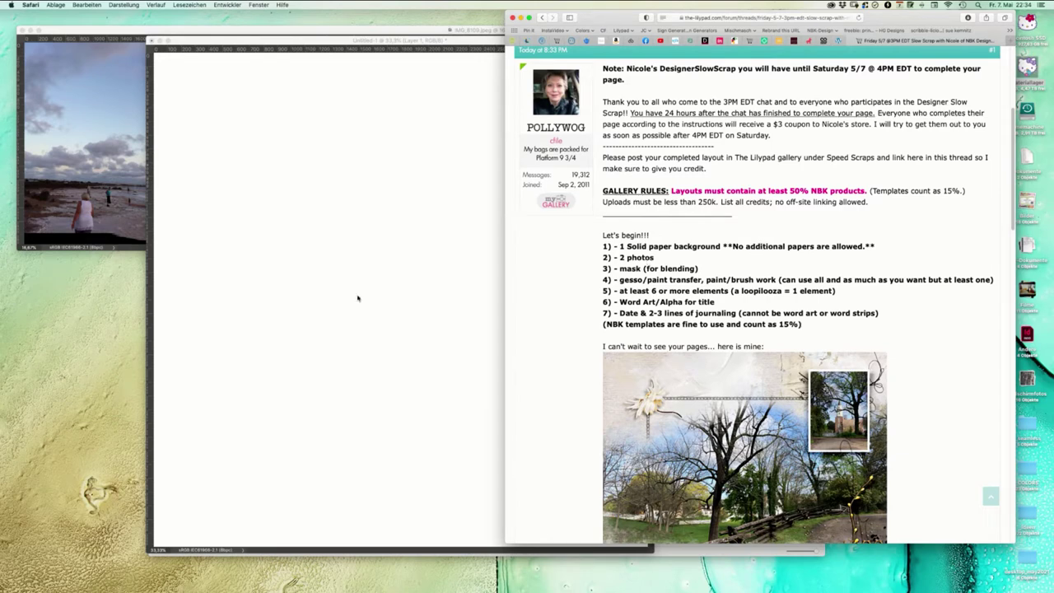
# - In Photoshop, zoom the IMG_8109.jpeg panorama out to 8.33% and reposition and enlarge the blank Untitled-1 document window
pyautogui.click(361, 434)
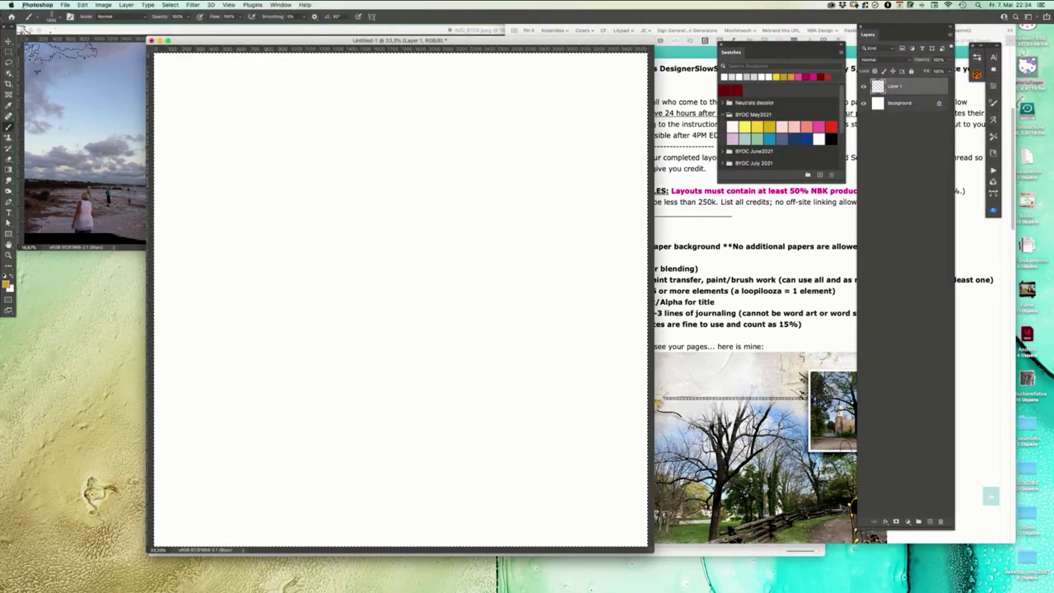
pyautogui.click(25, 30)
pyautogui.click(9, 41)
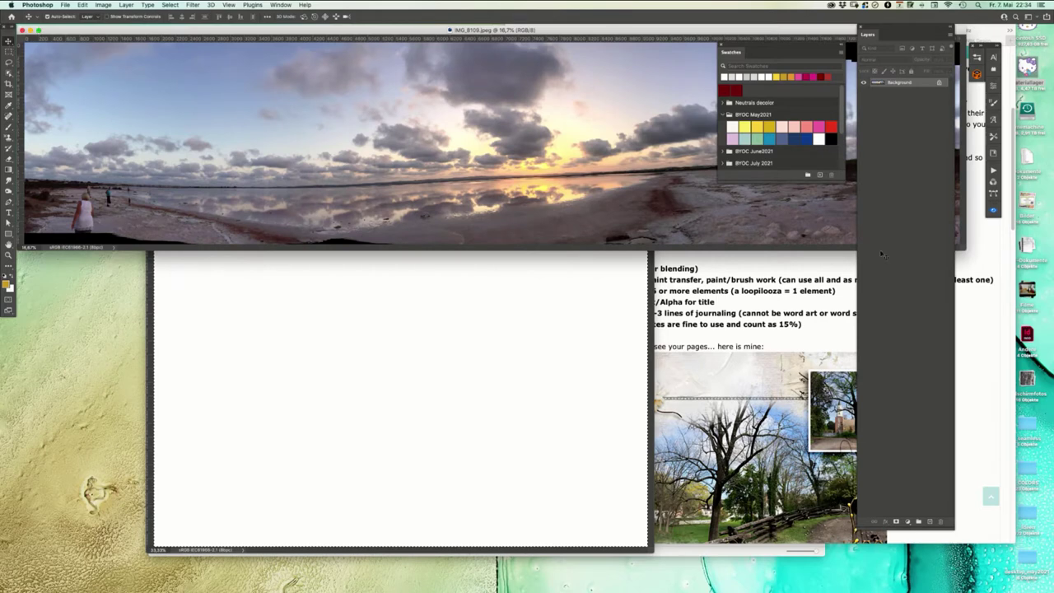
pyautogui.press('super+minus')
pyautogui.press('super+minus')
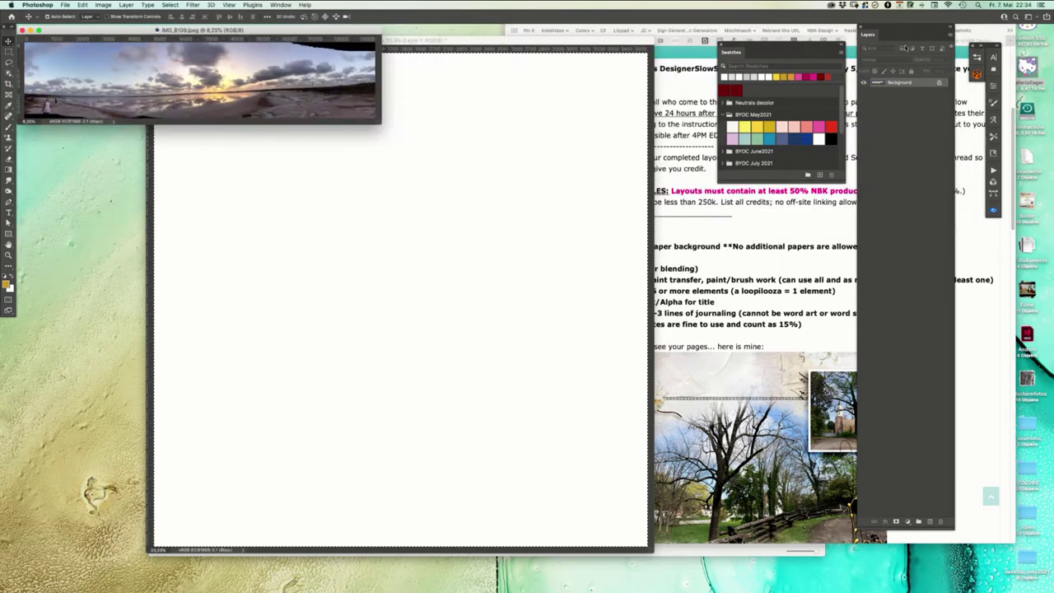
pyautogui.click(474, 219)
pyautogui.moveTo(531, 40); pyautogui.dragTo(463, 35)
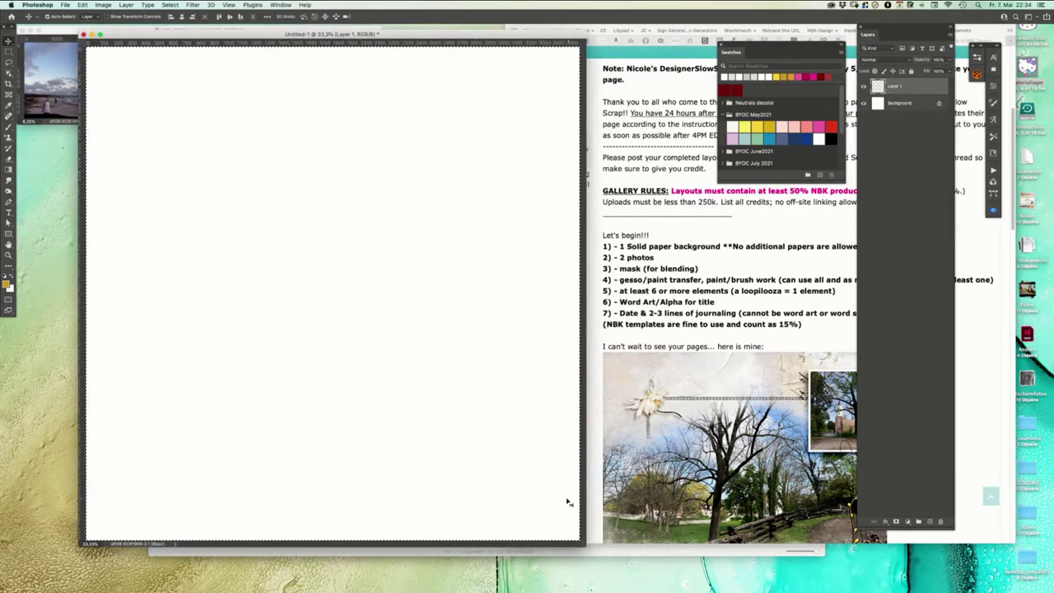
pyautogui.moveTo(584, 544); pyautogui.dragTo(614, 583)
# - Switch to Finder, open the nbk-AC39-PP folder inside 05-2021-BYOC-artCursh39 as icons, and enlarge its window
pyautogui.click(656, 553)
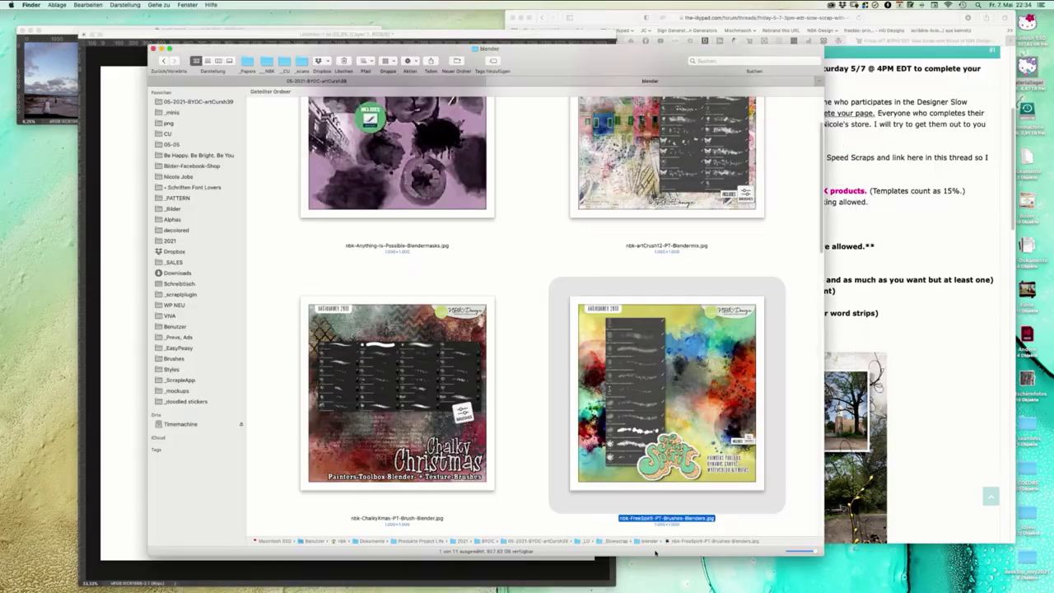
pyautogui.moveTo(292, 60); pyautogui.dragTo(314, 56)
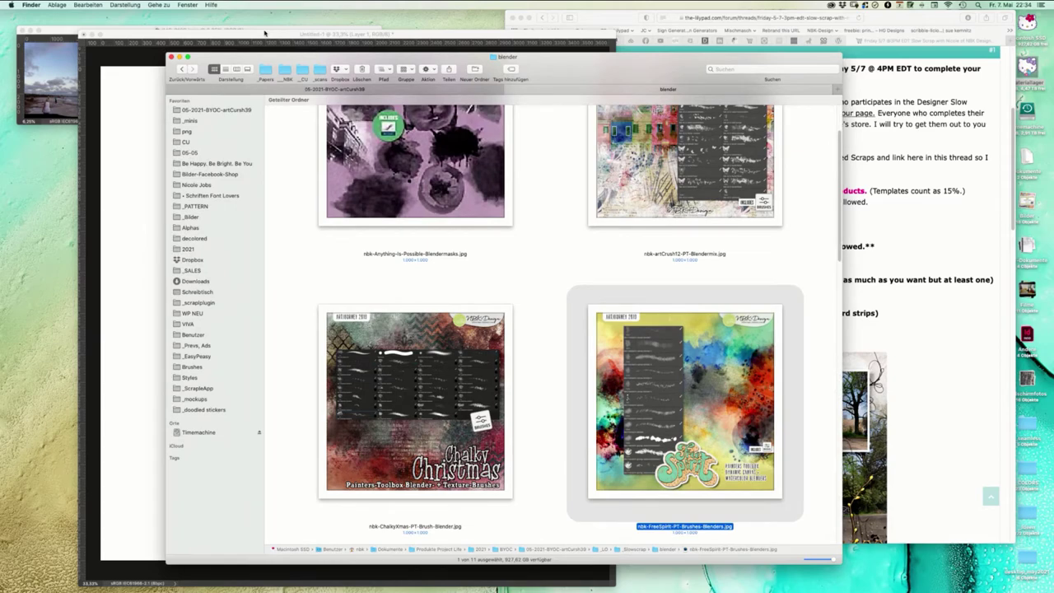
pyautogui.press('super+m')
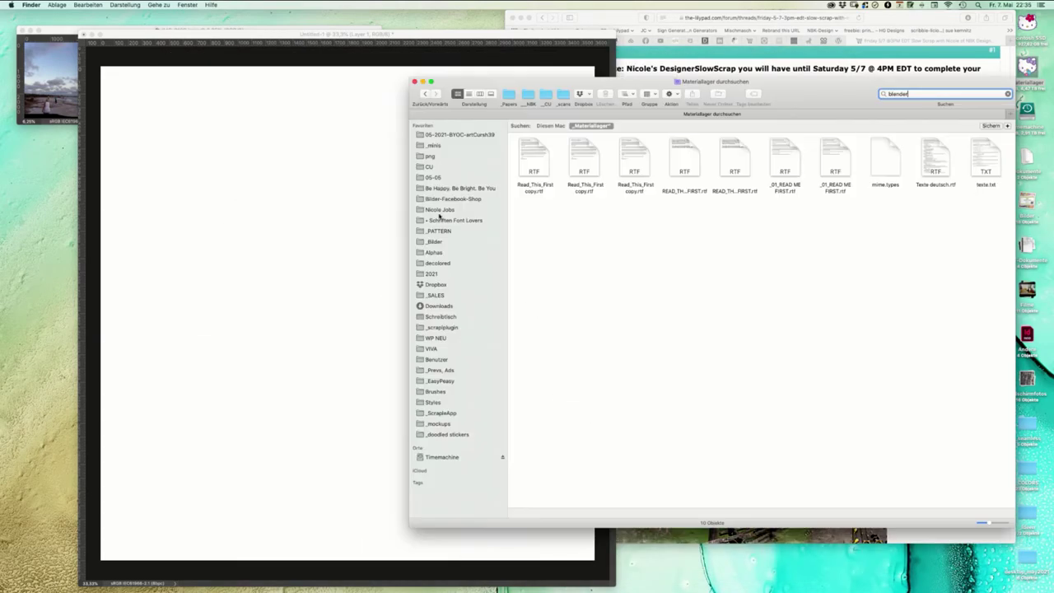
pyautogui.click(471, 135)
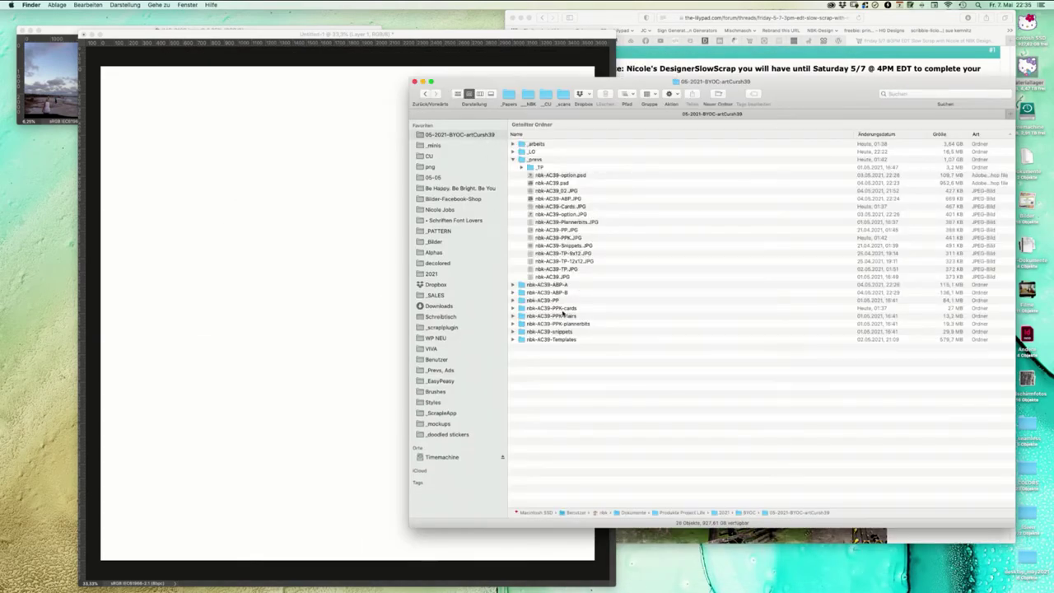
pyautogui.doubleClick(572, 300)
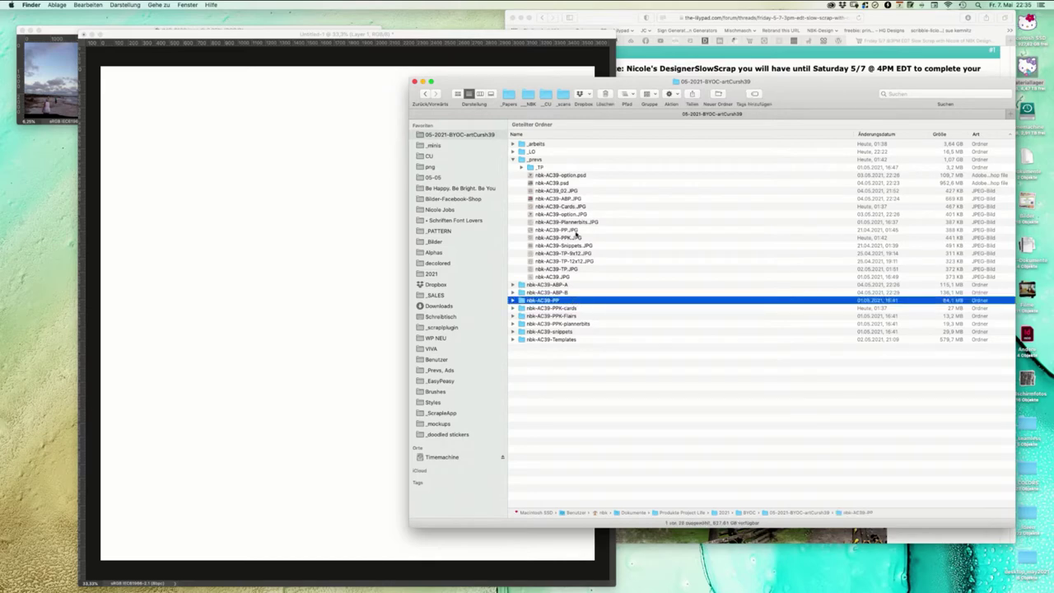
pyautogui.click(457, 95)
pyautogui.moveTo(587, 84); pyautogui.dragTo(463, 5)
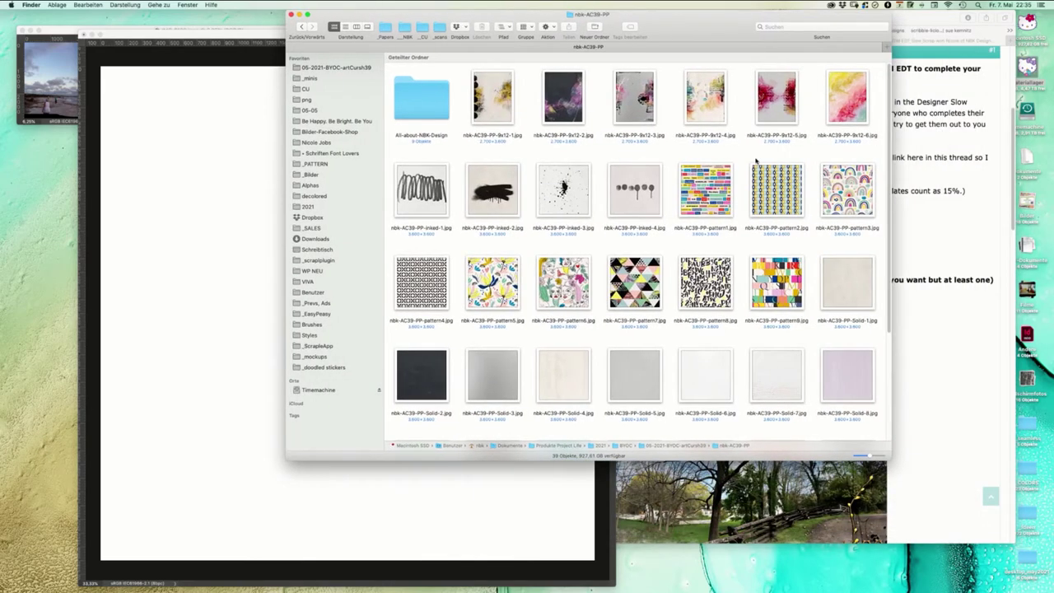
pyautogui.moveTo(889, 457); pyautogui.dragTo(944, 568)
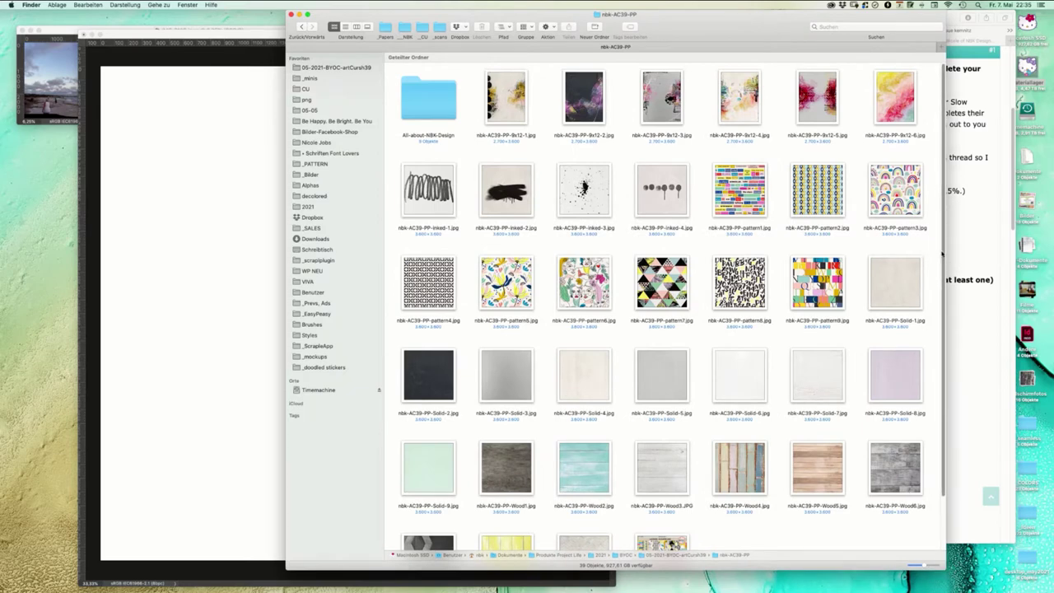
# - Preview the Solid-7 paper and its neighbouring solid papers at large size to compare their textures
pyautogui.scroll(-3, 933, 257)
pyautogui.click(835, 303)
pyautogui.press('space')
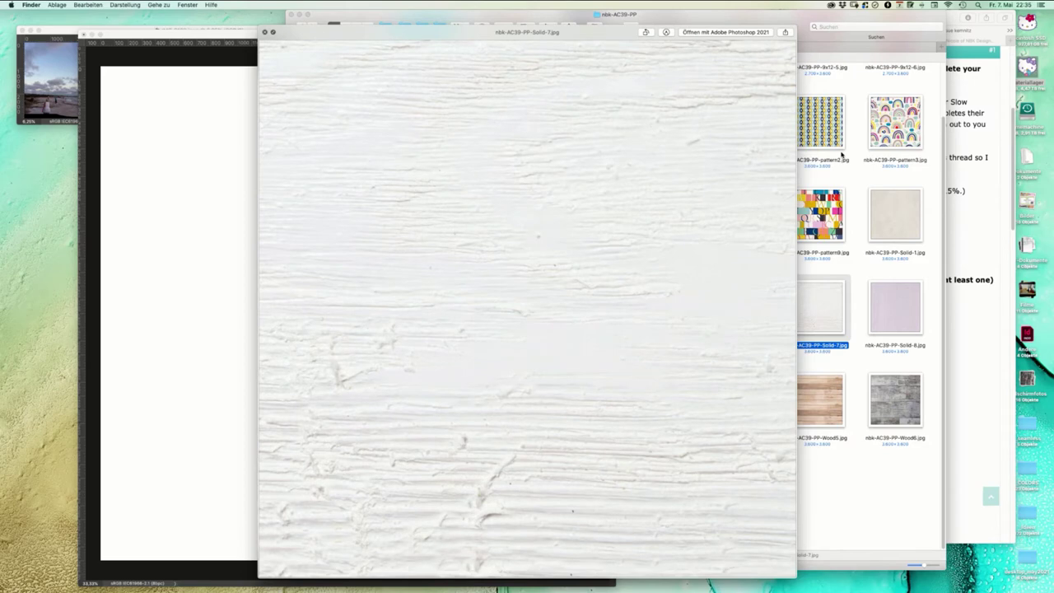
pyautogui.press('Right')
pyautogui.press('Left')
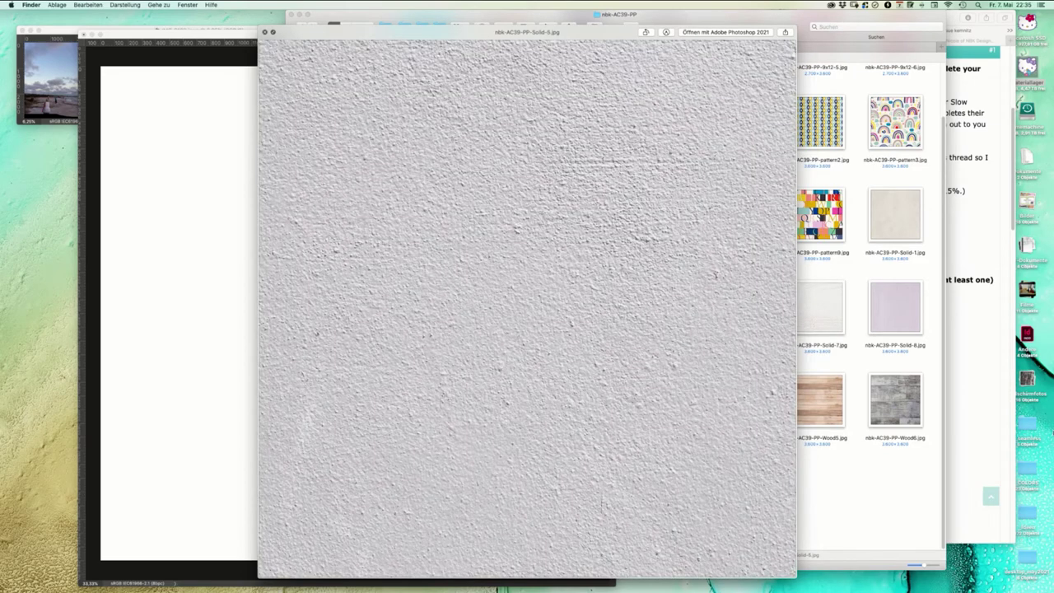
pyautogui.press('Left')
pyautogui.press('Right')
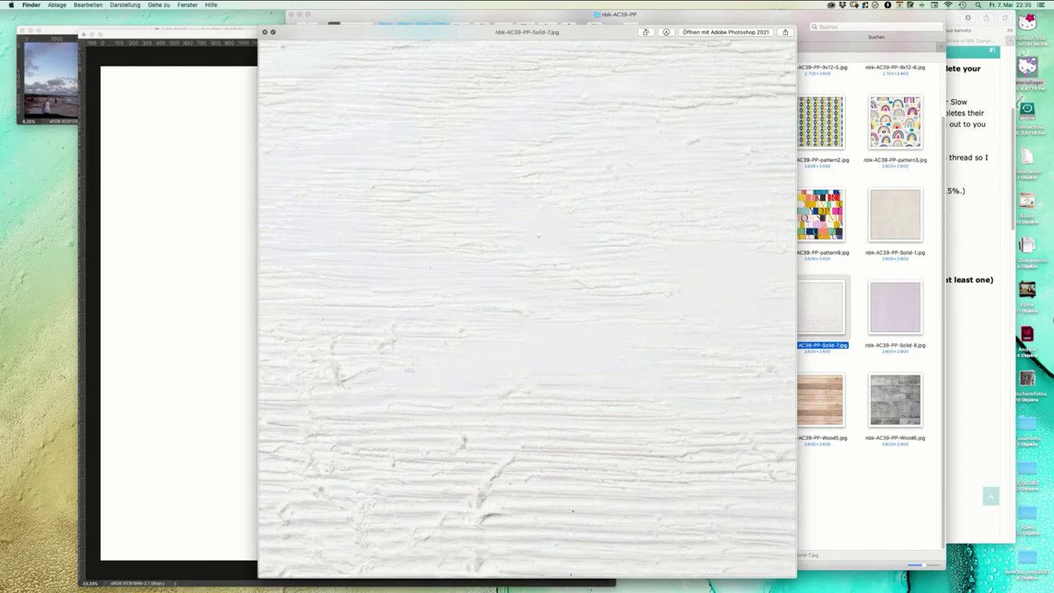
pyautogui.press('space')
# - Preview the Solid-4, Solid-5 and Solid-1 papers one by one as possible page backgrounds
pyautogui.click(601, 293)
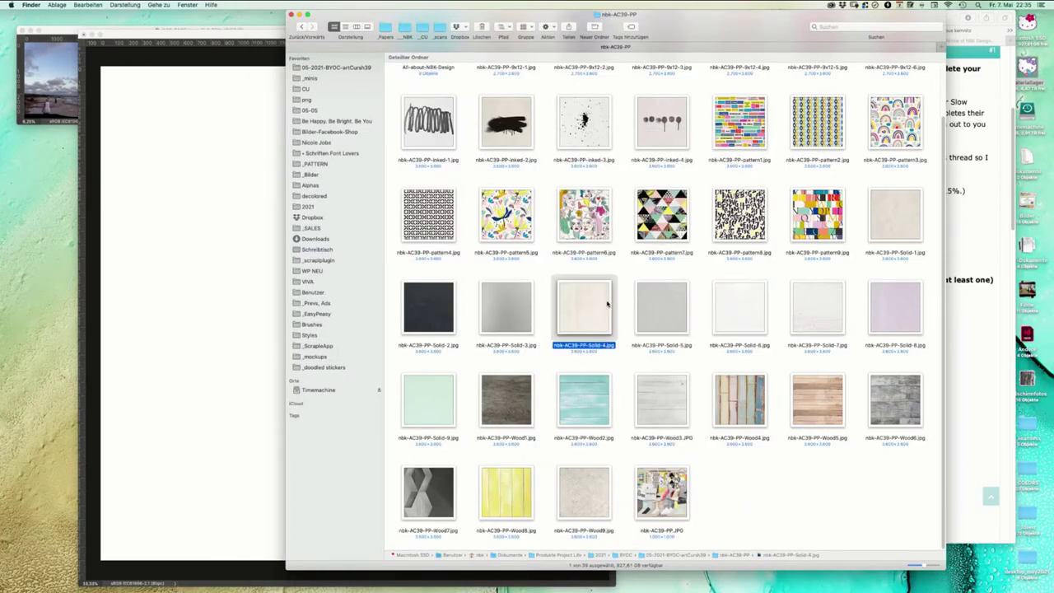
pyautogui.press('space')
pyautogui.press('space')
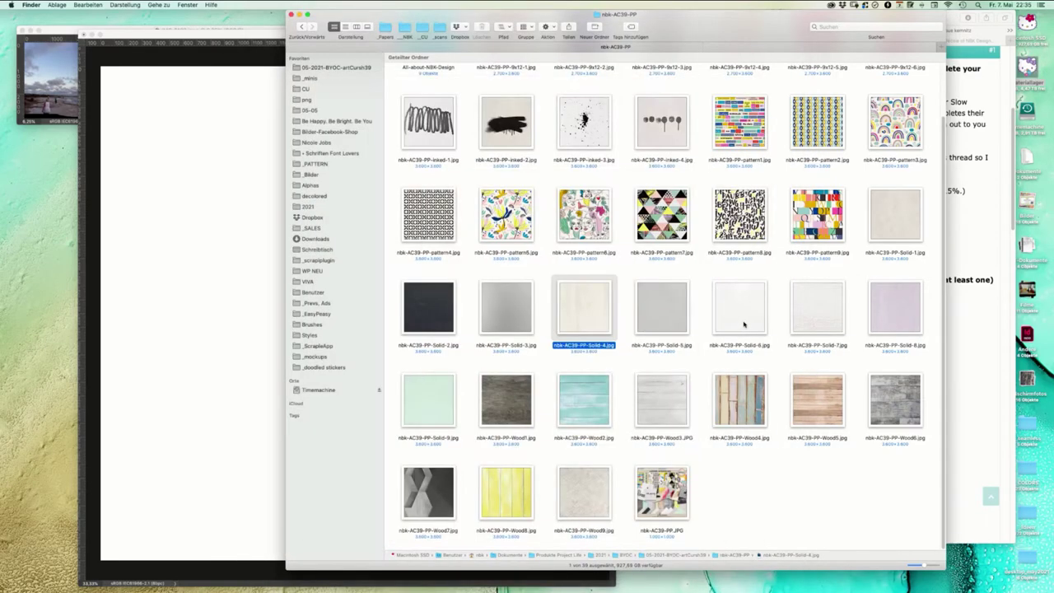
pyautogui.click(695, 321)
pyautogui.press('space')
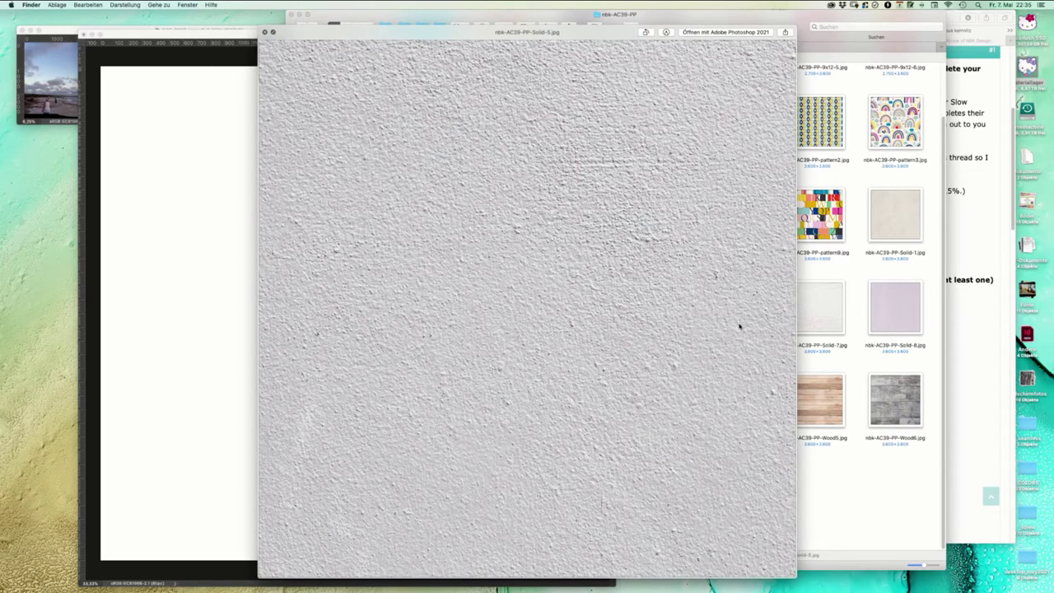
pyautogui.press('space')
pyautogui.click(886, 236)
pyautogui.press('space')
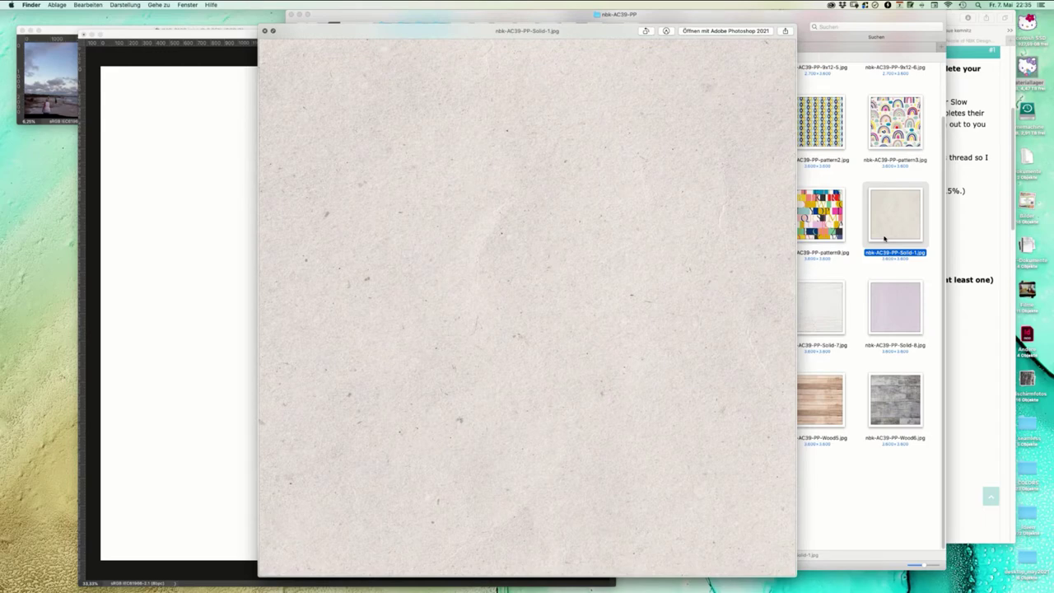
pyautogui.press('space')
# - Place the nbk-AC39-PP-Solid-6.jpg paper on the blank Untitled-1 canvas in Photoshop and merge it into the background layer
pyautogui.click(745, 309)
pyautogui.press('space')
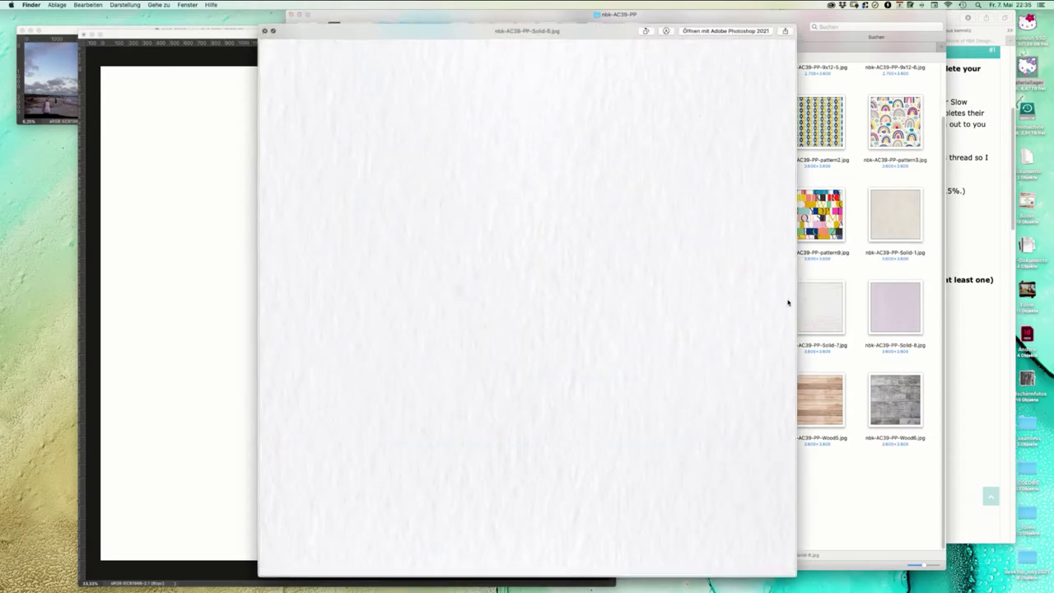
pyautogui.press('space')
pyautogui.moveTo(753, 298); pyautogui.dragTo(388, 266)
pyautogui.press('Return')
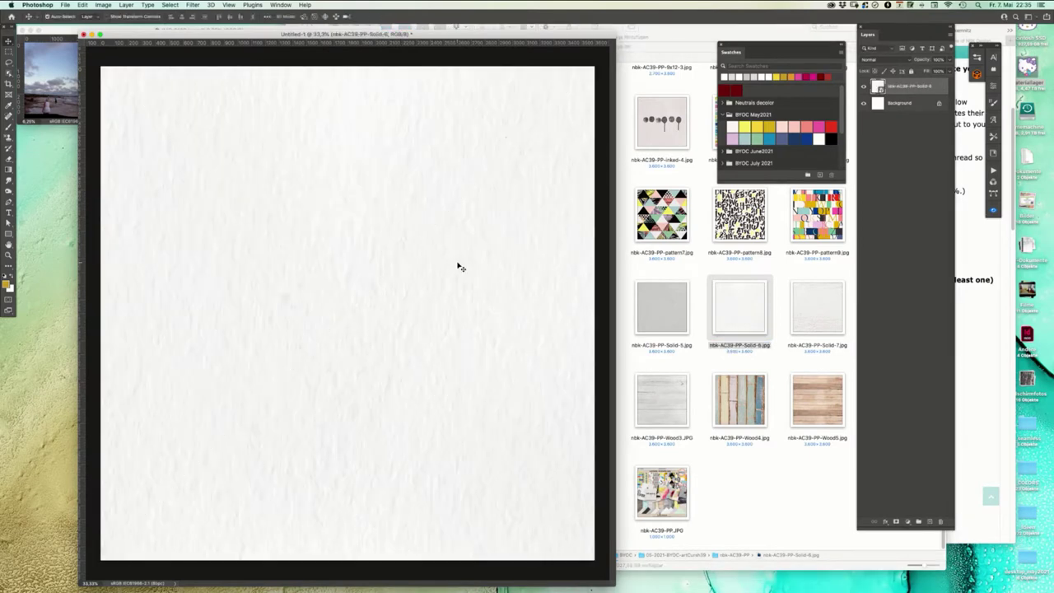
pyautogui.press('super+e')
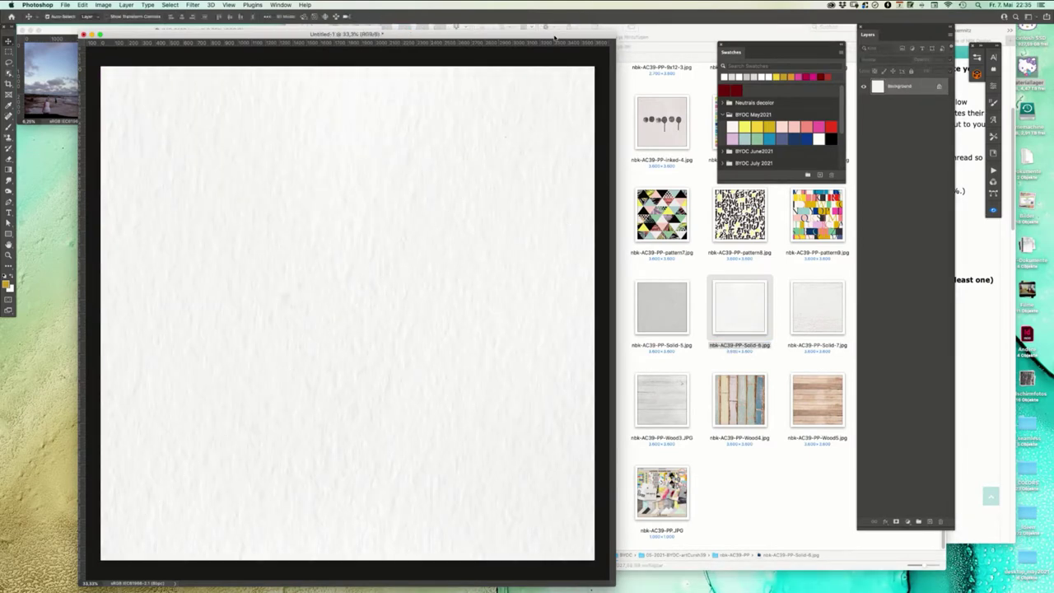
pyautogui.moveTo(555, 37); pyautogui.dragTo(589, 38)
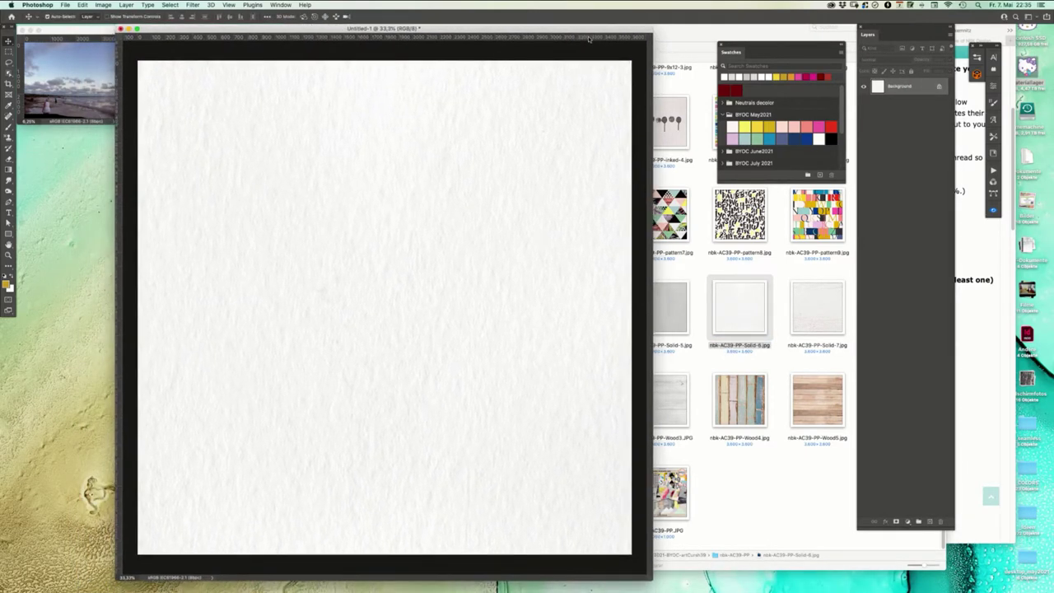
# - Return to the forum thread in Safari and review the numbered page requirements and the "travel light" sample layout
pyautogui.click(983, 332)
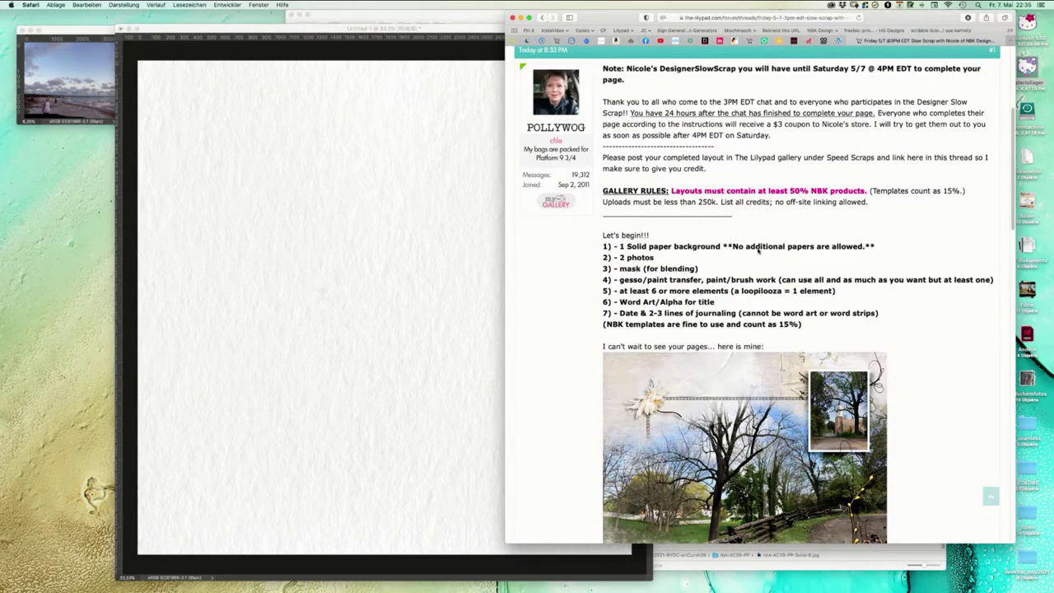
pyautogui.scroll(-1, 1012, 223)
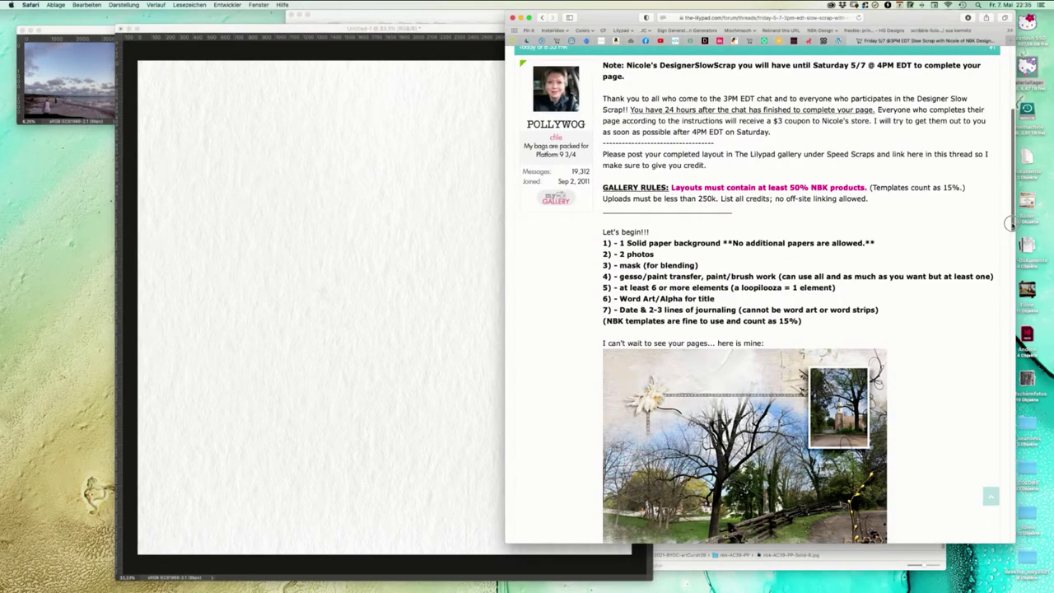
pyautogui.scroll(-1, 1012, 226)
pyautogui.scroll(-2, 1009, 232)
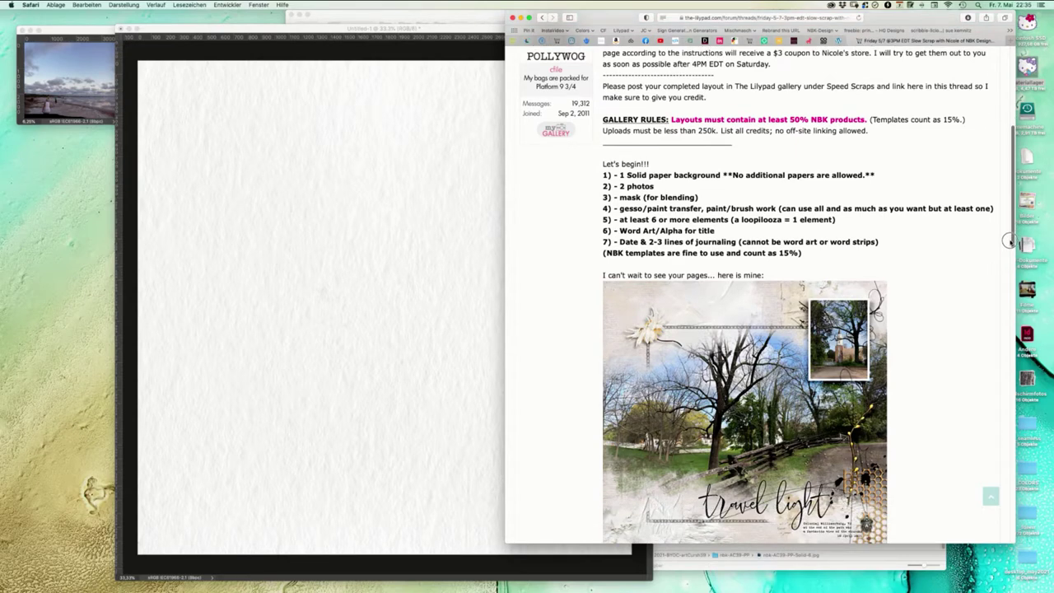
pyautogui.scroll(-1, 1010, 239)
pyautogui.scroll(-2, 1010, 251)
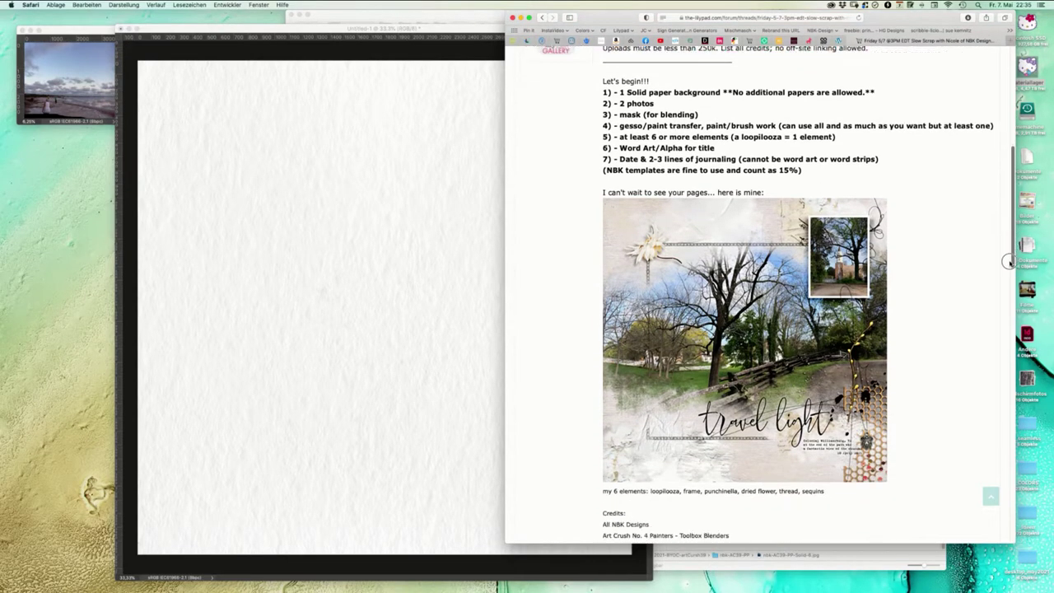
pyautogui.scroll(-1, 1009, 262)
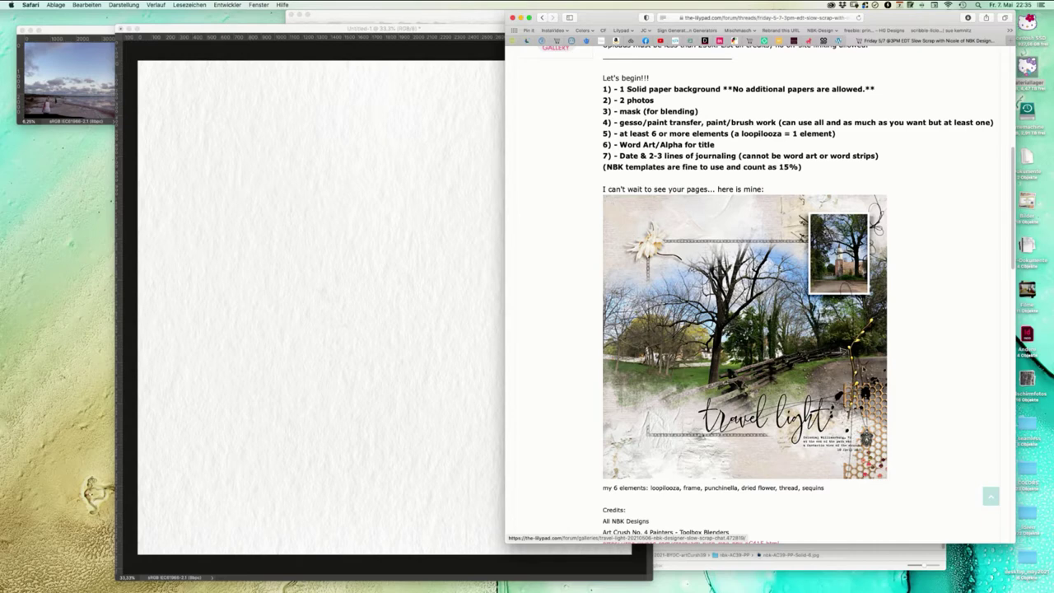
pyautogui.scroll(-1, 1009, 165)
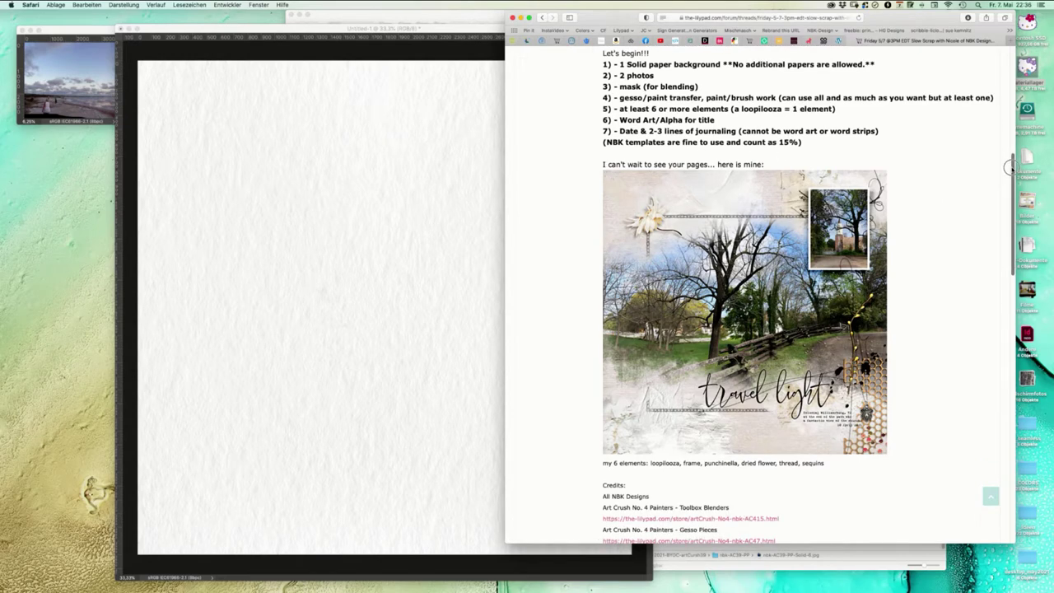
# - Review the "travel light" sample layout together with its element list, product credits and journaling text in the forum thread
pyautogui.scroll(-1, 1009, 165)
pyautogui.moveTo(696, 165); pyautogui.dragTo(216, 285)
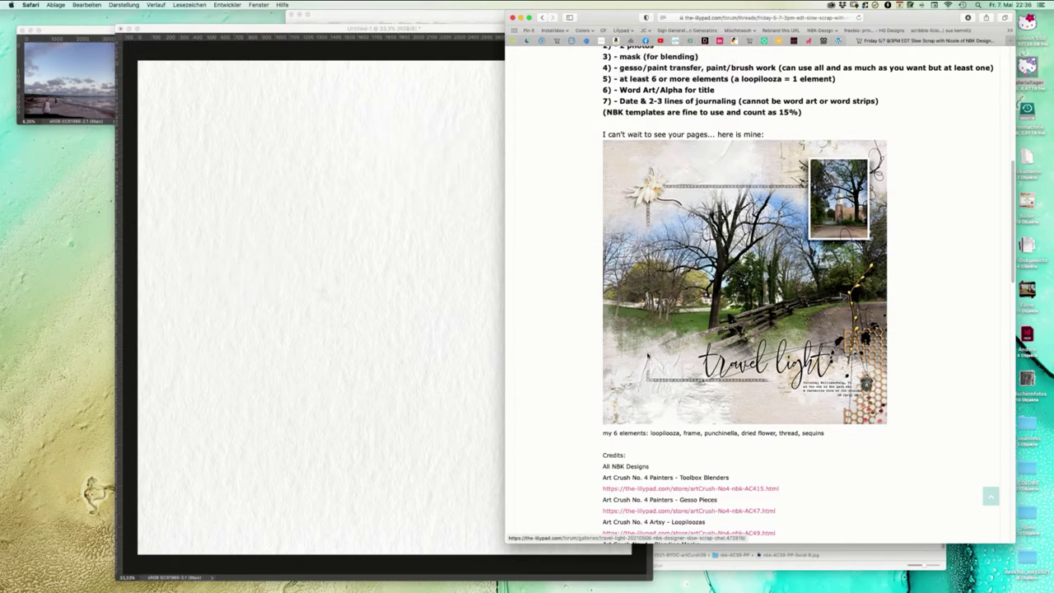
pyautogui.scroll(-6, 965, 320)
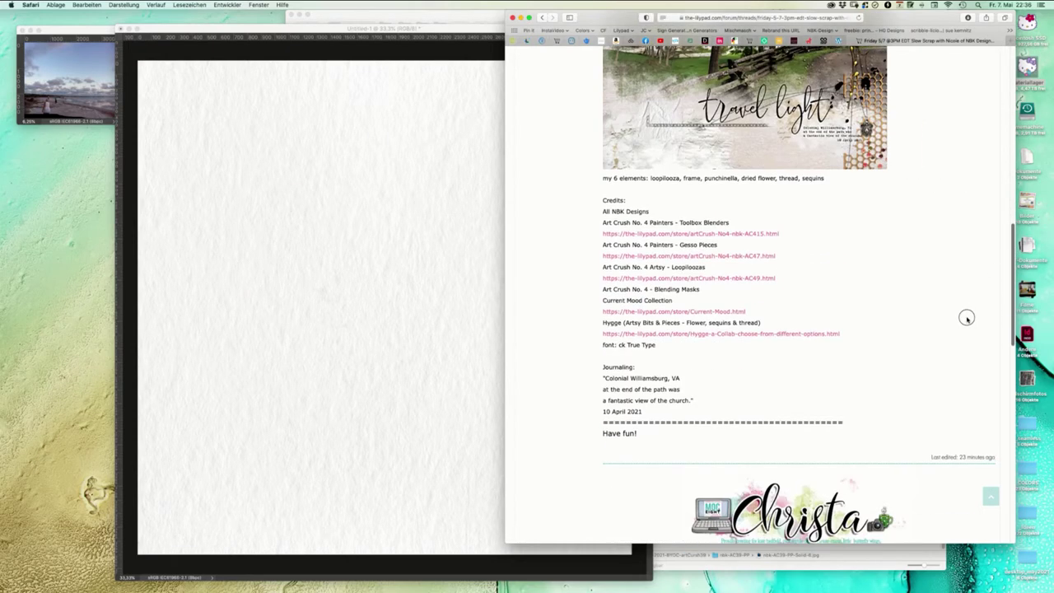
pyautogui.scroll(5, 963, 288)
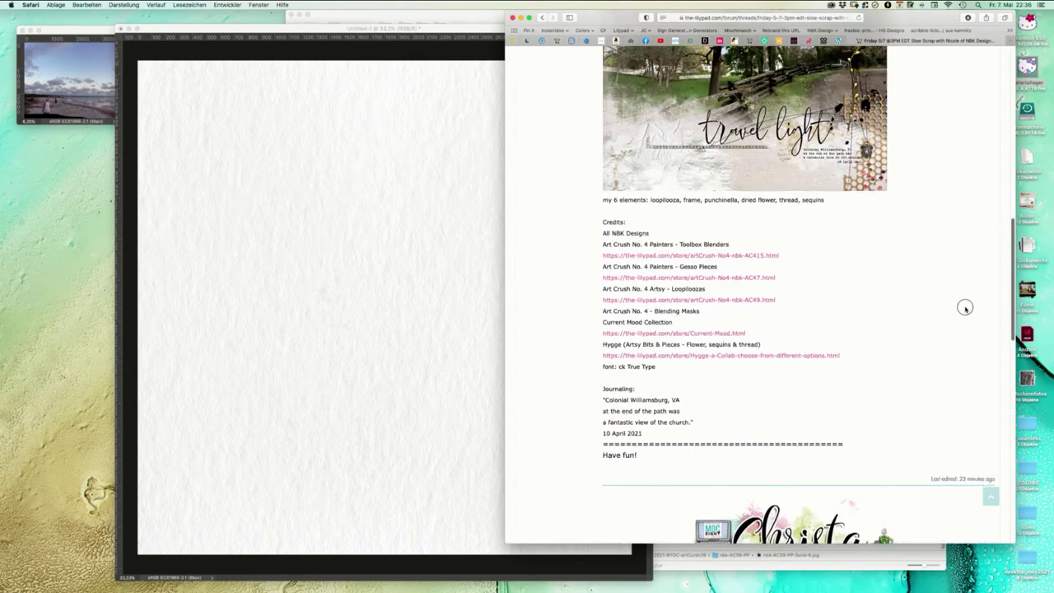
pyautogui.scroll(1, 962, 255)
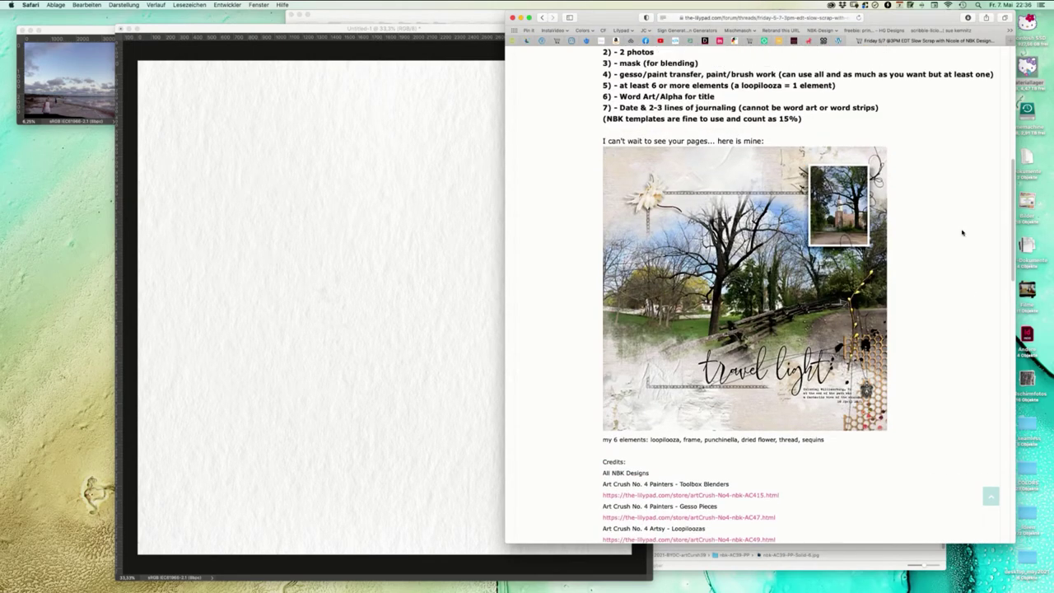
# - Enlarge the Untitled-1 document window slightly in Photoshop and minimize the paper folder and Safari windows behind it
pyautogui.click(415, 289)
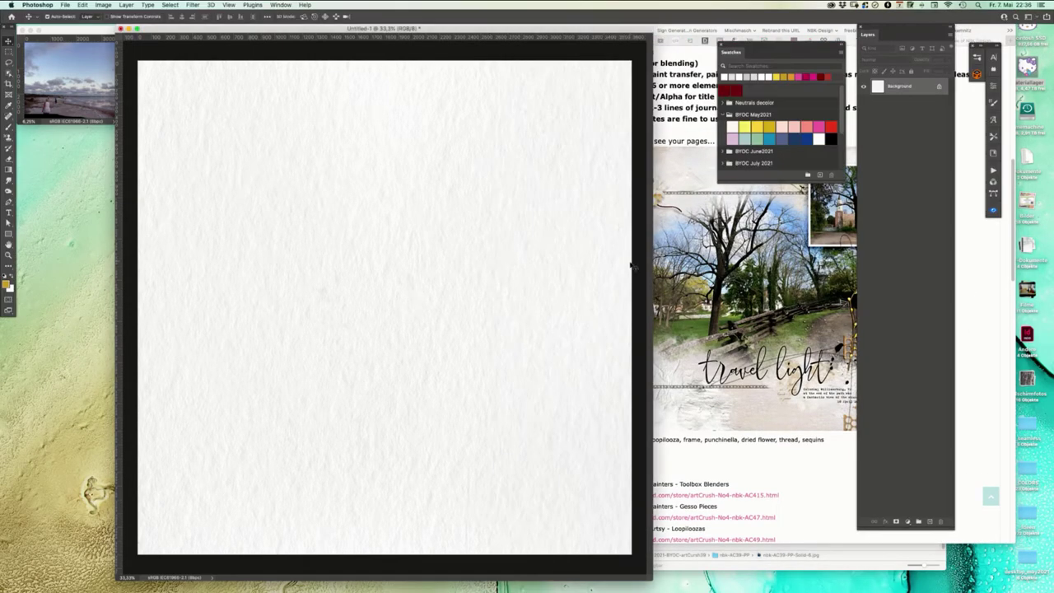
pyautogui.moveTo(648, 579); pyautogui.dragTo(673, 588)
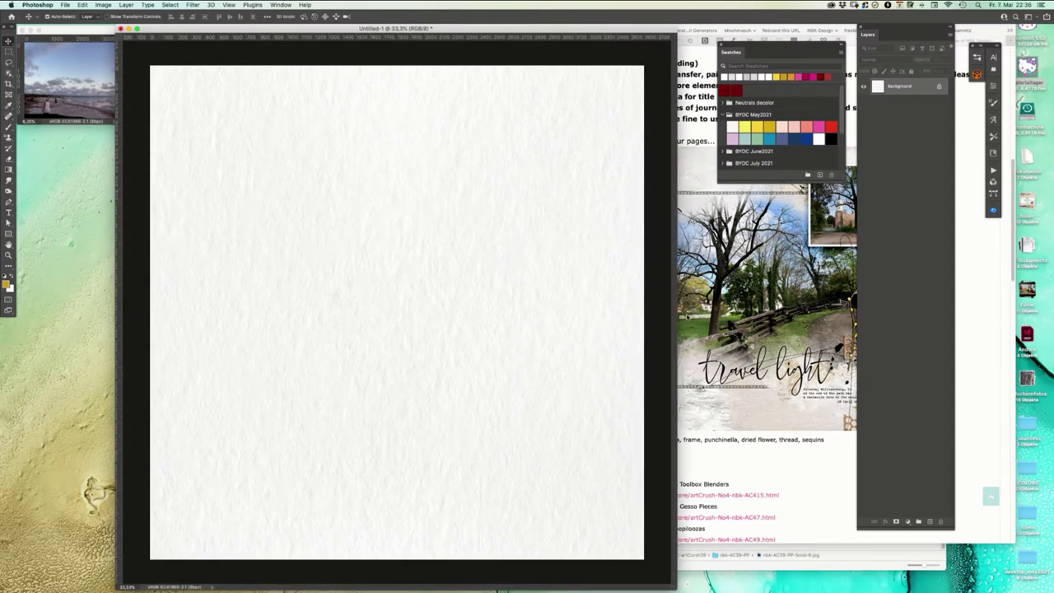
pyautogui.click(807, 469)
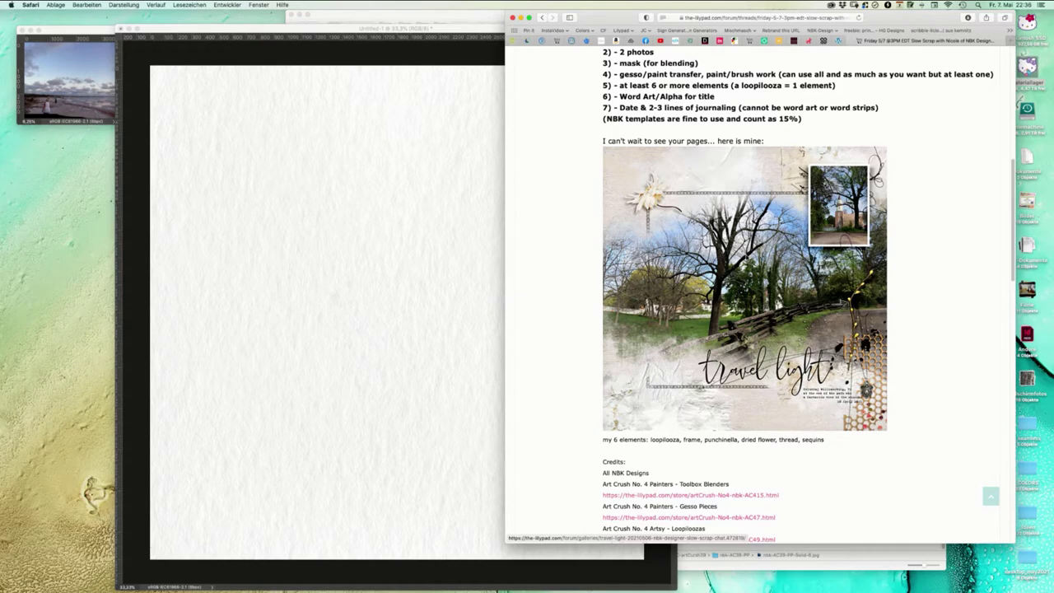
pyautogui.click(740, 565)
pyautogui.scroll(1, 937, 165)
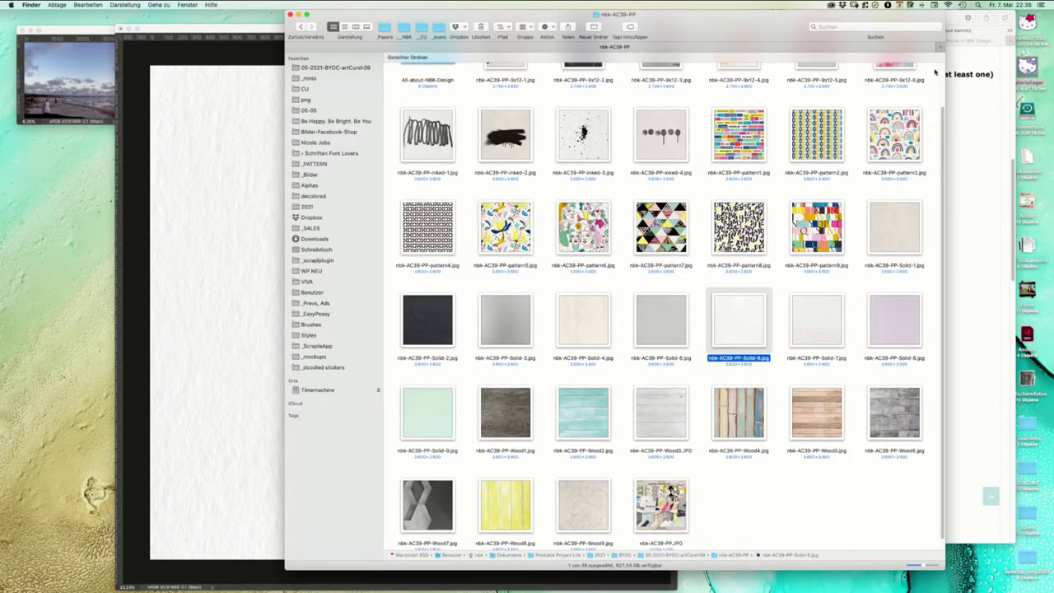
pyautogui.press('super+m')
pyautogui.click(523, 58)
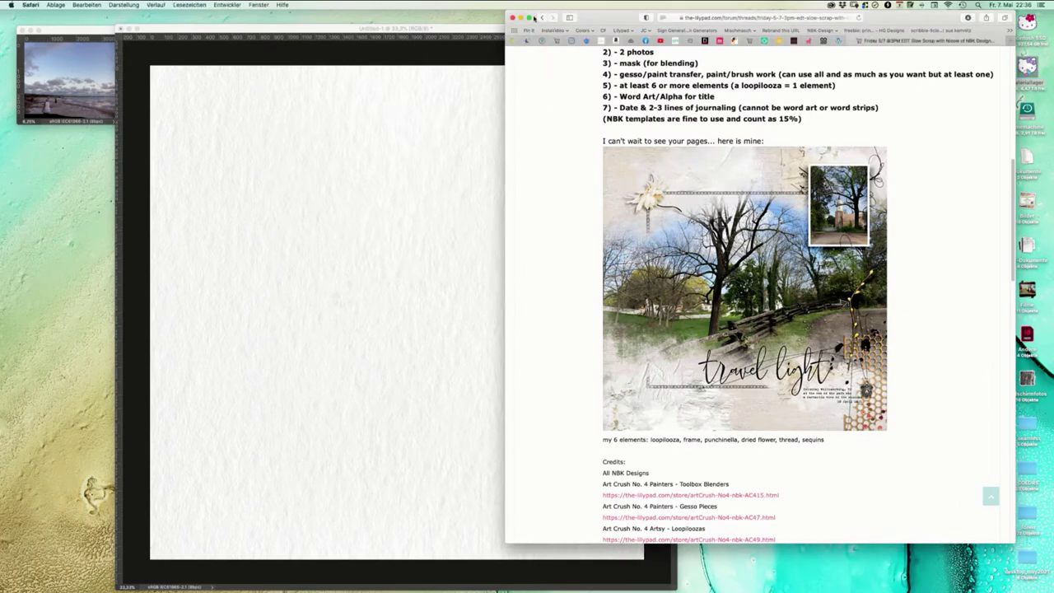
pyautogui.click(521, 17)
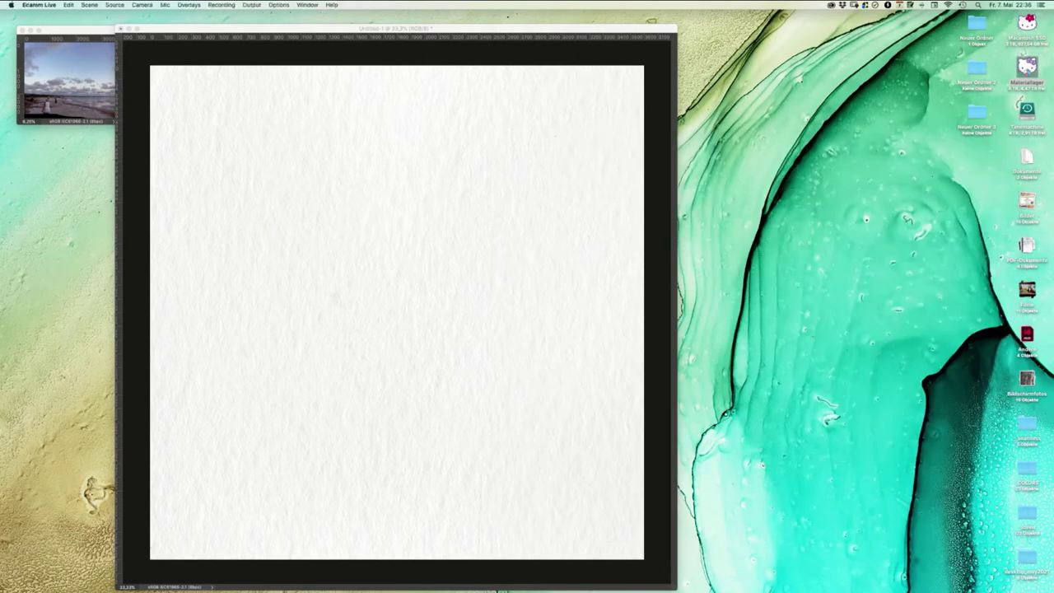
pyautogui.click(696, 418)
pyautogui.click(605, 476)
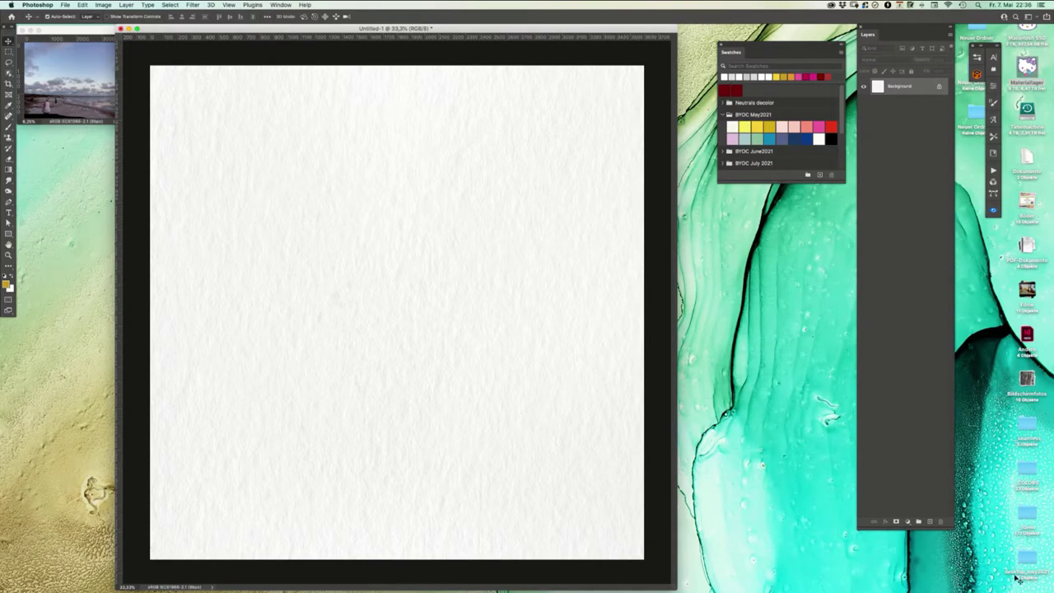
# - Bring up the minimized blender folder window in Finder and enlarge it to show three columns of preview images from the start
pyautogui.moveTo(1019, 580)
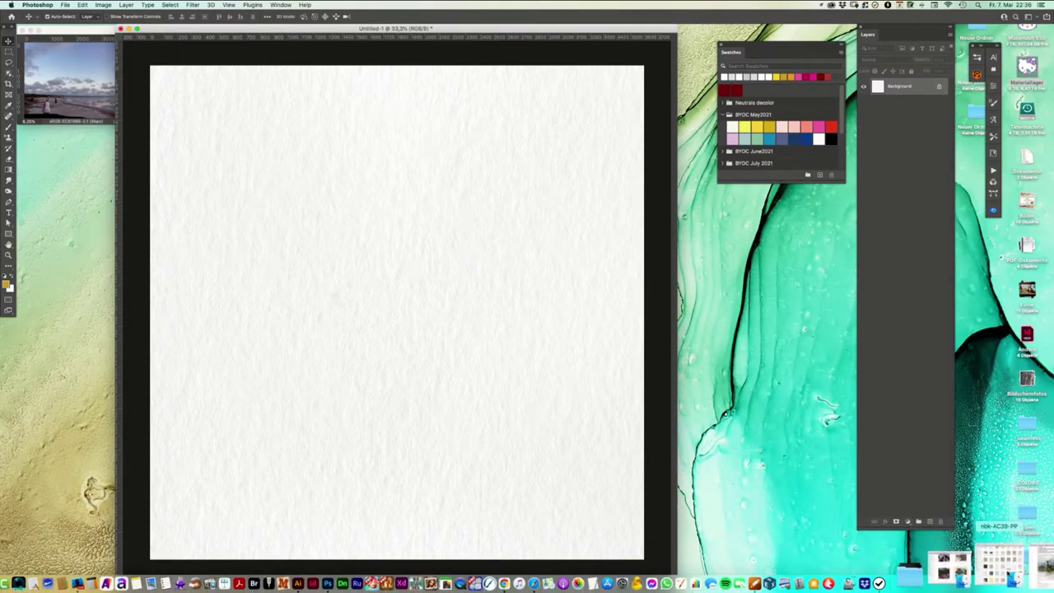
pyautogui.click(970, 566)
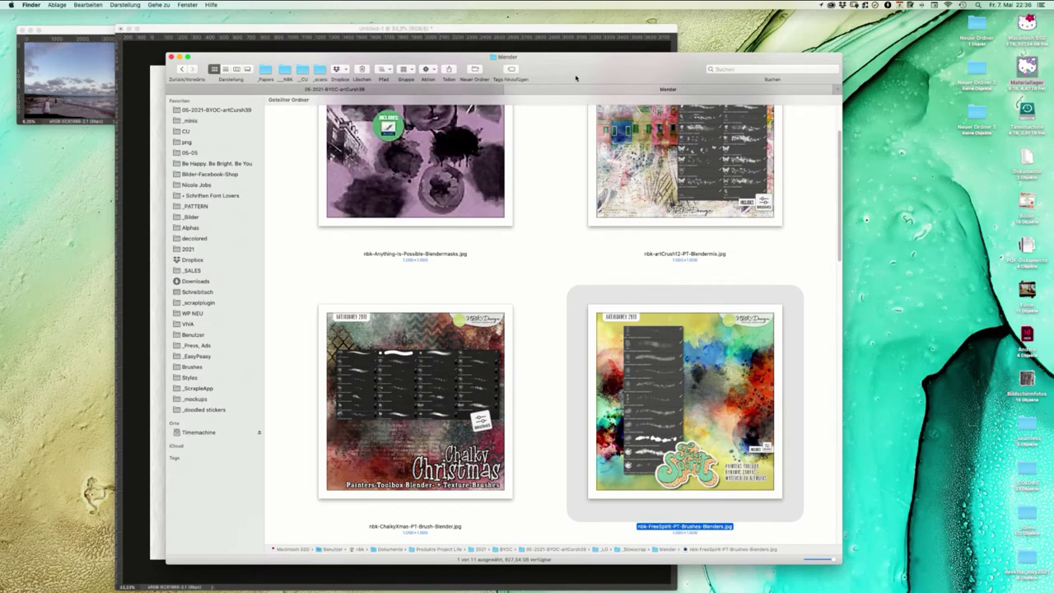
pyautogui.moveTo(577, 78); pyautogui.dragTo(485, 36)
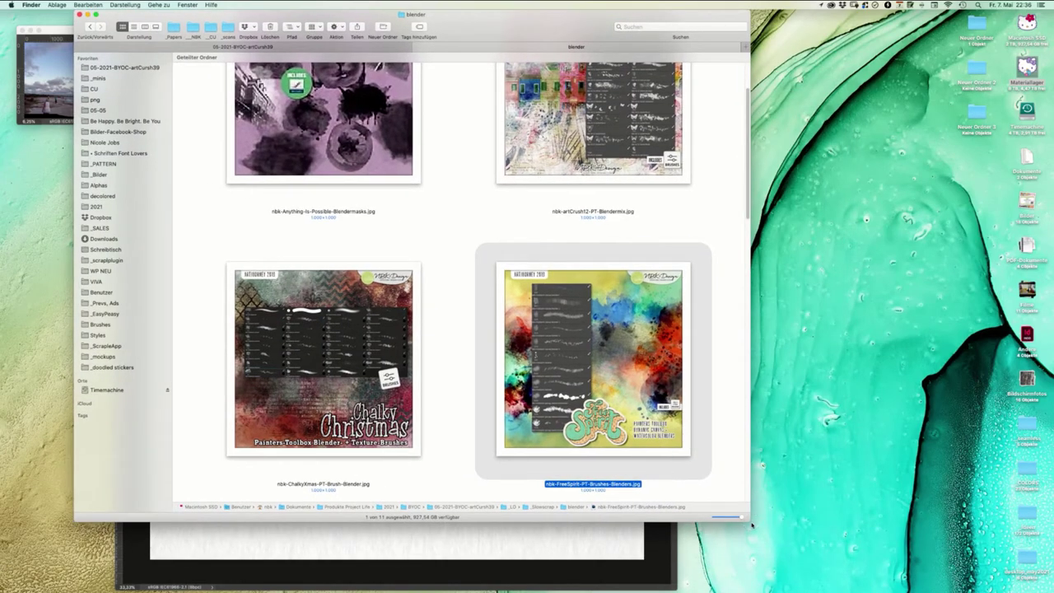
pyautogui.moveTo(752, 525); pyautogui.dragTo(977, 586)
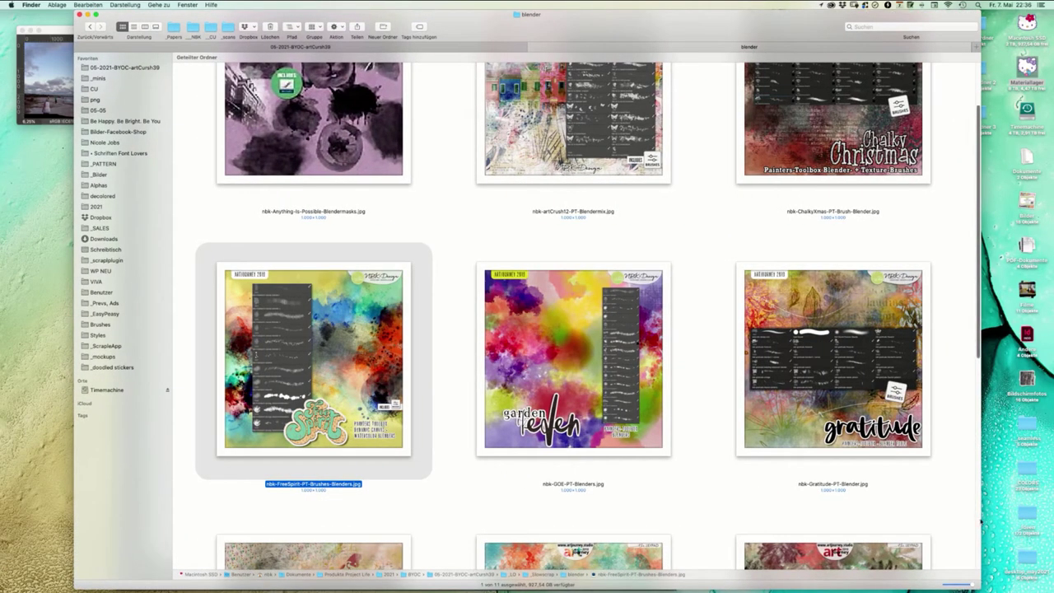
pyautogui.scroll(3, 980, 100)
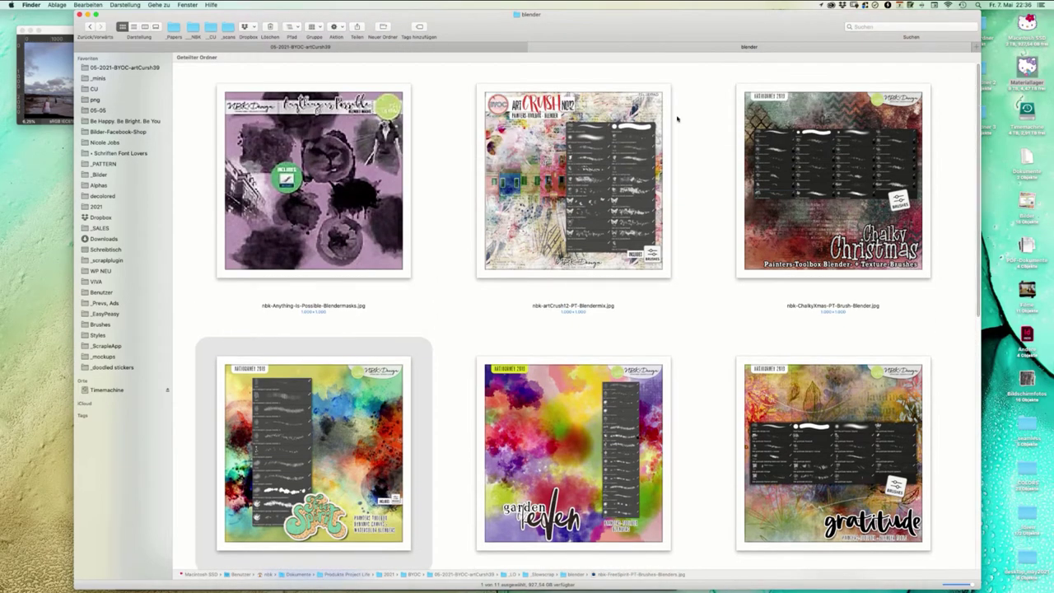
# - Preview the FreeSpirit, GOE (Garden of Eden) and Gratitude blender brush sets at large size
pyautogui.press('space')
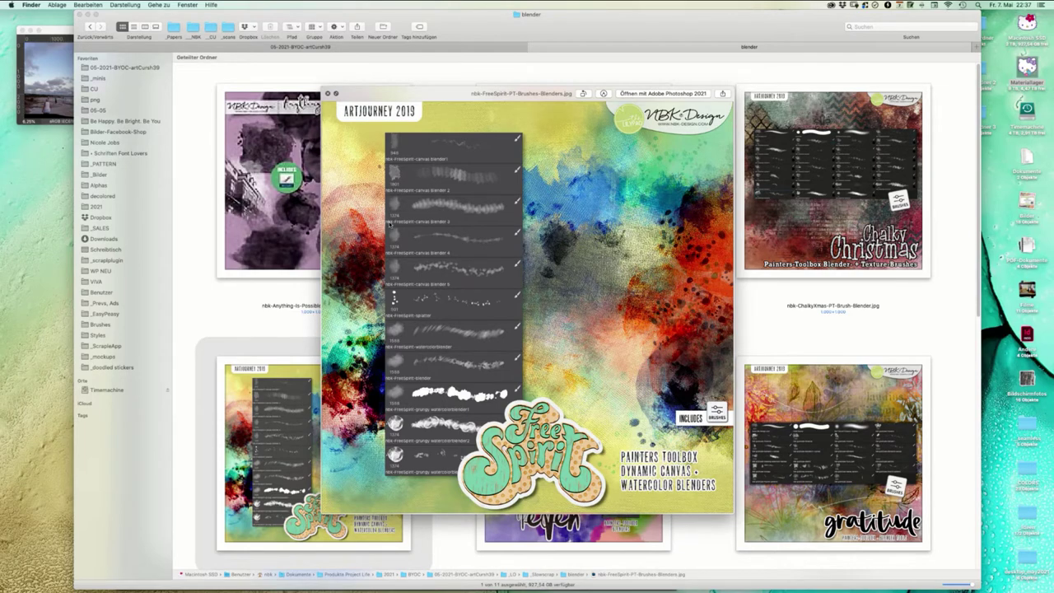
pyautogui.press('Right')
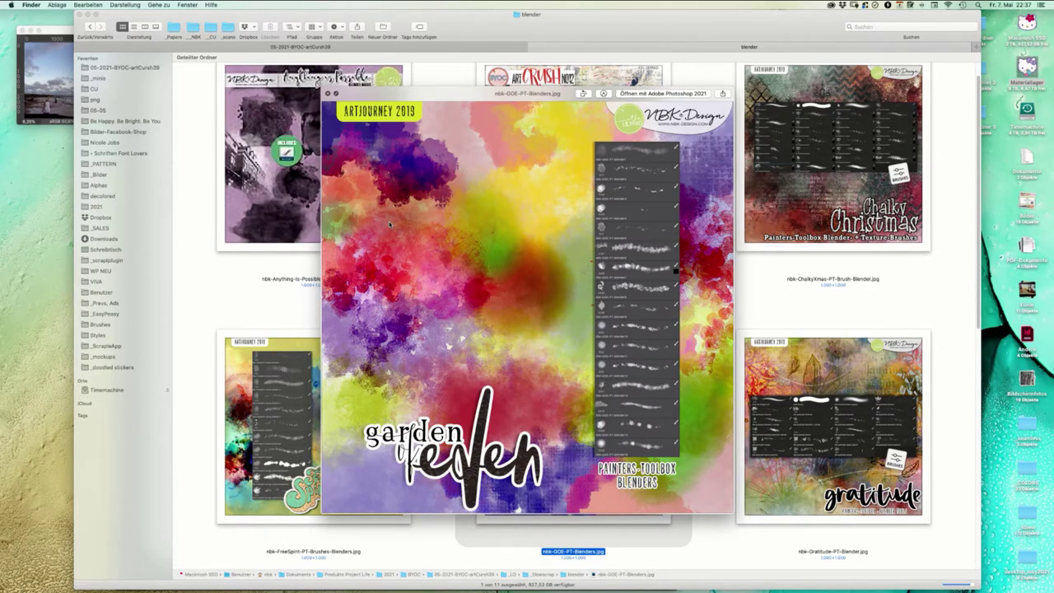
pyautogui.press('Right')
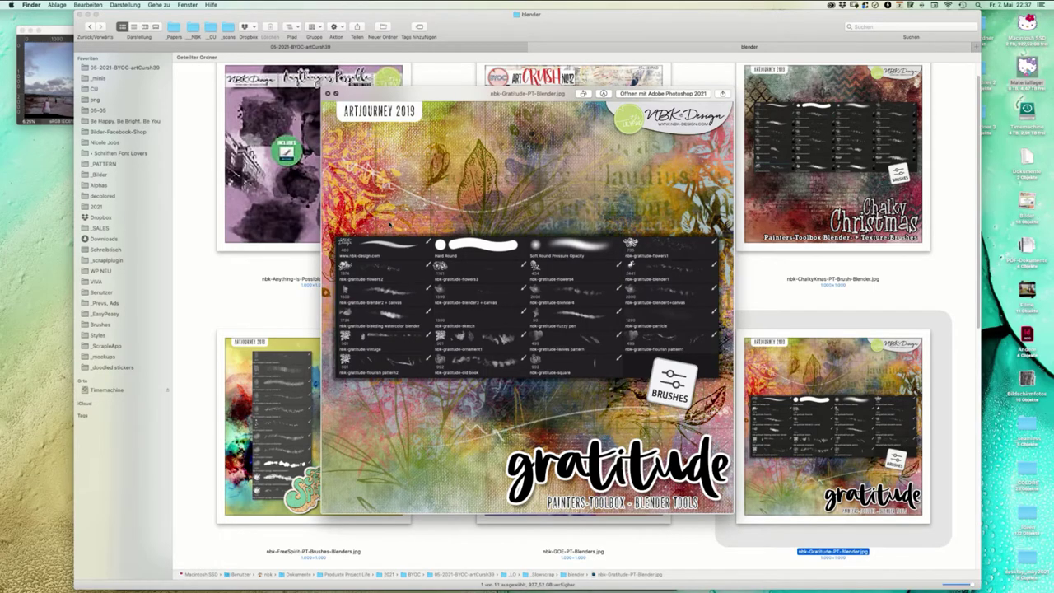
pyautogui.press('space')
# - Preview the ChalkyXmas, Anything-is-Possible and artCrush12 blender sets at large size
pyautogui.press('Up')
pyautogui.press('space')
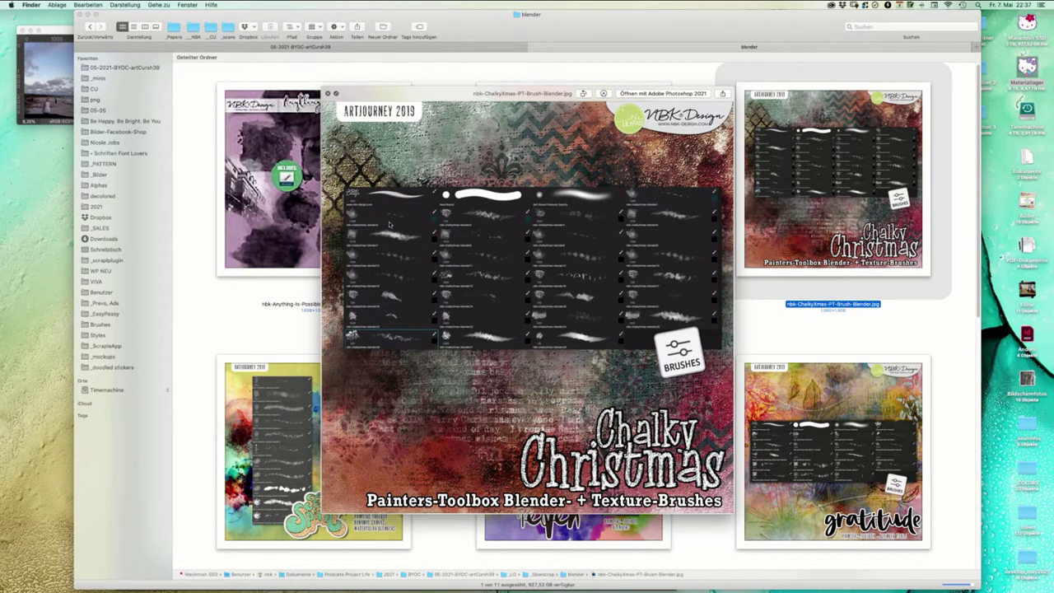
pyautogui.press('Left')
pyautogui.press('Left')
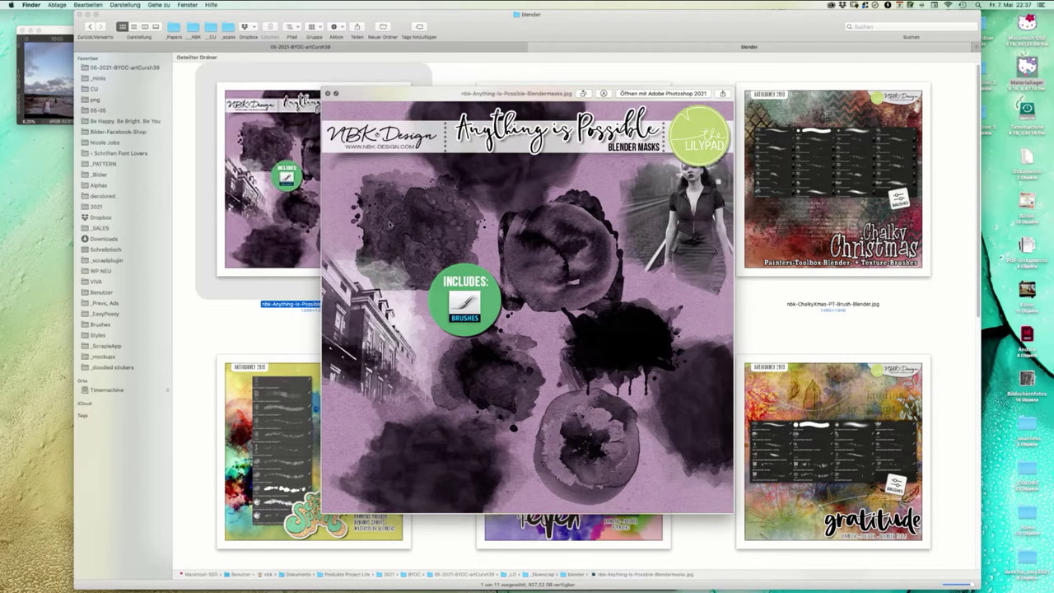
pyautogui.press('Right')
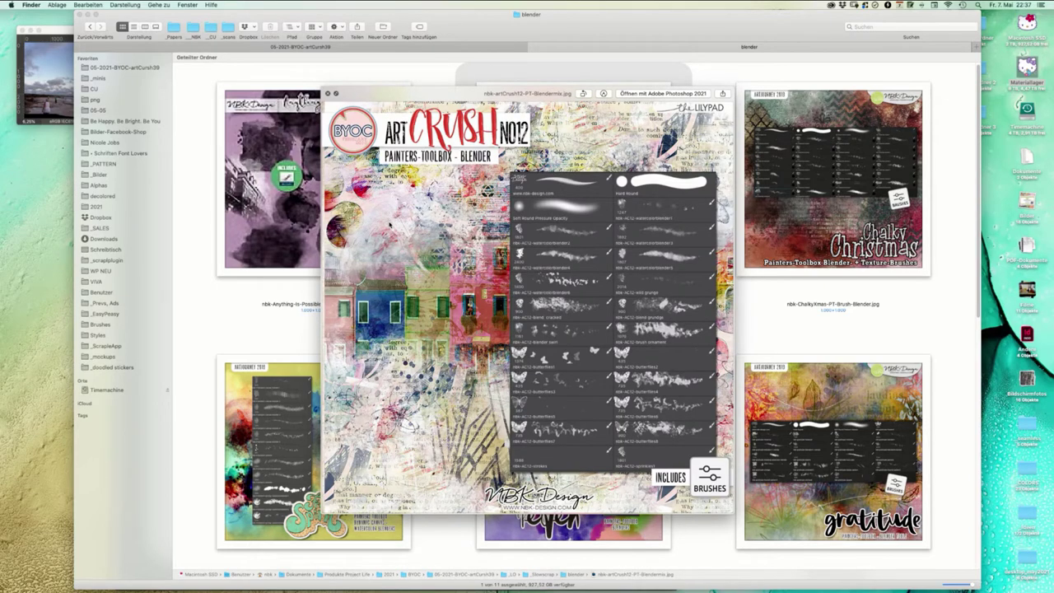
# - Preview the IMAGINE and Joyous blender brush sets at large size
pyautogui.press('Down')
pyautogui.press('space')
pyautogui.press('Down')
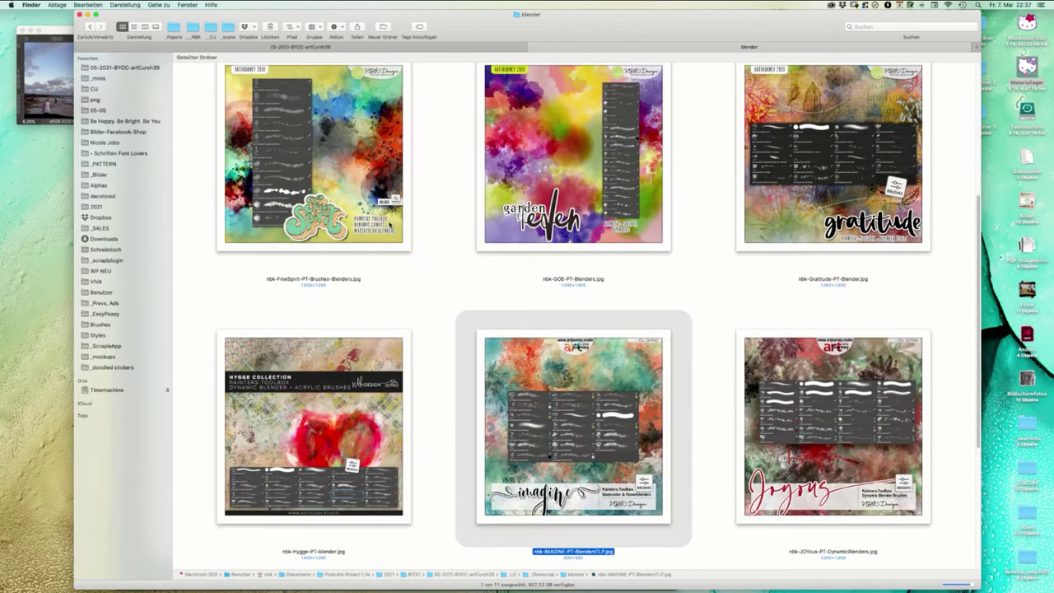
pyautogui.press('space')
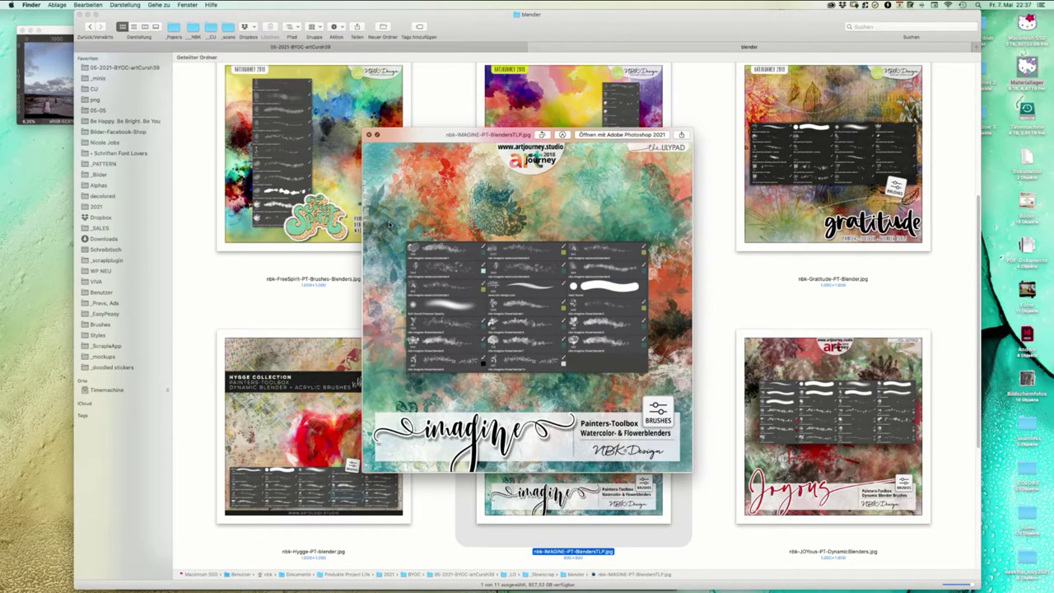
pyautogui.press('space')
pyautogui.press('Right')
pyautogui.press('space')
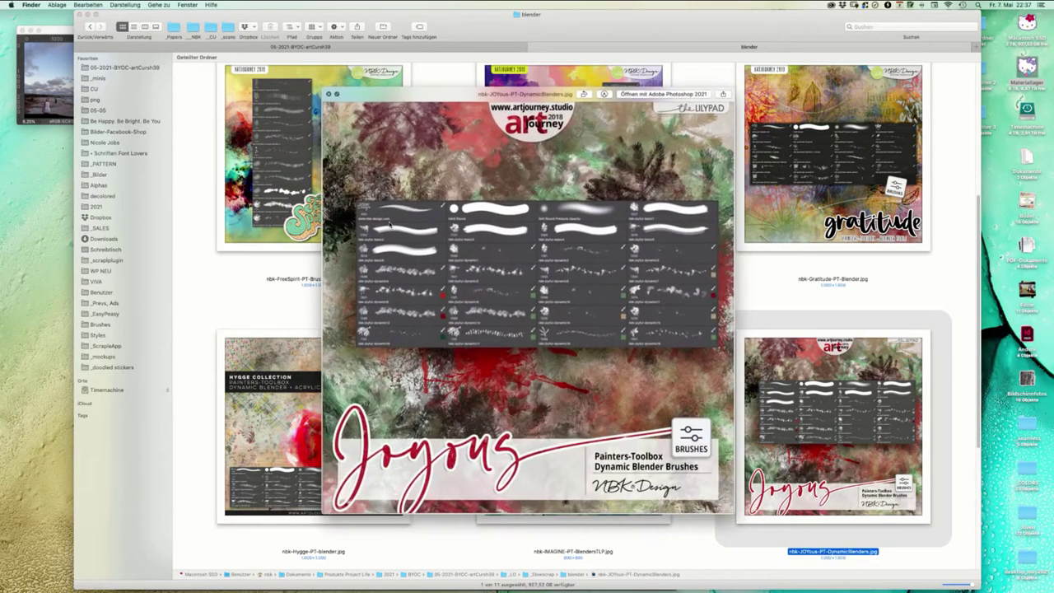
# - Preview the Hygge collection's dynamic blender and acrylic brush set at large size
pyautogui.press('space')
pyautogui.press('Left')
pyautogui.press('Left')
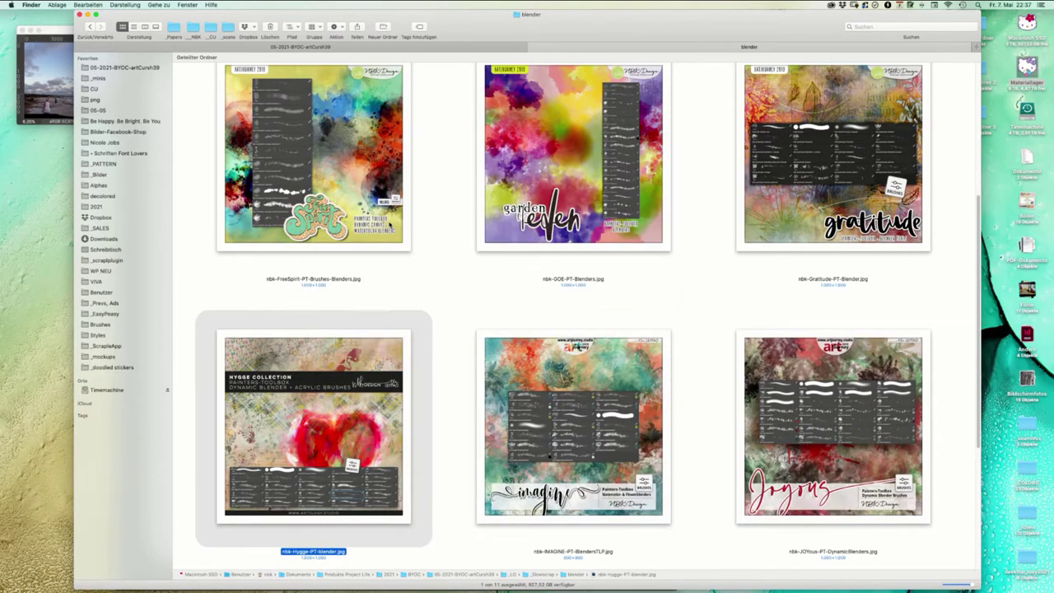
pyautogui.press('space')
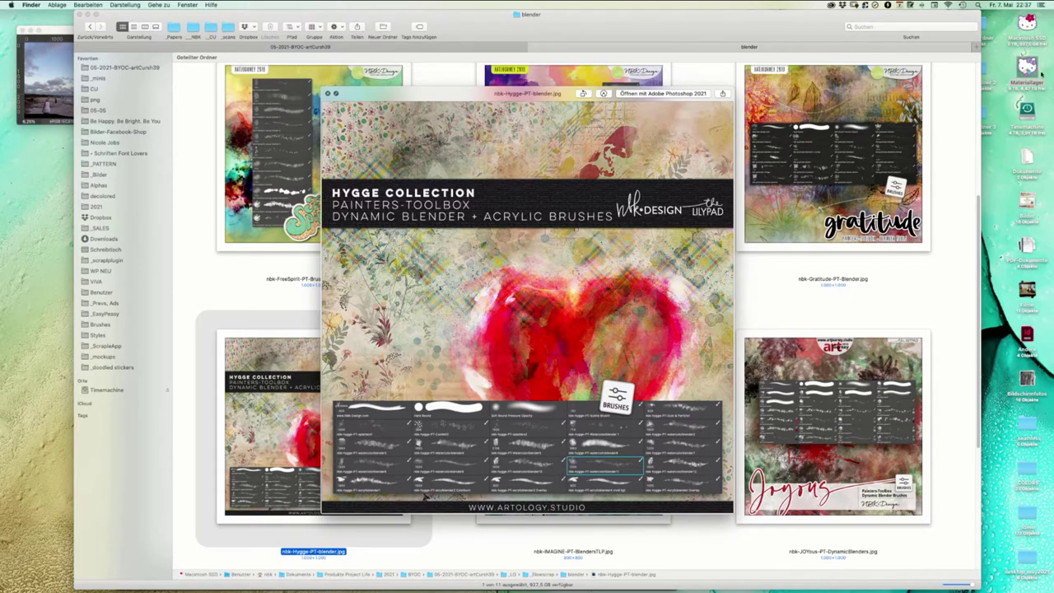
pyautogui.press('space')
# - Open a second Finder window, place it beside the brush previews and show the __NBK folder in it
pyautogui.click(1026, 70)
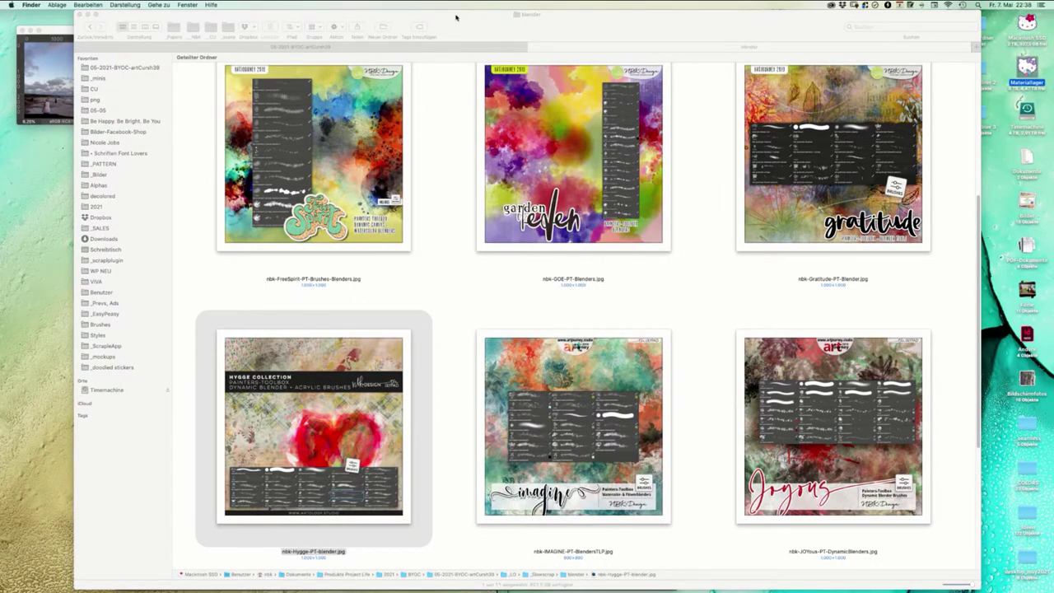
pyautogui.press('super+n')
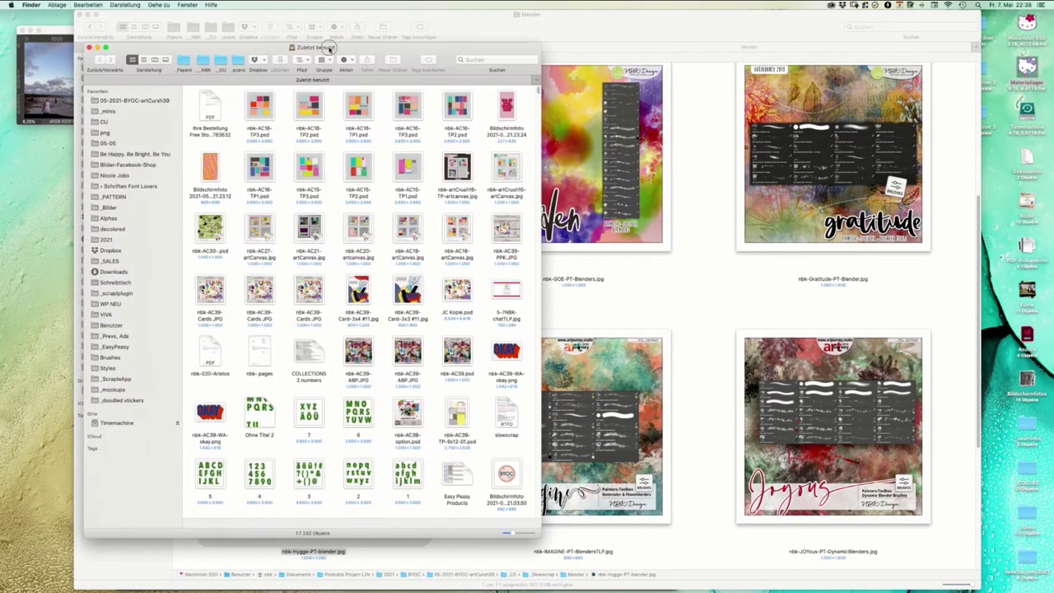
pyautogui.moveTo(328, 47); pyautogui.dragTo(697, 15)
pyautogui.click(588, 30)
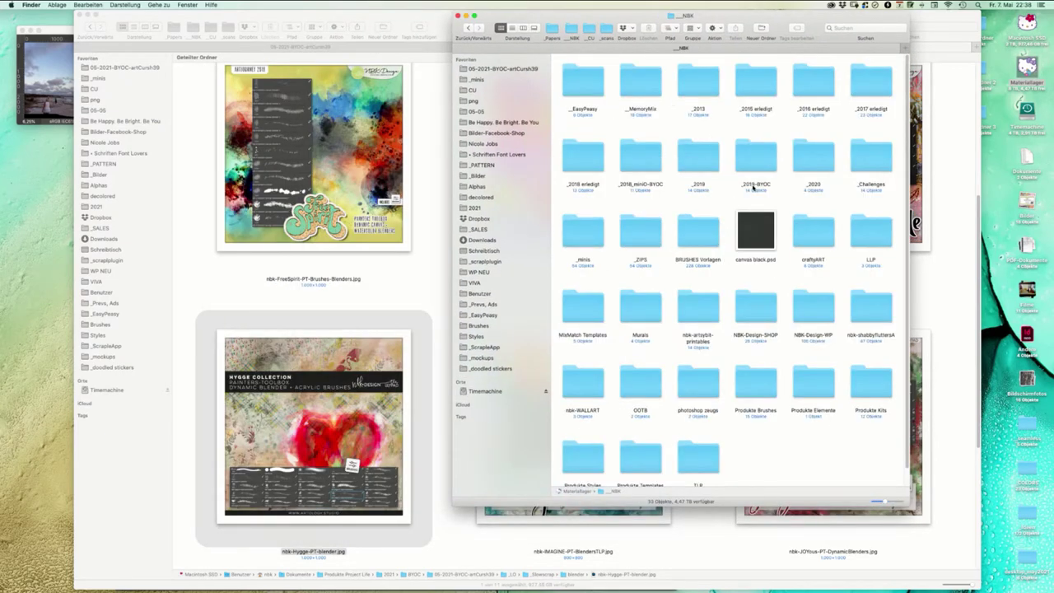
# - Open the 10Oct-Hygge folder under _2020 > Collections and show its contents as a list
pyautogui.click(819, 163)
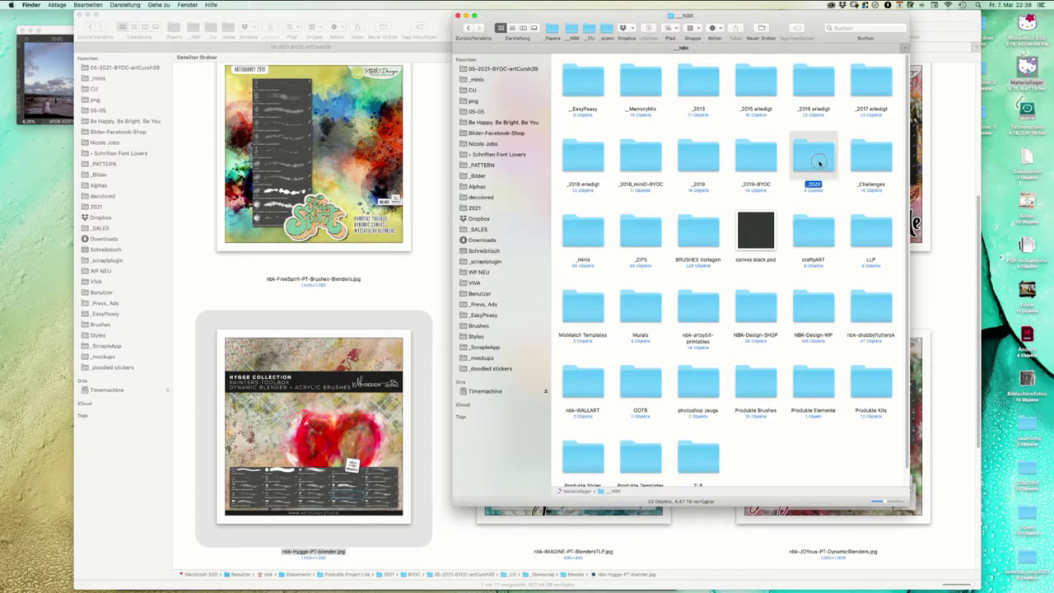
pyautogui.doubleClick(819, 163)
pyautogui.doubleClick(853, 132)
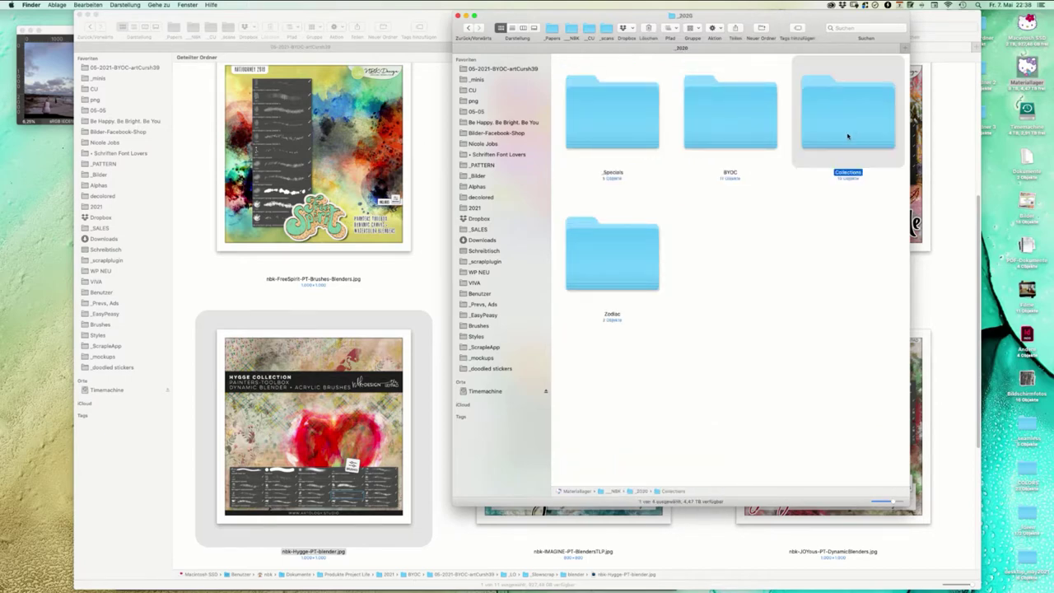
pyautogui.scroll(-2, 897, 168)
pyautogui.scroll(-3, 897, 168)
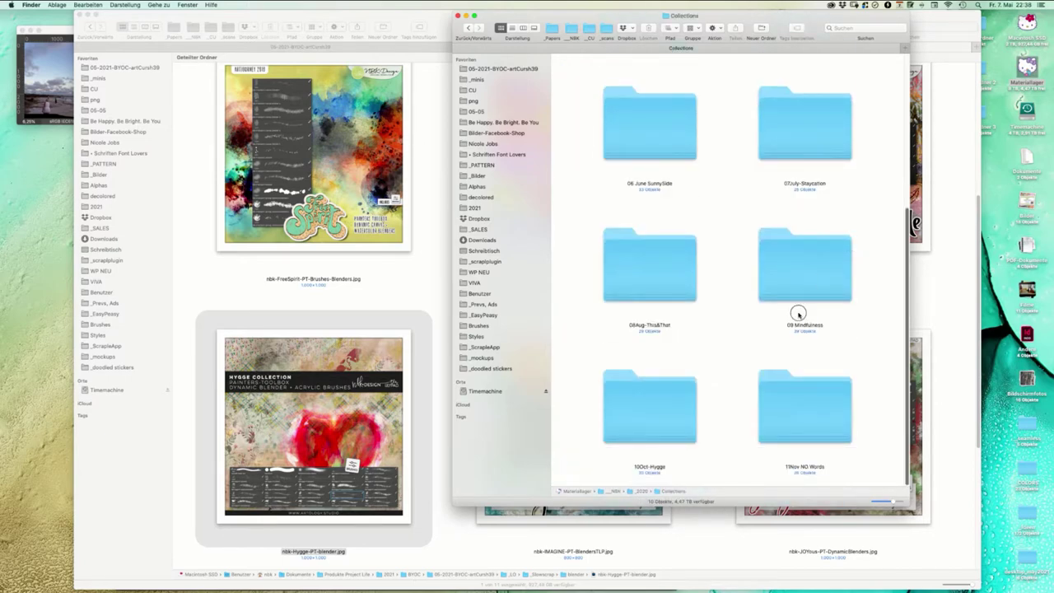
pyautogui.doubleClick(678, 412)
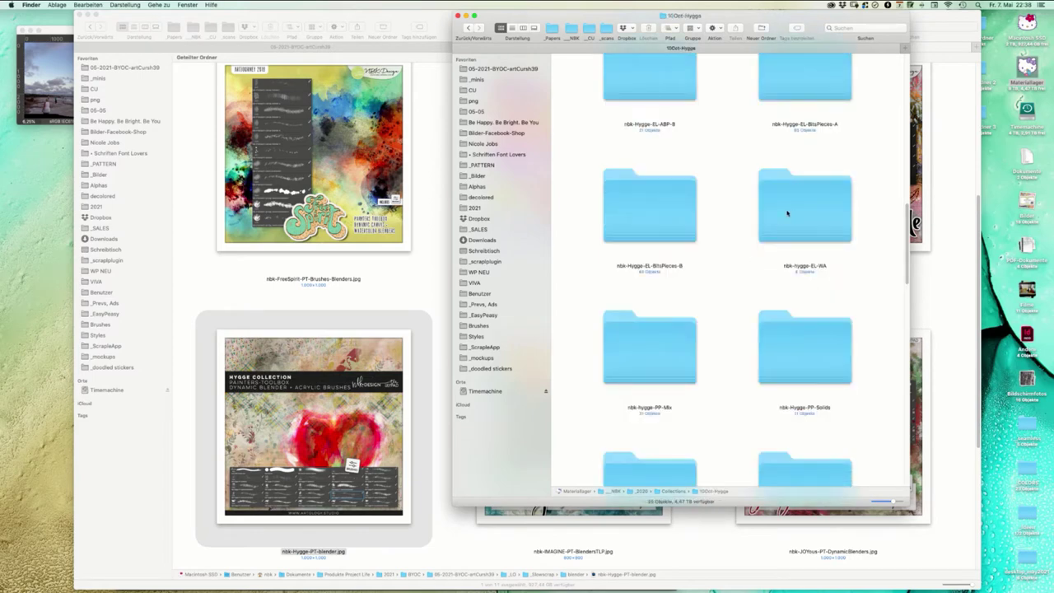
pyautogui.click(511, 28)
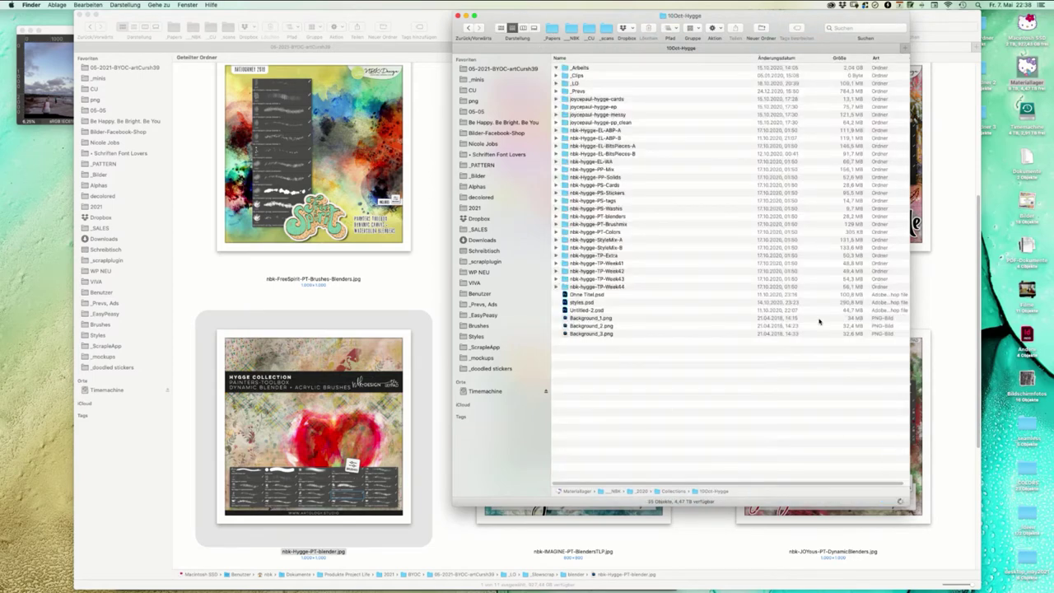
# - Collapse the expanded subfolders in the 10Oct-Hygge folder and clear the selection
pyautogui.click(628, 387)
pyautogui.press('super+a')
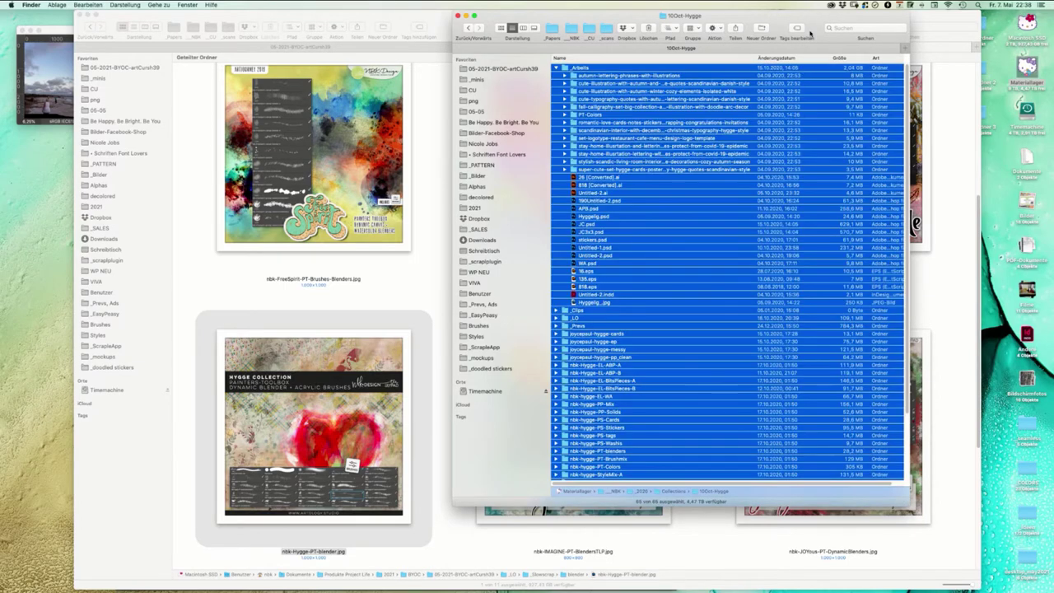
pyautogui.press('super+Left')
pyautogui.click(626, 390)
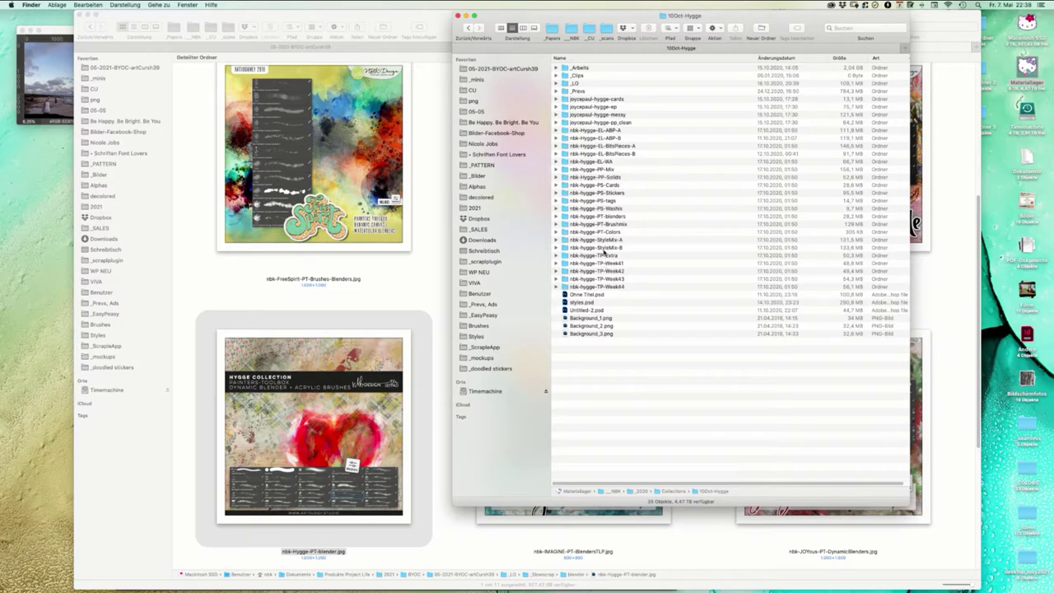
# - Load nbk-hygge-PT-blenders.abr from the nbk-hygge-PT-blenders folder into Photoshop and widen the blank page's document window
pyautogui.click(561, 216)
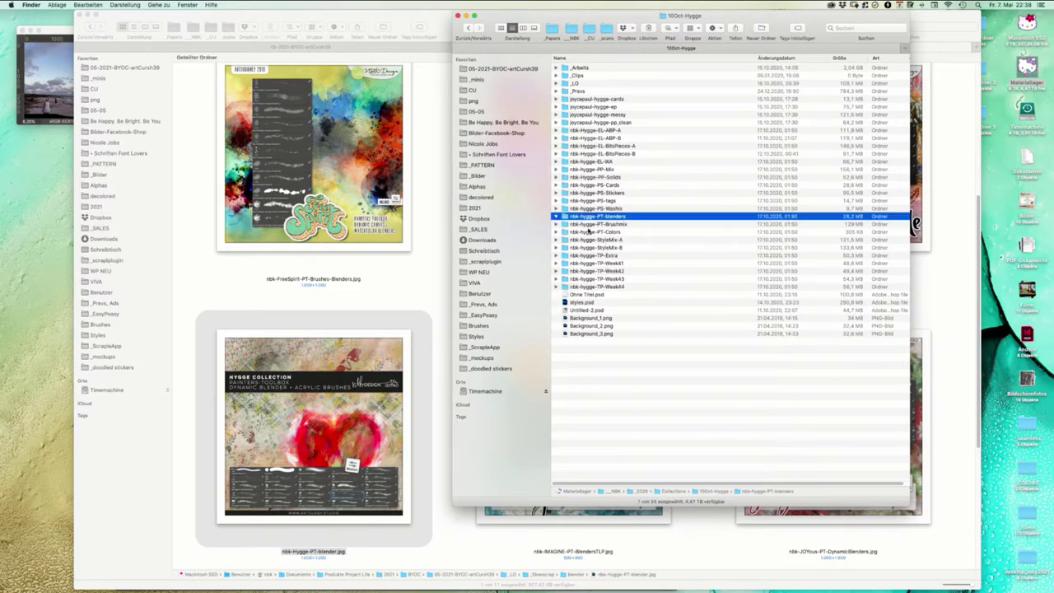
pyautogui.press('super+Right')
pyautogui.click(652, 225)
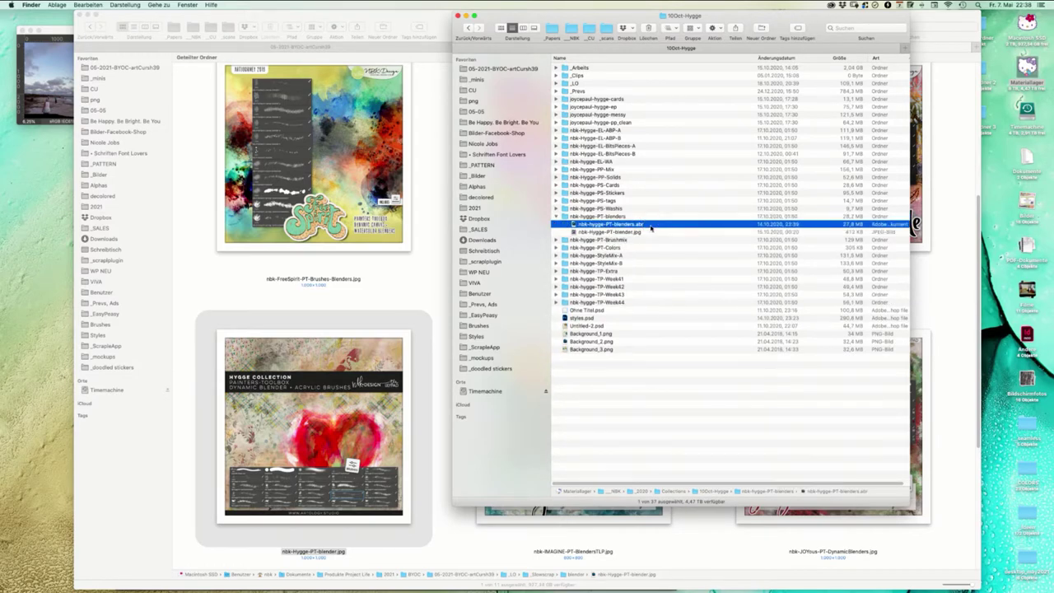
pyautogui.doubleClick(651, 226)
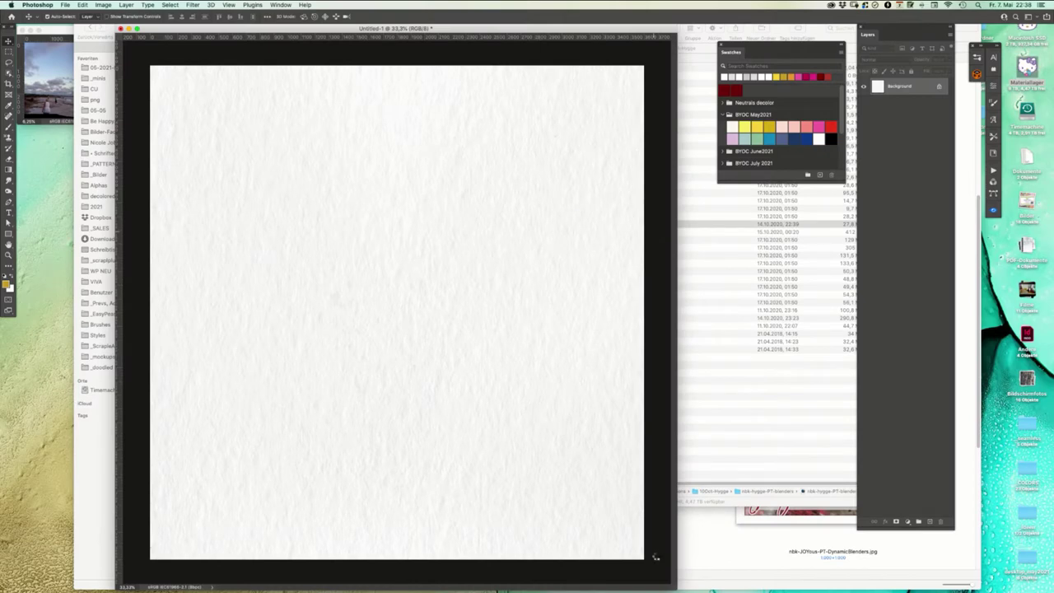
pyautogui.moveTo(675, 587); pyautogui.dragTo(741, 590)
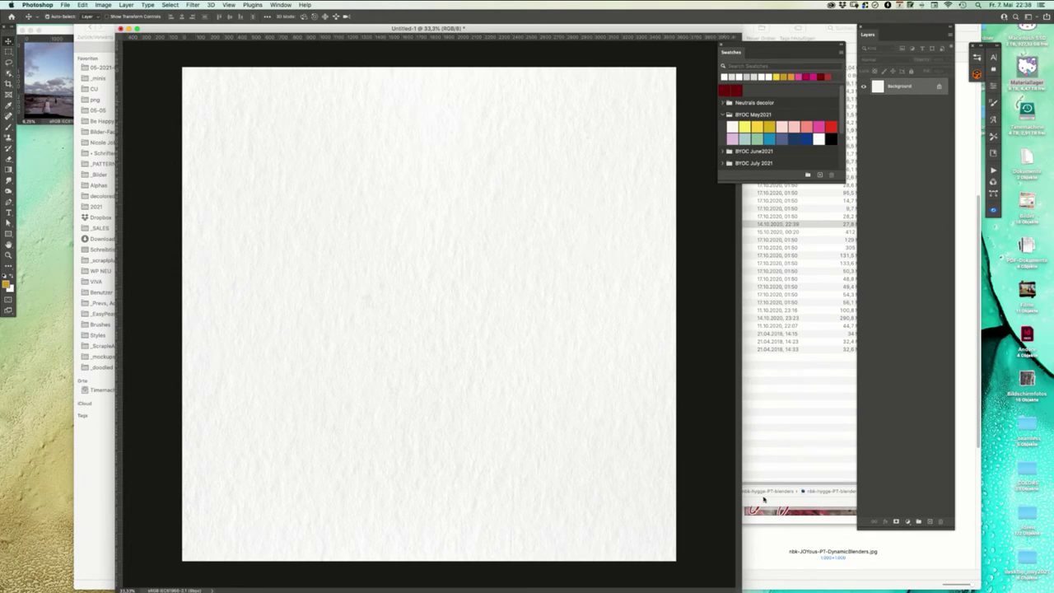
# - Review the numbered Slow Scrap challenge requirements in Safari, then return to the blank page in Photoshop
pyautogui.moveTo(851, 583)
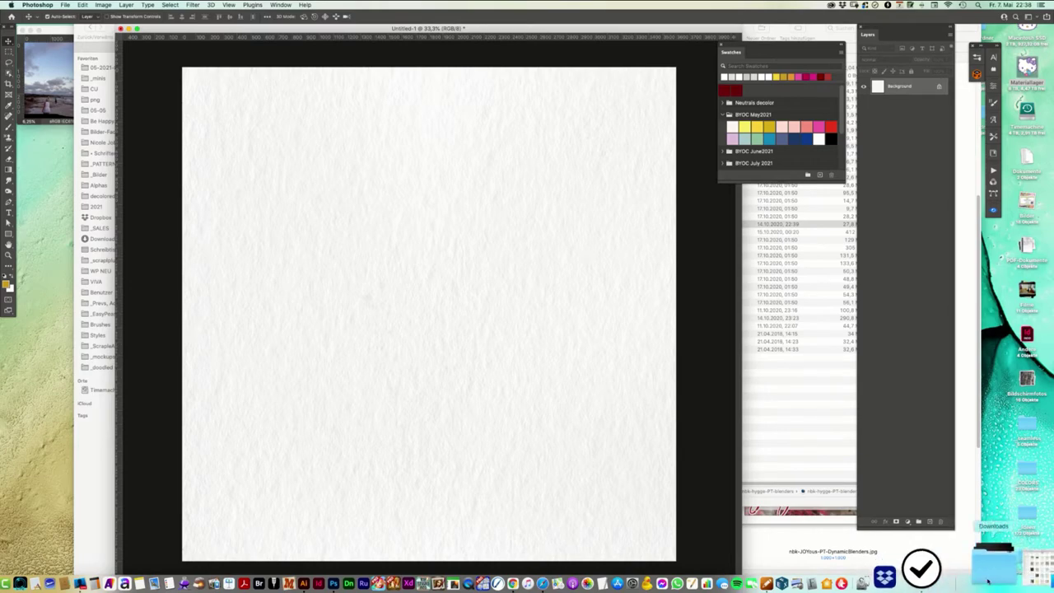
pyautogui.click(1018, 578)
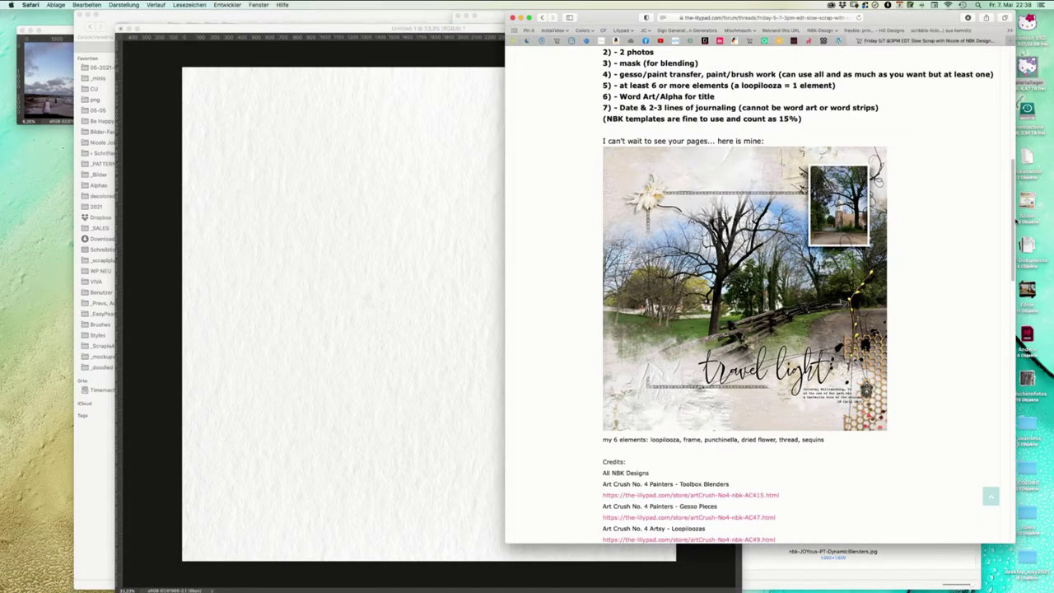
pyautogui.scroll(3, 1015, 216)
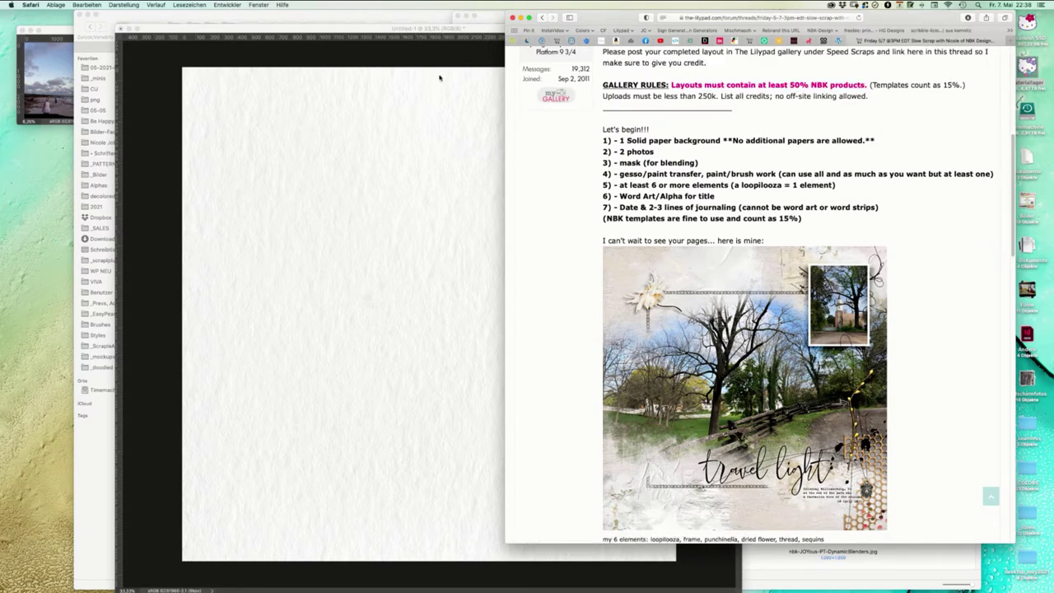
pyautogui.click(454, 101)
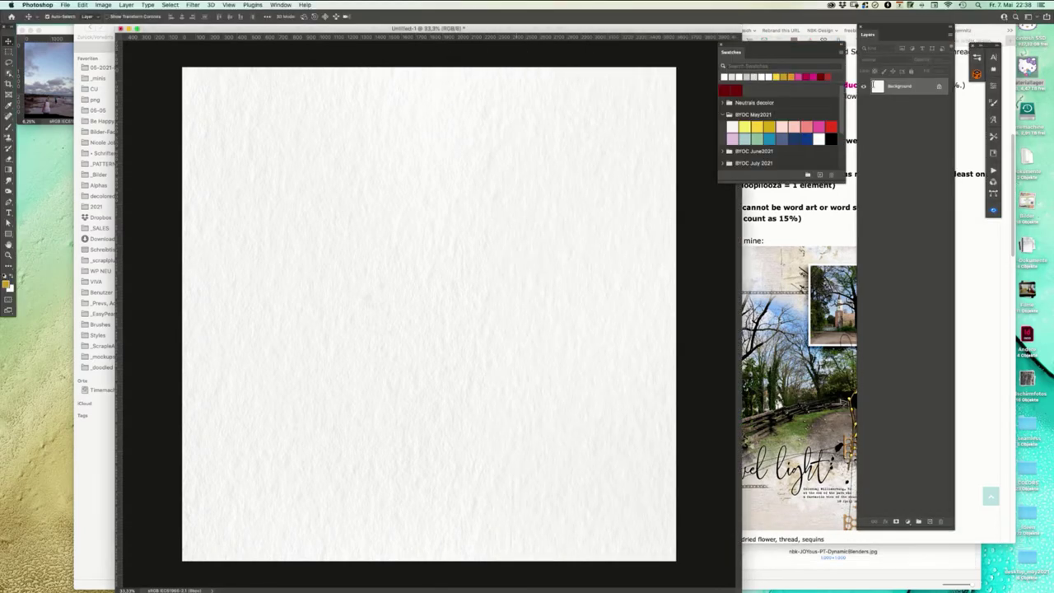
# - Search Free Stock Search 2 Pro for "nature" photos with the default download size set to Original, and collapse the photo settings
pyautogui.click(994, 210)
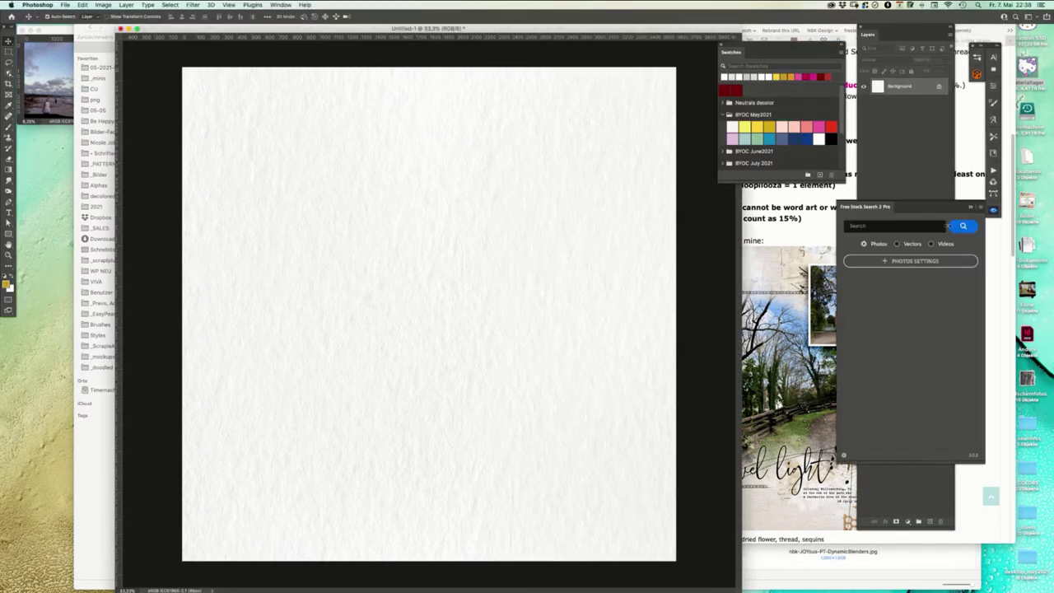
pyautogui.click(896, 225)
pyautogui.write('nature')
pyautogui.click(898, 264)
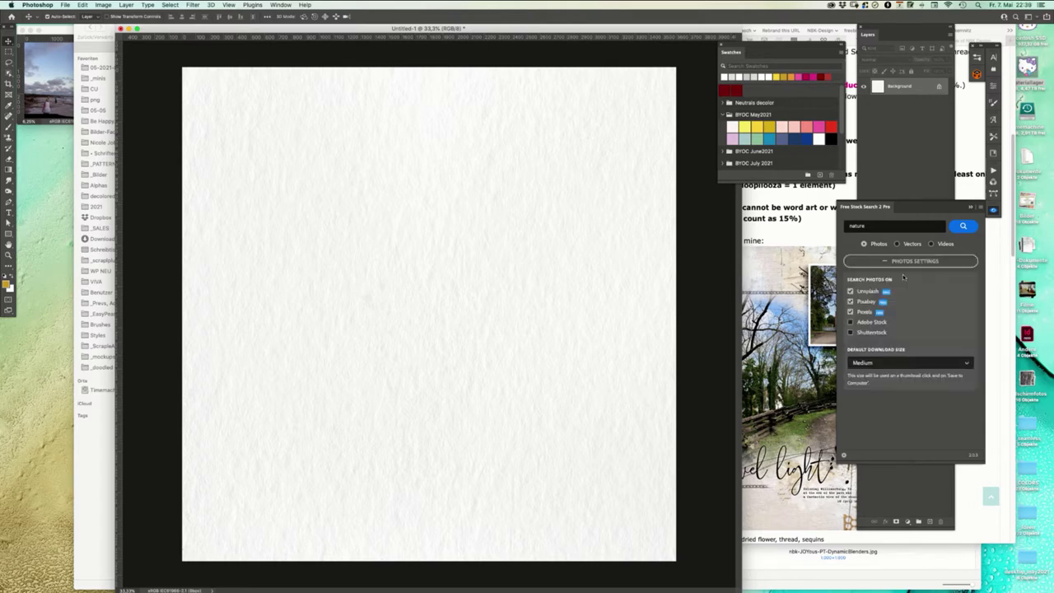
pyautogui.click(888, 364)
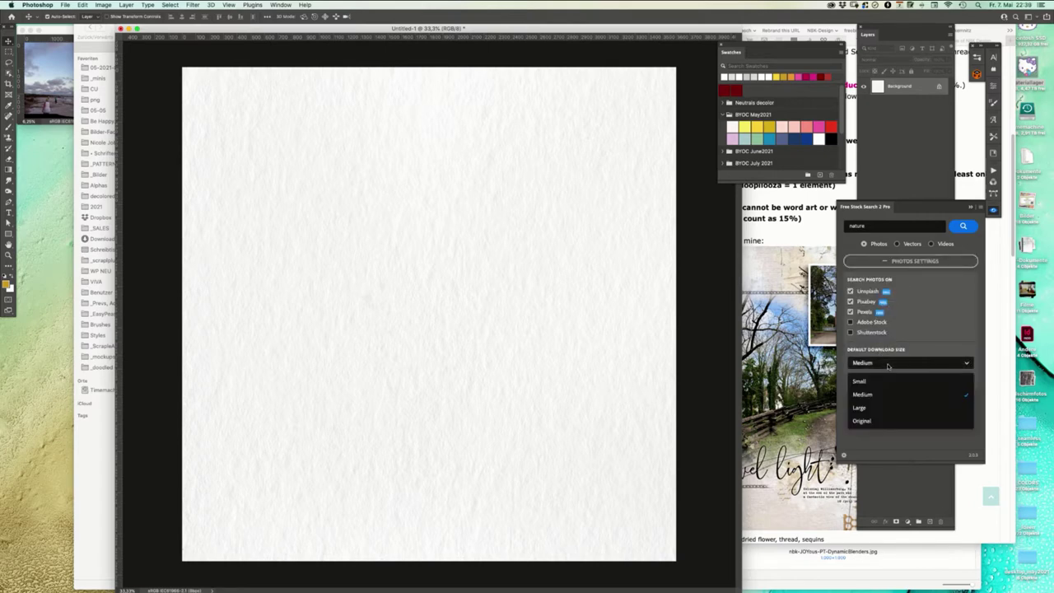
pyautogui.click(875, 420)
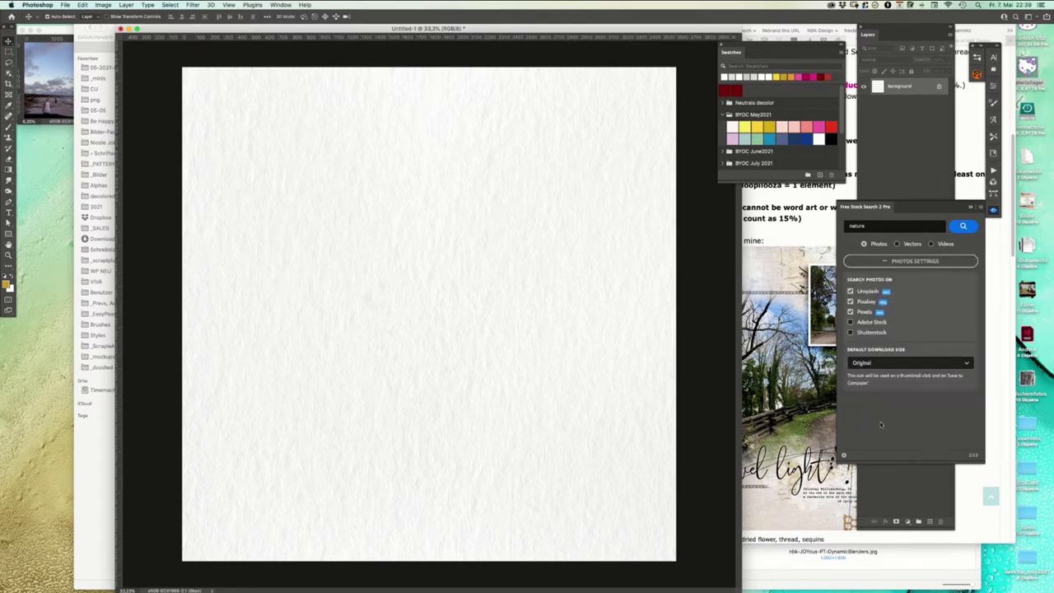
pyautogui.click(963, 226)
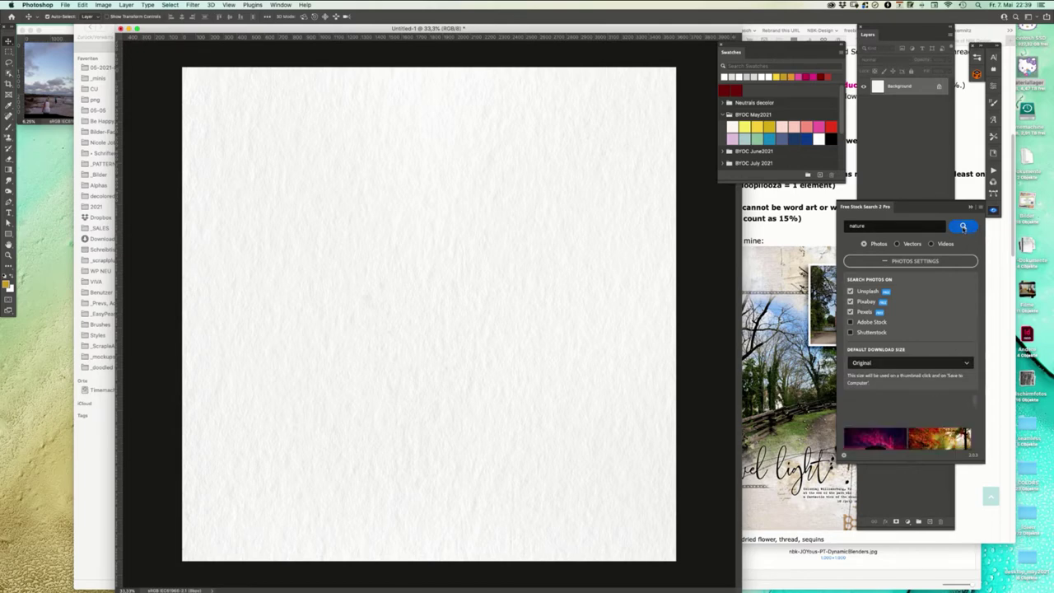
pyautogui.click(916, 262)
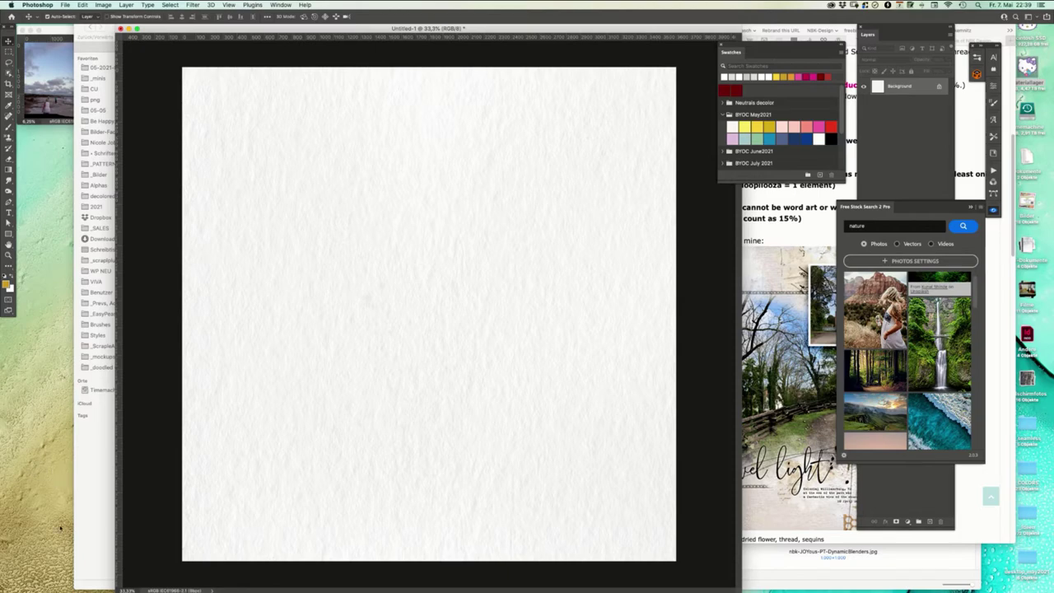
# - Switch to Finder and show the _prevs folder of 05-2021-BYOC-artCursh39 as large thumbnails in an enlarged window
pyautogui.click(91, 550)
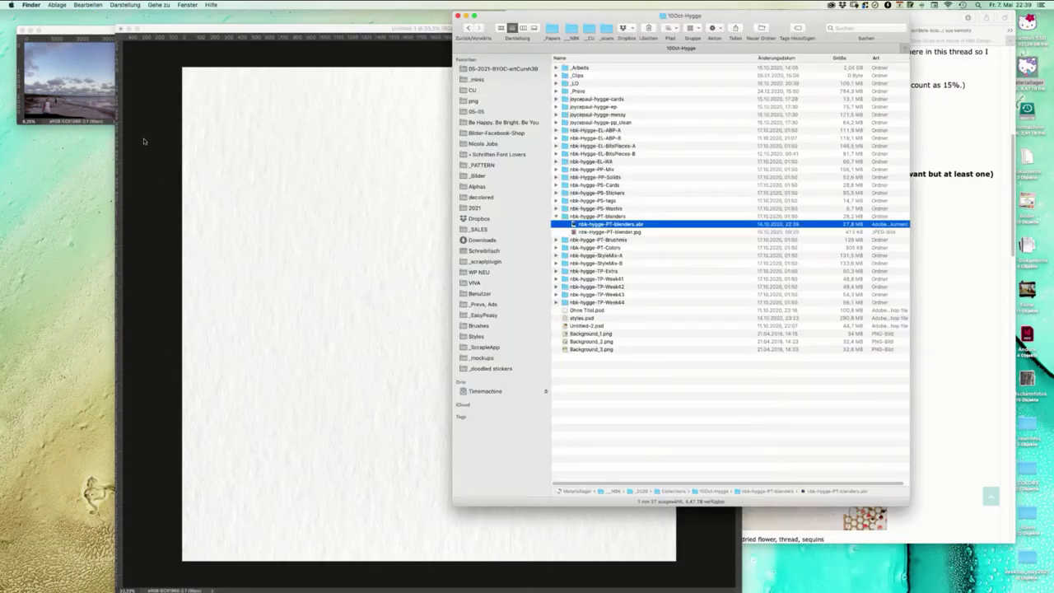
pyautogui.moveTo(545, 29); pyautogui.dragTo(194, 29)
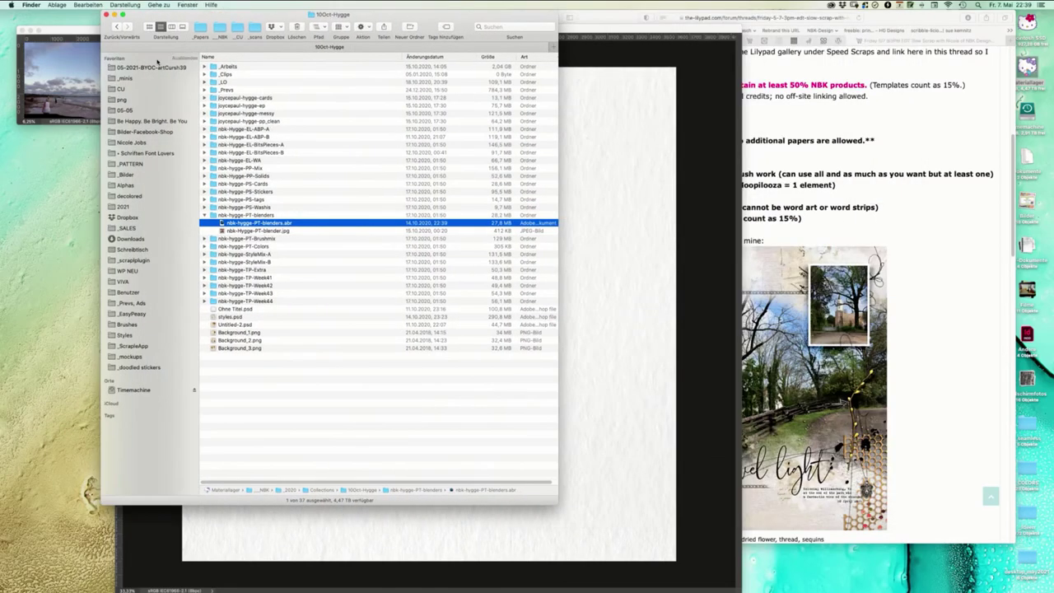
pyautogui.click(144, 66)
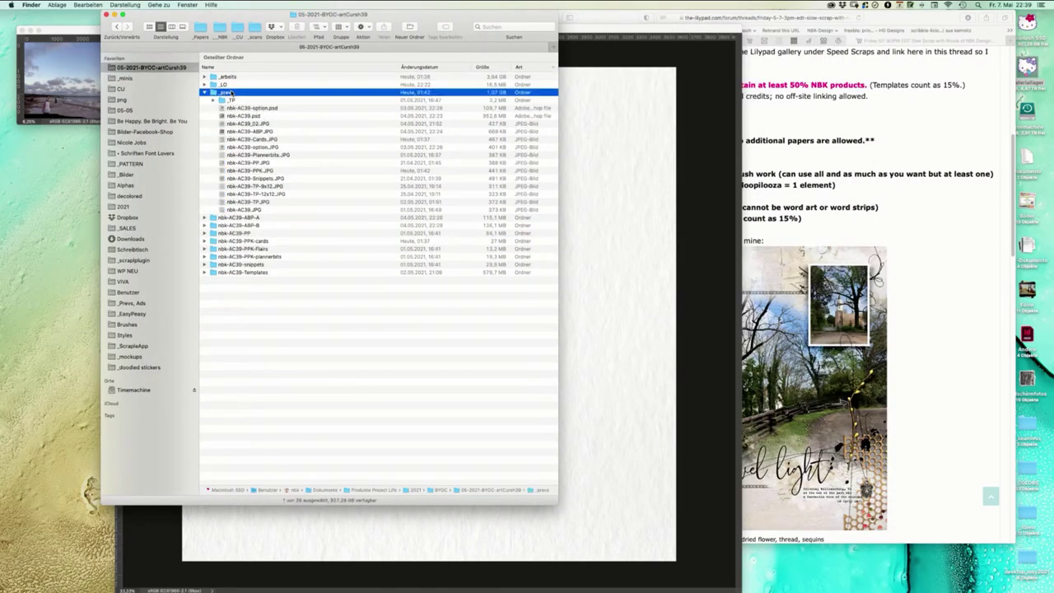
pyautogui.doubleClick(233, 93)
pyautogui.click(149, 27)
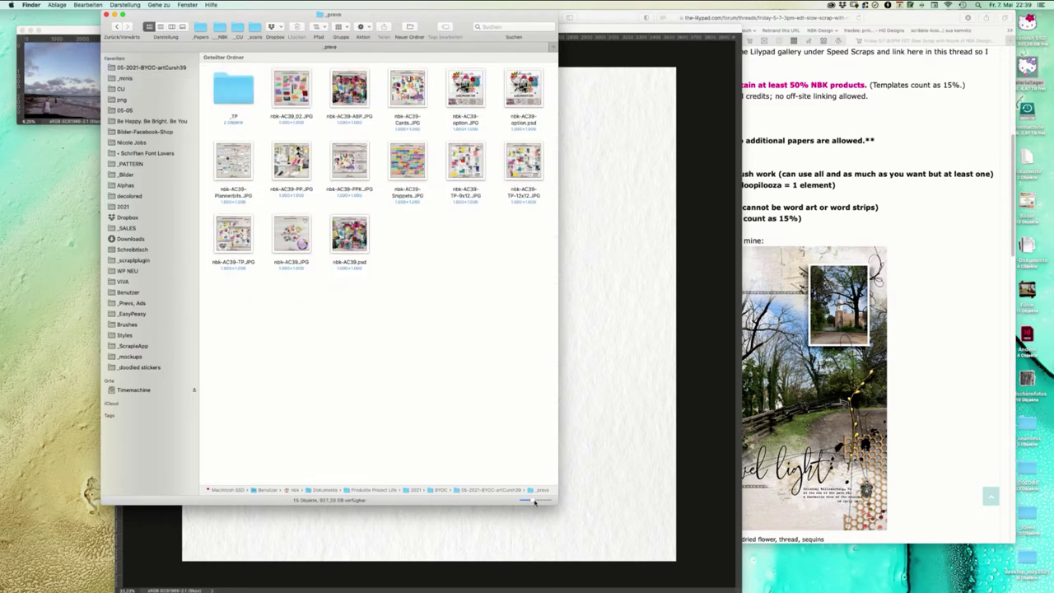
pyautogui.moveTo(533, 500); pyautogui.dragTo(606, 557)
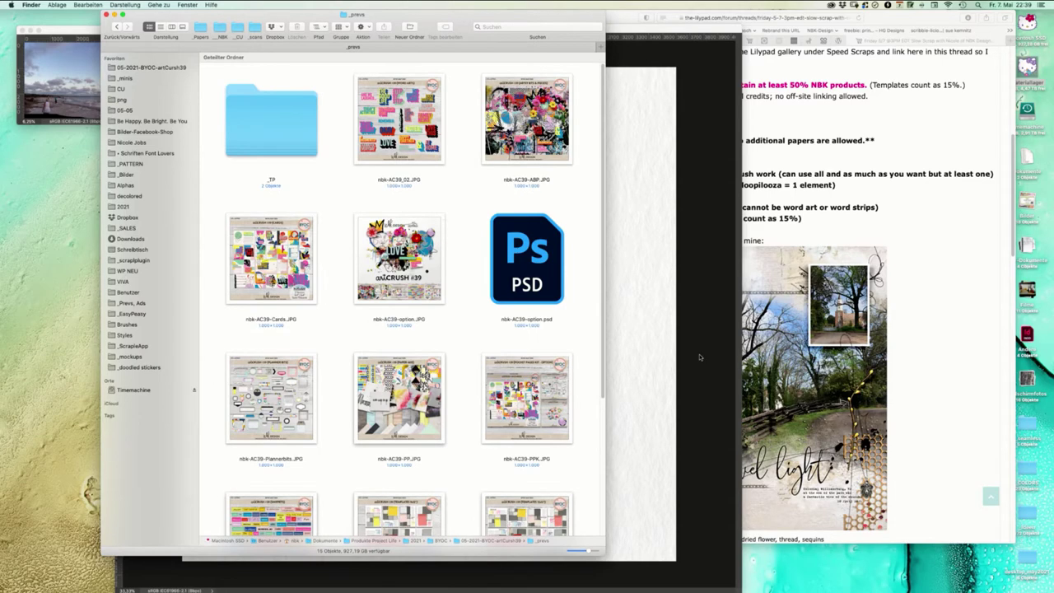
# - Back in Photoshop, shorten the Layers panel and open the turquoise dewy dandelion photo from the nature results
pyautogui.click(699, 356)
pyautogui.moveTo(903, 531); pyautogui.dragTo(897, 157)
pyautogui.scroll(-10, 978, 290)
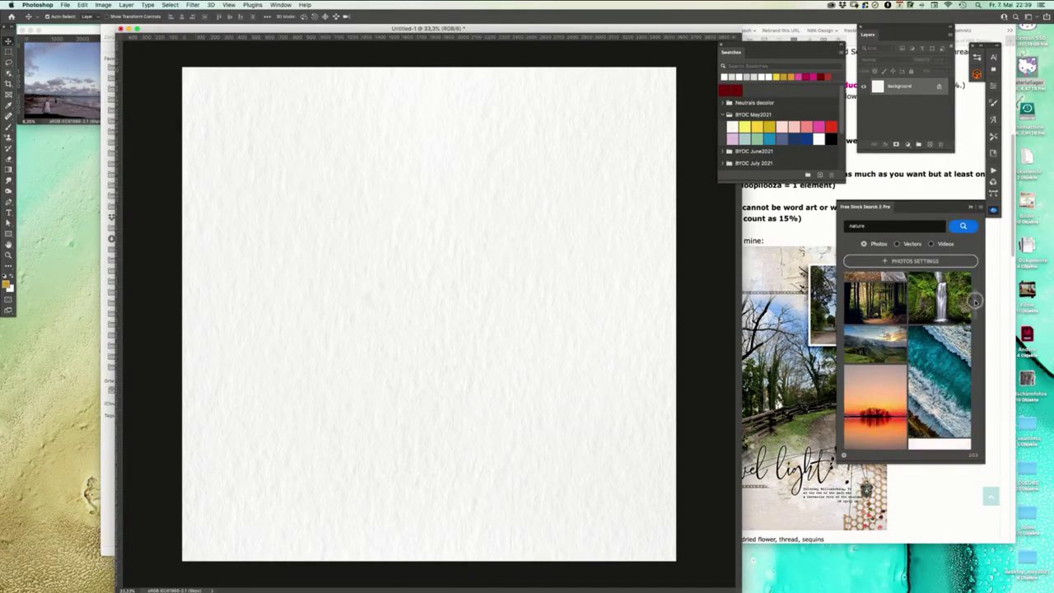
pyautogui.scroll(-4, 975, 322)
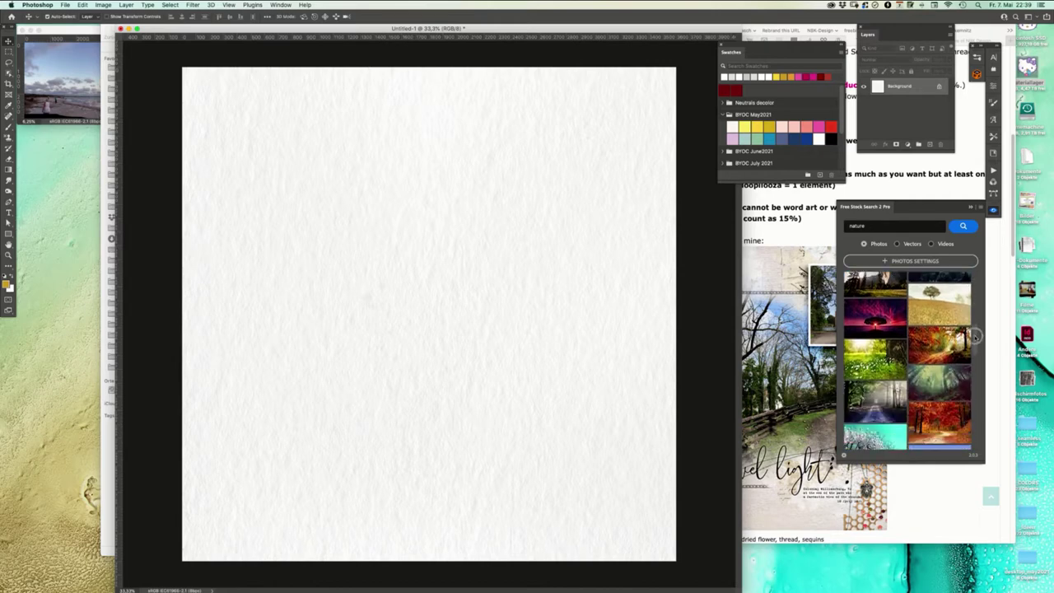
pyautogui.scroll(-5, 974, 338)
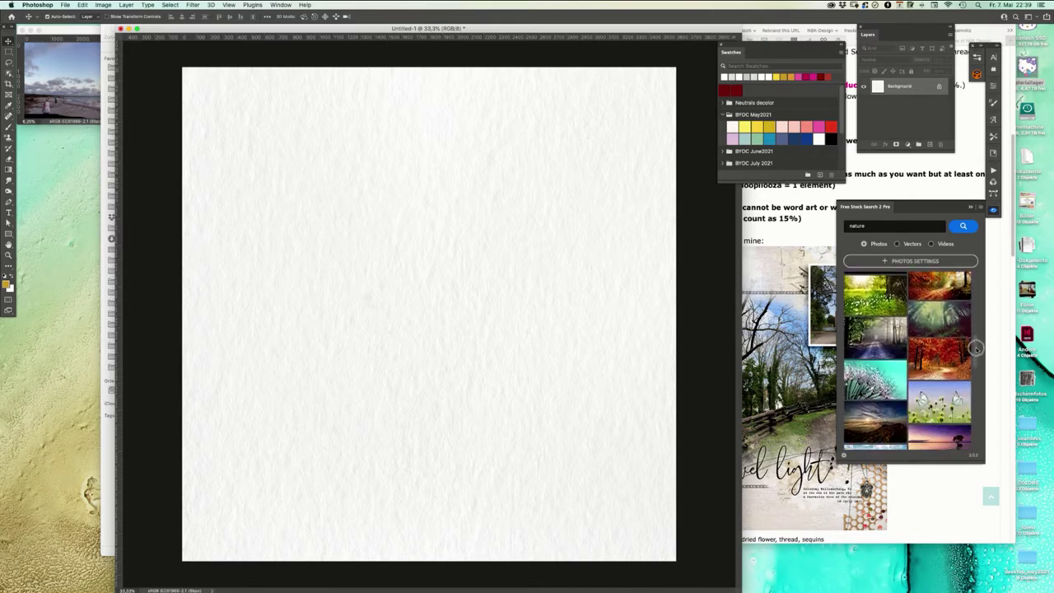
pyautogui.click(875, 360)
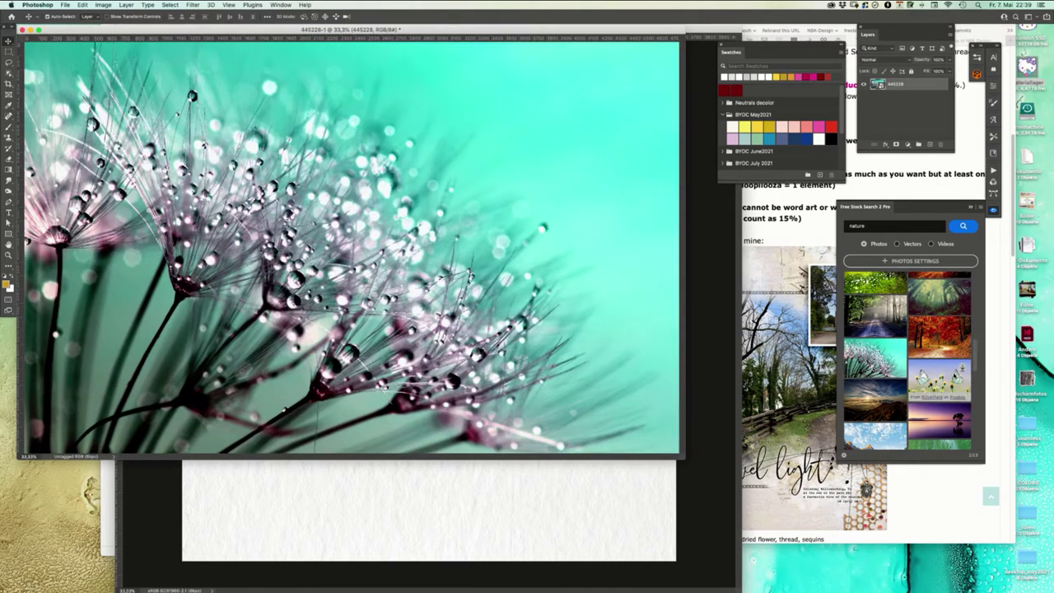
# - Load more nature results and open the pink daisy close-up as a second photo
pyautogui.scroll(-5, 972, 385)
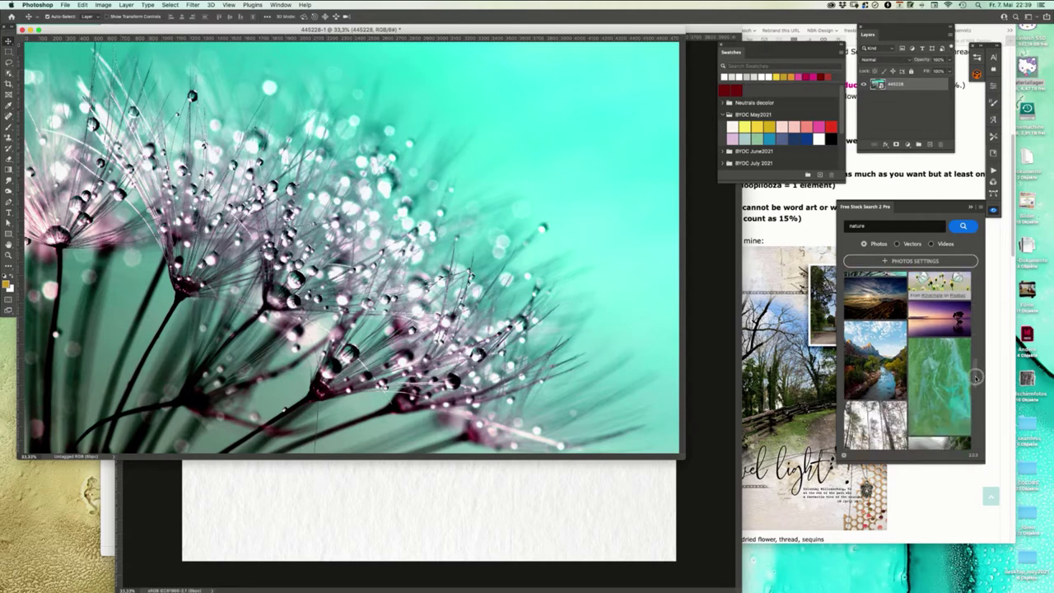
pyautogui.scroll(-5, 974, 393)
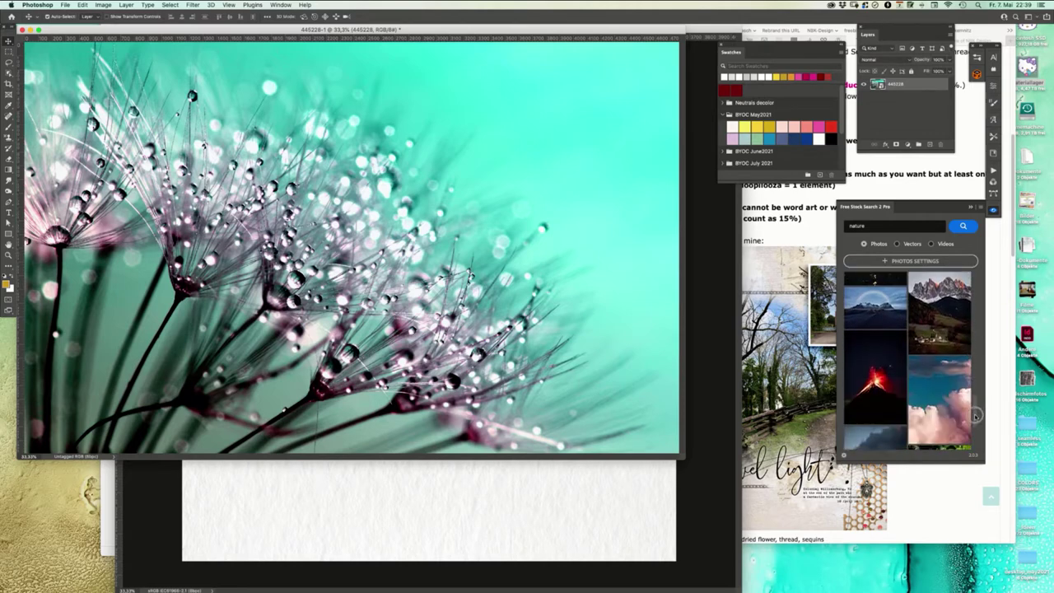
pyautogui.scroll(-2, 977, 429)
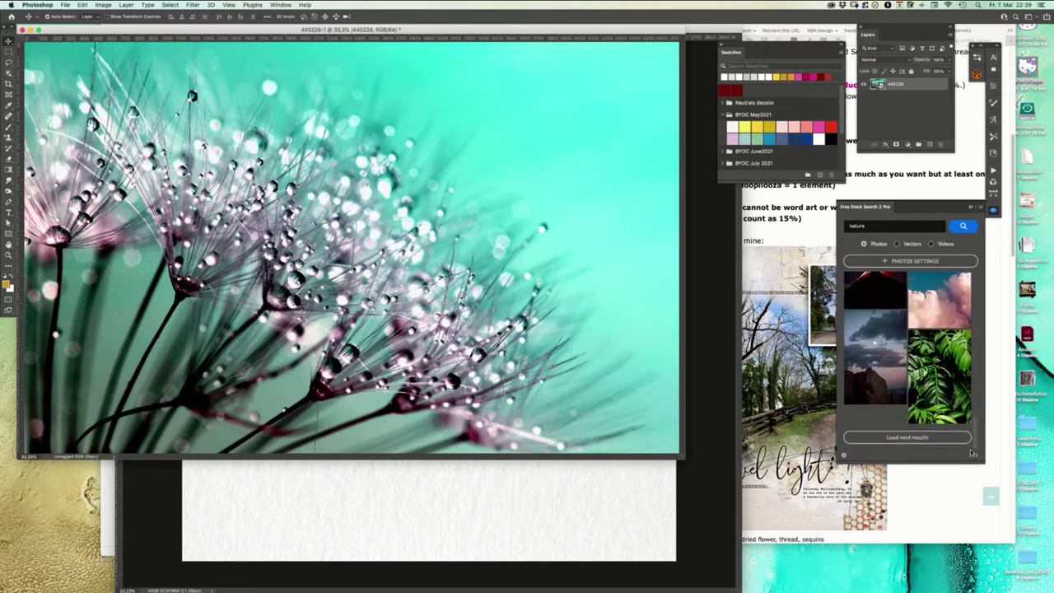
pyautogui.click(963, 439)
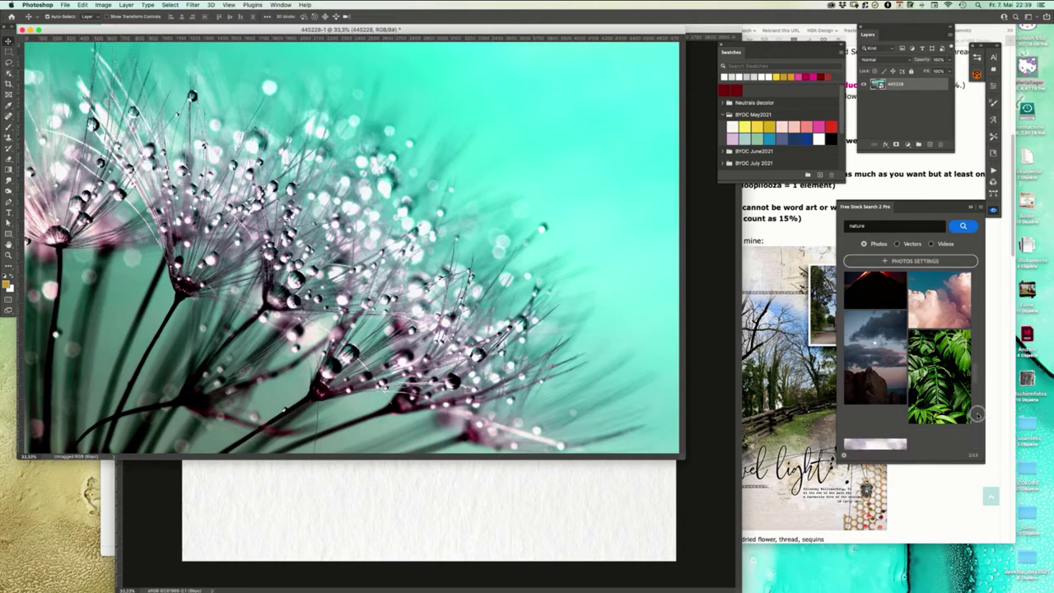
pyautogui.click(955, 348)
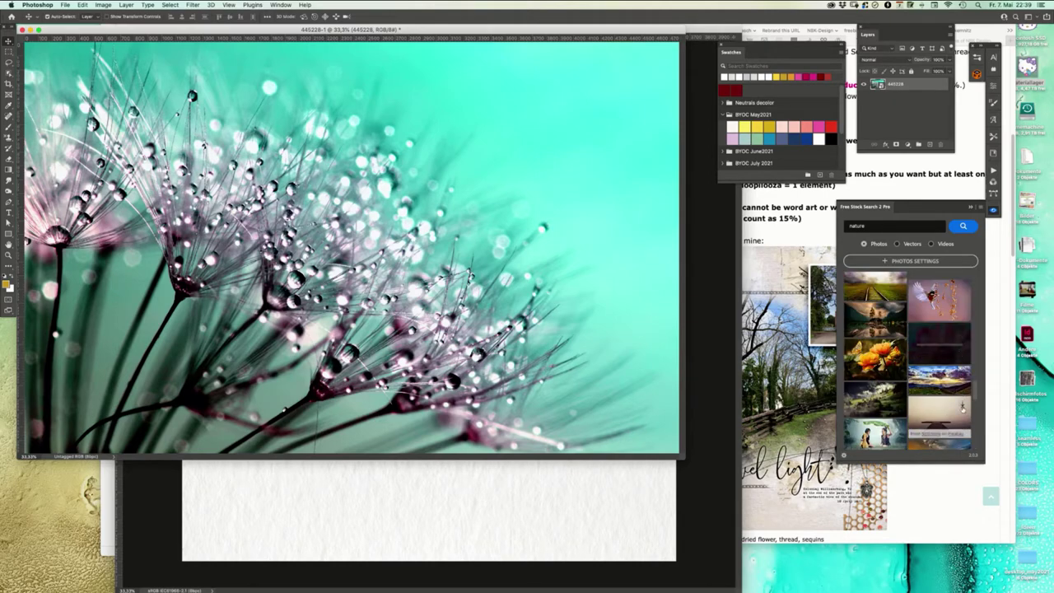
pyautogui.click(965, 435)
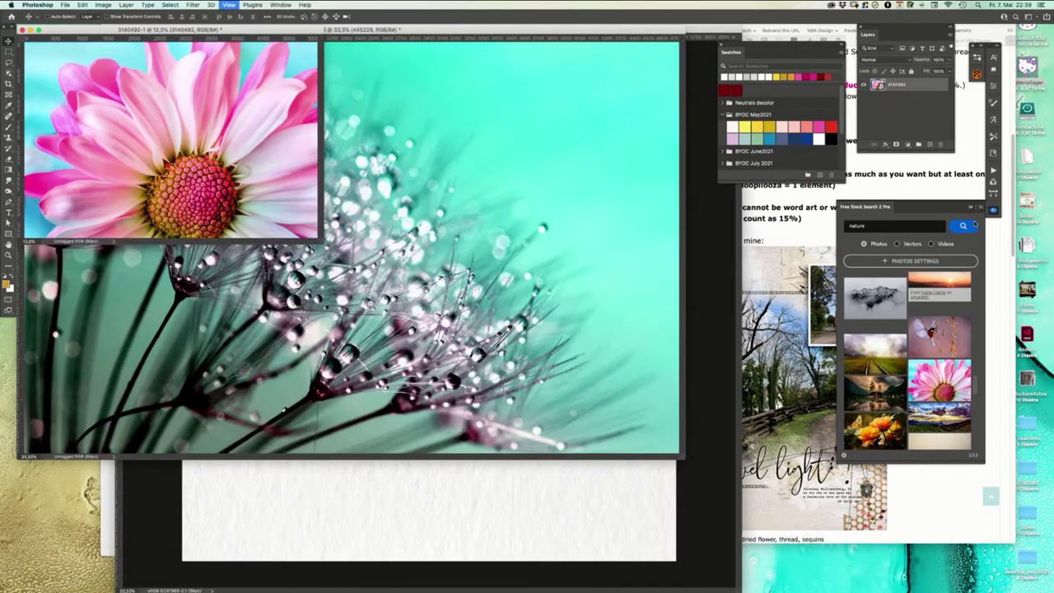
# - Reduce both stock photo windows to 8.33% zoom, stack them one above the other, and fit the blank page window beside them
pyautogui.press('super+minus')
pyautogui.press('super+minus')
pyautogui.press('super+minus')
pyautogui.press('super+minus')
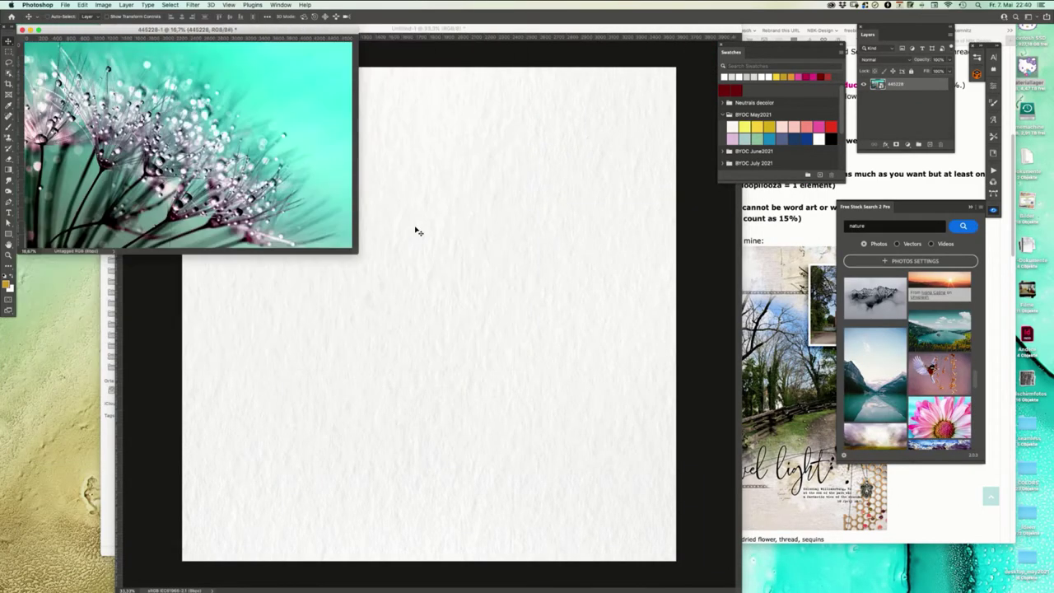
pyautogui.moveTo(152, 30); pyautogui.dragTo(159, 183)
pyautogui.click(378, 30)
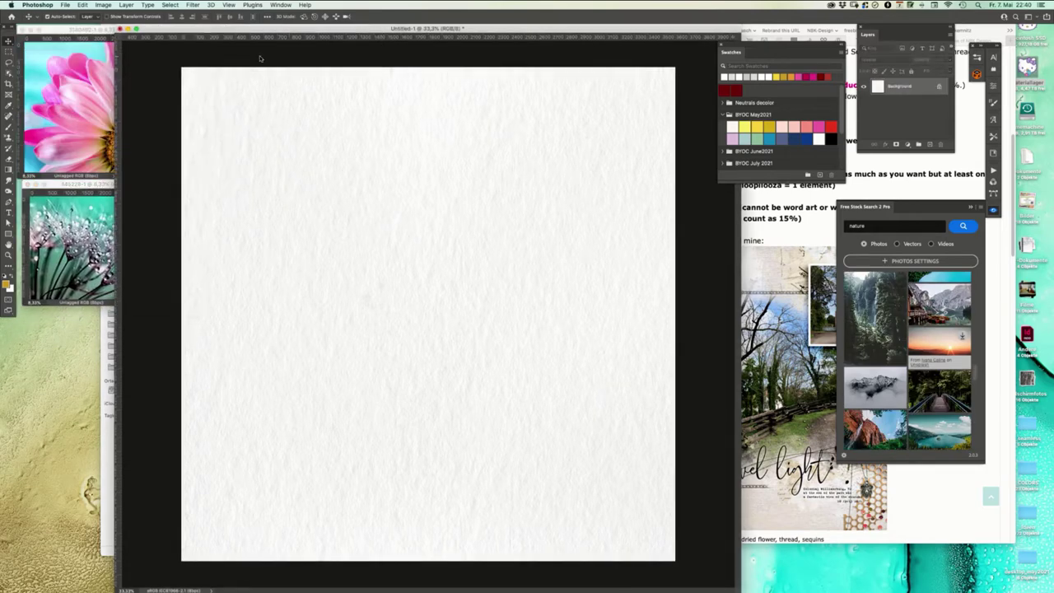
pyautogui.moveTo(262, 30); pyautogui.dragTo(267, 30)
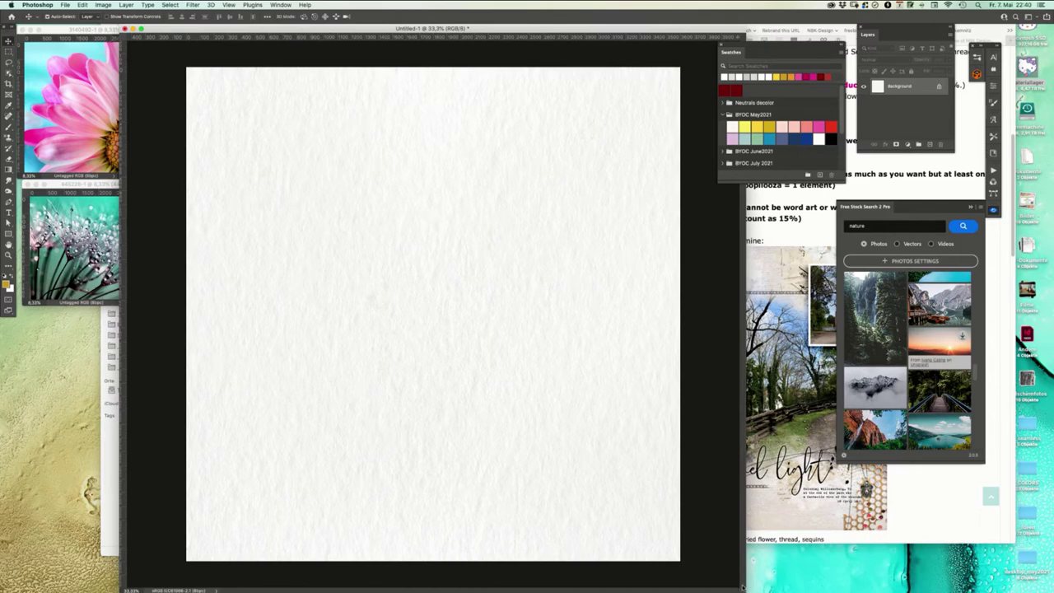
pyautogui.moveTo(745, 590)
pyautogui.mouseDown()
pyautogui.moveTo(721, 568)
pyautogui.moveTo(740, 592)
pyautogui.mouseUp()
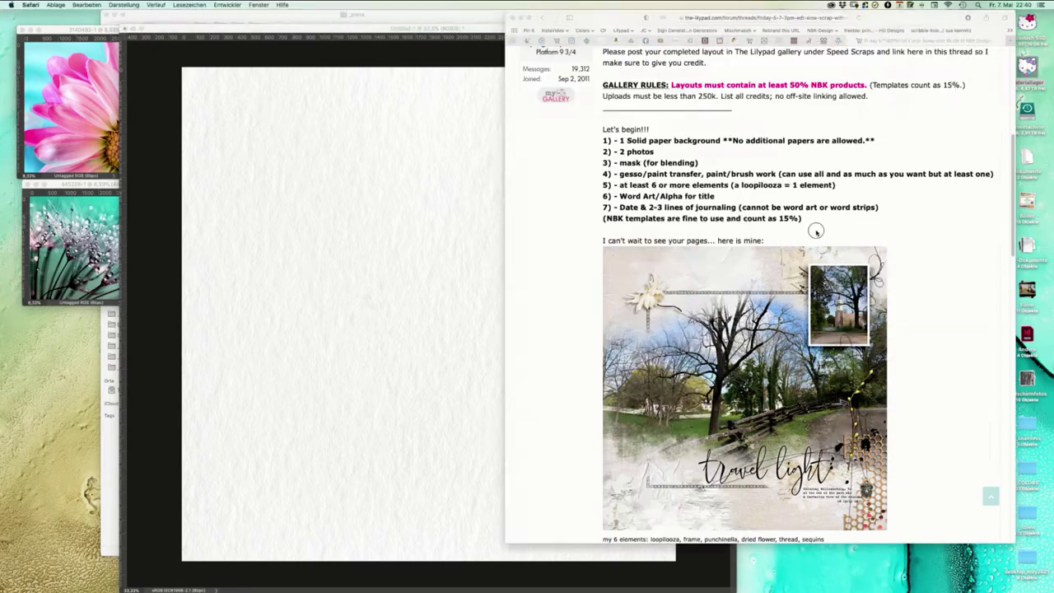
# - Switch to Safari to reread the challenge rules on photos, masks, brush work and elements, and return to Photoshop
pyautogui.click(817, 233)
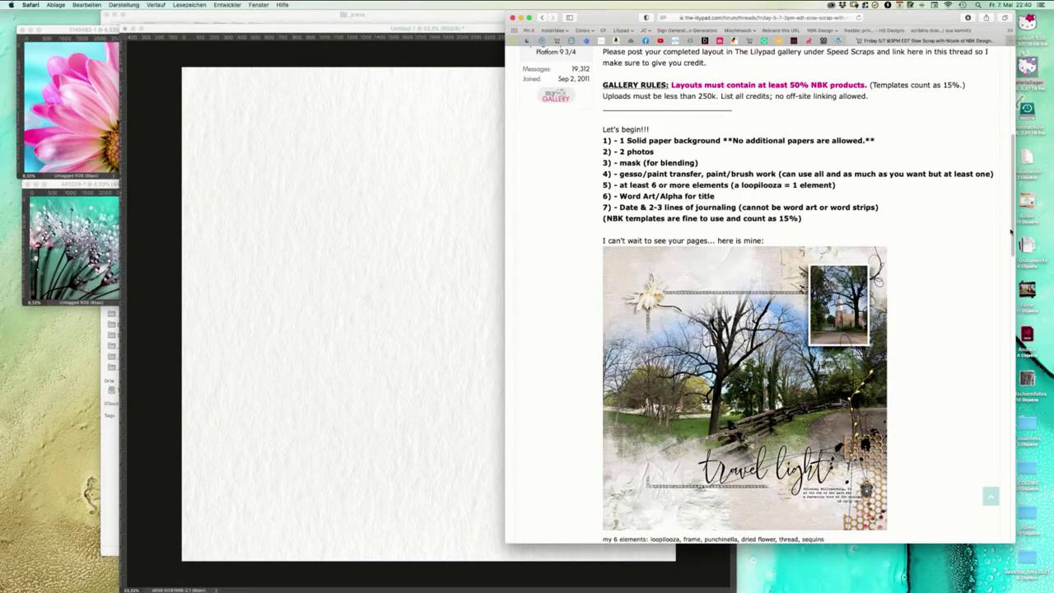
pyautogui.moveTo(1013, 215)
pyautogui.mouseDown()
pyautogui.moveTo(1012, 175)
pyautogui.moveTo(1007, 196)
pyautogui.mouseUp()
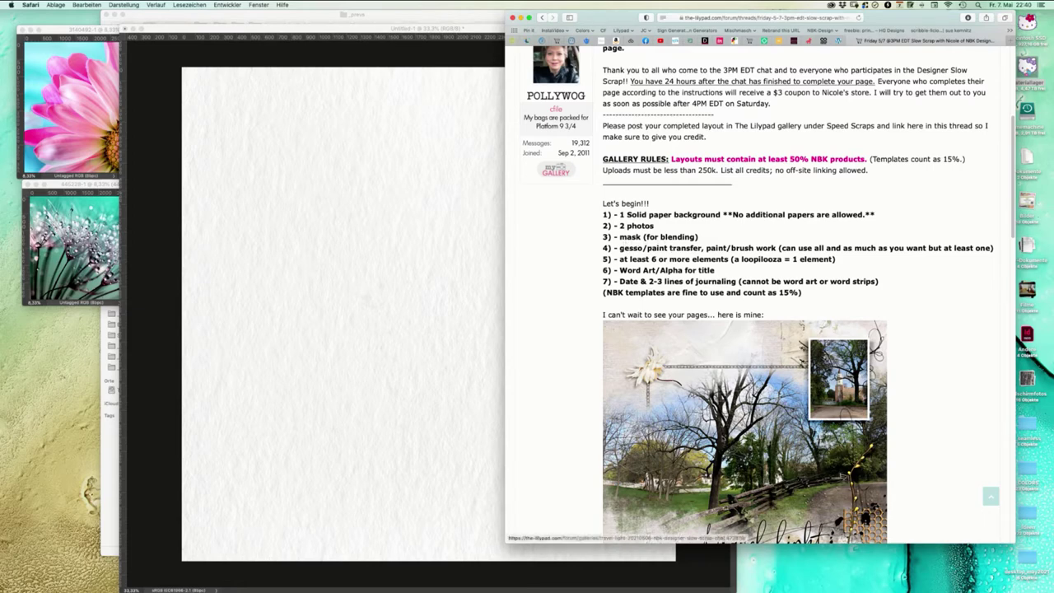
pyautogui.click(502, 272)
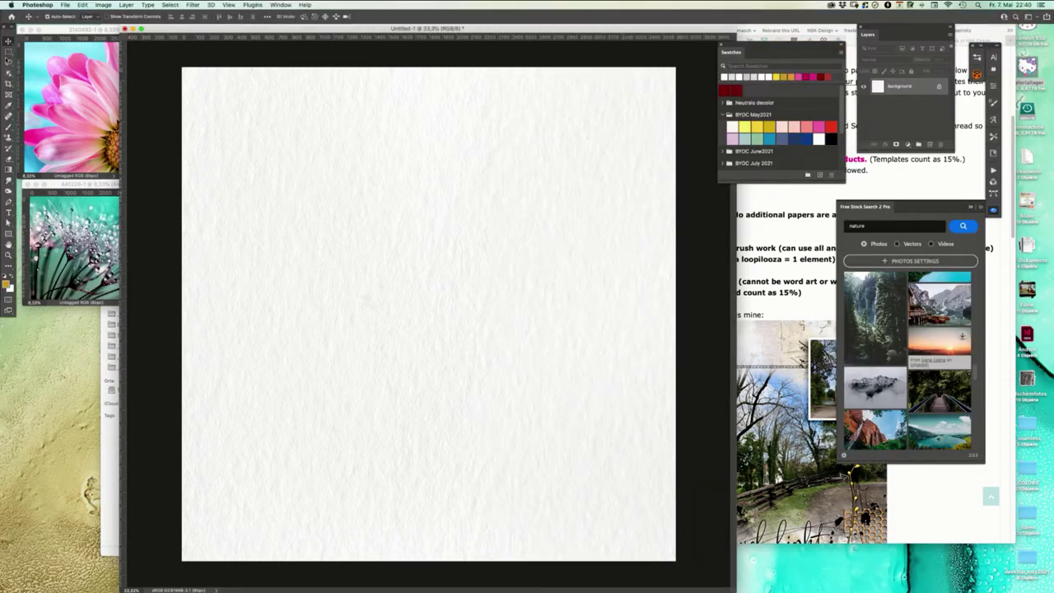
# - With the Brush tool, delete the brush groups from Kyle Builder Brush through BB_HiRes_Grungy_Watercolor_CS1 from the brush presets
pyautogui.click(10, 127)
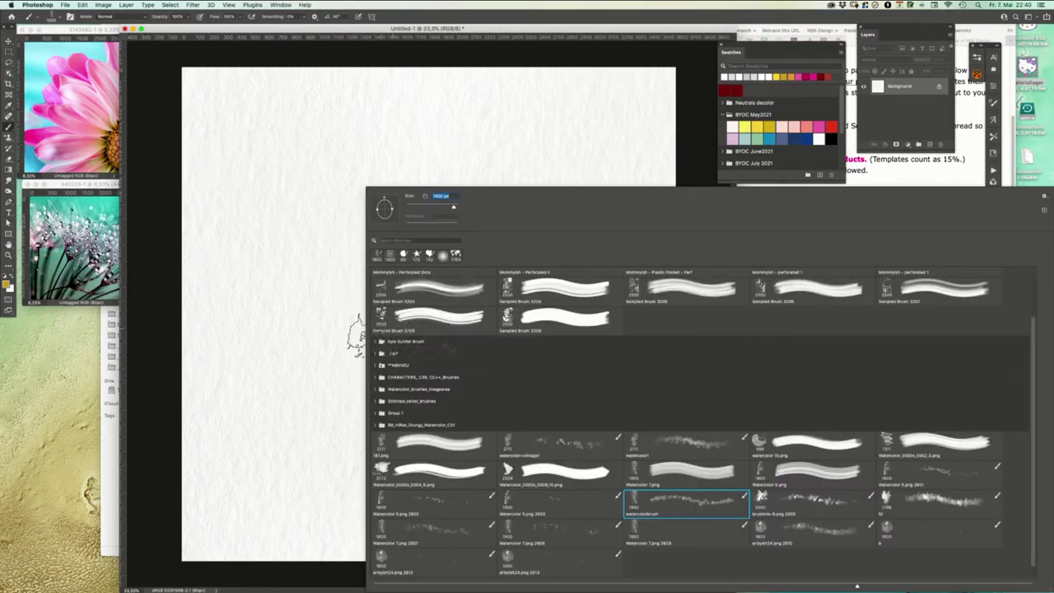
pyautogui.rightClick(391, 321)
pyautogui.click(414, 343)
pyautogui.keyDown('shift'); pyautogui.click(422, 418); pyautogui.keyUp('shift')
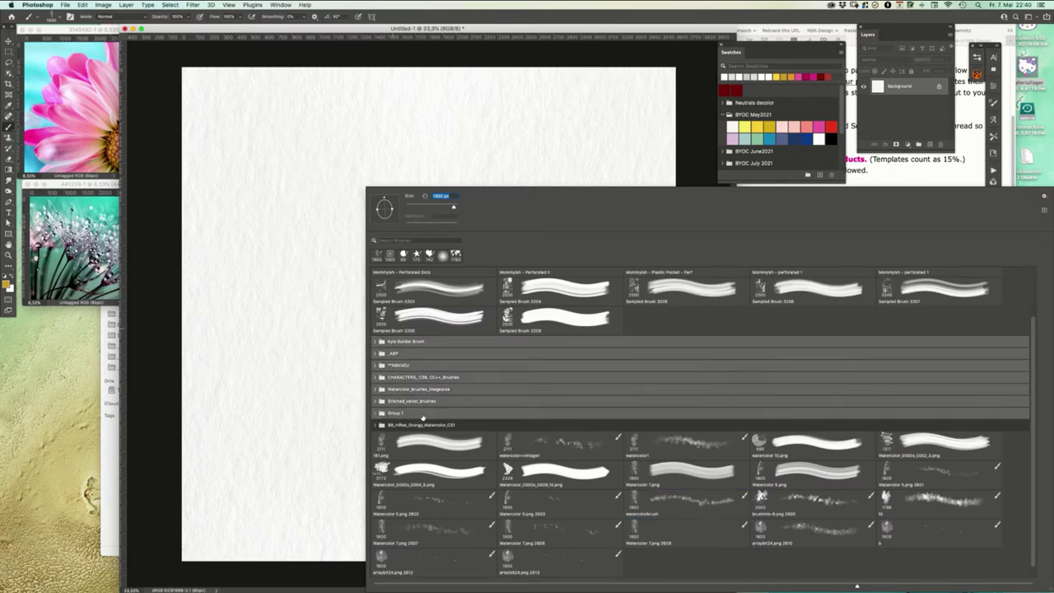
pyautogui.keyDown('shift'); pyautogui.click(429, 424); pyautogui.keyUp('shift')
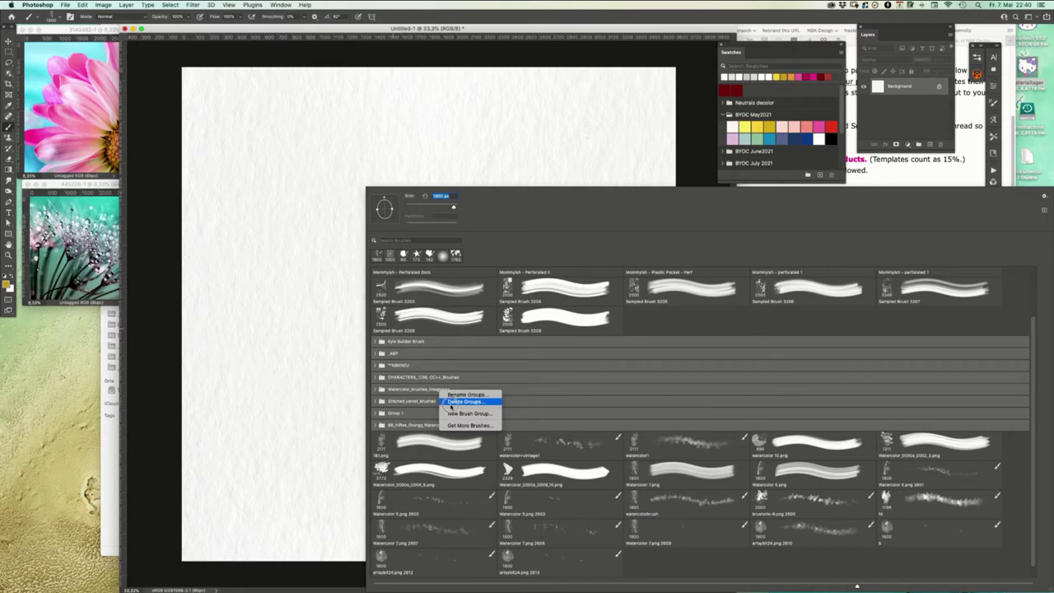
pyautogui.click(463, 401)
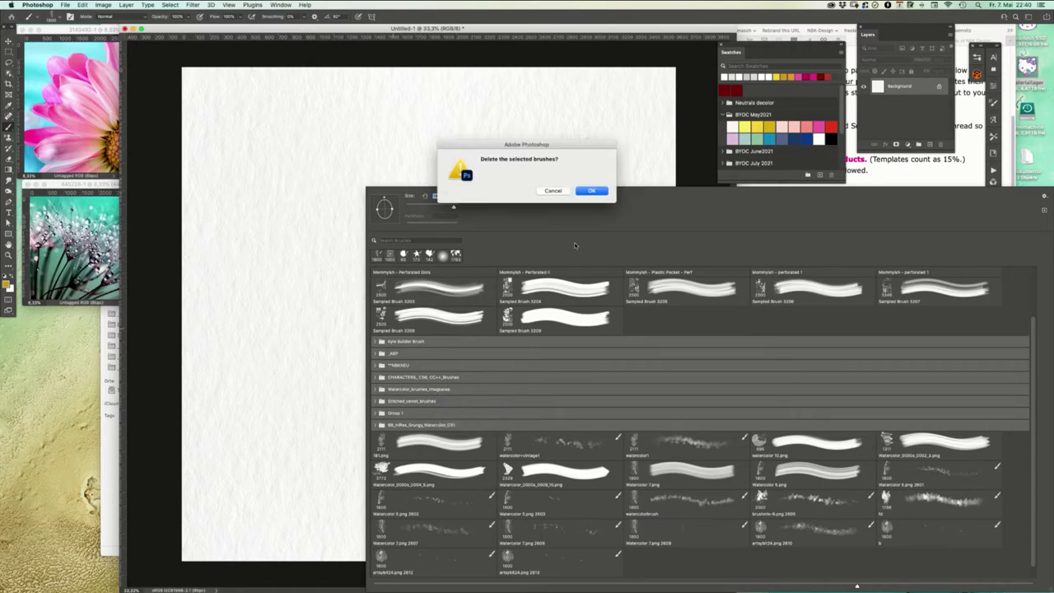
pyautogui.click(589, 191)
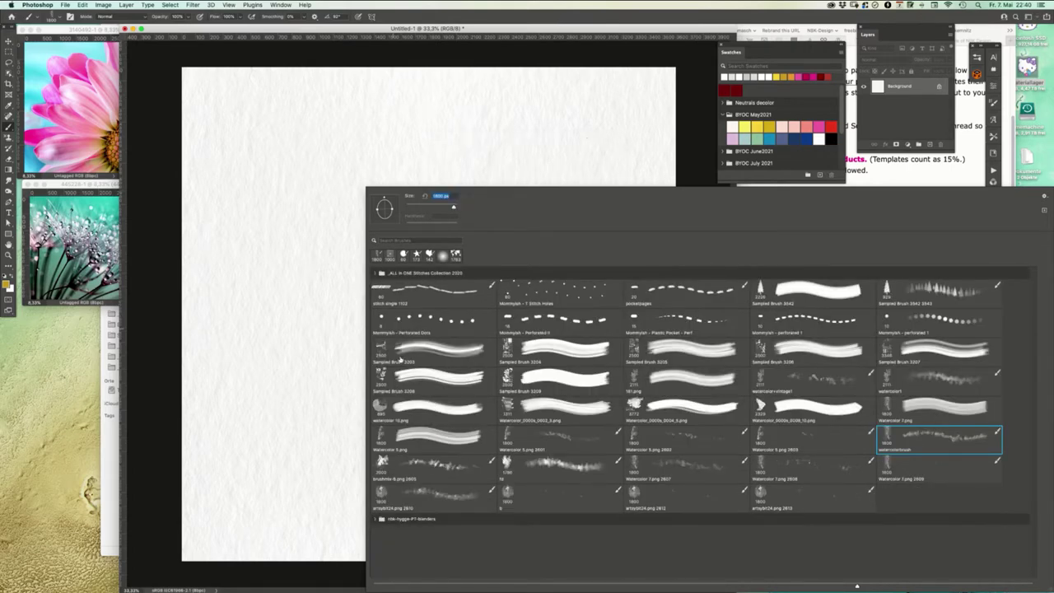
# - Choose the watercolorblender10 brush from the nbk-hygge-PT-blenders group and set the foreground color to black (000000)
pyautogui.click(375, 519)
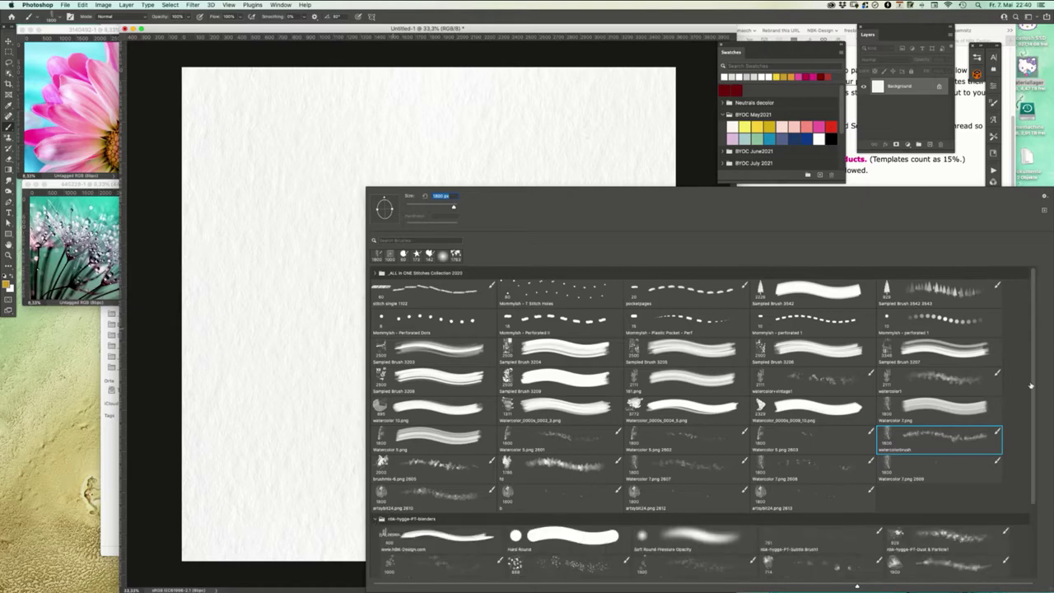
pyautogui.scroll(-3, 988, 384)
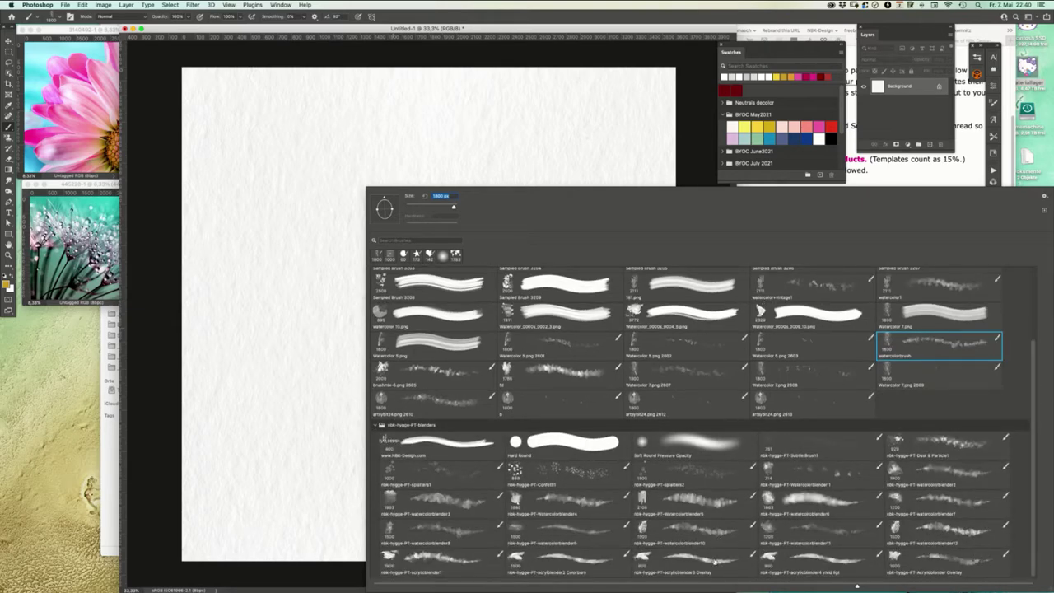
pyautogui.doubleClick(706, 531)
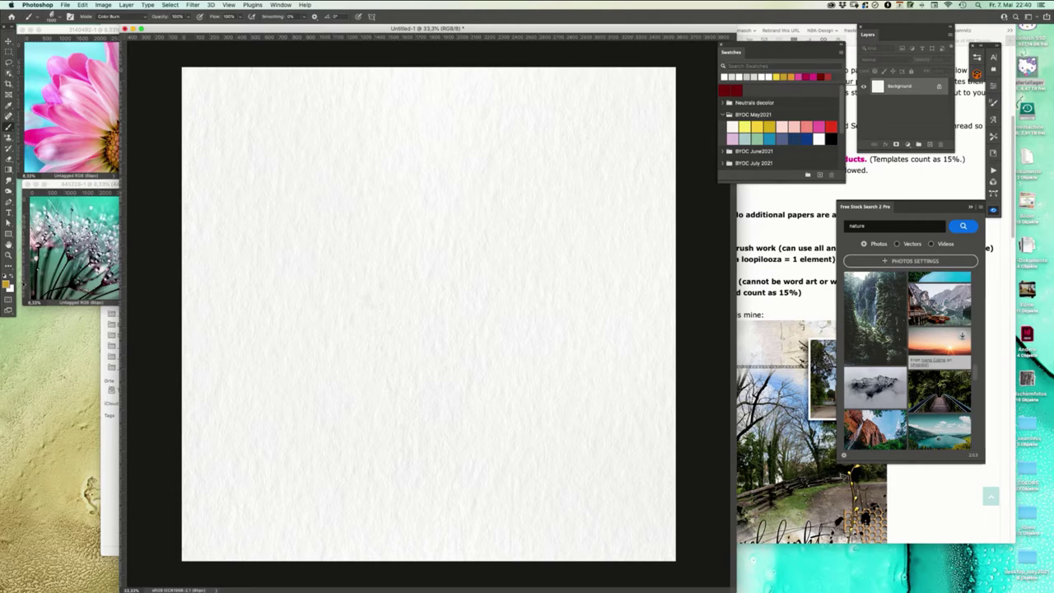
pyautogui.click(7, 283)
pyautogui.write('000000')
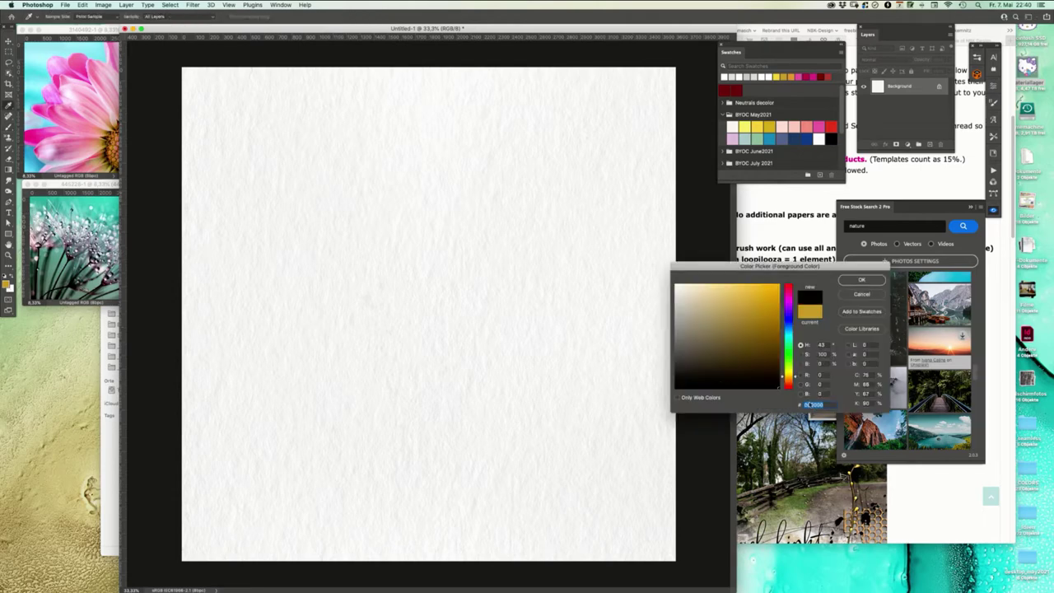
pyautogui.click(861, 280)
# - Try painting watercolor strokes across the middle of the Background layer and undo them
pyautogui.moveTo(299, 301)
pyautogui.mouseDown()
pyautogui.moveTo(271, 293)
pyautogui.moveTo(231, 363)
pyautogui.moveTo(277, 322)
pyautogui.moveTo(220, 336)
pyautogui.moveTo(175, 321)
pyautogui.mouseUp()
pyautogui.moveTo(339, 318)
pyautogui.mouseDown()
pyautogui.moveTo(276, 288)
pyautogui.moveTo(341, 349)
pyautogui.moveTo(410, 368)
pyautogui.moveTo(536, 265)
pyautogui.moveTo(360, 310)
pyautogui.moveTo(392, 330)
pyautogui.moveTo(518, 315)
pyautogui.moveTo(519, 286)
pyautogui.moveTo(469, 295)
pyautogui.moveTo(527, 327)
pyautogui.mouseUp()
pyautogui.press('super+z')
pyautogui.press('super+z')
pyautogui.press('super+z')
pyautogui.press('super+z')
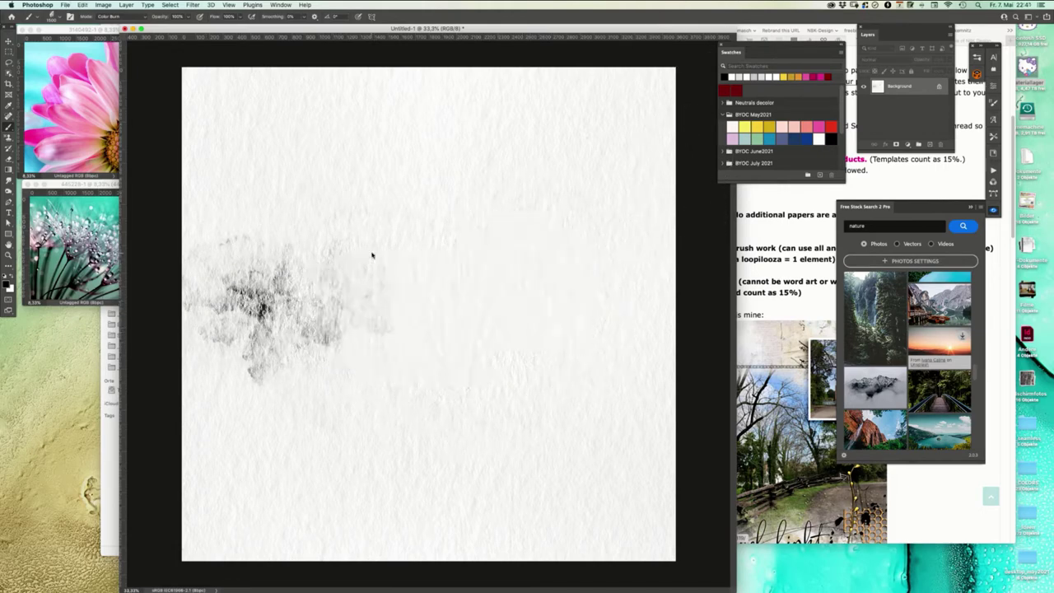
# - Add a new layer with the default settings and paint a black watercolor band across the middle of the page
pyautogui.press('super+shift+n')
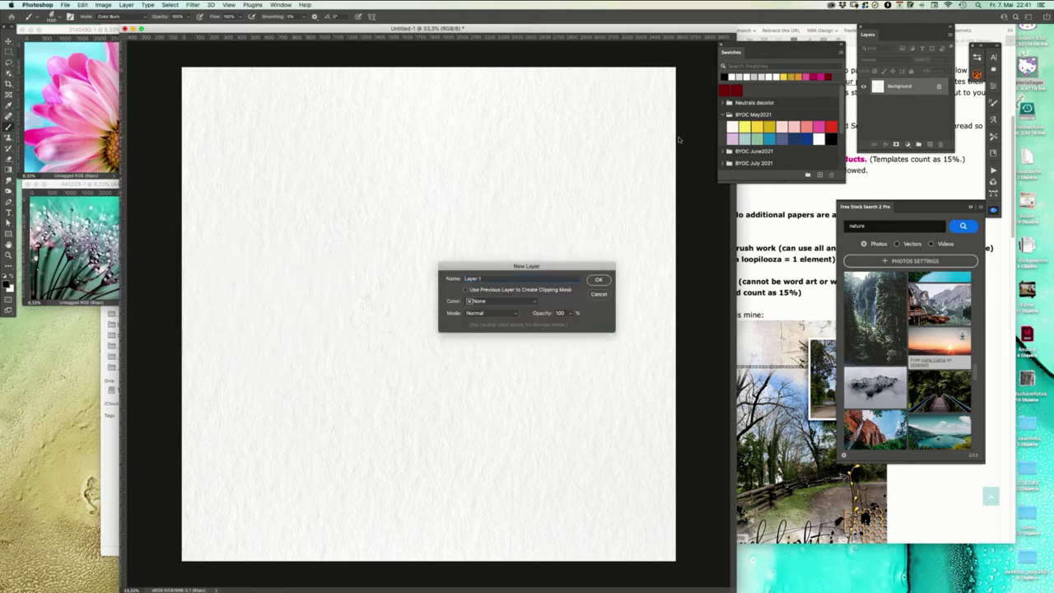
pyautogui.press('Return')
pyautogui.moveTo(153, 289)
pyautogui.mouseDown()
pyautogui.moveTo(284, 368)
pyautogui.moveTo(287, 232)
pyautogui.moveTo(324, 200)
pyautogui.moveTo(397, 305)
pyautogui.moveTo(433, 236)
pyautogui.moveTo(519, 260)
pyautogui.moveTo(429, 242)
pyautogui.moveTo(504, 338)
pyautogui.moveTo(305, 379)
pyautogui.moveTo(517, 272)
pyautogui.mouseUp()
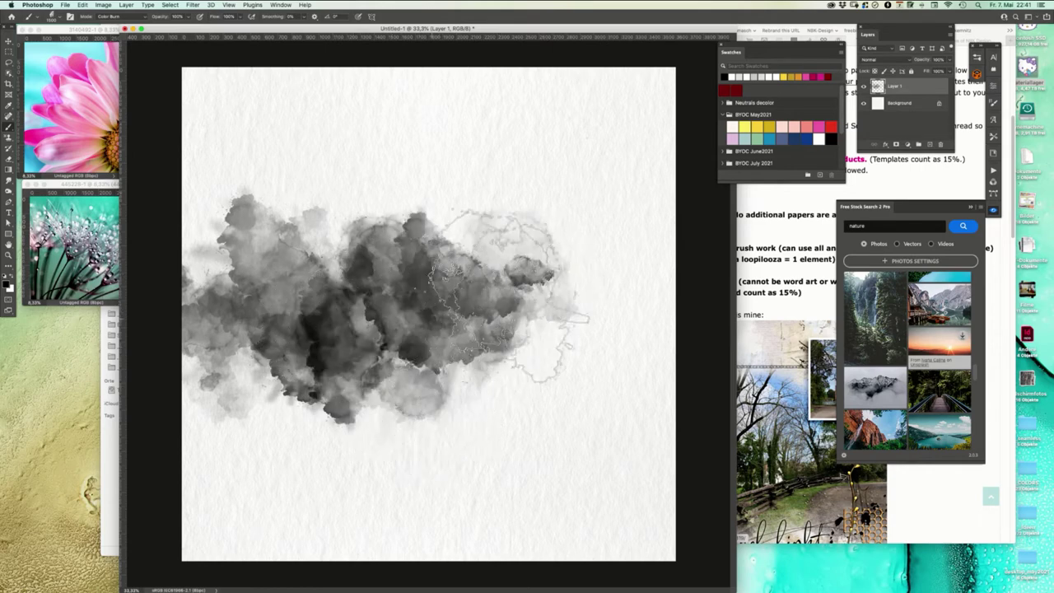
# - Switch to Safari to examine the sample layout and its list of elements, and return to the Photoshop page
pyautogui.click(925, 518)
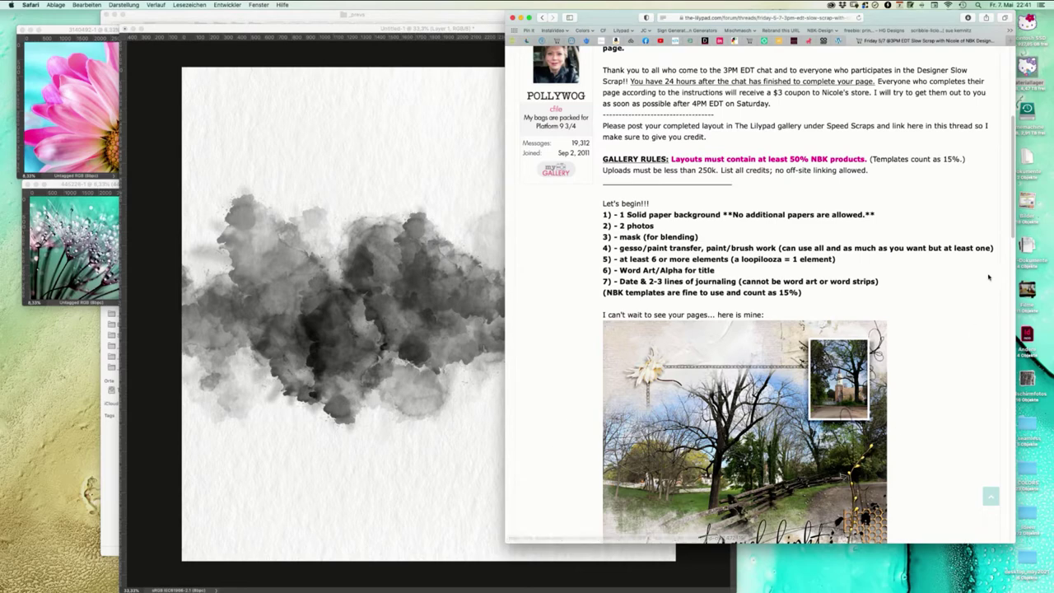
pyautogui.scroll(-5, 988, 277)
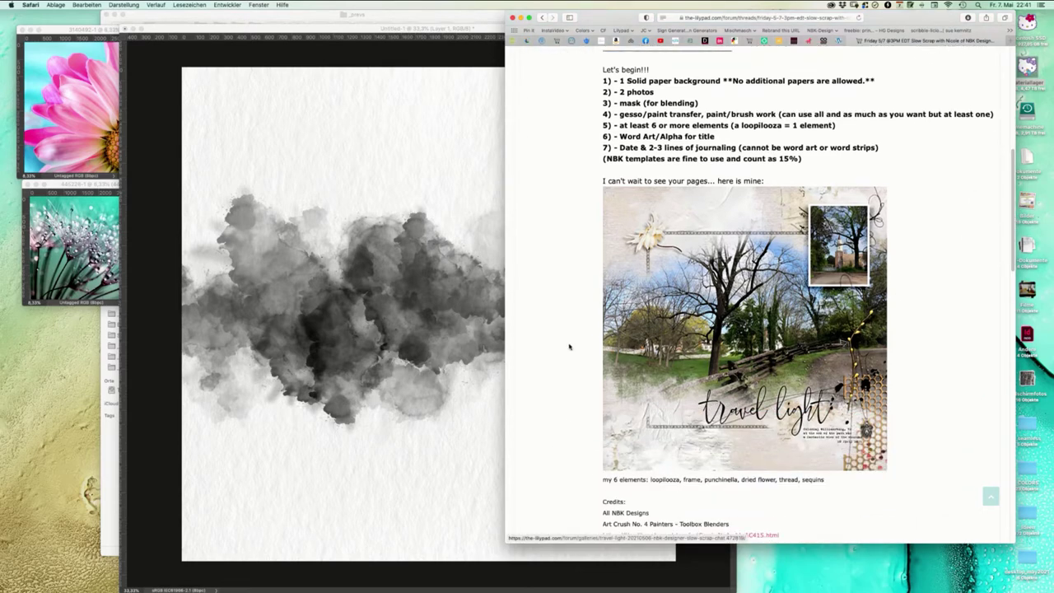
pyautogui.click(487, 272)
# - Extend the watercolor band to the page's right edge and build up its lower part back toward the left
pyautogui.moveTo(502, 262)
pyautogui.mouseDown()
pyautogui.moveTo(591, 264)
pyautogui.moveTo(594, 252)
pyautogui.moveTo(398, 286)
pyautogui.moveTo(539, 267)
pyautogui.moveTo(688, 278)
pyautogui.mouseUp()
pyautogui.click(653, 338)
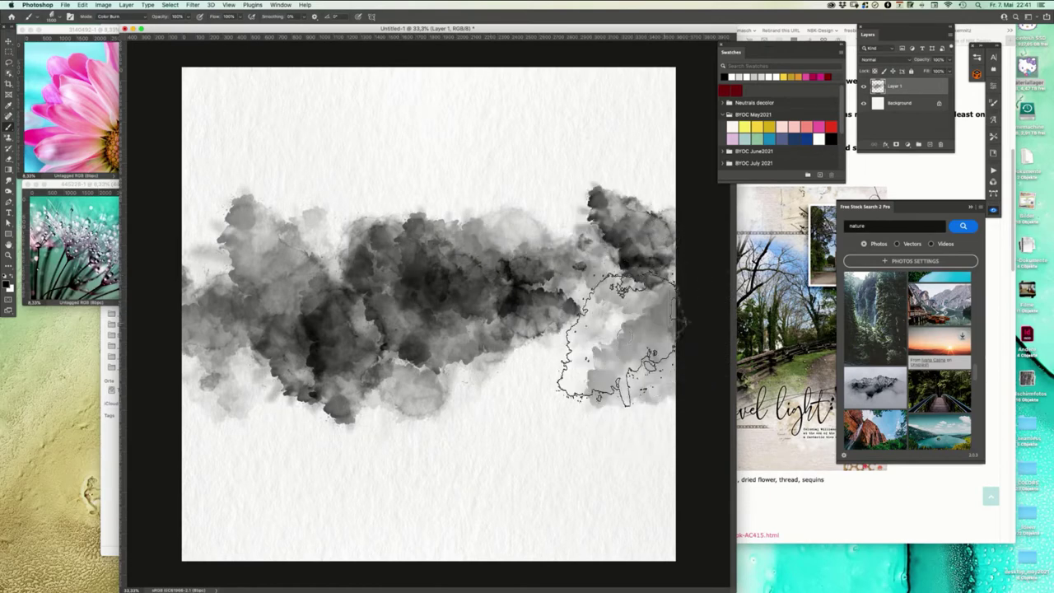
pyautogui.moveTo(624, 336)
pyautogui.mouseDown()
pyautogui.moveTo(524, 364)
pyautogui.moveTo(583, 321)
pyautogui.moveTo(579, 346)
pyautogui.moveTo(469, 358)
pyautogui.moveTo(596, 375)
pyautogui.moveTo(534, 352)
pyautogui.moveTo(242, 369)
pyautogui.moveTo(194, 391)
pyautogui.moveTo(218, 414)
pyautogui.mouseUp()
# - Choose the nbk-hygge-PT-splatters1 brush, undo a stamp below the band, and stamp splatters along the band's upper edge
pyautogui.rightClick(517, 287)
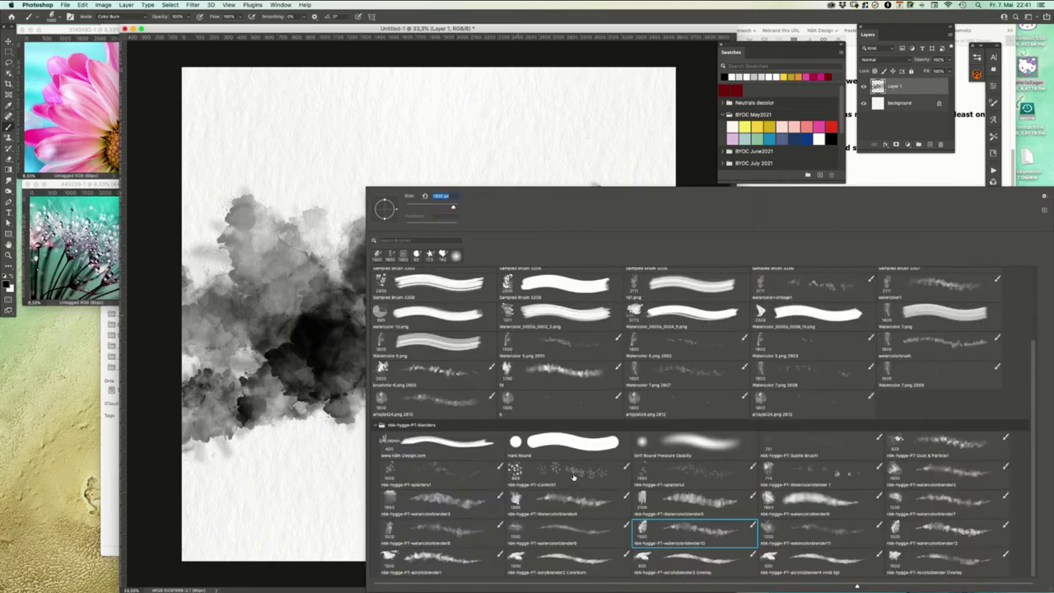
pyautogui.doubleClick(441, 473)
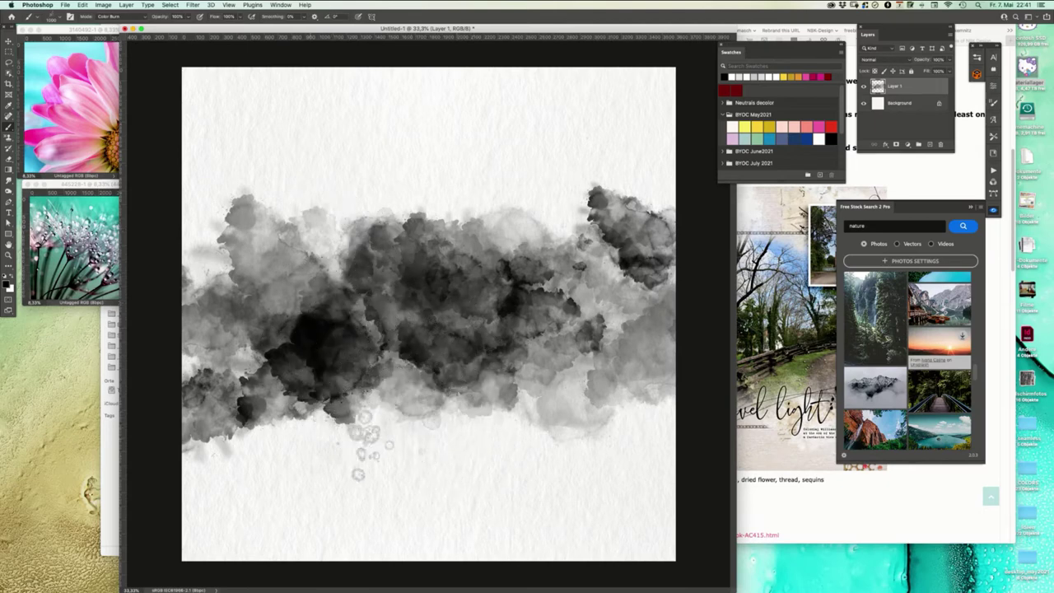
pyautogui.click(336, 477)
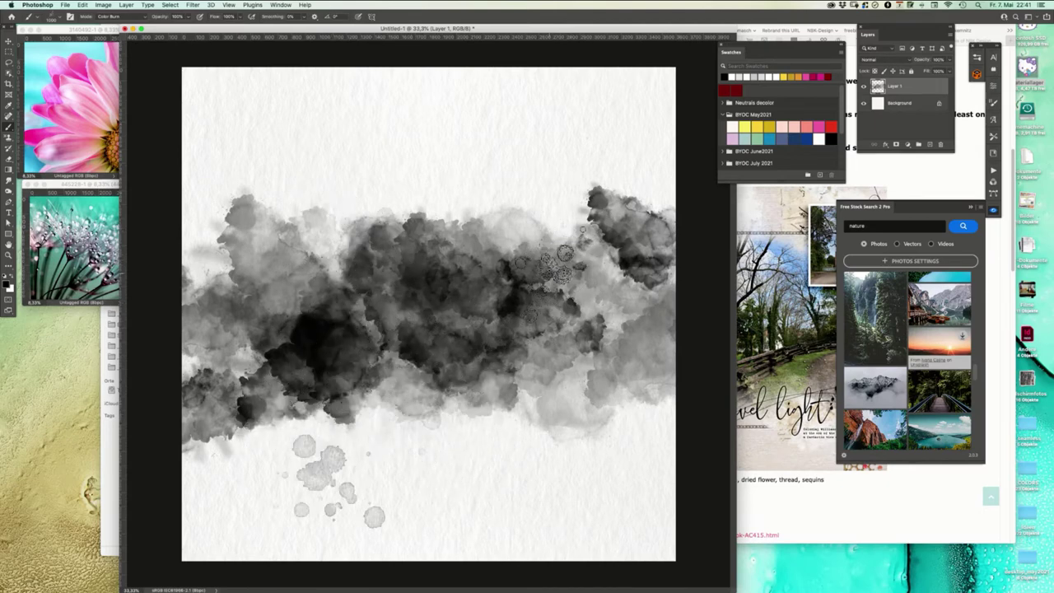
pyautogui.press('super+z')
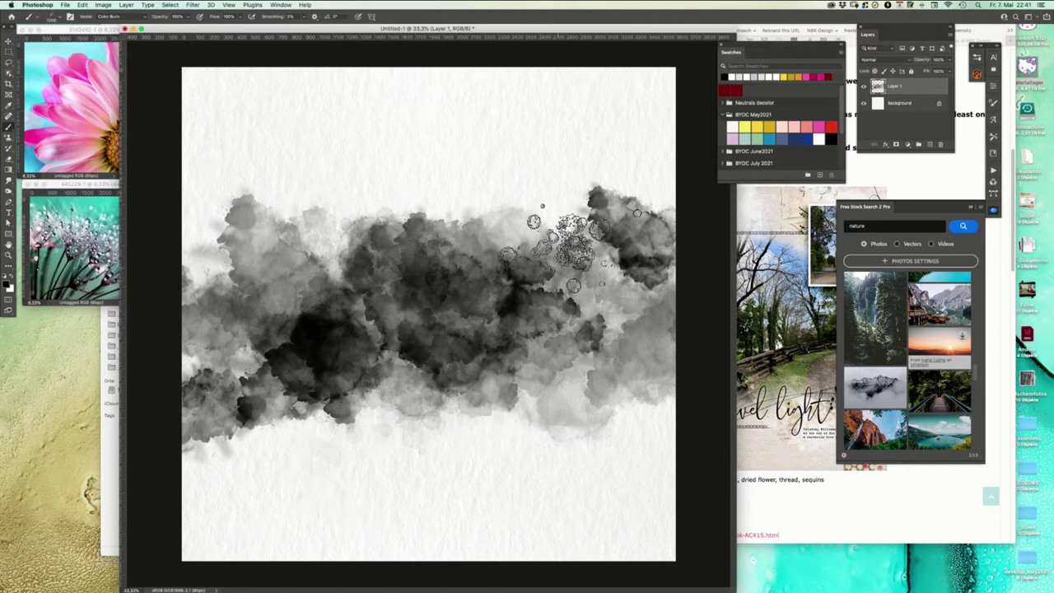
pyautogui.click(576, 212)
pyautogui.click(317, 231)
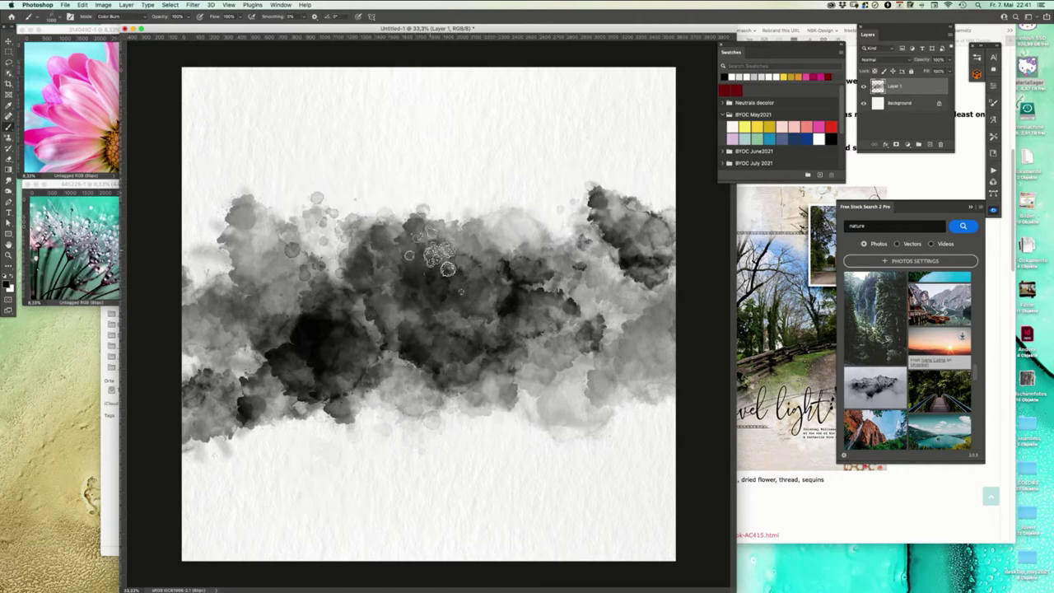
# - Choose the nbk-hygge-PT Dust & Particle1 brush and stamp particles around the upper, left and lower edges of the painted band
pyautogui.rightClick(518, 334)
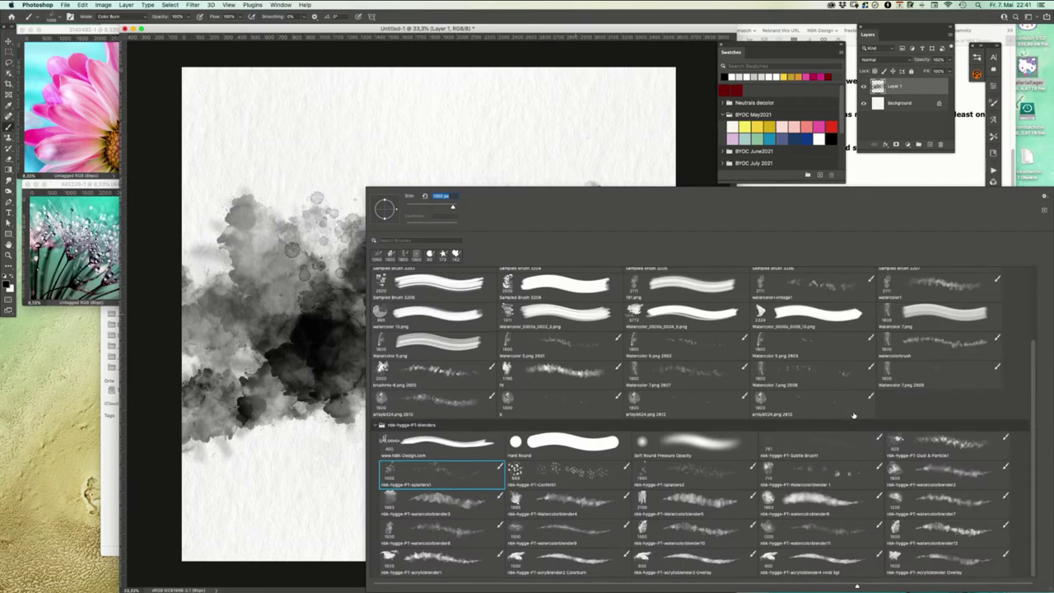
pyautogui.doubleClick(914, 444)
pyautogui.click(482, 418)
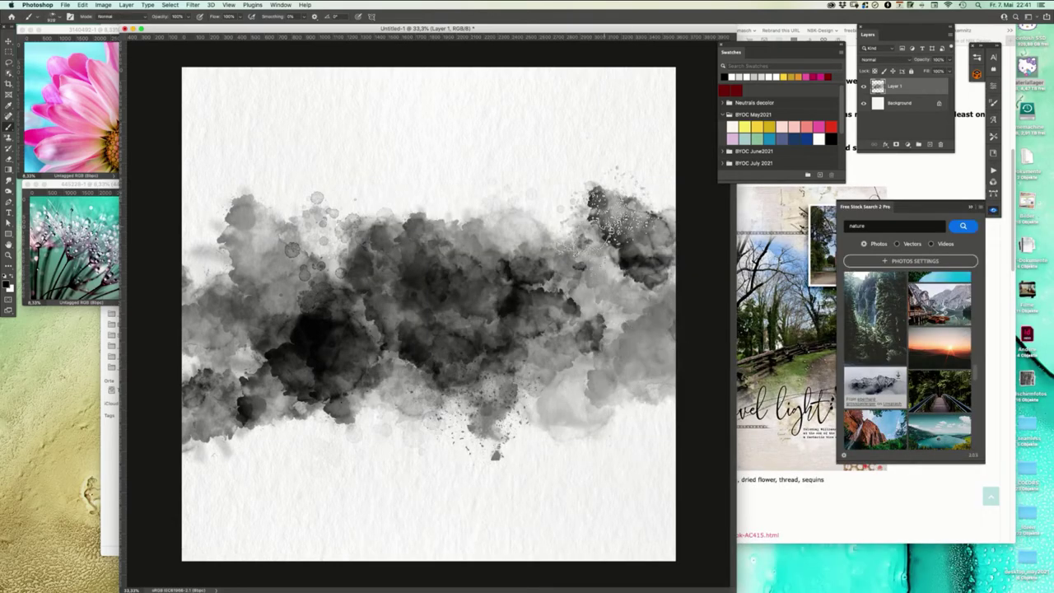
pyautogui.click(310, 219)
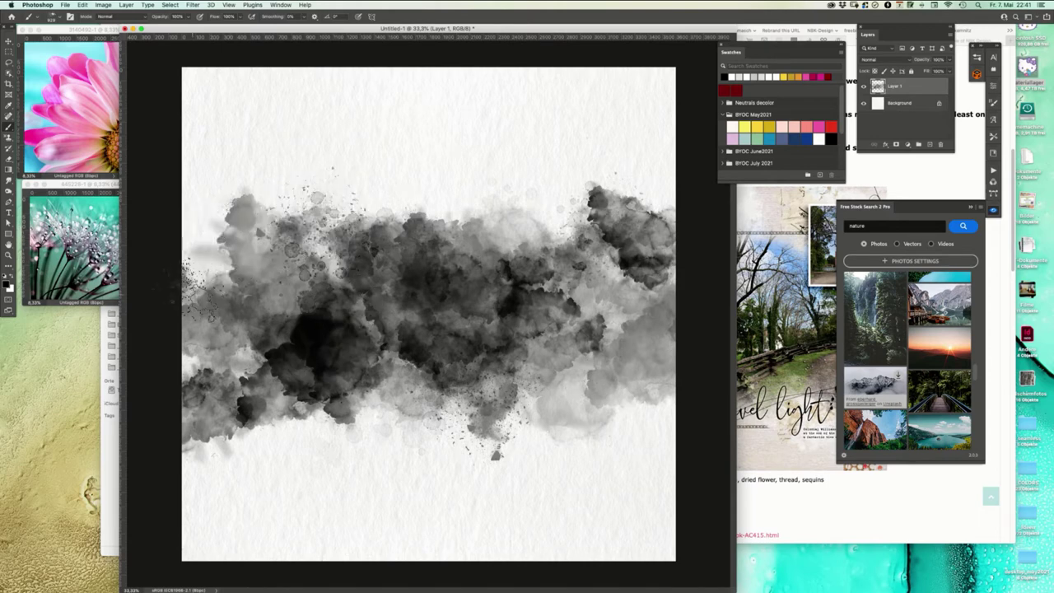
pyautogui.click(207, 267)
pyautogui.click(211, 408)
pyautogui.click(350, 398)
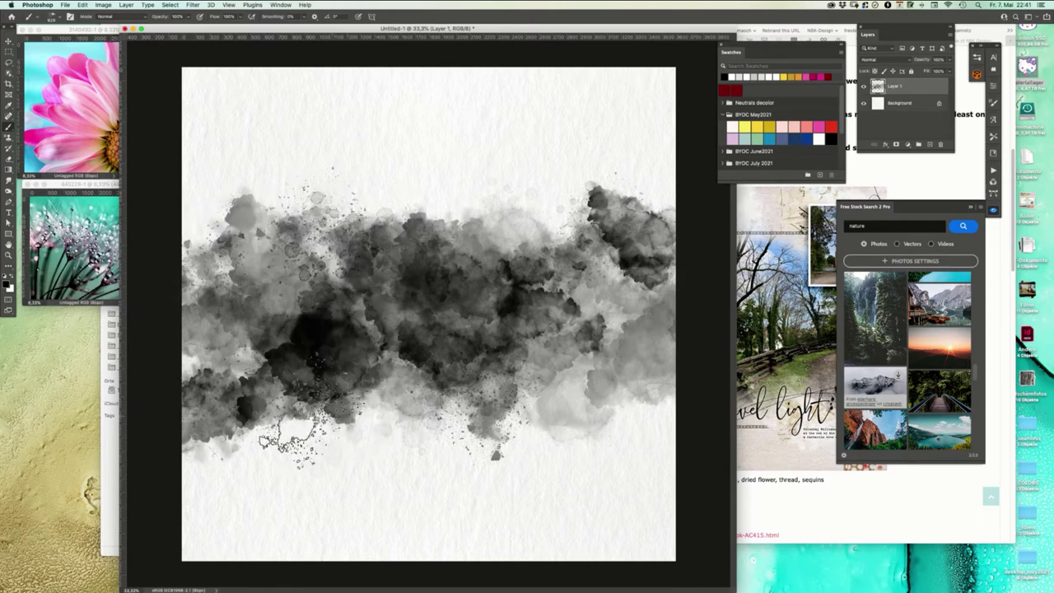
pyautogui.click(305, 390)
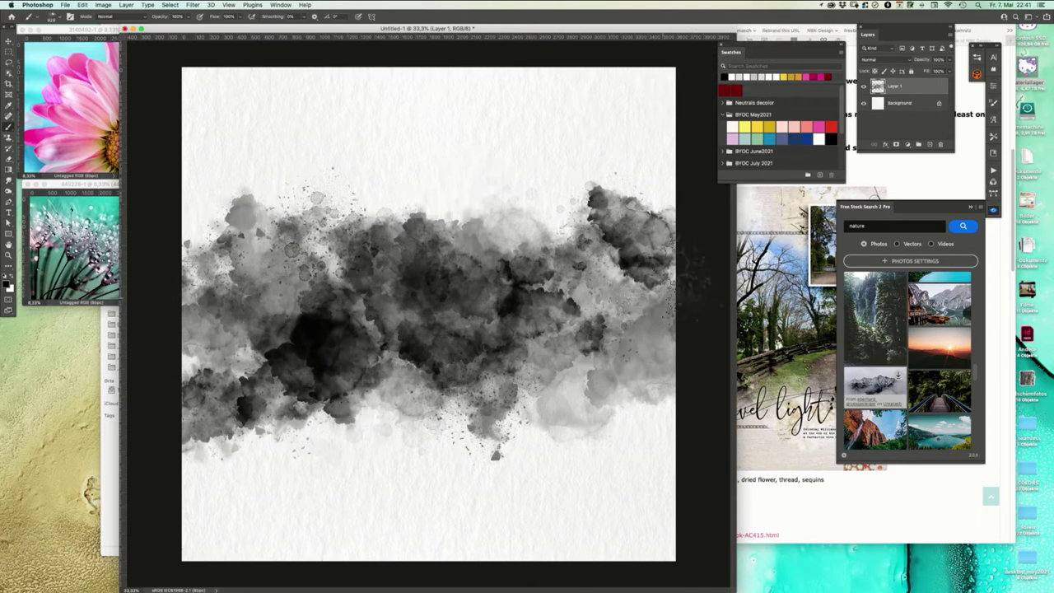
# - Copy the whole turquoise dandelion photo and paste it into the page above the painted brush layer
pyautogui.click(101, 185)
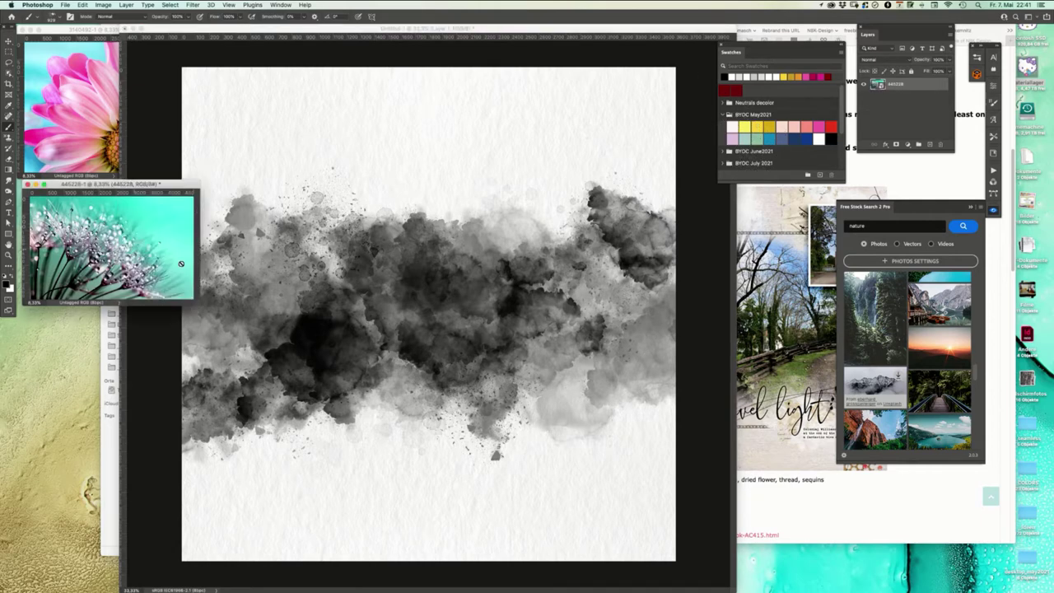
pyautogui.click(9, 41)
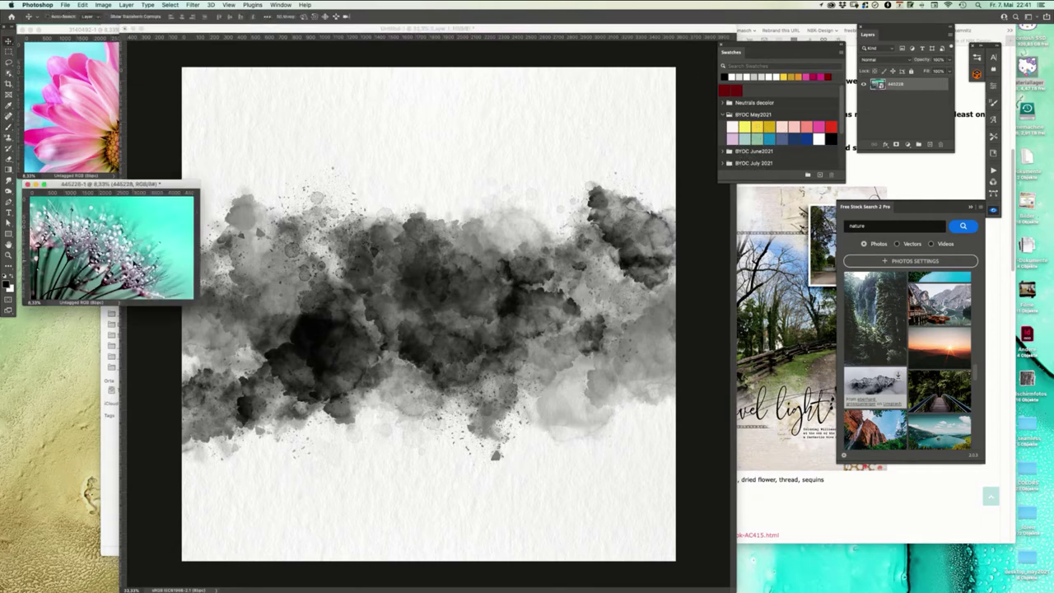
pyautogui.press('super+a')
pyautogui.press('super+c')
pyautogui.click(481, 319)
pyautogui.press('super+v')
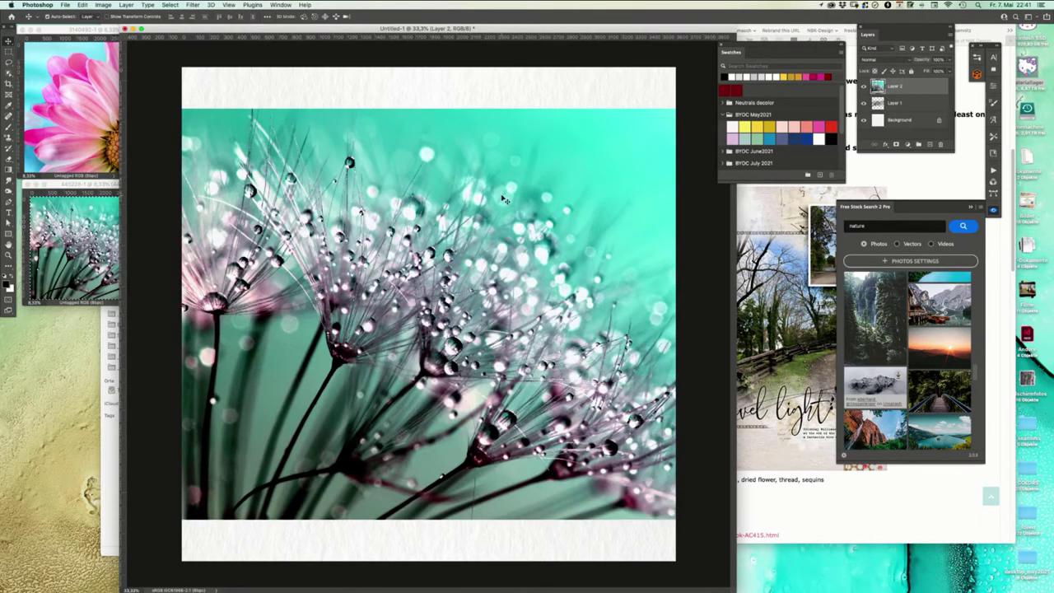
# - Clip the dandelion photo to the painted brush layer and show the page at 25% zoom in an enlarged window
pyautogui.rightClick(922, 87)
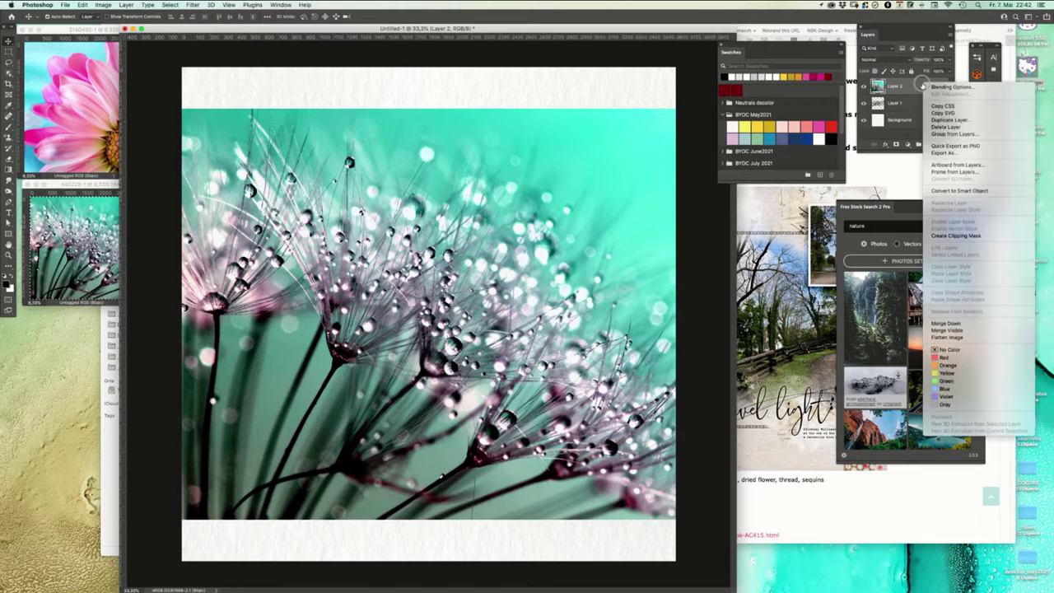
pyautogui.click(971, 237)
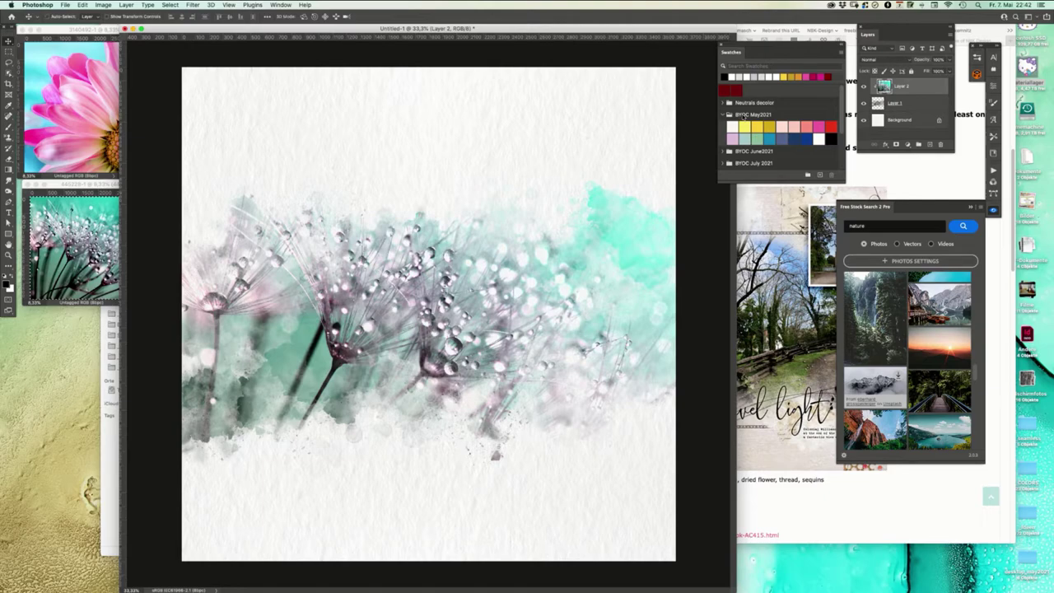
pyautogui.press('super+minus')
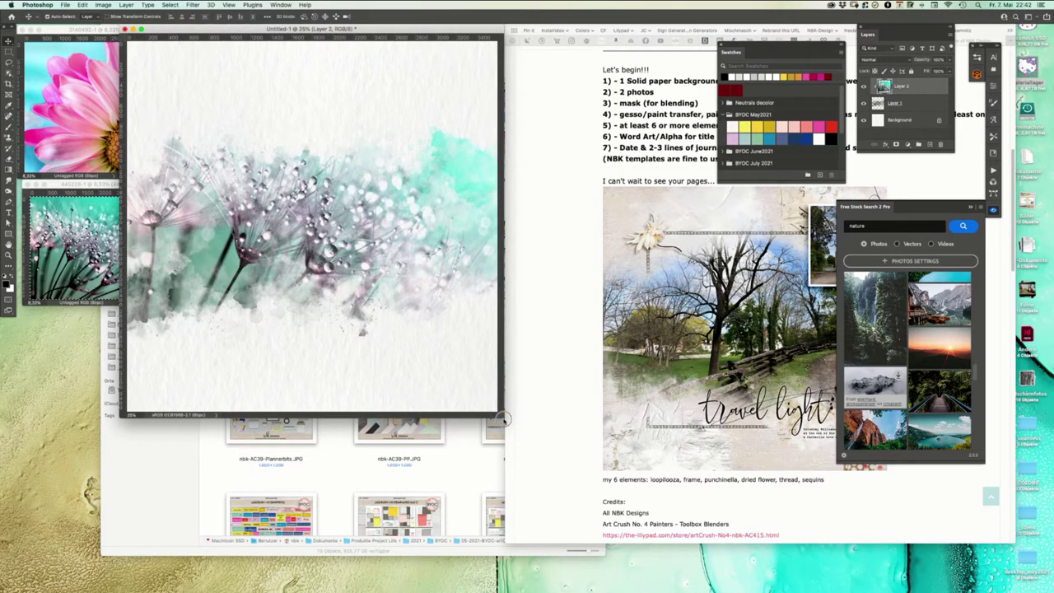
pyautogui.moveTo(504, 420); pyautogui.dragTo(646, 446)
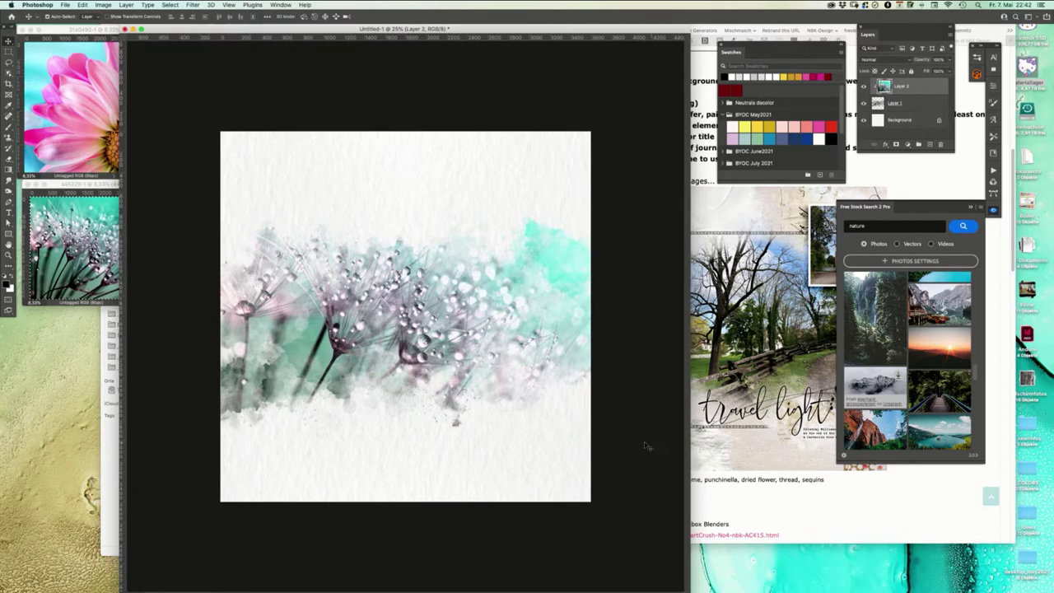
# - Switch to Finder, open nbk-AC39-ABP-A inside 05-2021-BYOC-artCursh39, and look through its elements as thumbnails
pyautogui.click(818, 519)
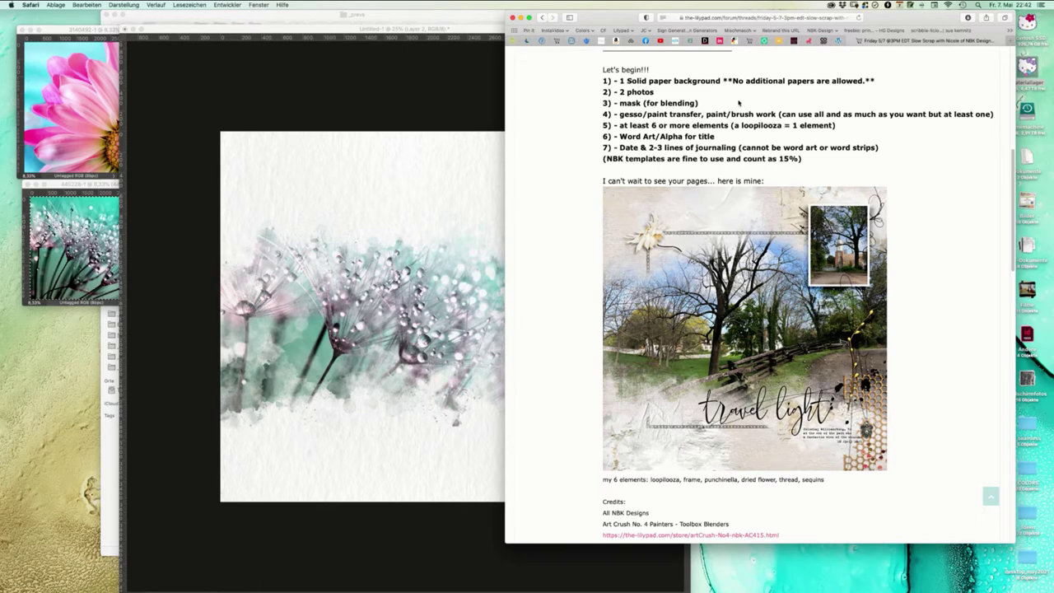
pyautogui.moveTo(416, 10); pyautogui.dragTo(763, 4)
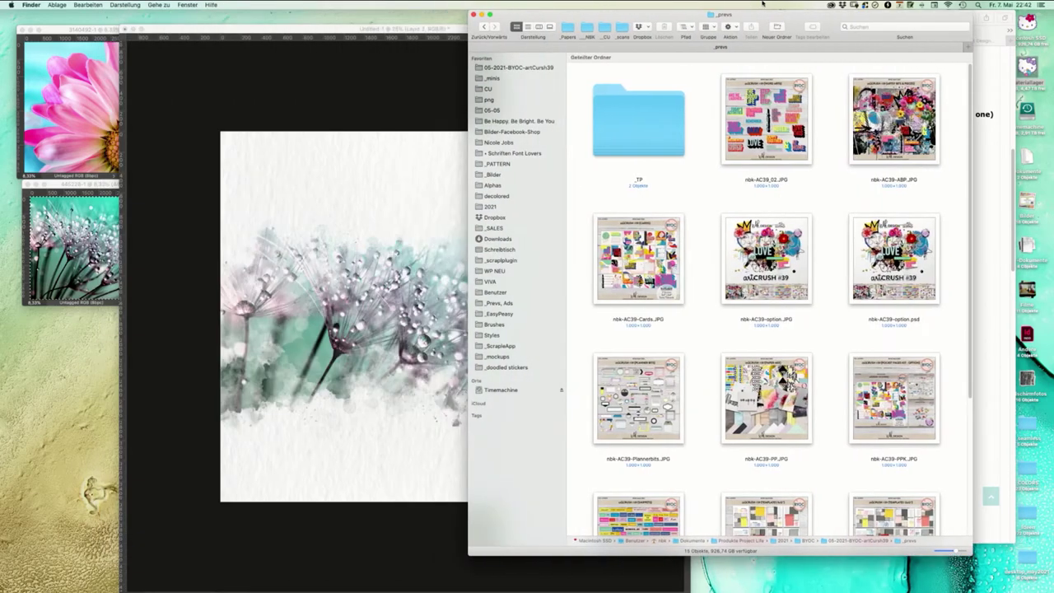
pyautogui.click(535, 68)
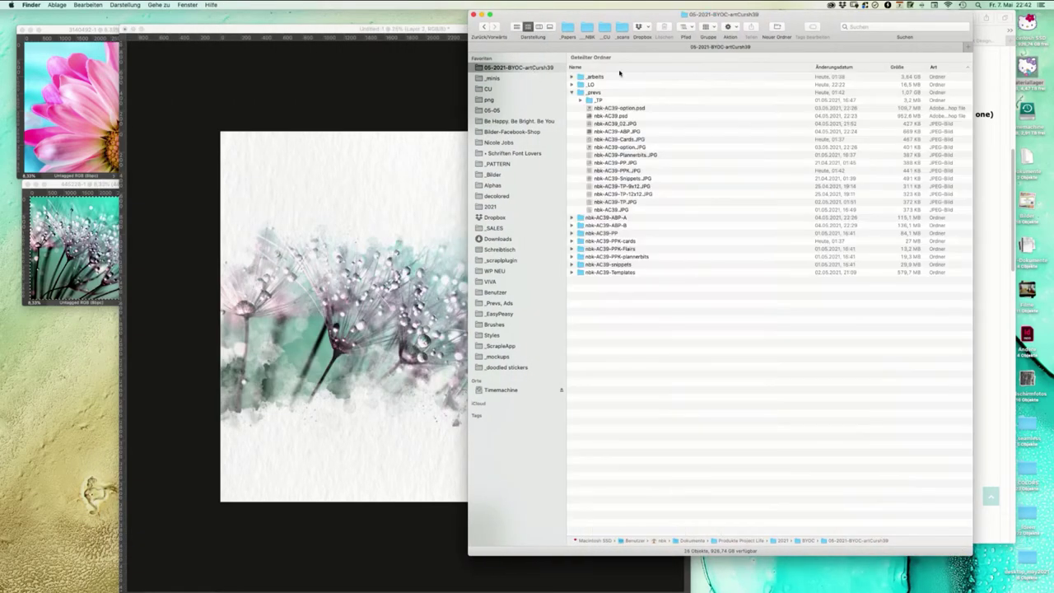
pyautogui.doubleClick(640, 218)
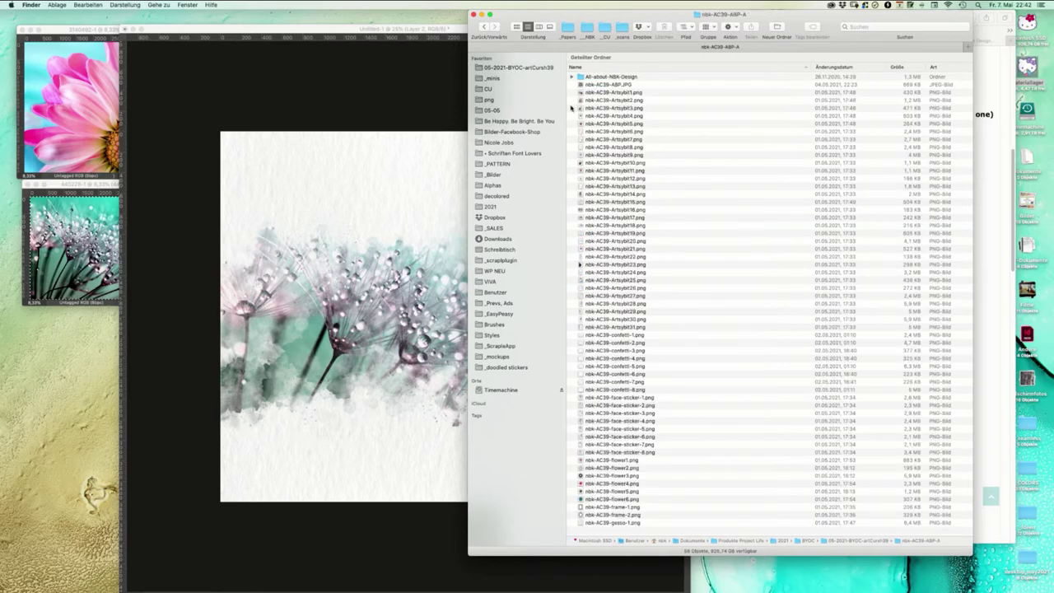
pyautogui.click(516, 26)
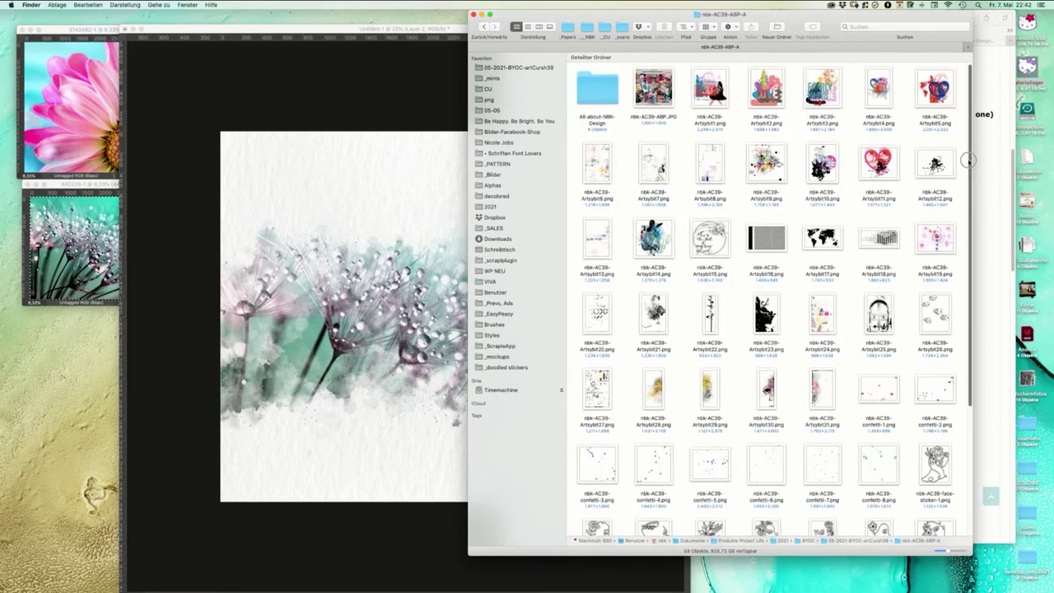
pyautogui.scroll(-5, 964, 165)
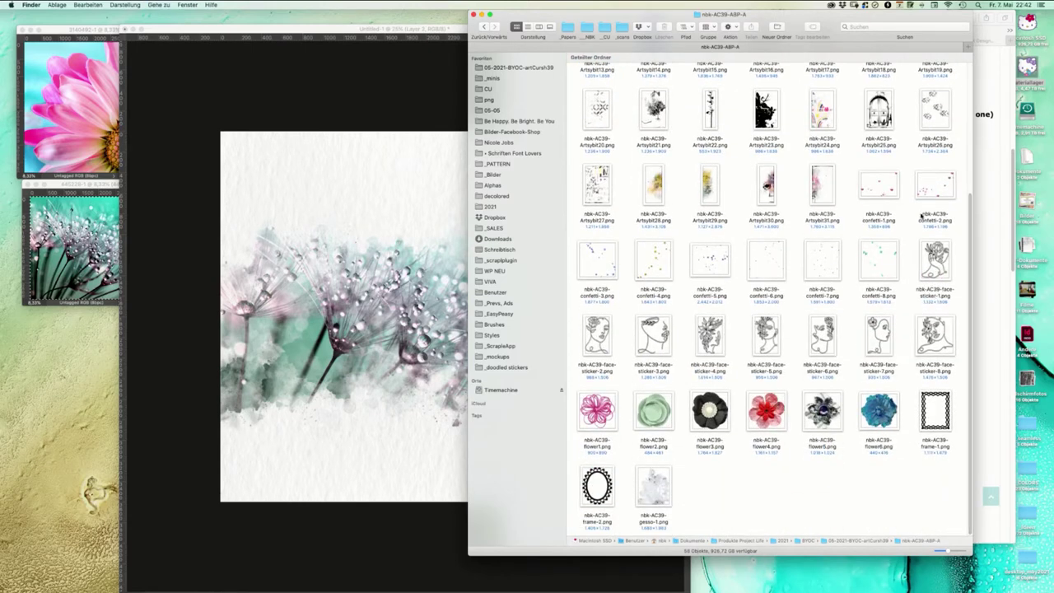
# - Look into the nbk-AC39-ABP-B folder and return to the 05-2021-BYOC-artCursh39 folder
pyautogui.press('super+Up')
pyautogui.click(631, 225)
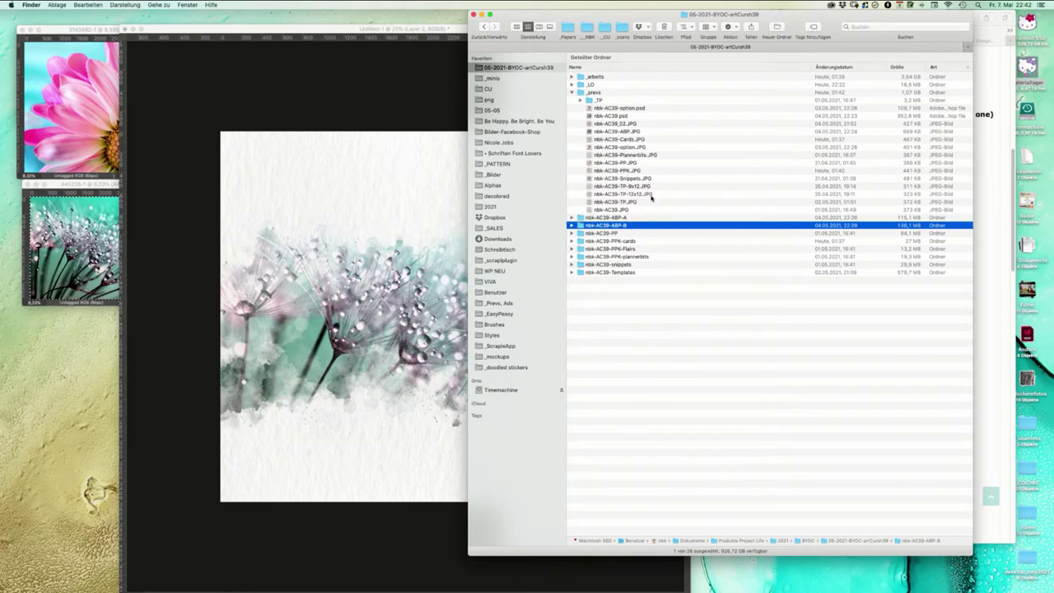
pyautogui.press('super+Down')
pyautogui.click(554, 69)
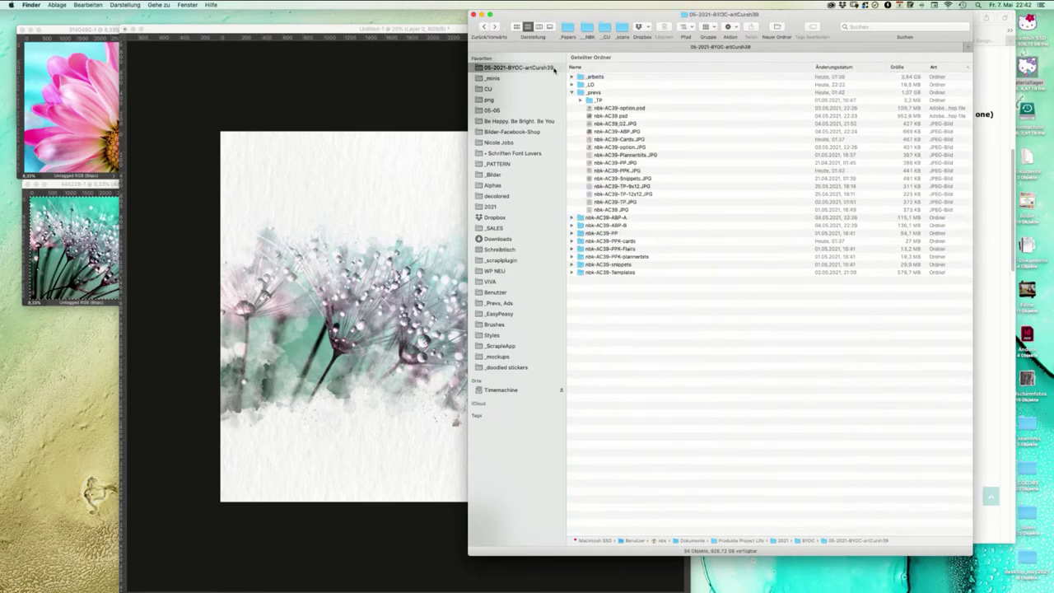
# - Move all files of nbk-AC39-ABP-B, from nbk-AC39-gesso-2.png through nbk-AC39-WA-worth mentioning.png, into the nbk-AC39-ABP-A folder
pyautogui.click(571, 227)
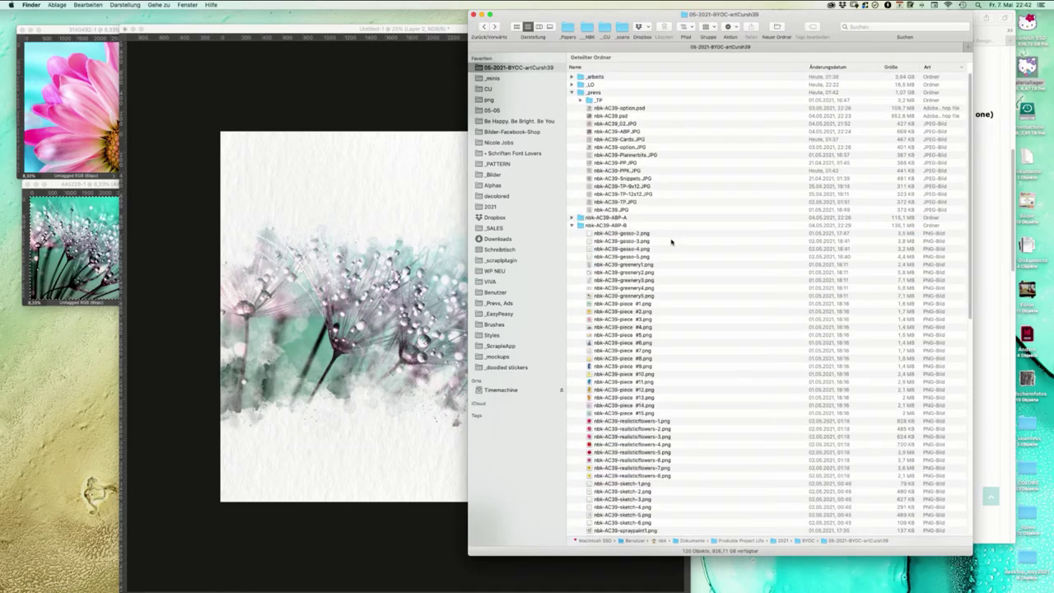
pyautogui.click(671, 241)
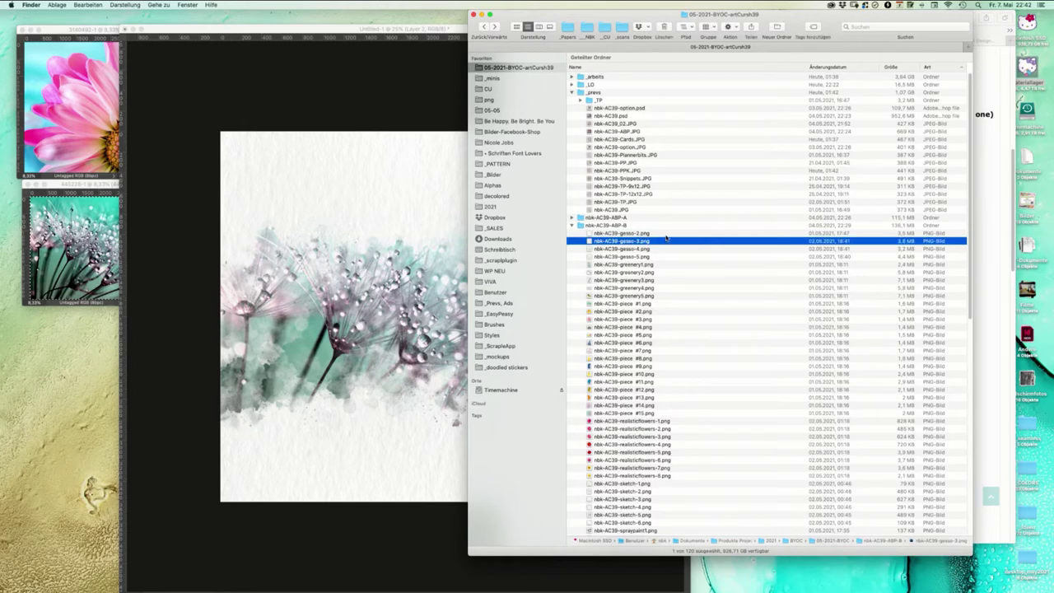
pyautogui.click(664, 234)
pyautogui.scroll(-15, 968, 241)
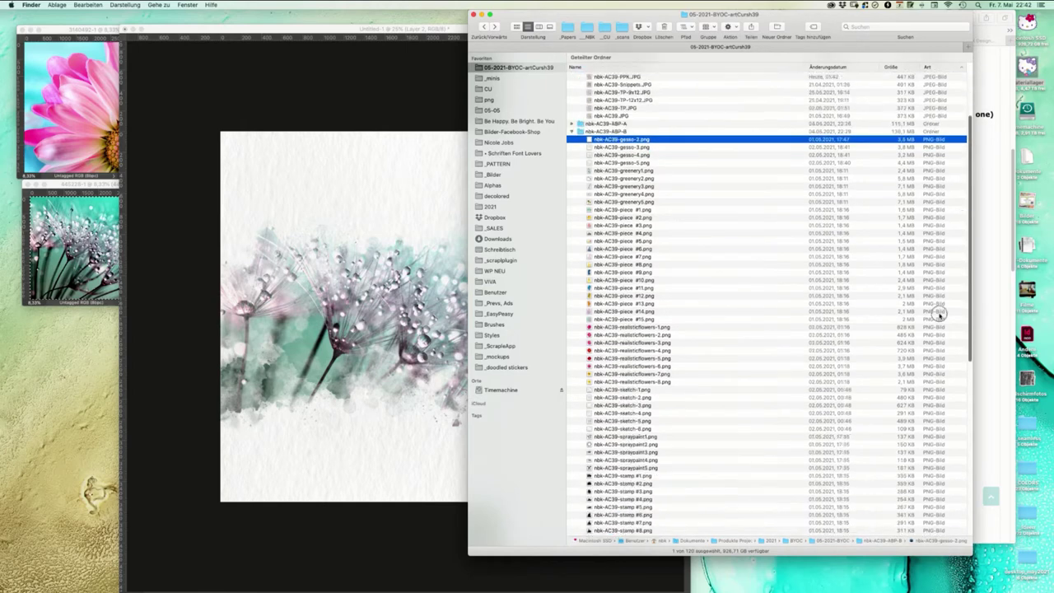
pyautogui.keyDown('shift'); pyautogui.click(671, 485); pyautogui.keyUp('shift')
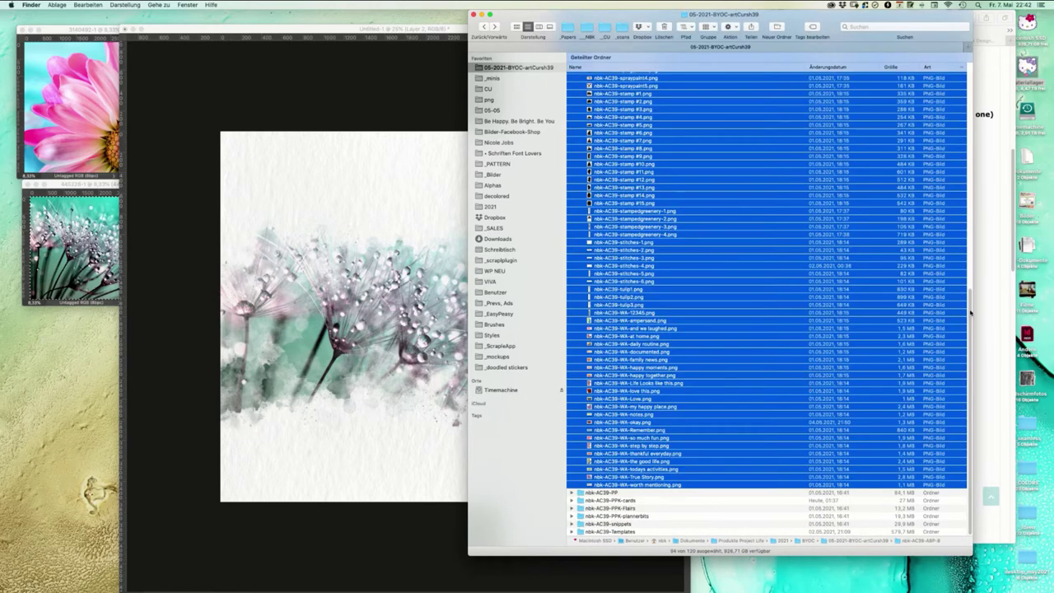
pyautogui.scroll(15, 566, 191)
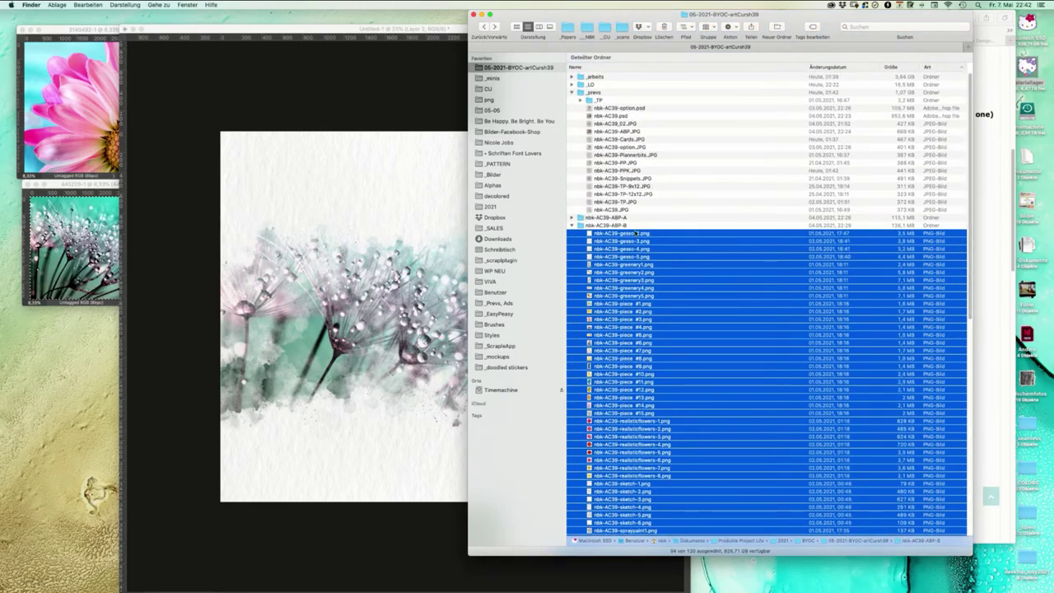
pyautogui.moveTo(635, 233); pyautogui.dragTo(619, 219)
pyautogui.click(571, 226)
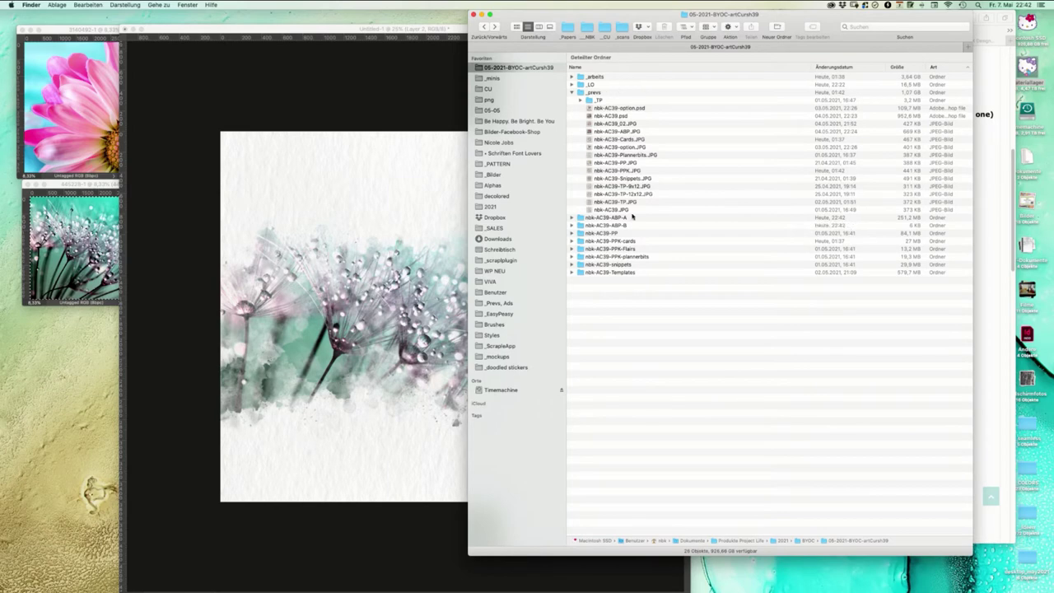
# - Open the nbk-AC39-ABP-A folder as thumbnails and find the gesso files
pyautogui.click(630, 217)
pyautogui.press('super+Down')
pyautogui.click(516, 26)
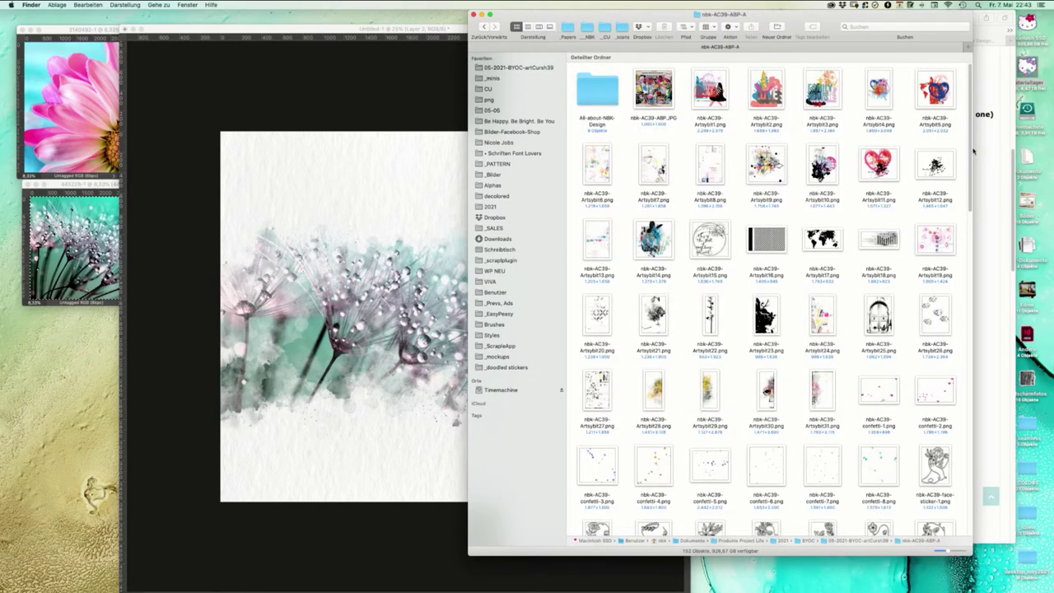
pyautogui.scroll(-3, 962, 146)
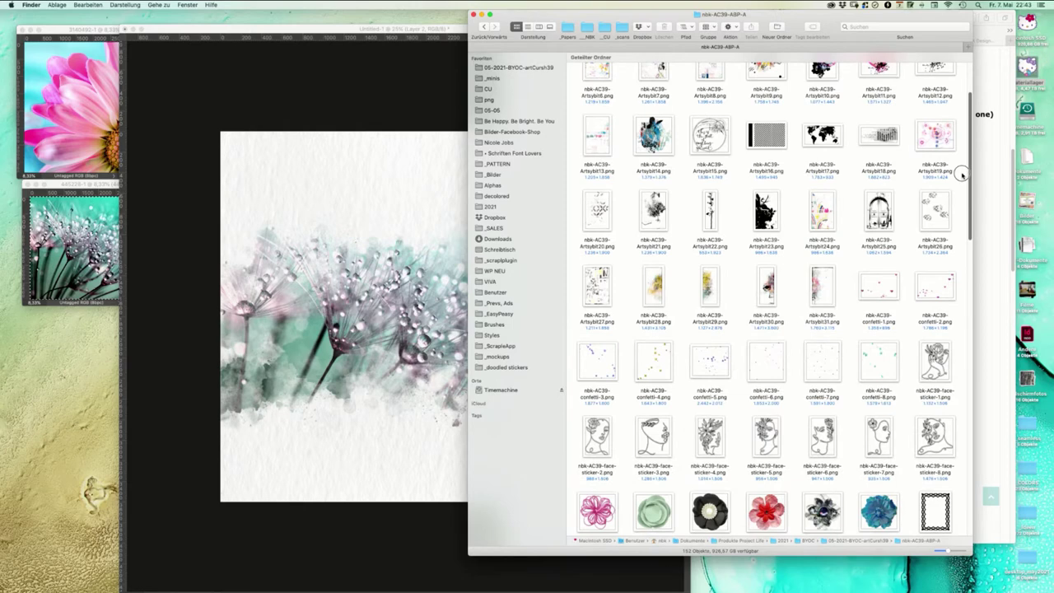
pyautogui.scroll(-8, 962, 174)
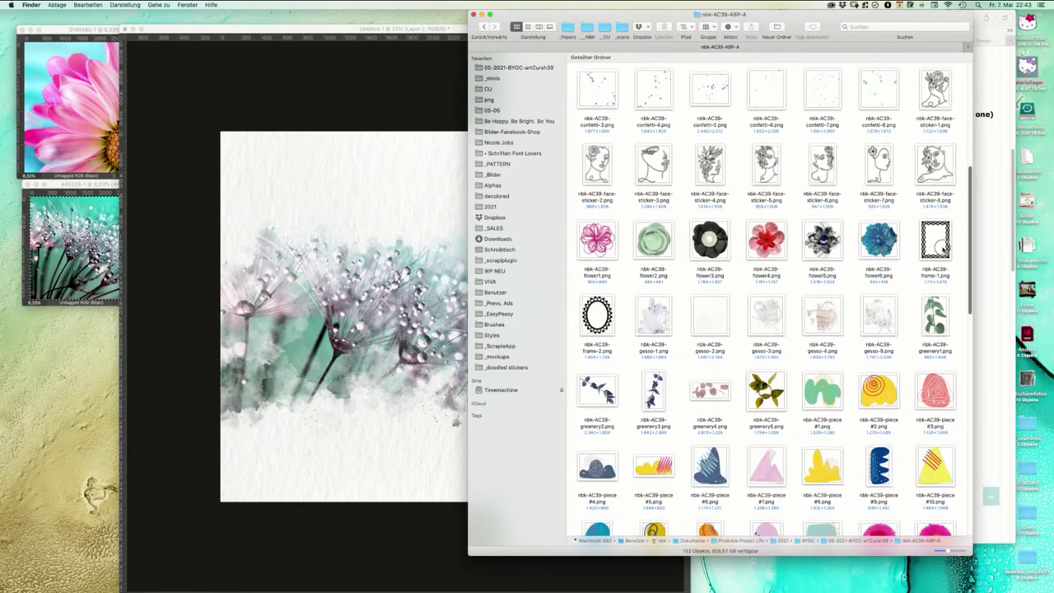
# - Place nbk-AC39-gesso-2.png on the page in Photoshop, over the lower-left part of the dandelion band and the paper below
pyautogui.click(880, 313)
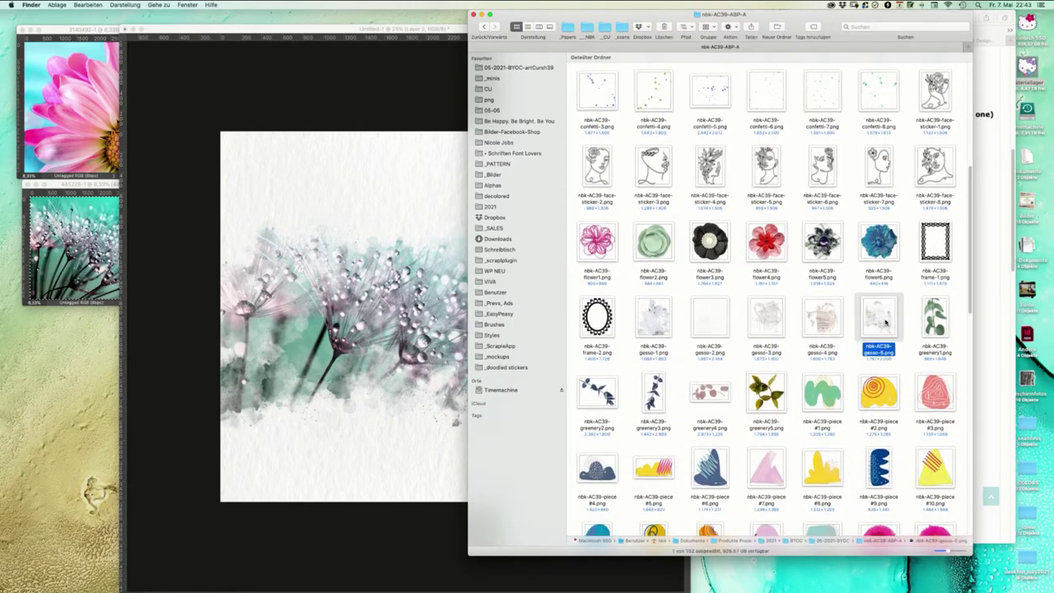
pyautogui.click(715, 313)
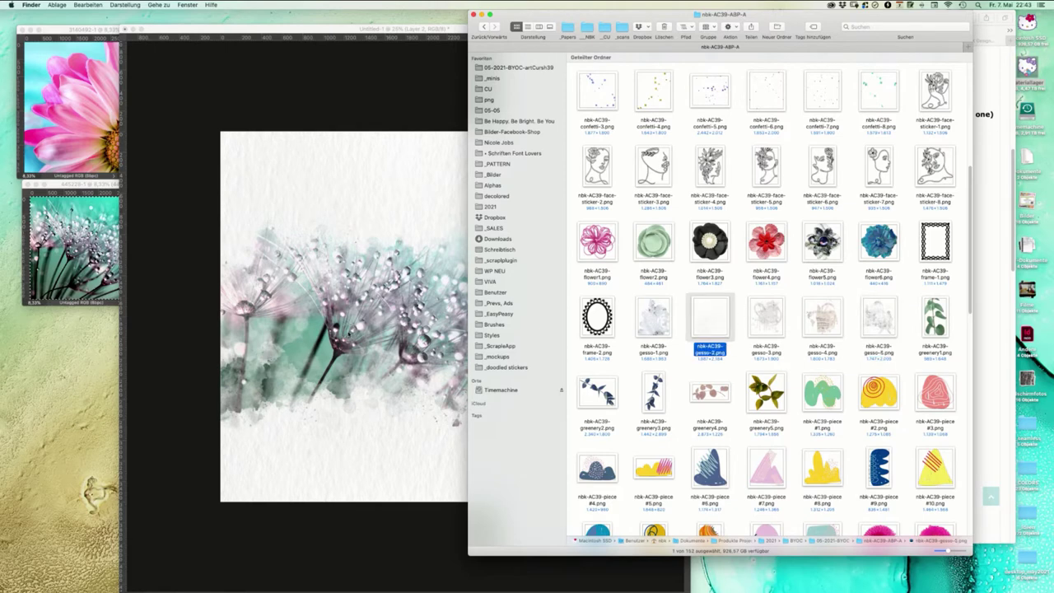
pyautogui.moveTo(703, 316); pyautogui.dragTo(354, 321)
pyautogui.moveTo(471, 310); pyautogui.dragTo(333, 441)
pyautogui.press('Return')
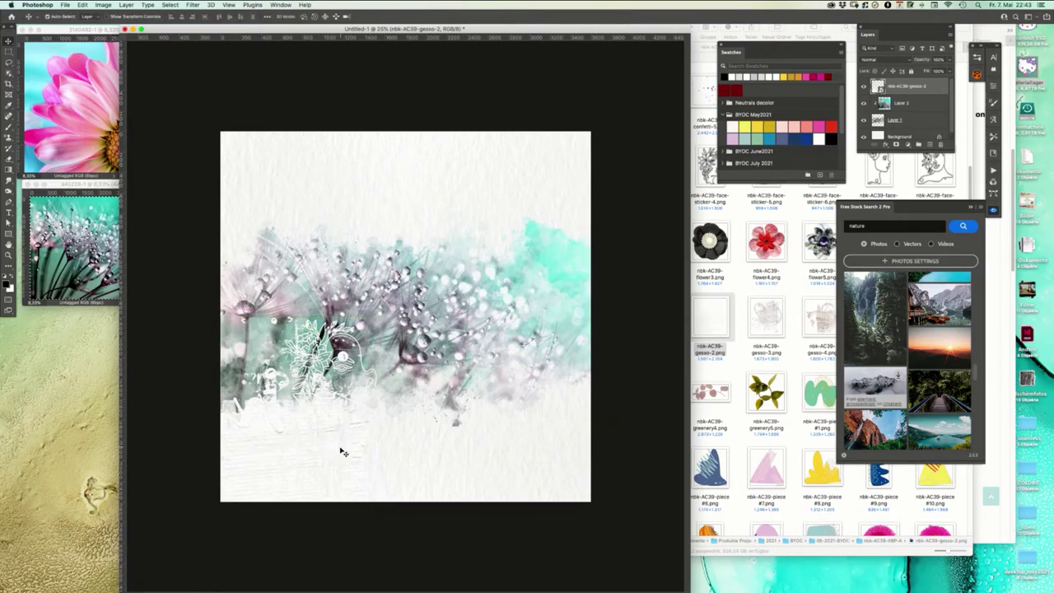
# - Place nbk-AC39-gesso-4.png in the page's upper-right corner and set its blend mode to Darken
pyautogui.click(765, 338)
pyautogui.moveTo(818, 322); pyautogui.dragTo(411, 317)
pyautogui.moveTo(473, 331); pyautogui.dragTo(590, 202)
pyautogui.press('Return')
pyautogui.click(874, 59)
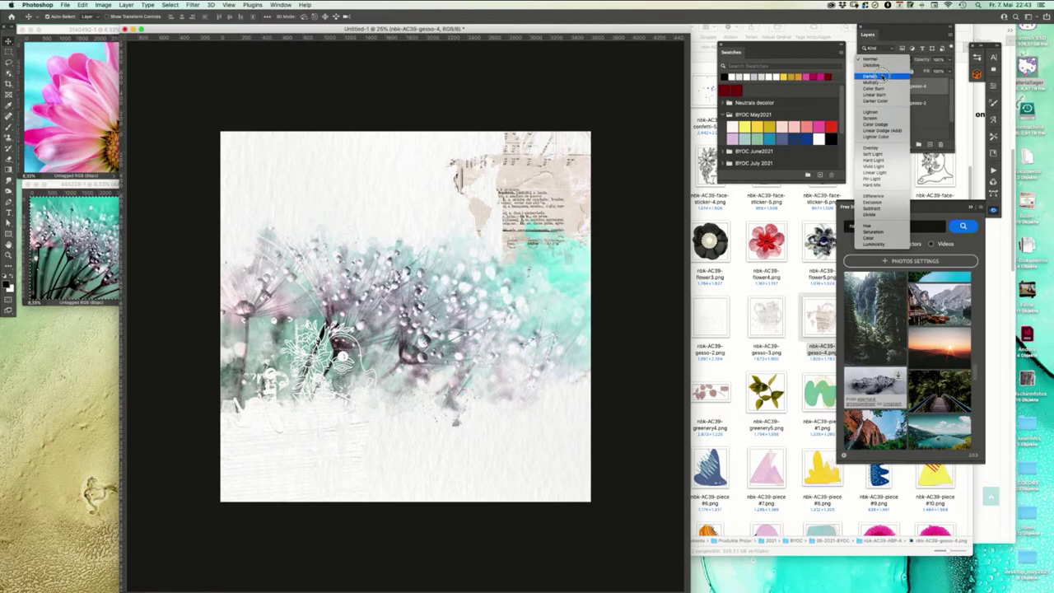
pyautogui.click(883, 76)
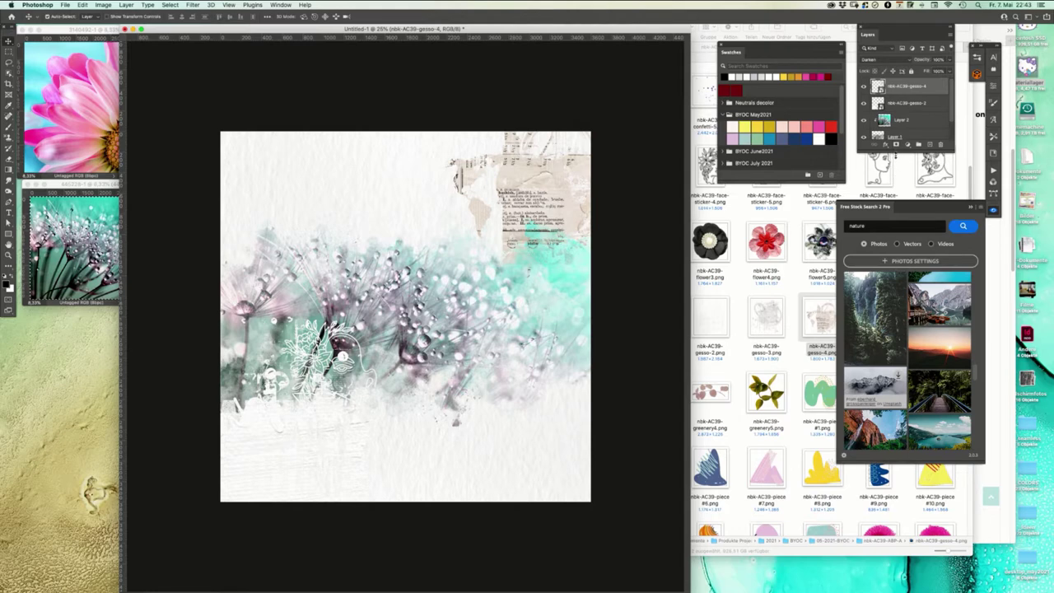
# - Add a layer mask to the gesso-4 layer and brush away its lower edge with the Dust & Particle brush
pyautogui.click(896, 146)
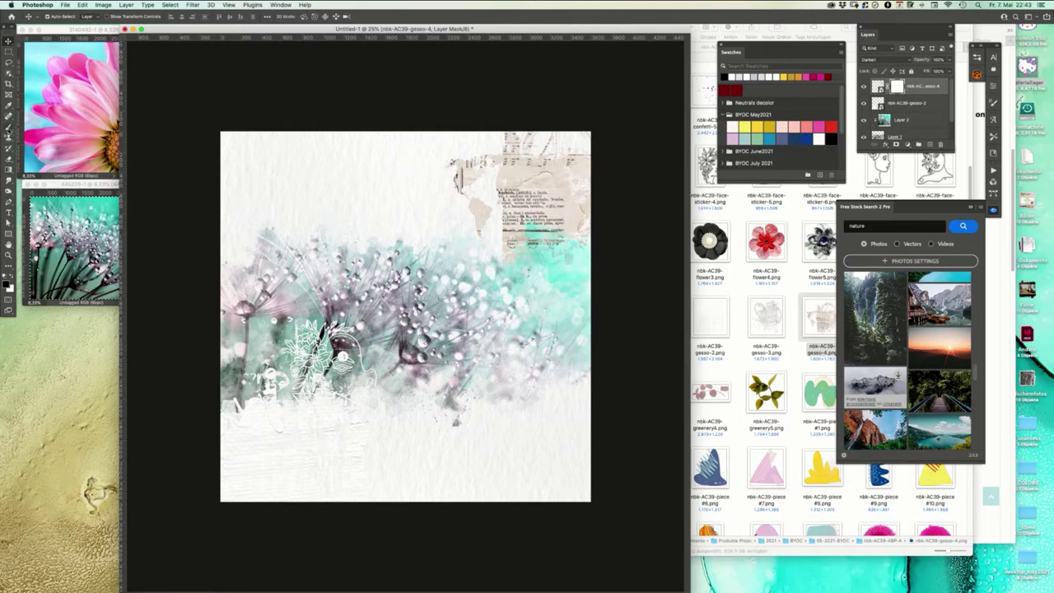
pyautogui.click(8, 127)
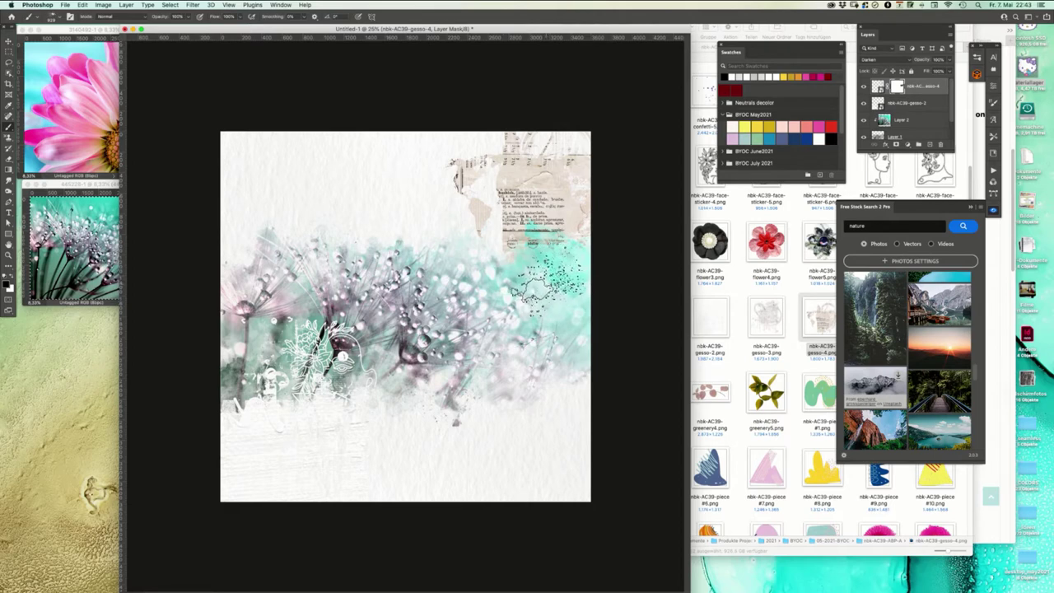
pyautogui.click(523, 271)
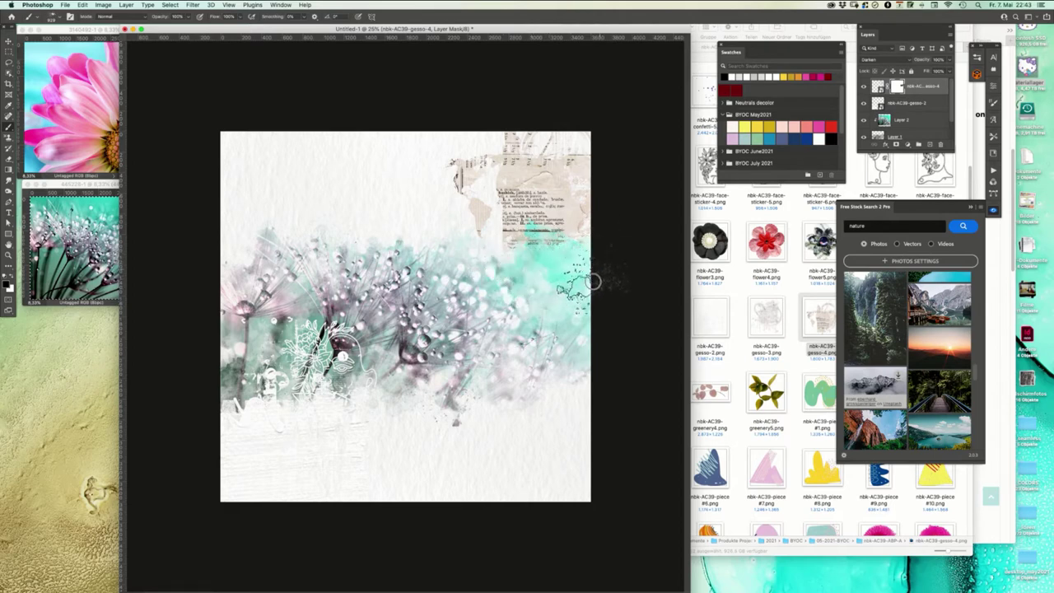
pyautogui.moveTo(593, 282)
pyautogui.mouseDown()
pyautogui.moveTo(547, 292)
pyautogui.moveTo(471, 239)
pyautogui.mouseUp()
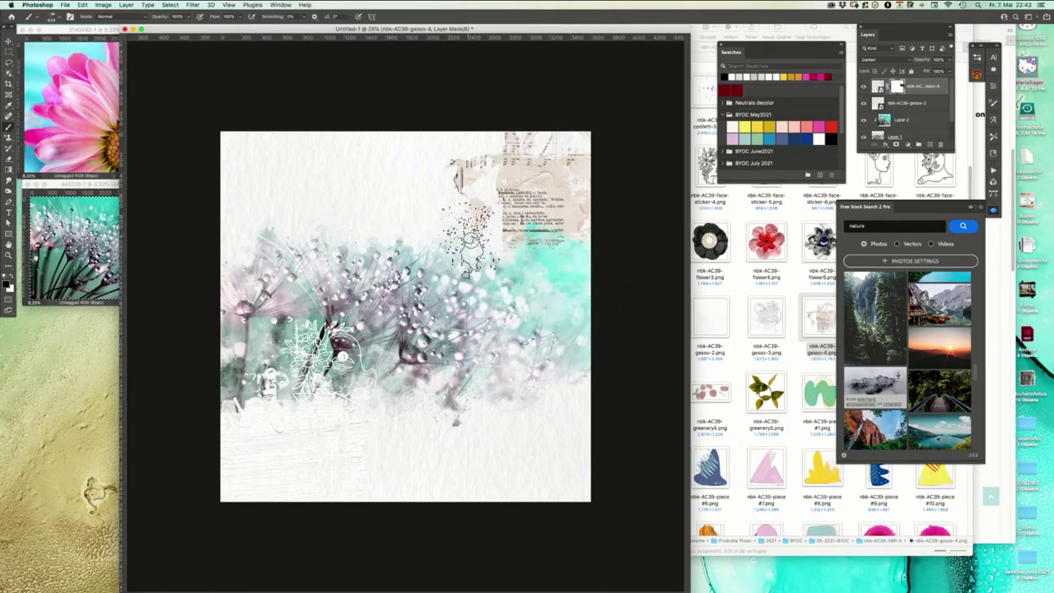
pyautogui.click(472, 239)
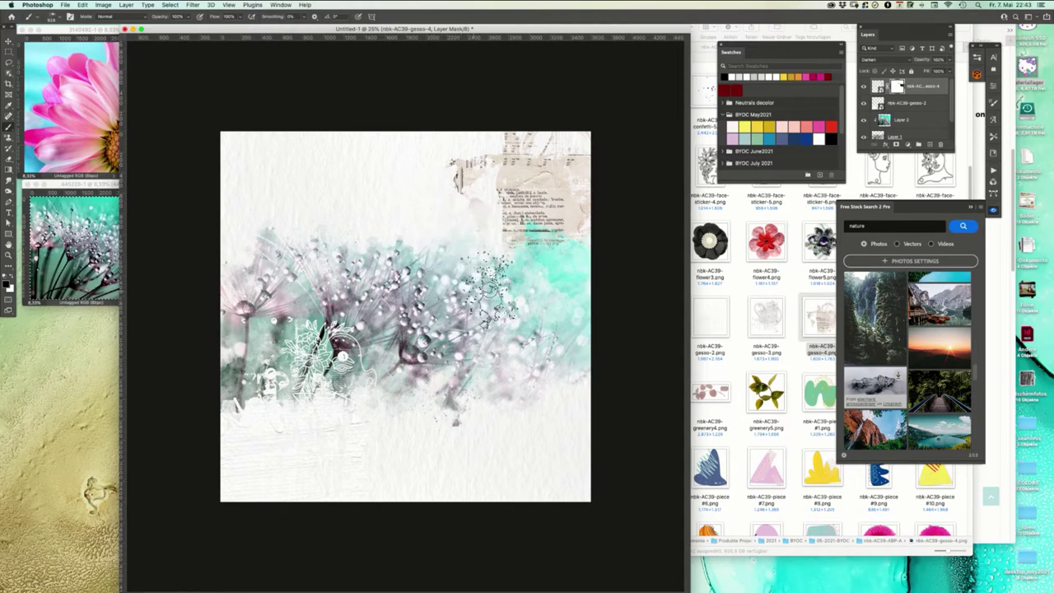
# - Choose a watercolor brush, add a layer mask to the gesso-2 layer, and brush parts of the gesso away
pyautogui.rightClick(486, 284)
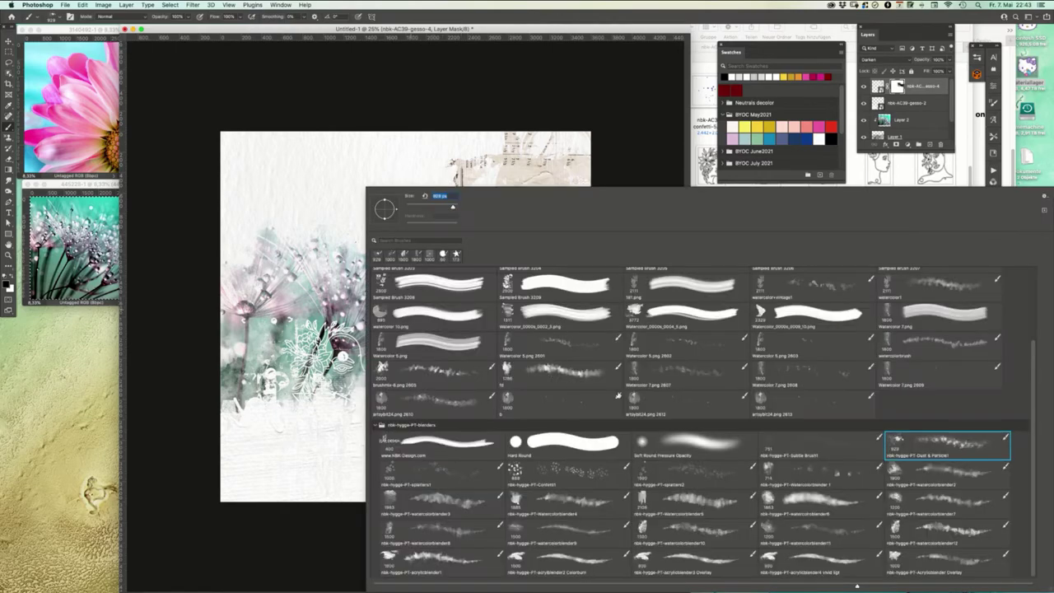
pyautogui.doubleClick(762, 372)
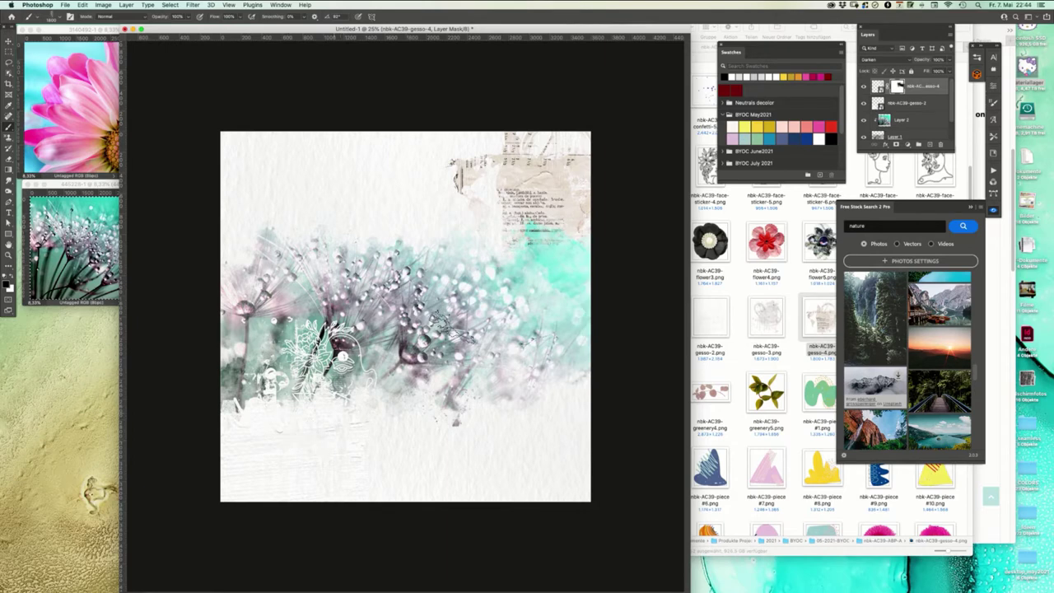
pyautogui.click(910, 104)
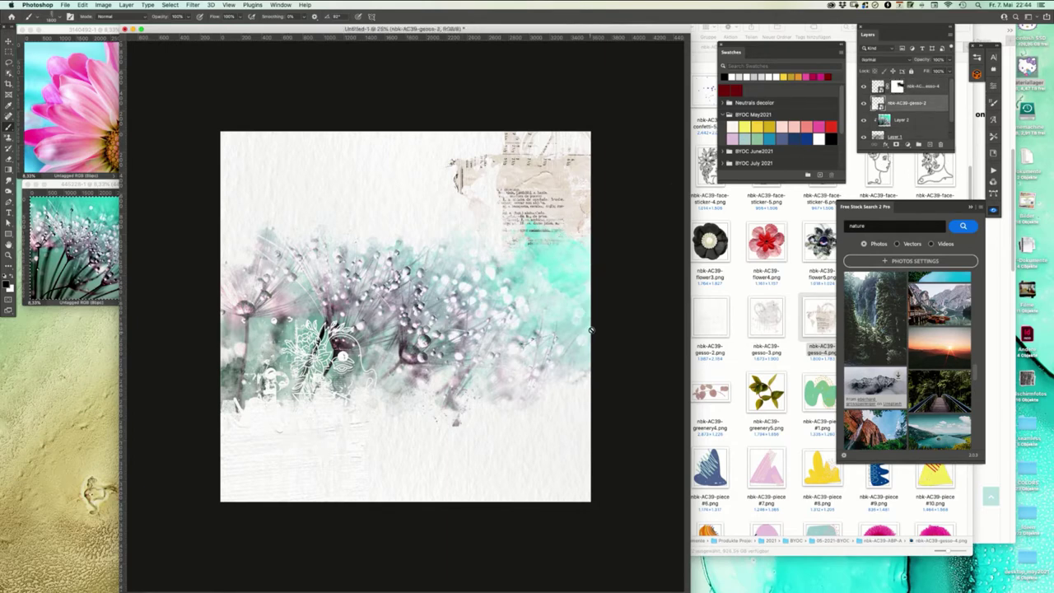
pyautogui.click(896, 147)
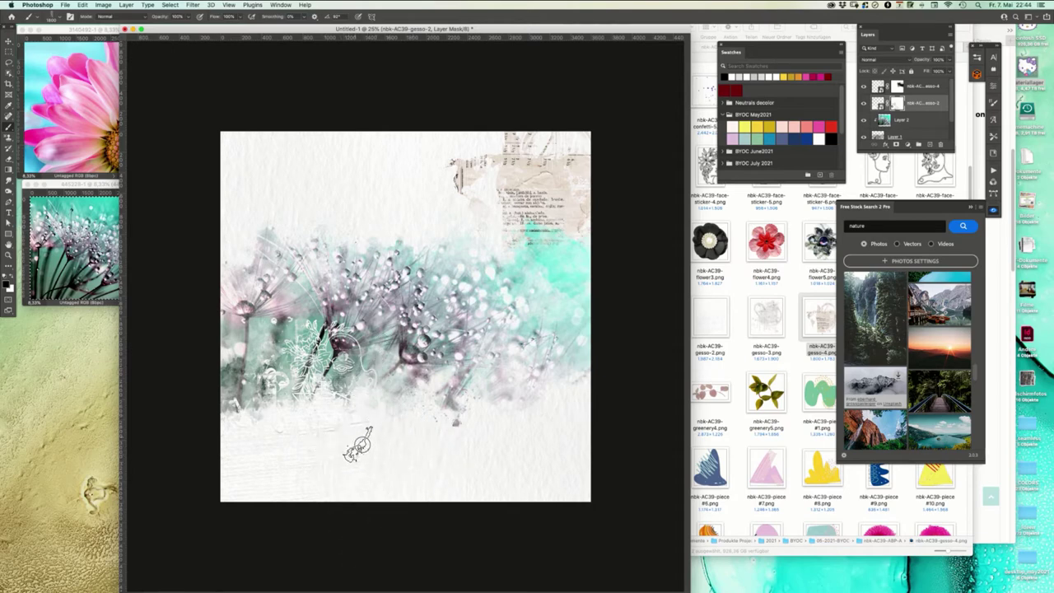
# - Place nbk-AC39-gesso-3.png beneath the gesso-4 layer, enlarge it, and position it over the page's upper-right edge
pyautogui.click(9, 41)
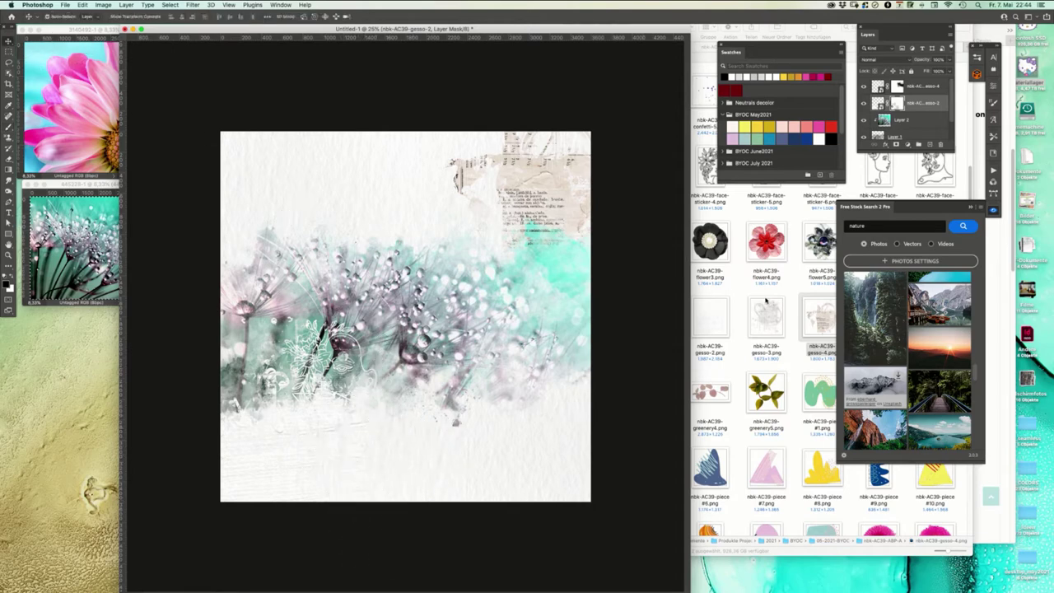
pyautogui.click(765, 315)
pyautogui.moveTo(765, 314); pyautogui.dragTo(466, 171)
pyautogui.moveTo(554, 233); pyautogui.dragTo(598, 284)
pyautogui.moveTo(531, 173); pyautogui.dragTo(526, 155)
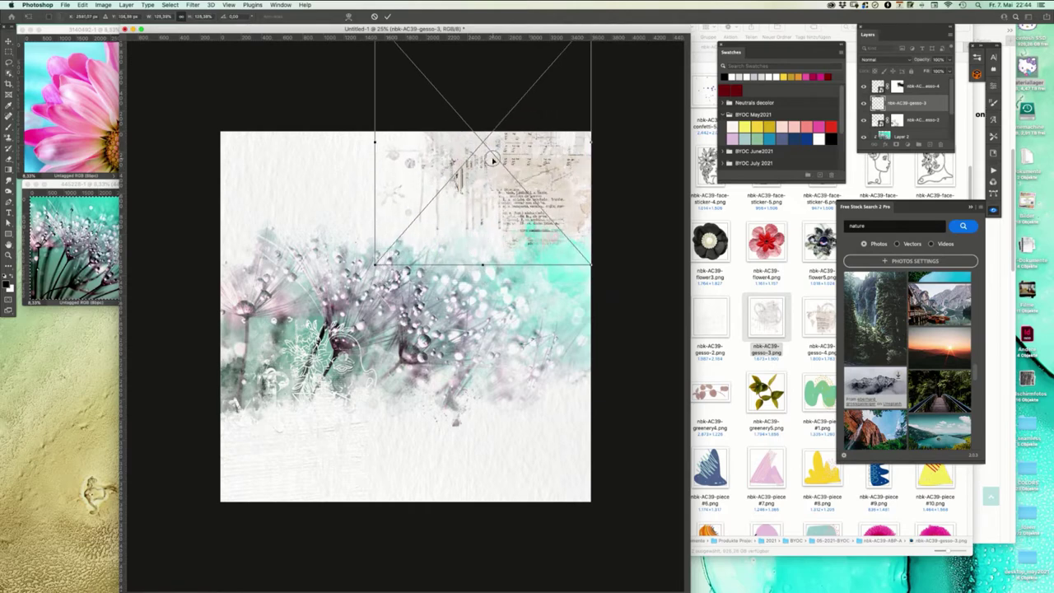
pyautogui.press('Return')
# - Place nbk-AC39-gesso-5.png over the page's lower-left corner and shift the gesso-2 layer slightly to the right
pyautogui.click(727, 239)
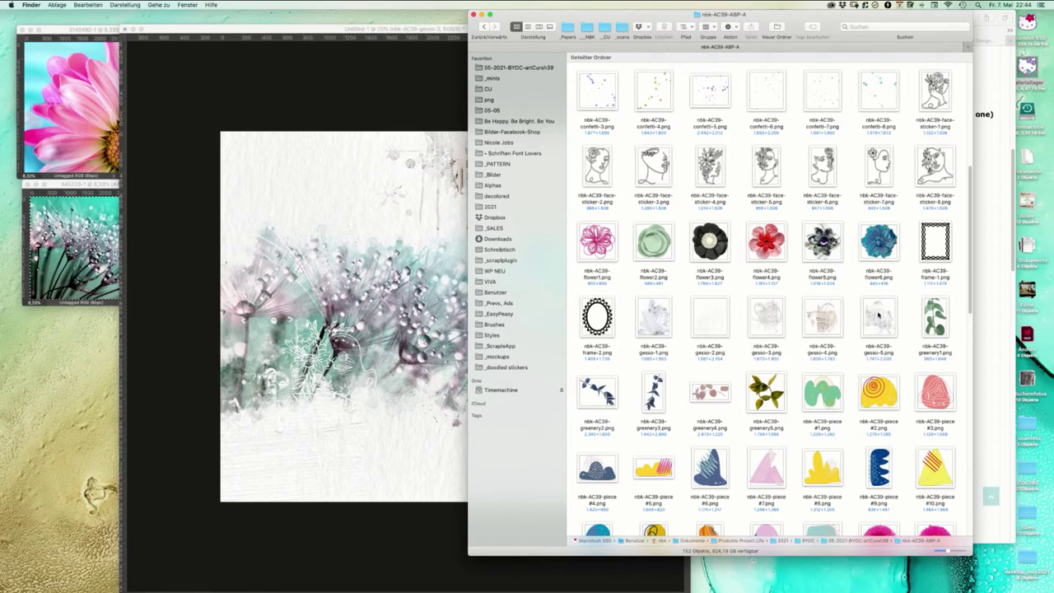
pyautogui.moveTo(878, 314); pyautogui.dragTo(317, 240)
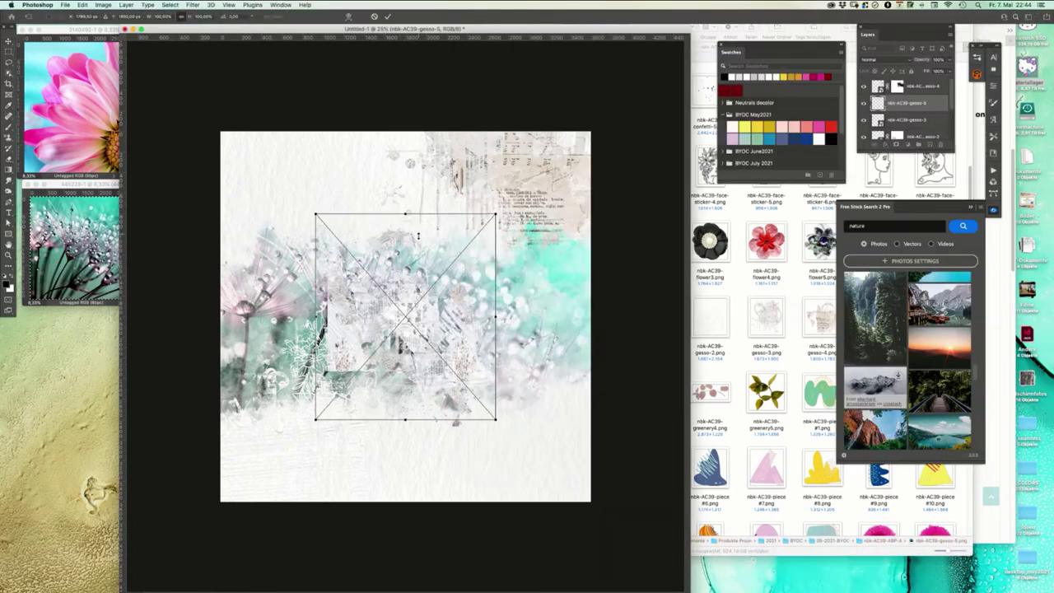
pyautogui.moveTo(418, 236); pyautogui.dragTo(310, 417)
pyautogui.press('Return')
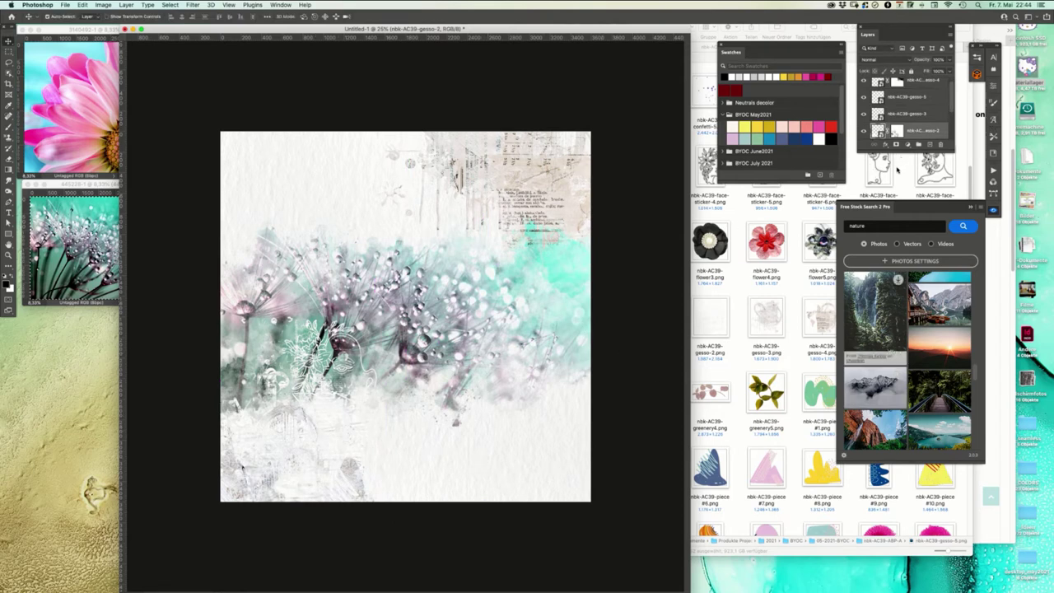
pyautogui.moveTo(308, 466); pyautogui.dragTo(380, 454)
pyautogui.moveTo(351, 497); pyautogui.dragTo(359, 461)
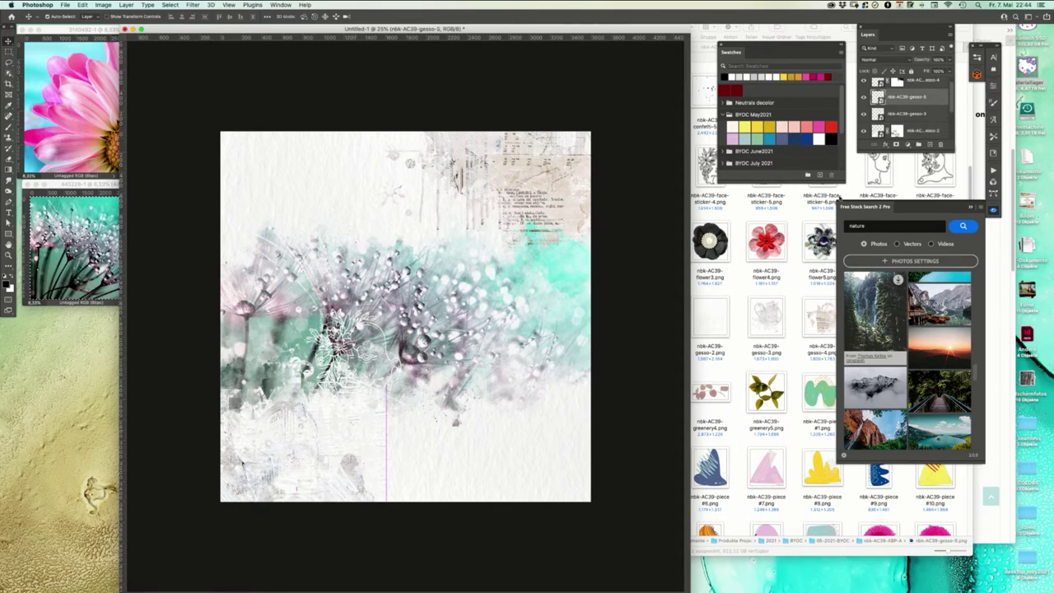
# - Place nbk-AC39-Artsybit10.png in the middle of the page above the gesso-5 layer
pyautogui.click(794, 280)
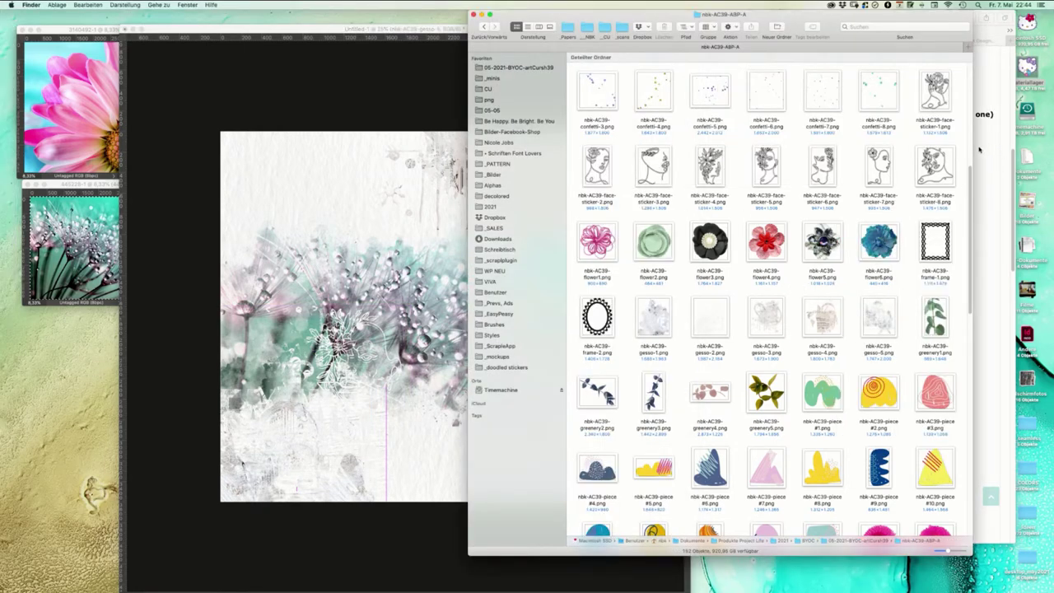
pyautogui.moveTo(971, 221); pyautogui.dragTo(969, 83)
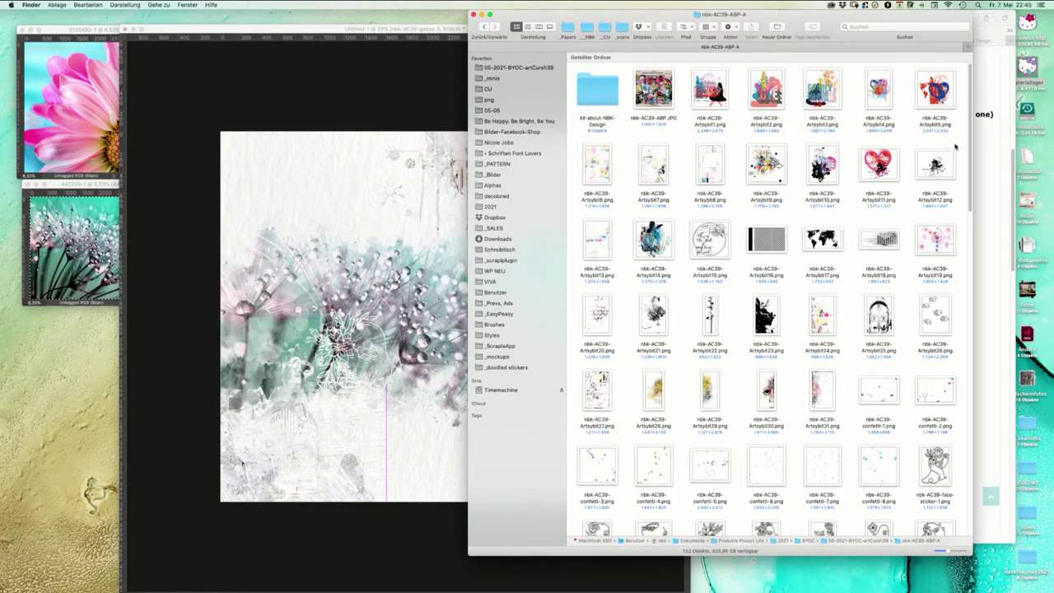
pyautogui.moveTo(967, 151)
pyautogui.mouseDown()
pyautogui.moveTo(922, 238)
pyautogui.moveTo(830, 358)
pyautogui.moveTo(802, 457)
pyautogui.moveTo(828, 237)
pyautogui.moveTo(868, 111)
pyautogui.mouseUp()
pyautogui.moveTo(827, 174); pyautogui.dragTo(516, 158)
pyautogui.press('Return')
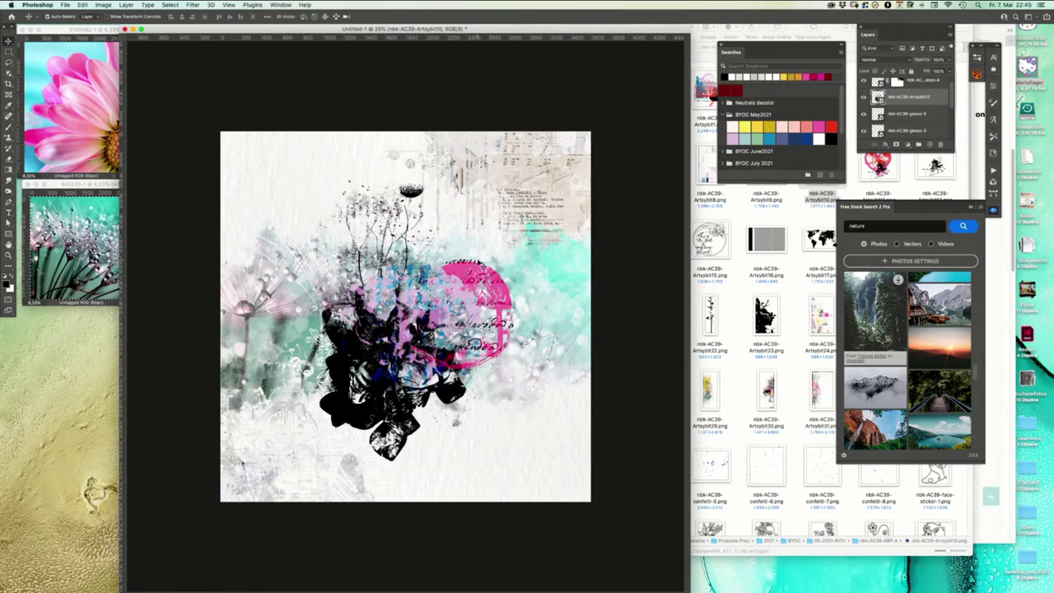
# - Switch to Finder and show the contents of the nbk-AC39-PP paper folder as thumbnails
pyautogui.click(728, 310)
pyautogui.press('super+Up')
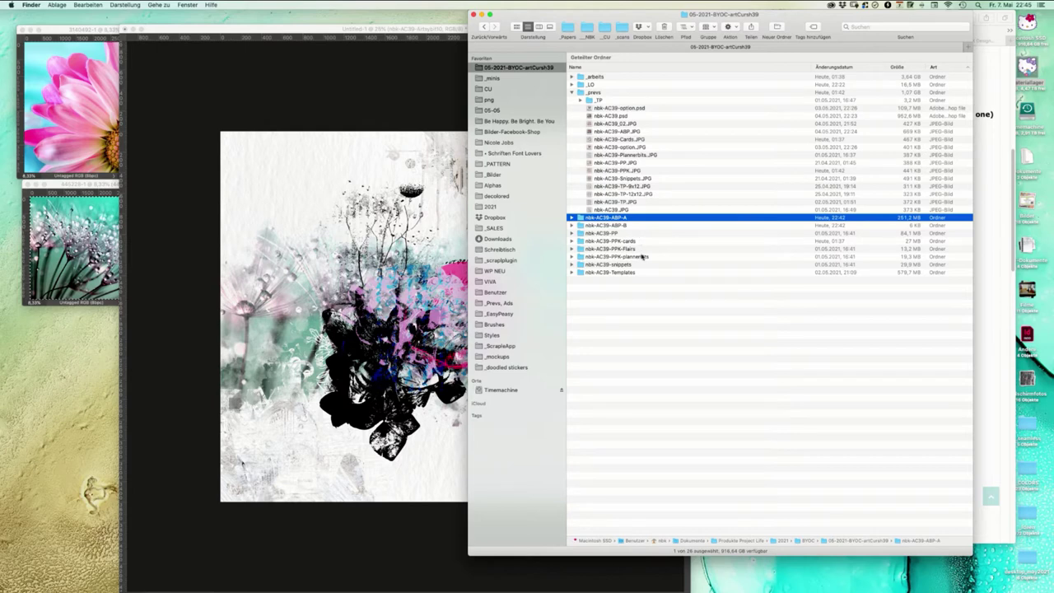
pyautogui.click(639, 235)
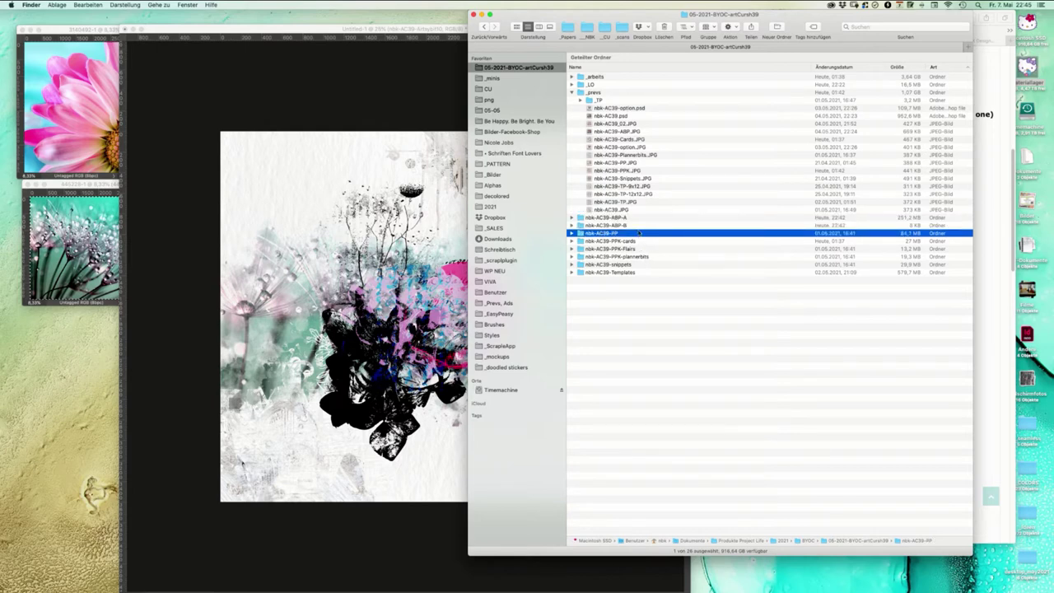
pyautogui.press('super+Down')
pyautogui.click(516, 26)
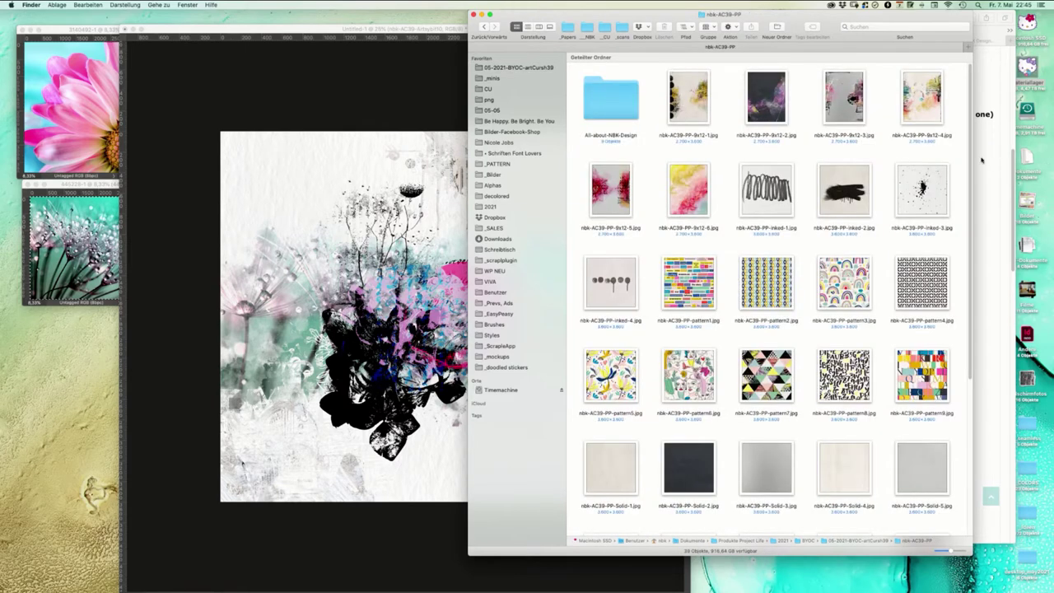
# - Place the nbk-AC39-PP-Solid-7.jpg paper on the page directly above the Artsybit10 layer
pyautogui.scroll(-2, 967, 164)
pyautogui.scroll(-10, 967, 165)
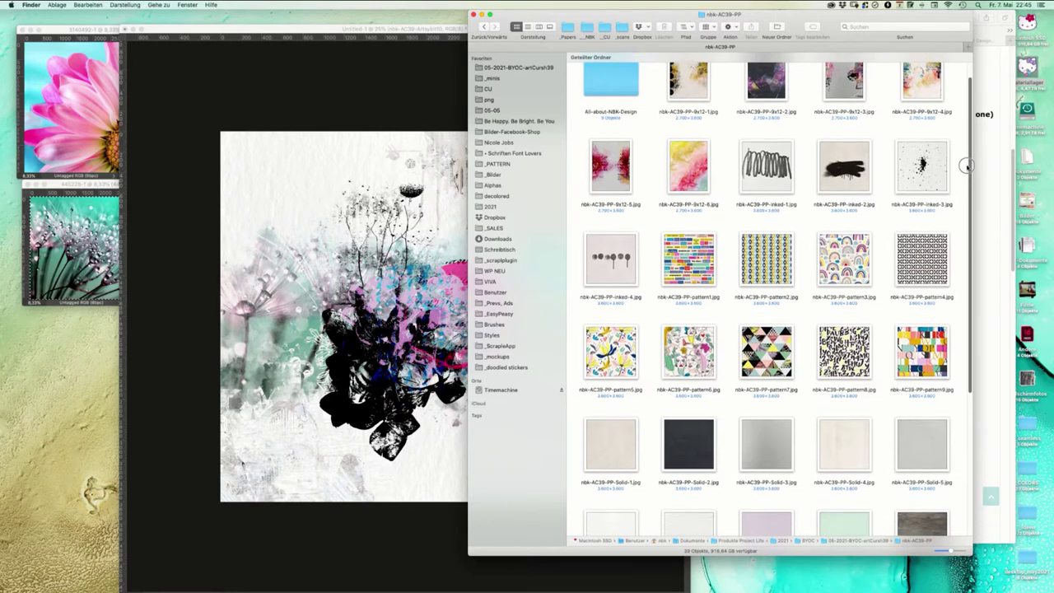
pyautogui.scroll(-2, 910, 304)
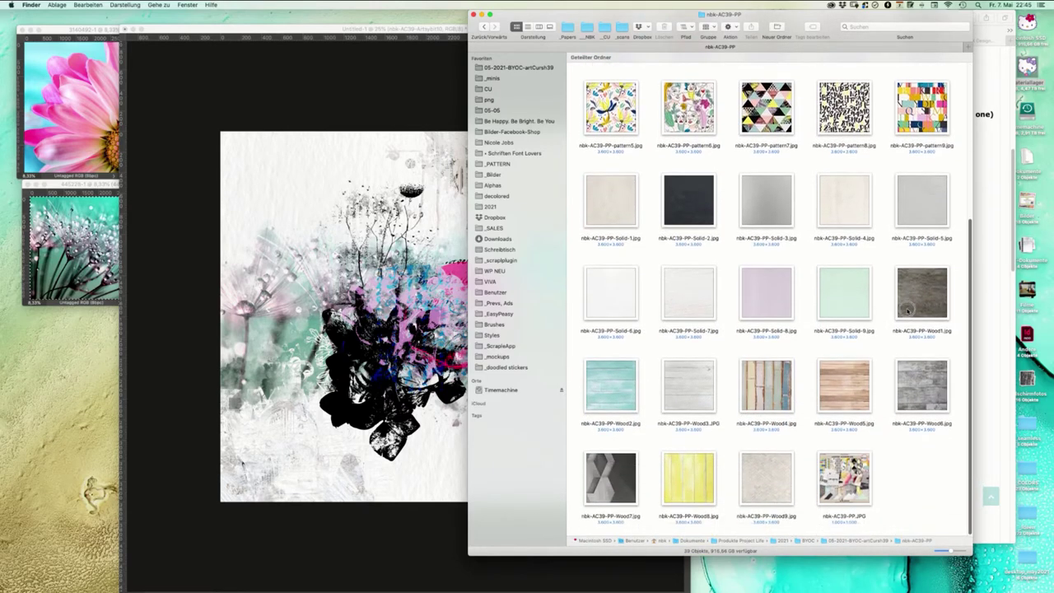
pyautogui.scroll(5, 908, 310)
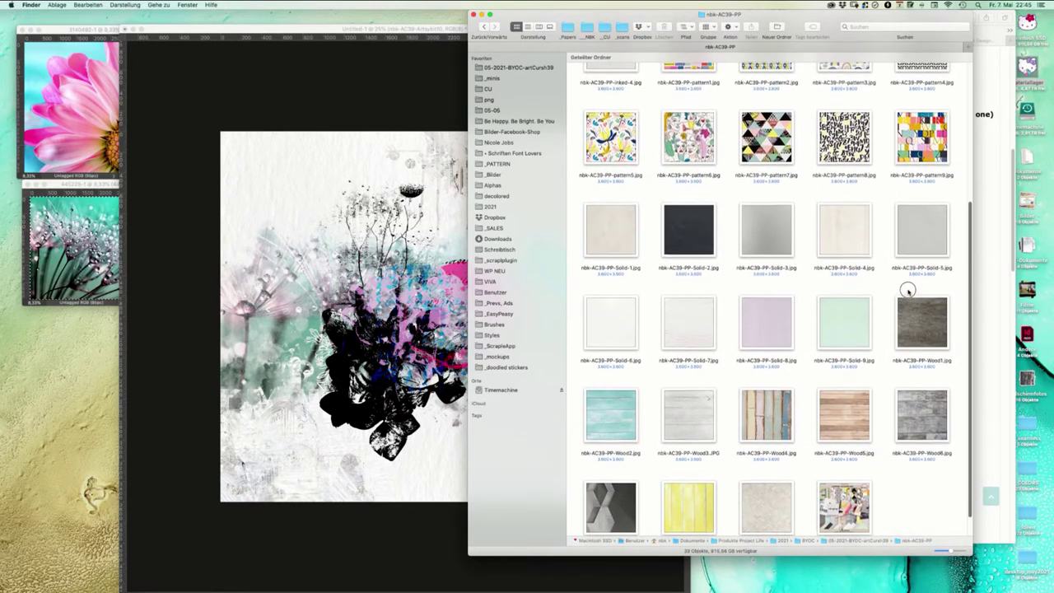
pyautogui.scroll(8, 913, 250)
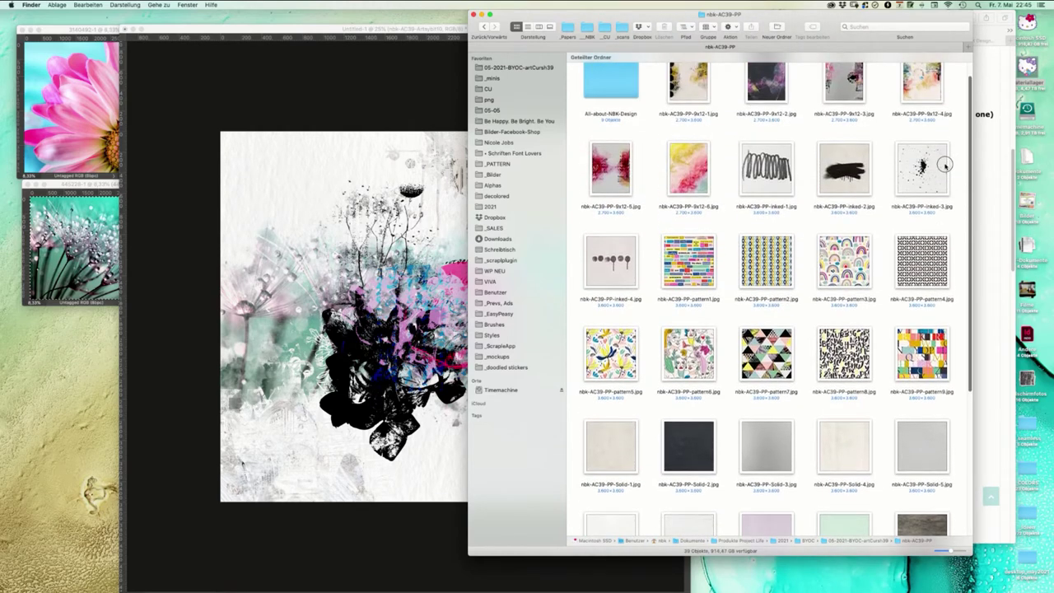
pyautogui.scroll(-6, 945, 148)
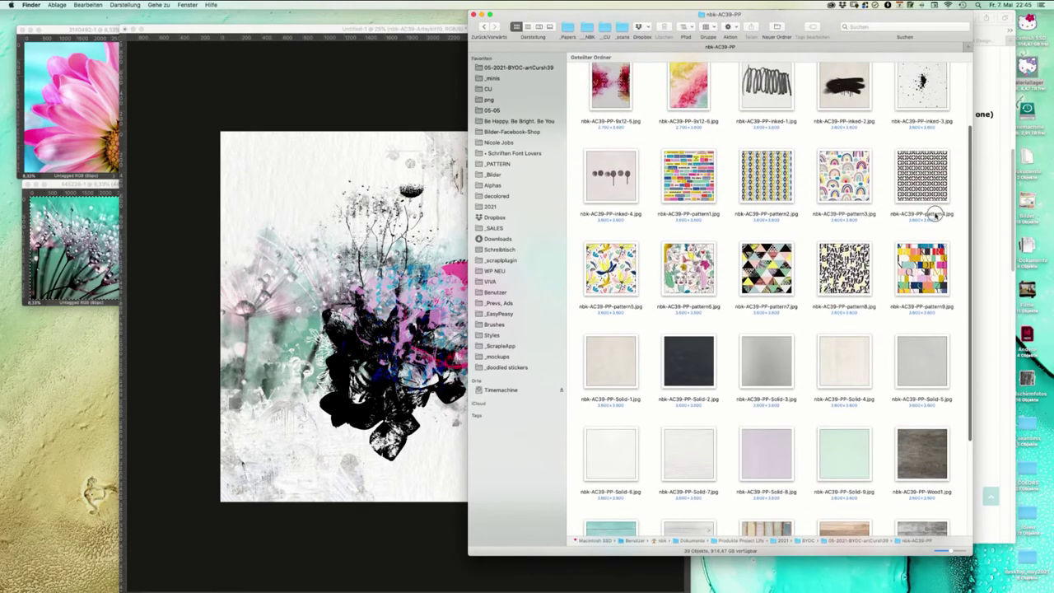
pyautogui.scroll(-1, 934, 220)
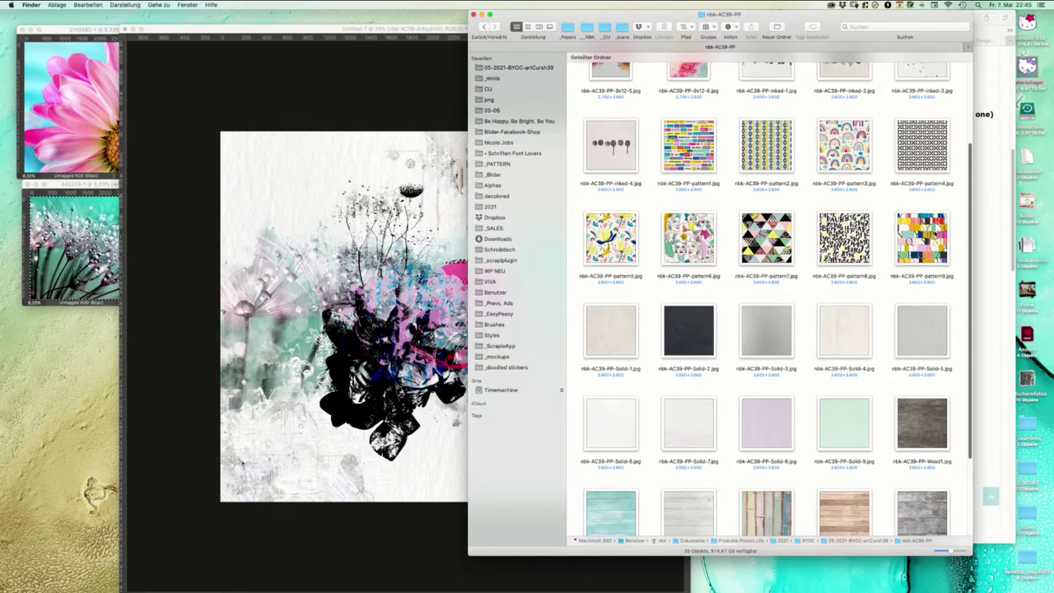
pyautogui.scroll(-1, 700, 372)
pyautogui.moveTo(698, 380); pyautogui.dragTo(428, 366)
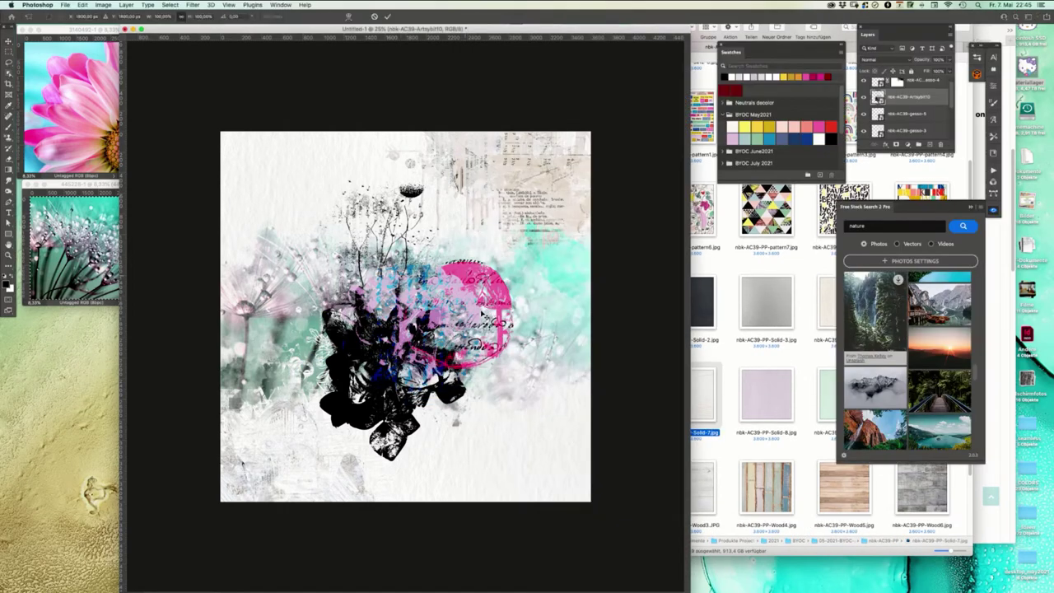
pyautogui.press('Return')
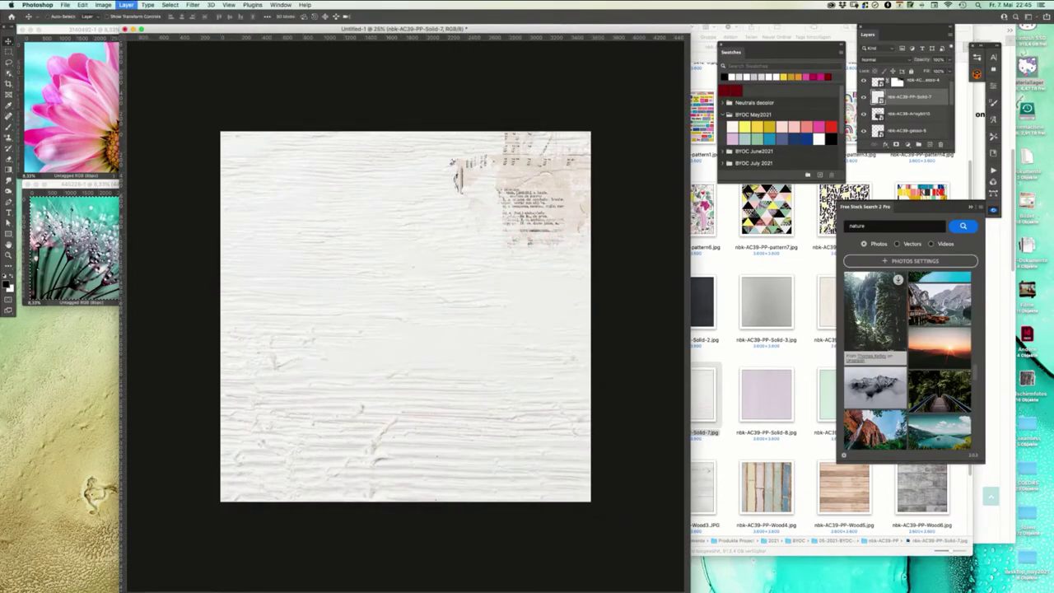
# - Clip the Solid-7 paper to the Artsybit10 layer and adjust the paper's placement within the shape
pyautogui.press('alt+super+g')
pyautogui.press('super+t')
pyautogui.moveTo(404, 377)
pyautogui.mouseDown()
pyautogui.moveTo(427, 342)
pyautogui.moveTo(418, 362)
pyautogui.mouseUp()
pyautogui.press('Return')
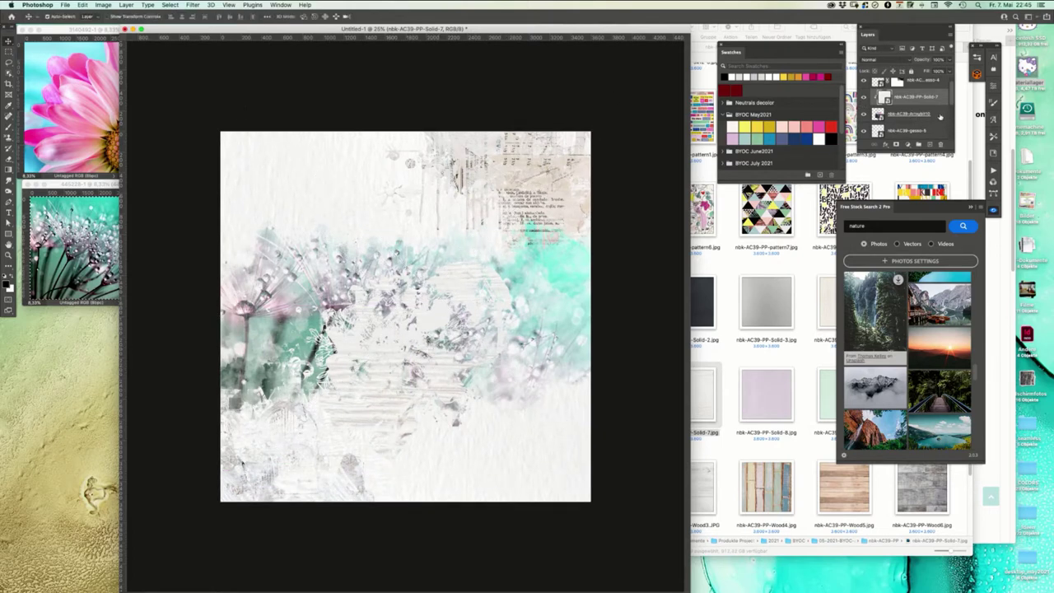
# - Merge the clipped Solid-7 paper with the Artsybit10 layer and move the merged texture down to the page's lower half
pyautogui.click(943, 115)
pyautogui.click(881, 97)
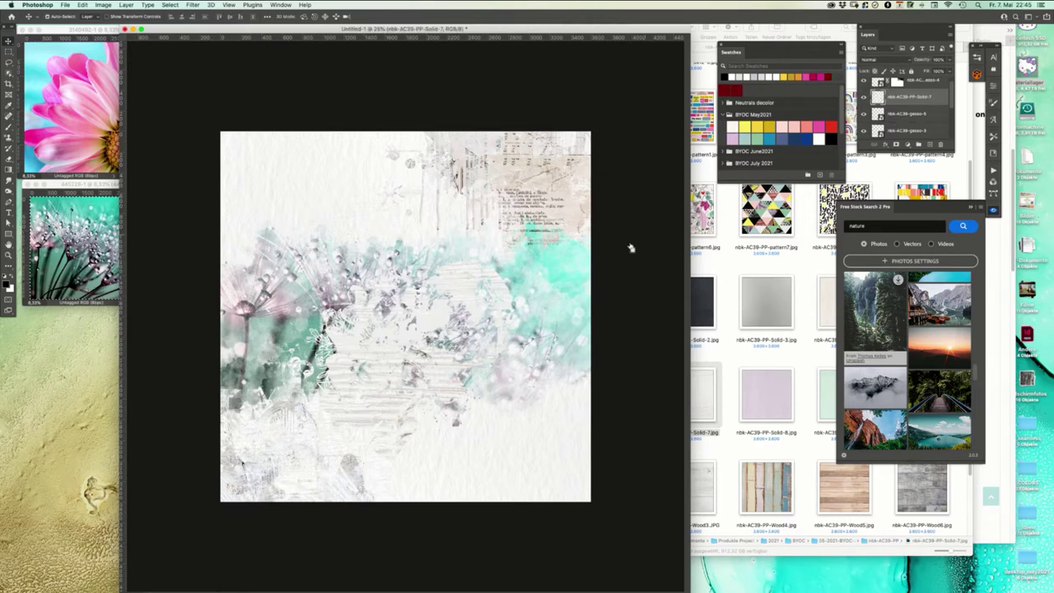
pyautogui.moveTo(399, 380); pyautogui.dragTo(362, 510)
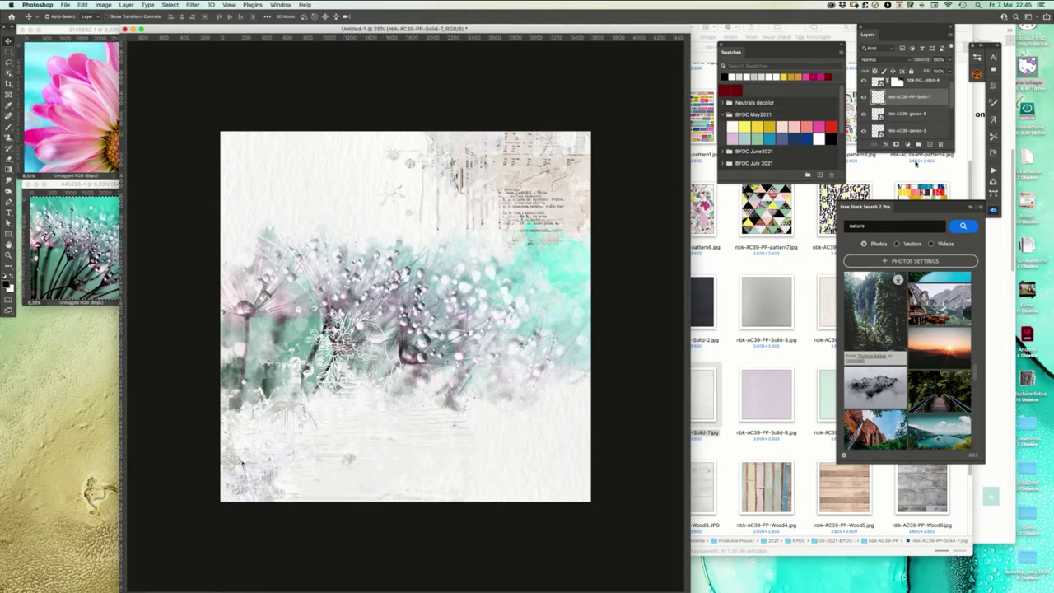
# - Mask and brush away parts of the merged Solid-7 layer, and move it directly above the Background layer
pyautogui.click(897, 145)
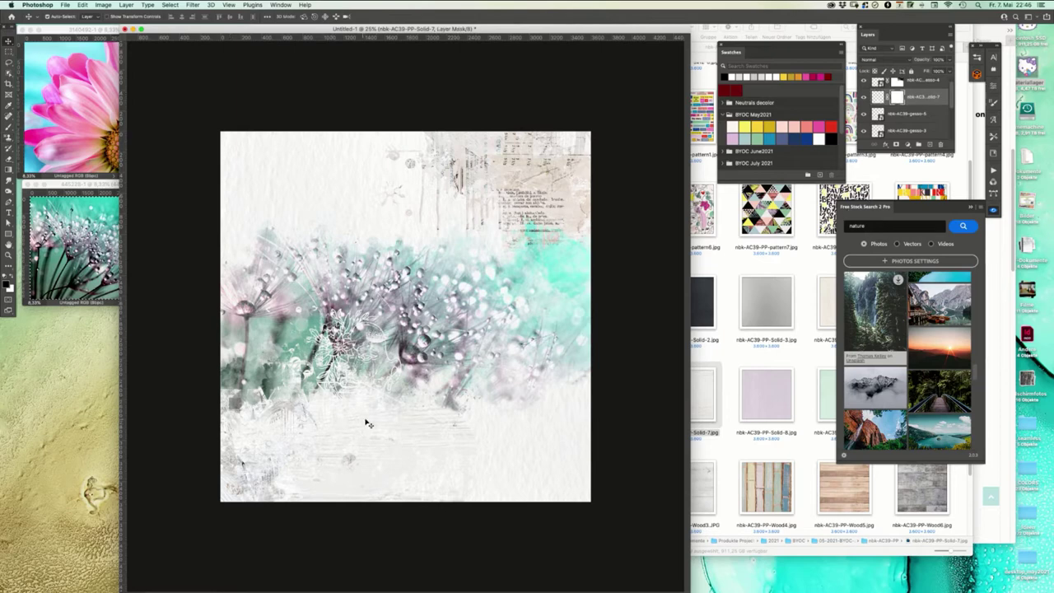
pyautogui.press('b')
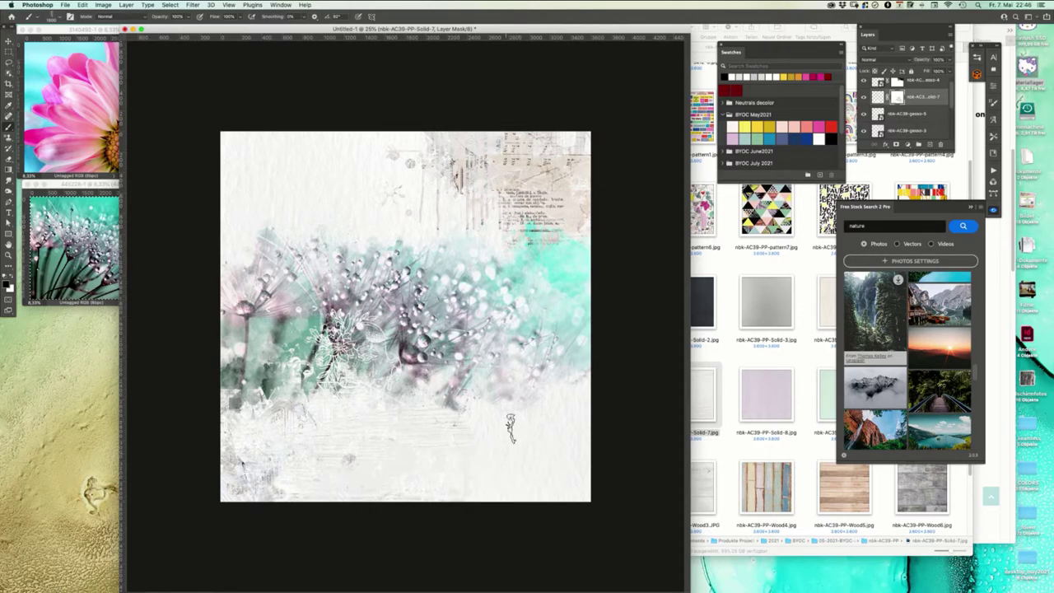
pyautogui.moveTo(896, 152); pyautogui.dragTo(892, 307)
pyautogui.moveTo(930, 105); pyautogui.dragTo(922, 196)
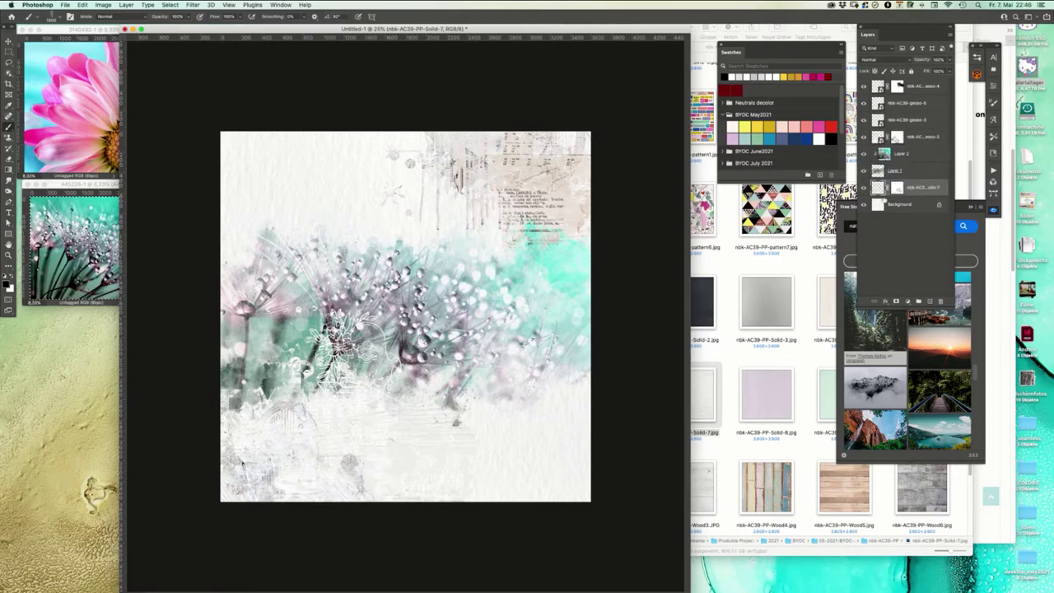
# - Transform the masked Solid-7 texture and reposition it toward the page's lower-right area
pyautogui.press('super+t')
pyautogui.moveTo(479, 319); pyautogui.dragTo(538, 238)
pyautogui.moveTo(447, 424)
pyautogui.mouseDown()
pyautogui.moveTo(410, 420)
pyautogui.moveTo(454, 424)
pyautogui.mouseUp()
pyautogui.press('Return')
pyautogui.press('b')
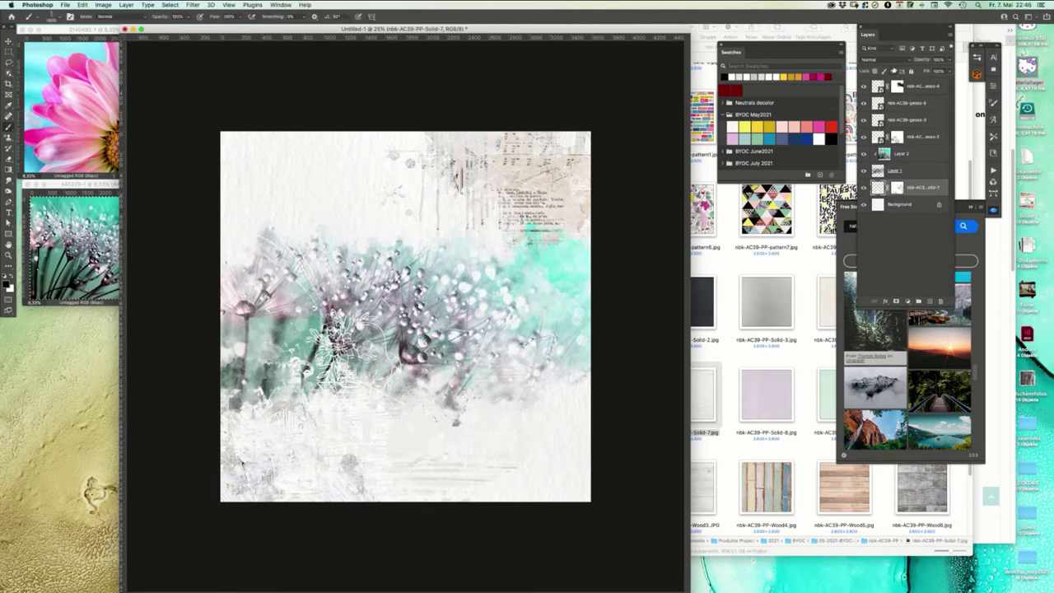
# - Preview other blend modes such as Hard Light on the Solid-7 layer, keeping Normal
pyautogui.click(891, 64)
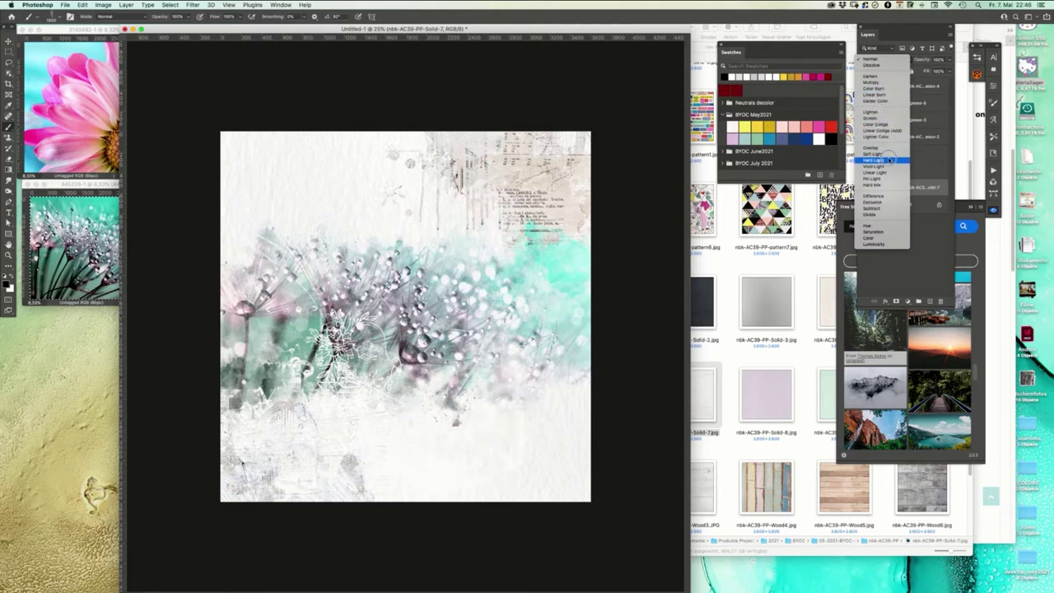
pyautogui.click(871, 59)
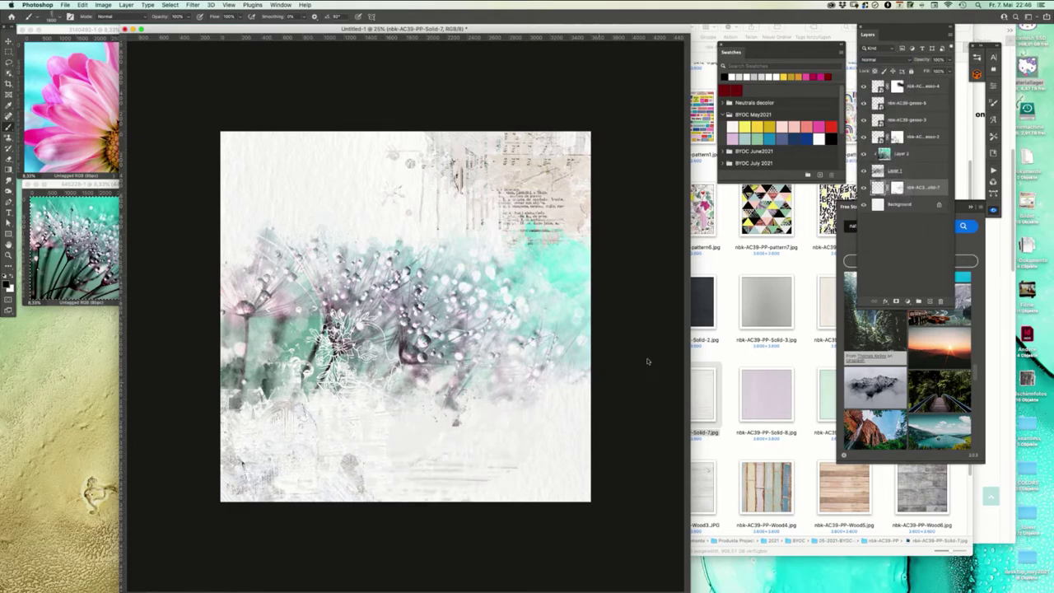
# - Switch to Safari and review the Slow Scrap challenge requirements and the example page
pyautogui.click(784, 334)
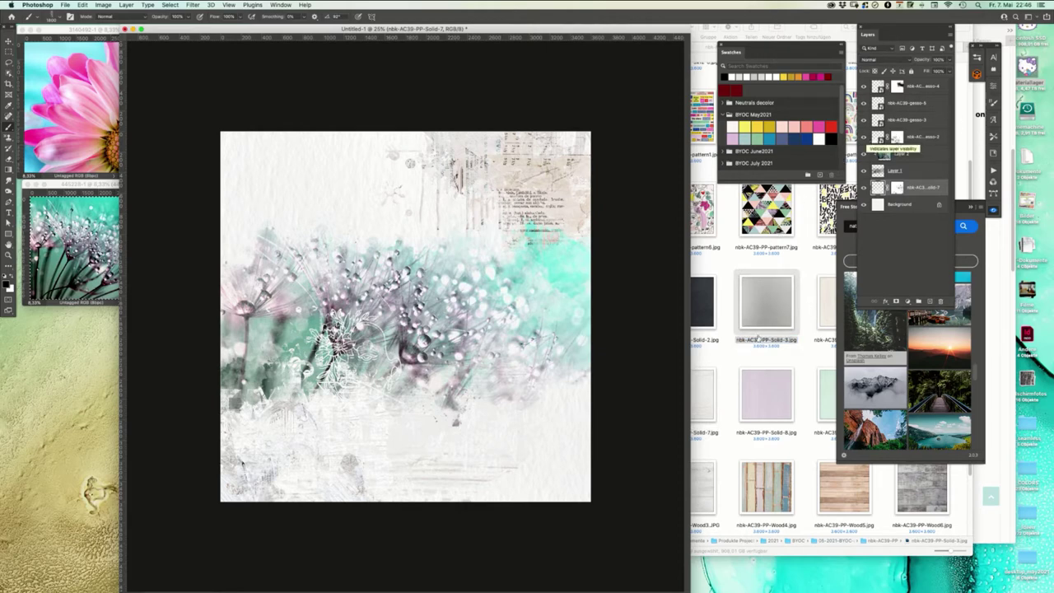
pyautogui.moveTo(938, 393)
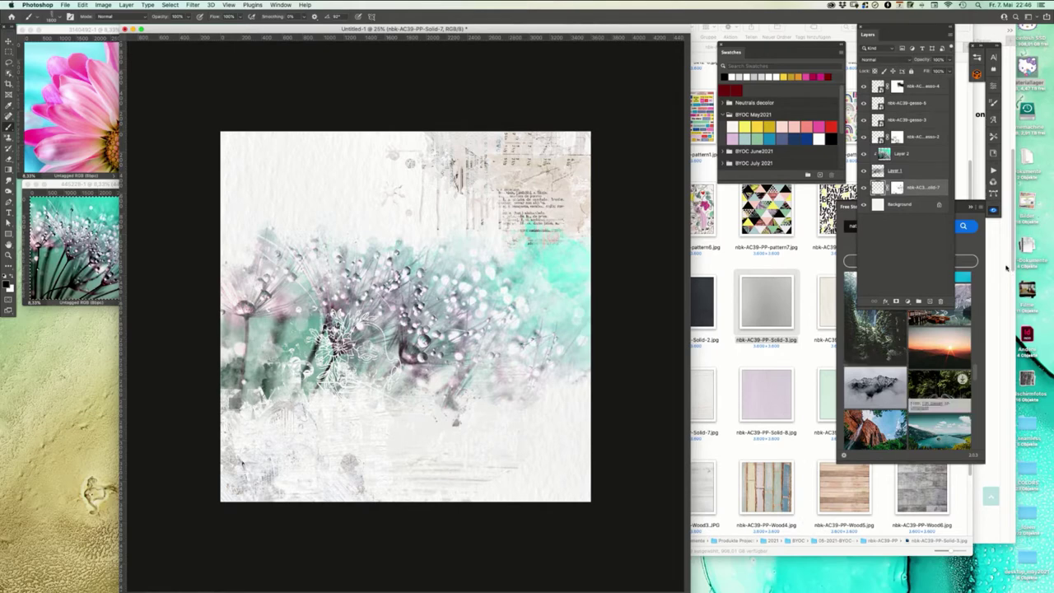
pyautogui.moveTo(898, 580)
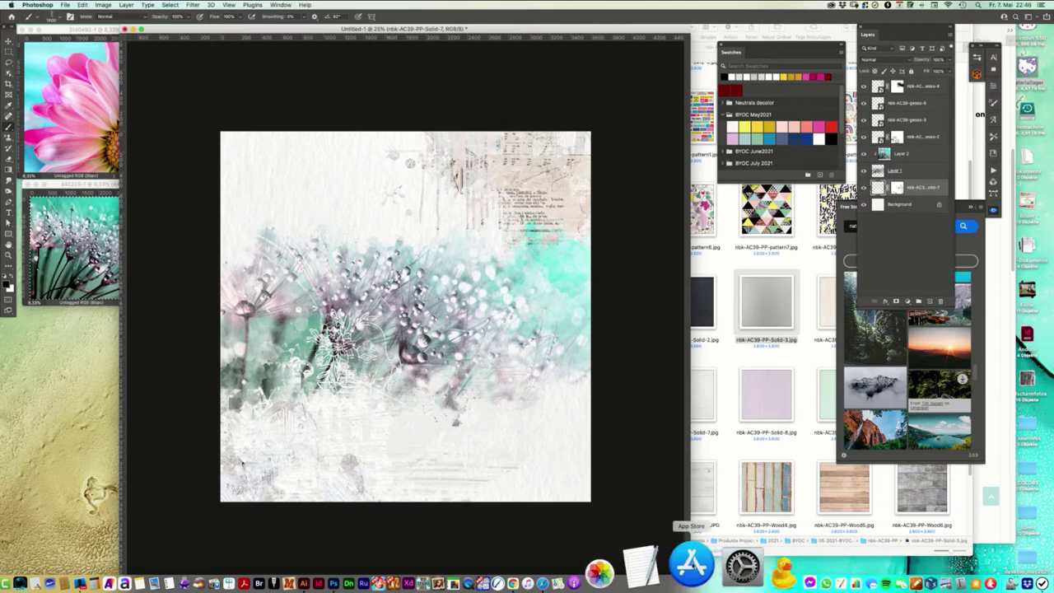
pyautogui.click(599, 567)
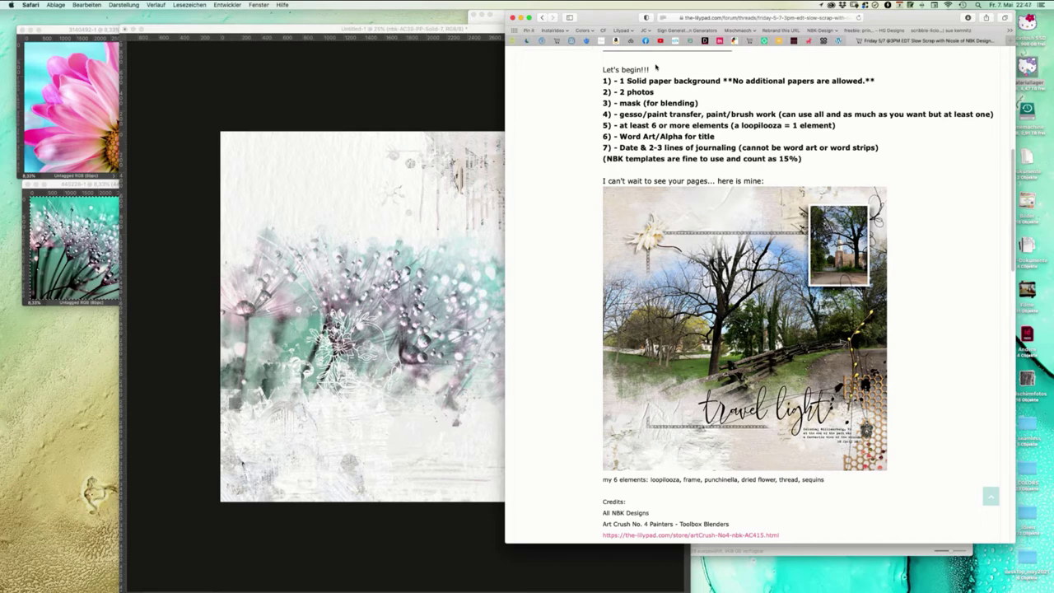
# - Bring the pink flower photo forward in Photoshop, then switch to Finder and show the nbk-AC39-ABP-A folder as thumbnails
pyautogui.click(33, 108)
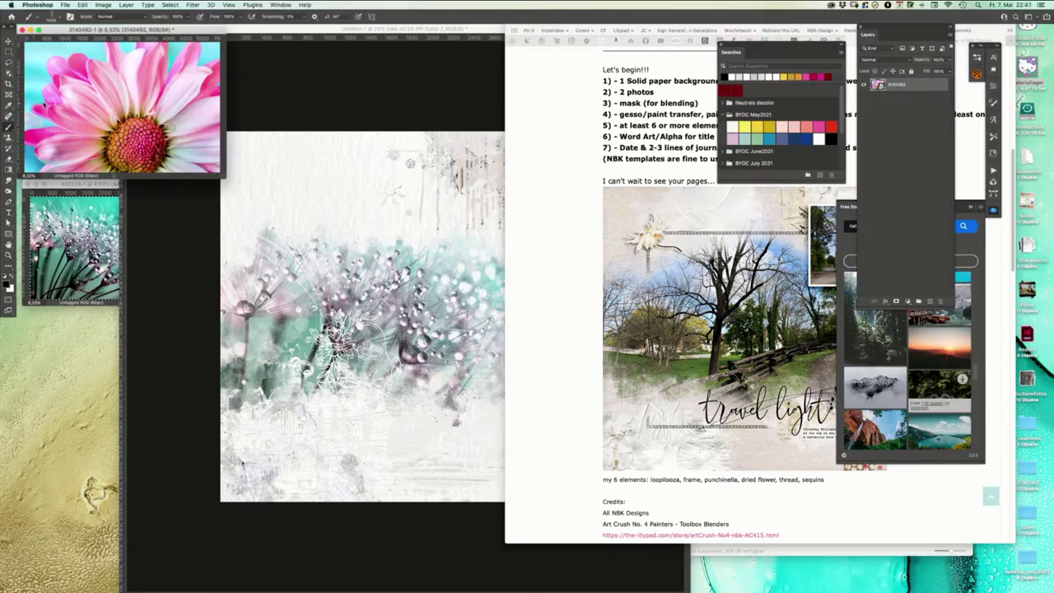
pyautogui.click(765, 550)
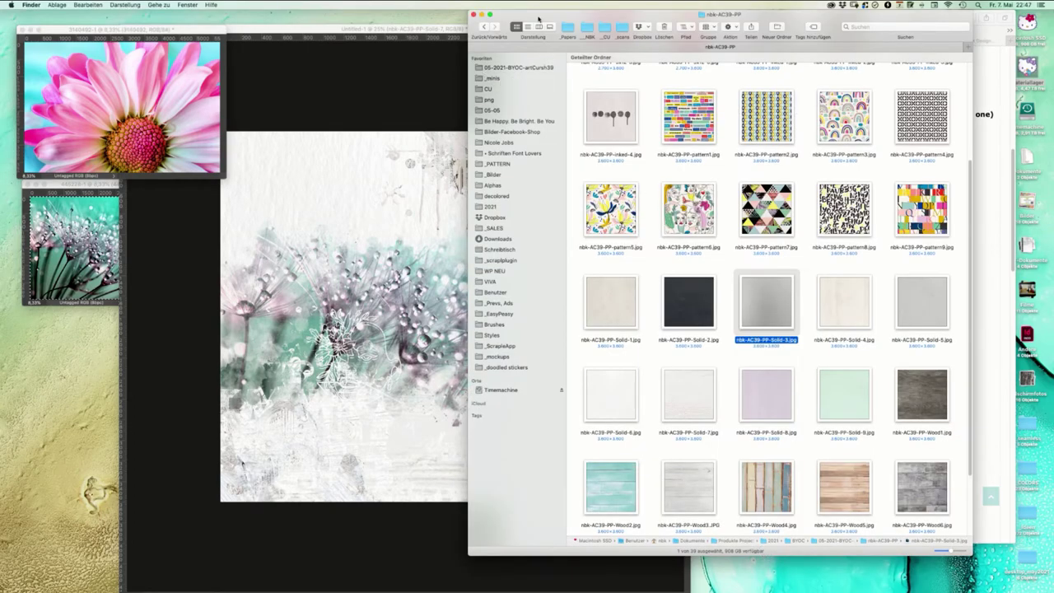
pyautogui.press('super+Up')
pyautogui.doubleClick(634, 218)
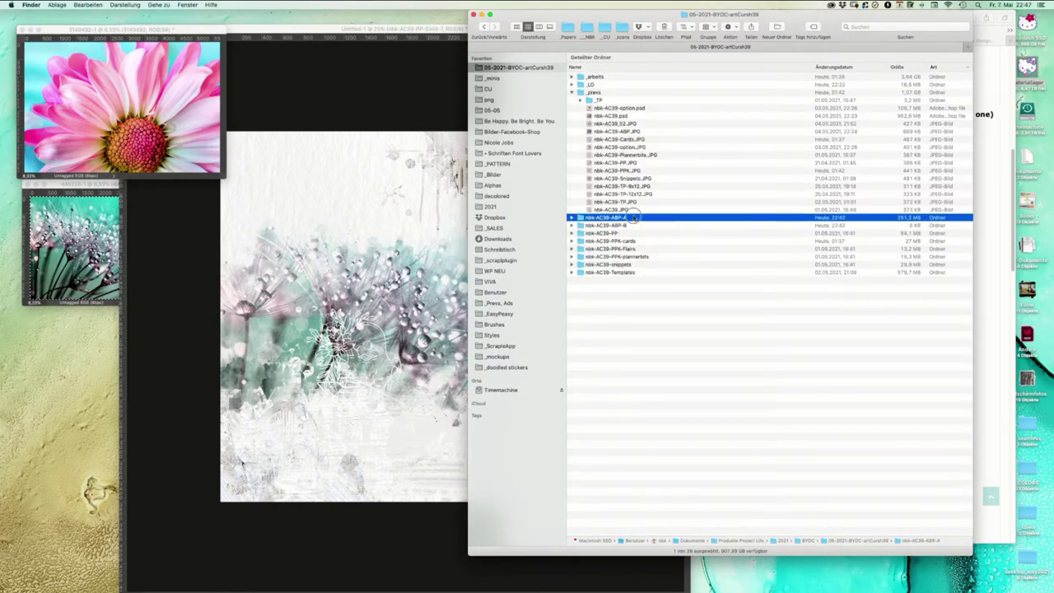
pyautogui.click(517, 27)
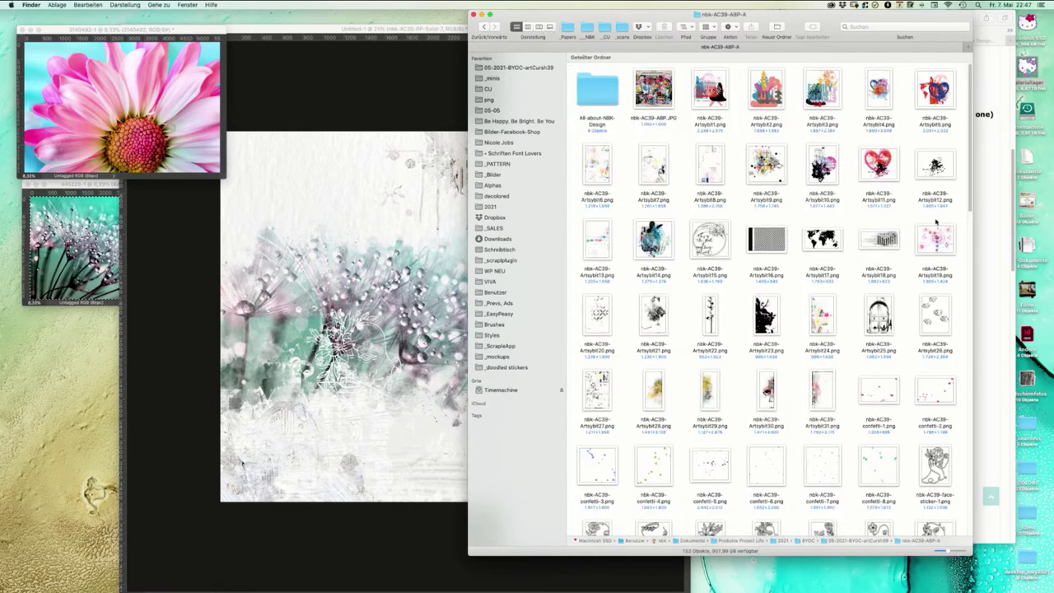
# - Place nbk-AC39-frame-2.png from the folder on the page's upper-left area and bring its layer to the top of the stack
pyautogui.scroll(-15, 965, 164)
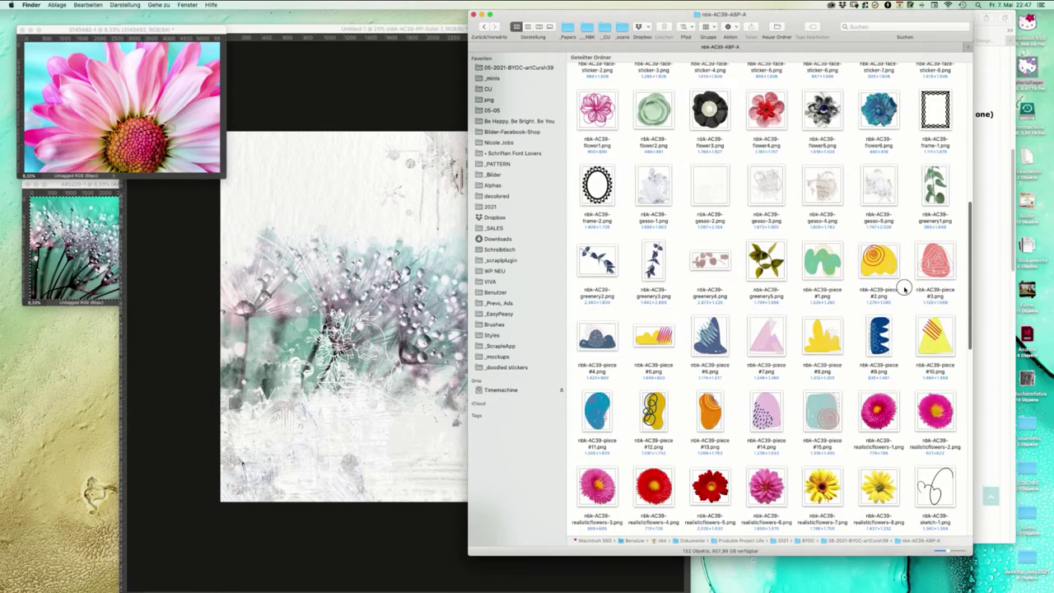
pyautogui.moveTo(596, 177); pyautogui.dragTo(275, 264)
pyautogui.moveTo(439, 254); pyautogui.dragTo(359, 197)
pyautogui.press('Return')
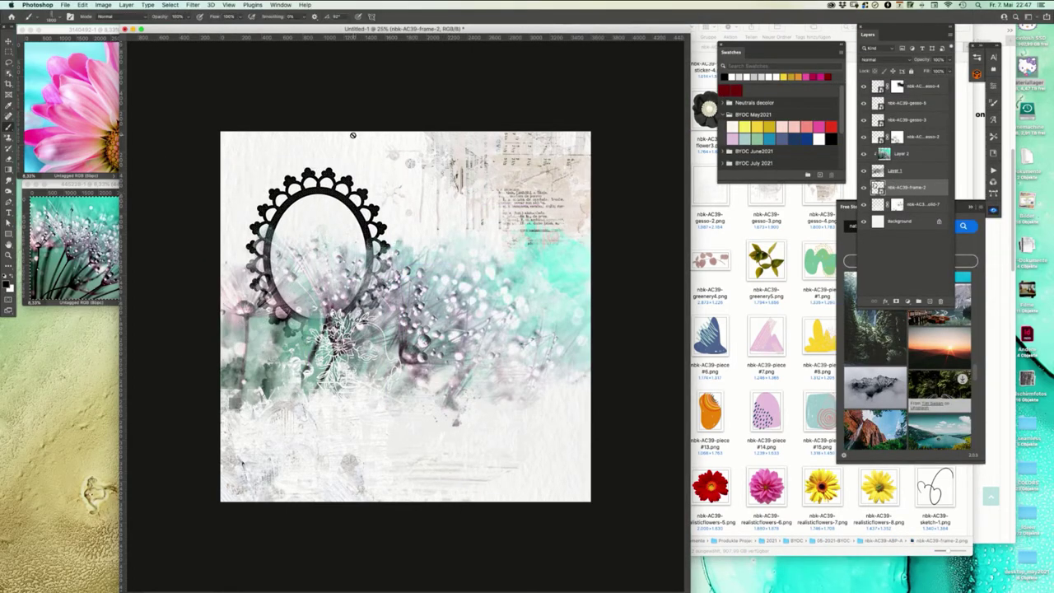
pyautogui.press('super+shift+bracketright')
# - Copy the entire pink flower photo and close its document without saving
pyautogui.click(54, 90)
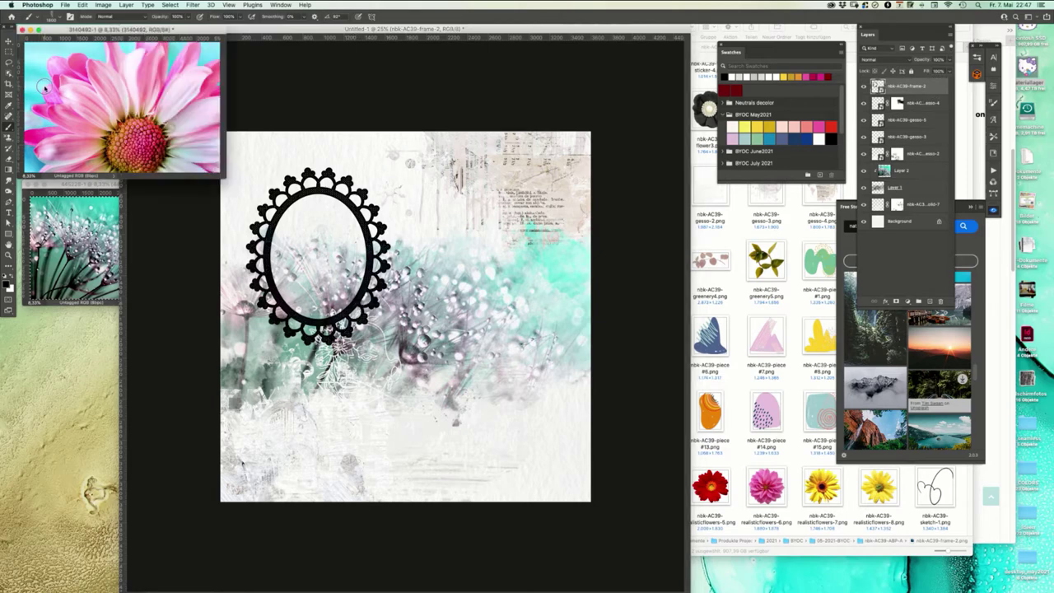
pyautogui.press('super+a')
pyautogui.press('super+w')
pyautogui.press('super+w')
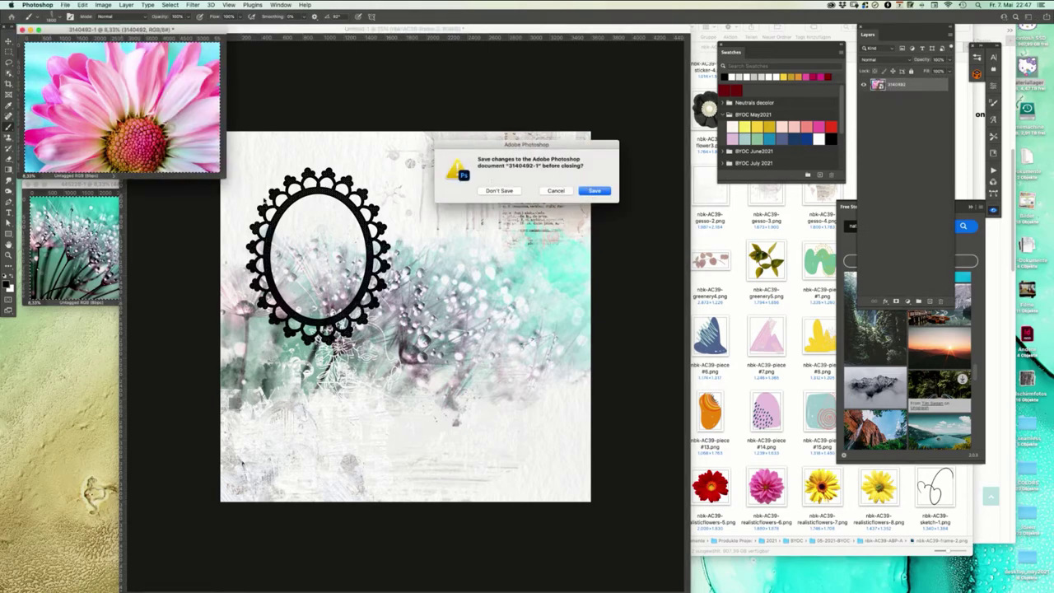
pyautogui.click(494, 194)
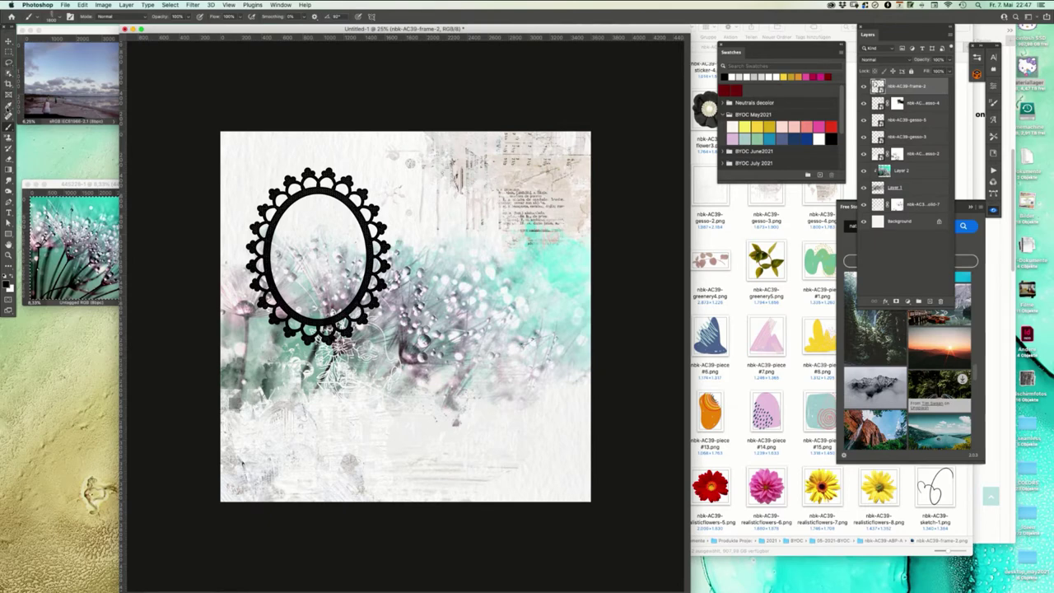
# - Select the oval frame's opening with the Magic Wand and paste the flower photo into that selection as a masked layer
pyautogui.click(9, 61)
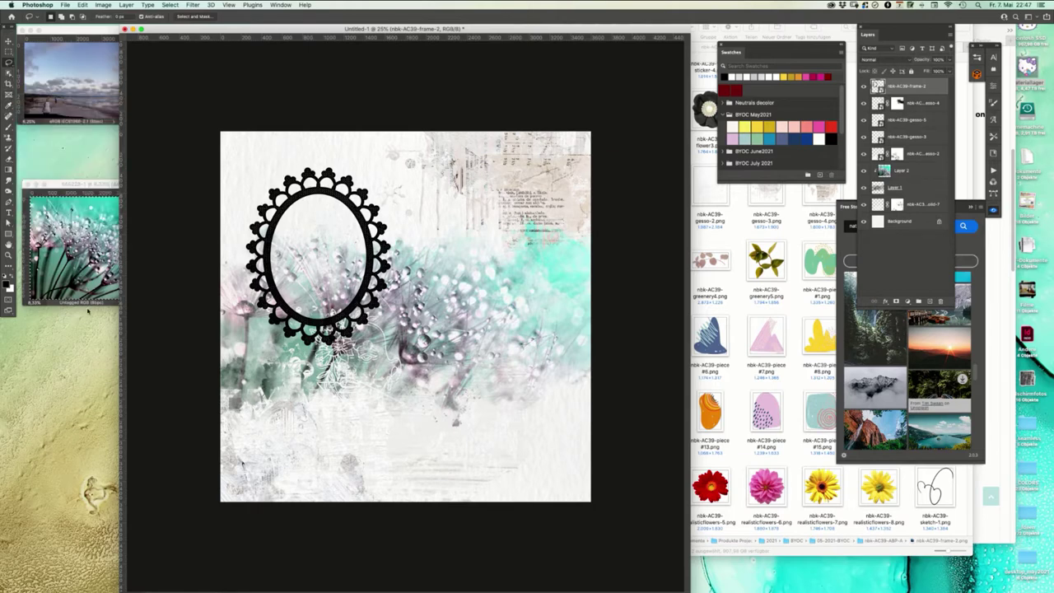
pyautogui.moveTo(9, 72); pyautogui.dragTo(38, 89)
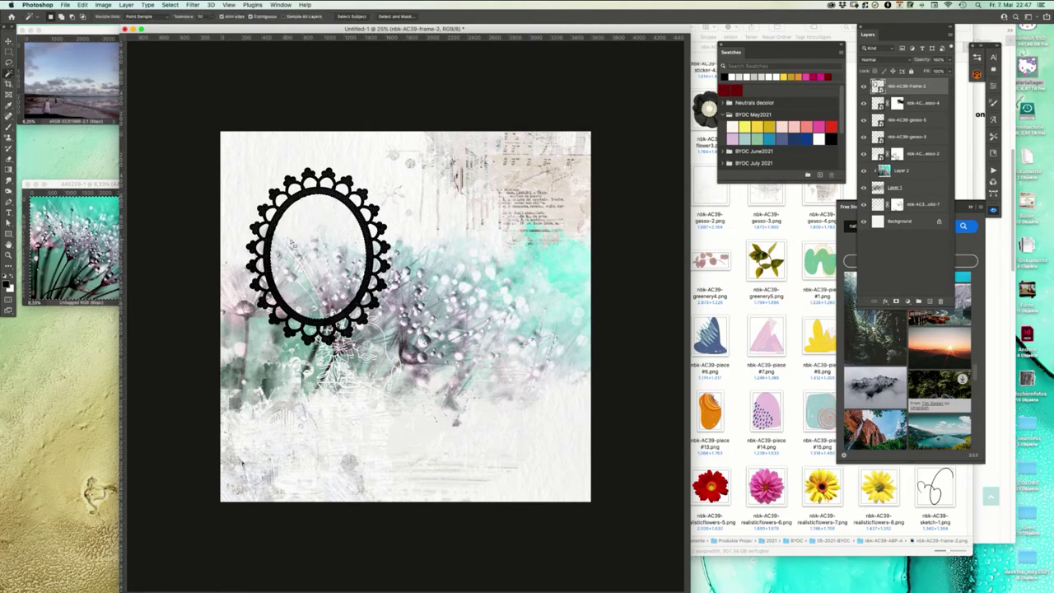
pyautogui.rightClick(322, 234)
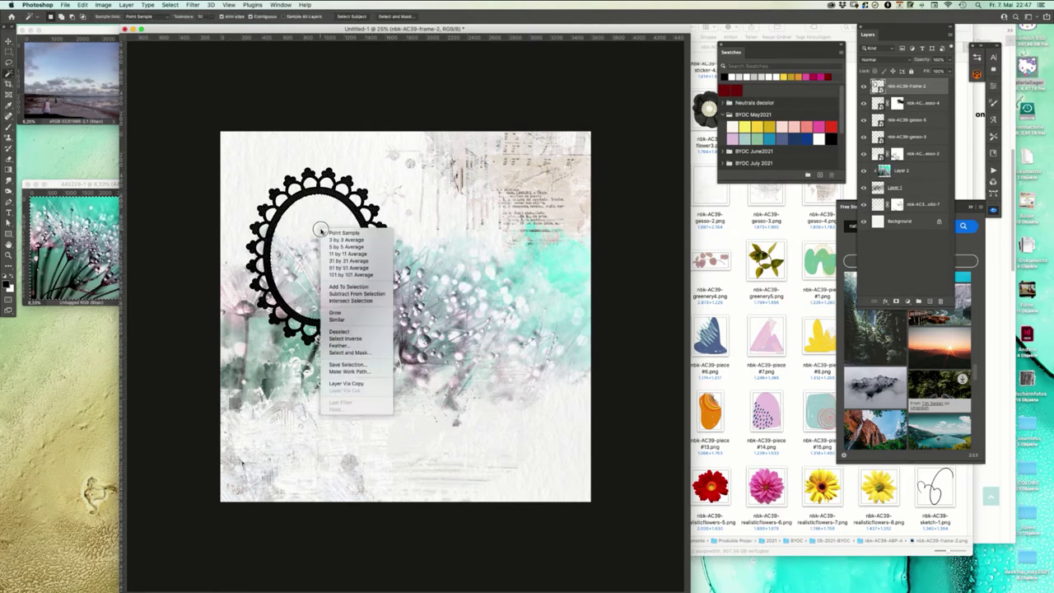
pyautogui.click(404, 29)
pyautogui.press('alt+shift+super+v')
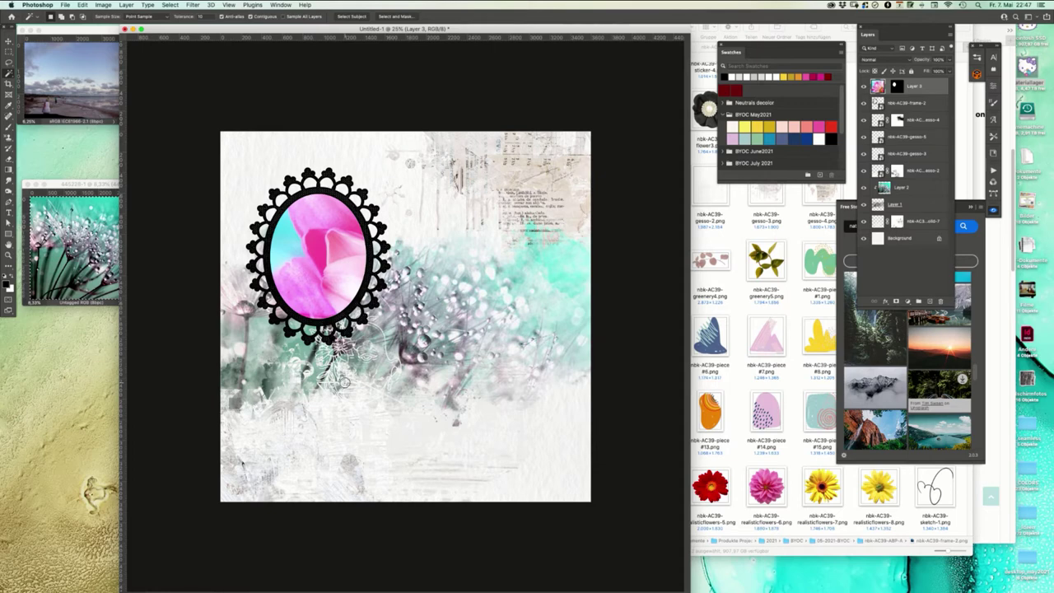
# - Scale the pasted flower photo to about 35% and position it so the blossom fills the oval frame's opening
pyautogui.press('super+t')
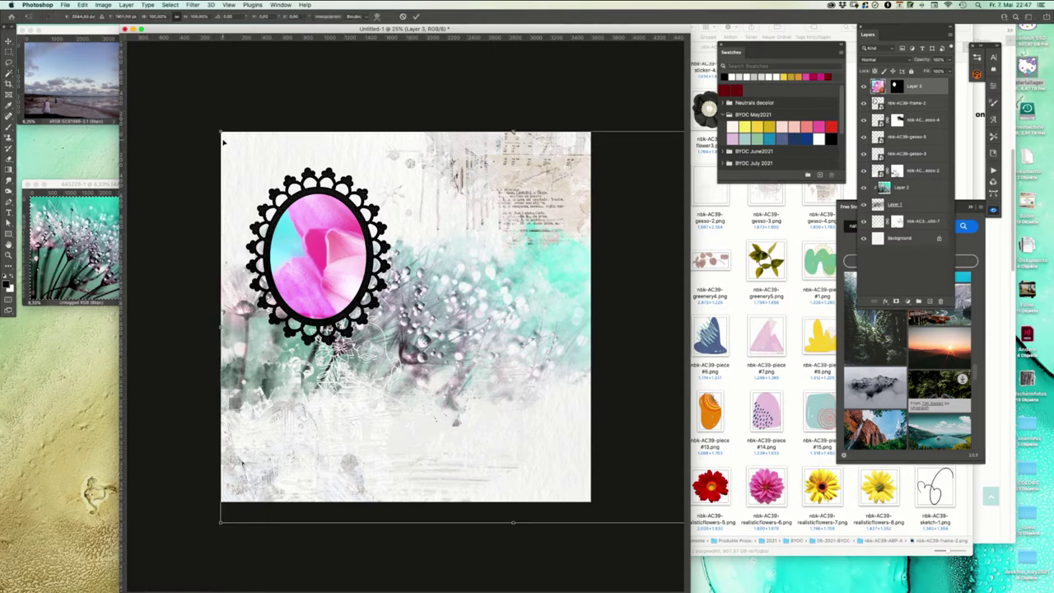
pyautogui.moveTo(220, 131); pyautogui.dragTo(415, 263)
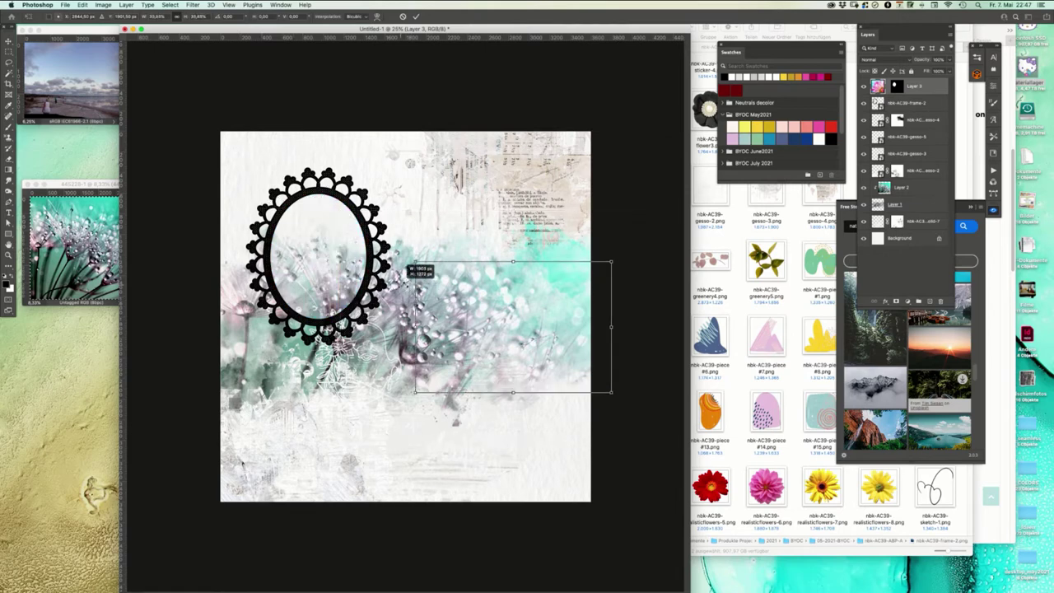
pyautogui.moveTo(538, 321); pyautogui.dragTo(326, 250)
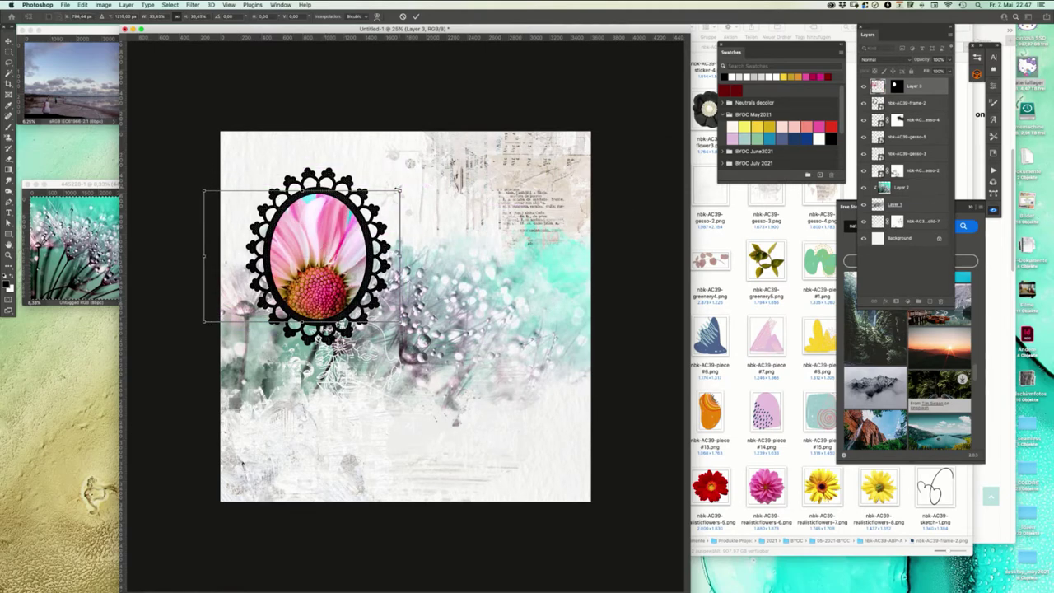
pyautogui.moveTo(399, 190); pyautogui.dragTo(406, 189)
pyautogui.moveTo(331, 274); pyautogui.dragTo(329, 273)
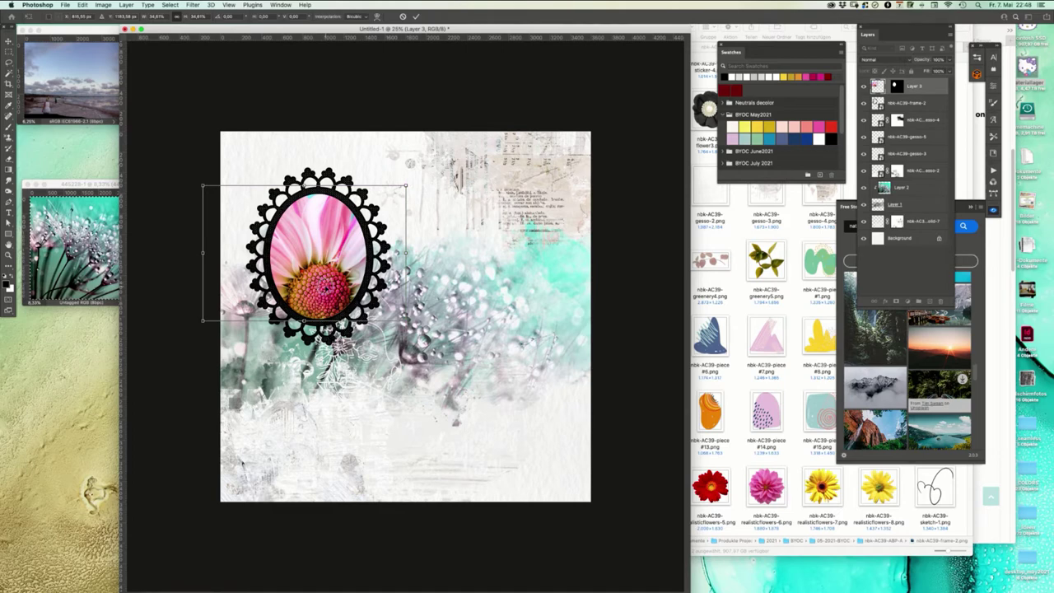
pyautogui.press('Return')
pyautogui.press('w')
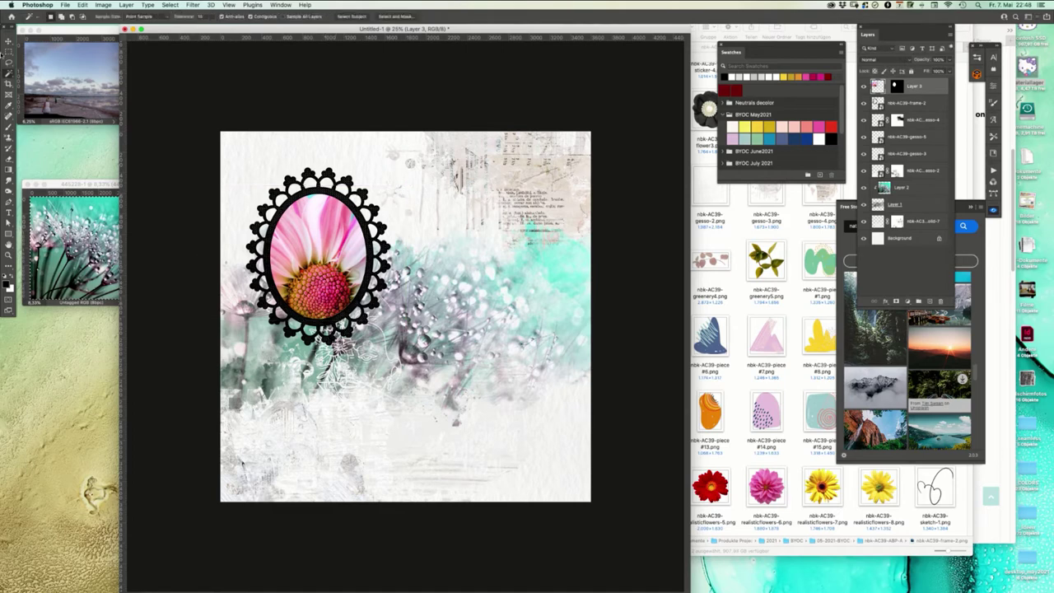
pyautogui.press('v')
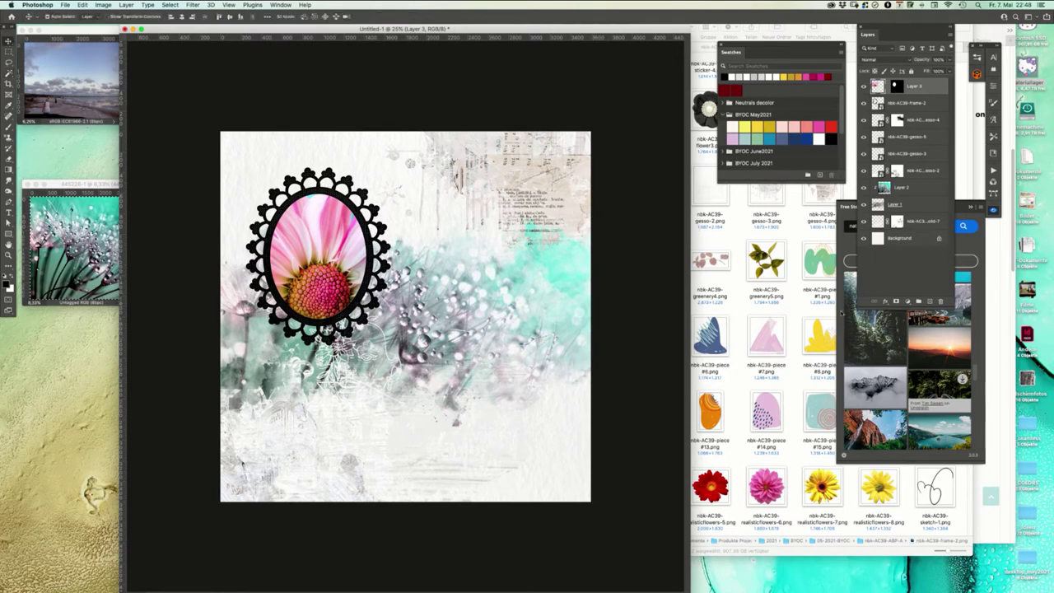
# - Shift the scrapbook page window aside and switch to Safari to review the Slow Scrap requirements and example page
pyautogui.moveTo(782, 585)
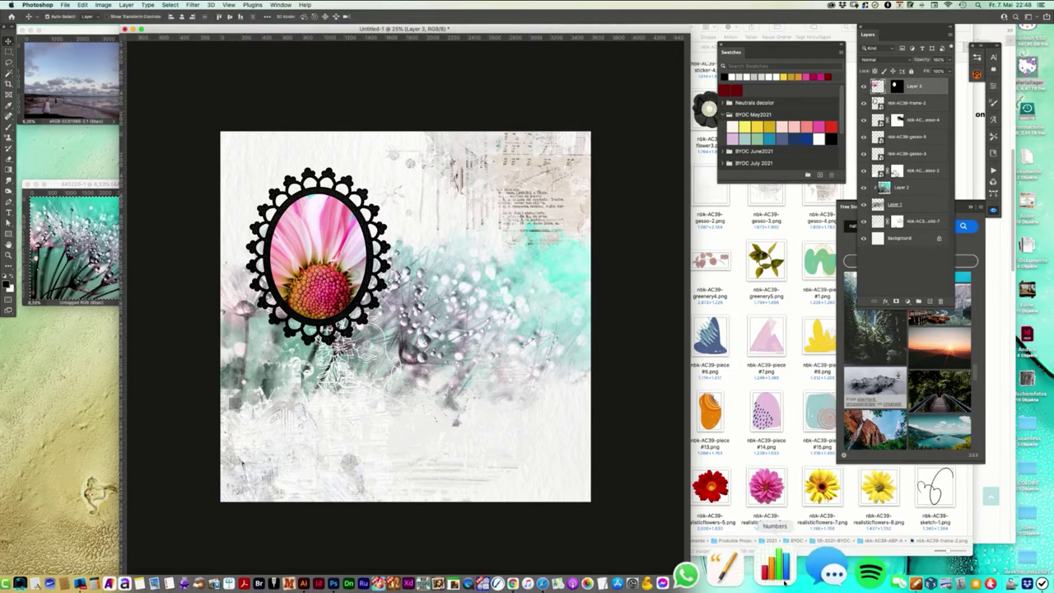
pyautogui.click(616, 568)
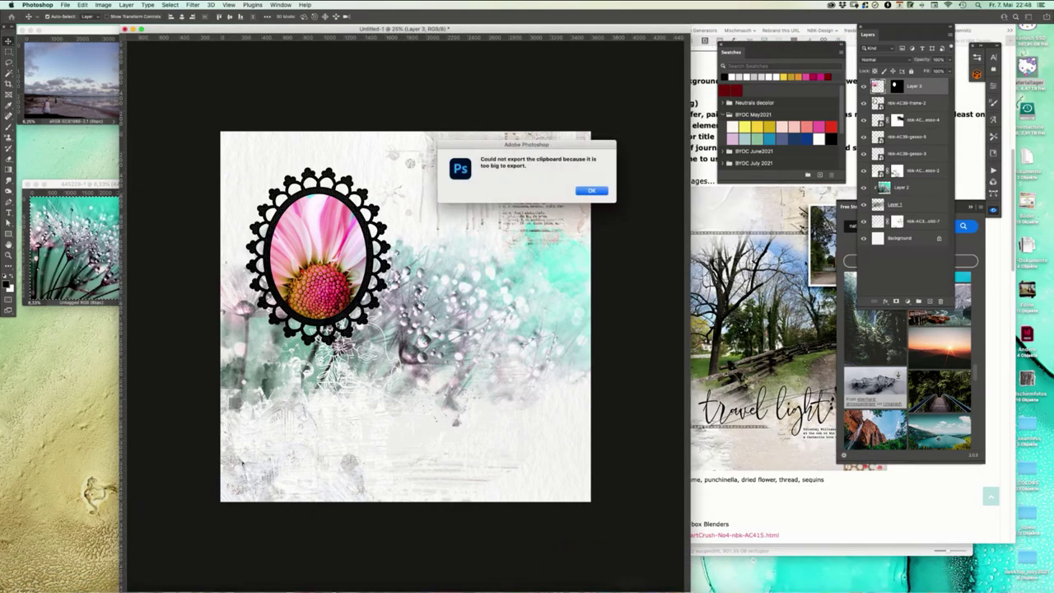
pyautogui.click(587, 193)
pyautogui.moveTo(587, 24); pyautogui.dragTo(527, 25)
pyautogui.click(800, 516)
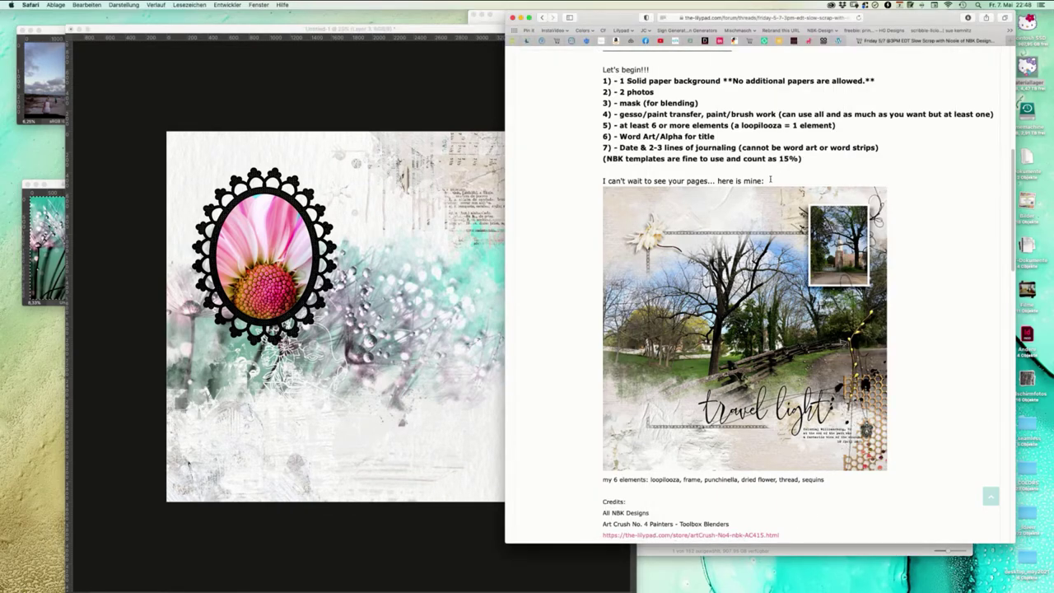
# - Switch to Finder and preview nbk-AC39 face stickers 1, 2, 5 and 6 at large size
pyautogui.click(724, 552)
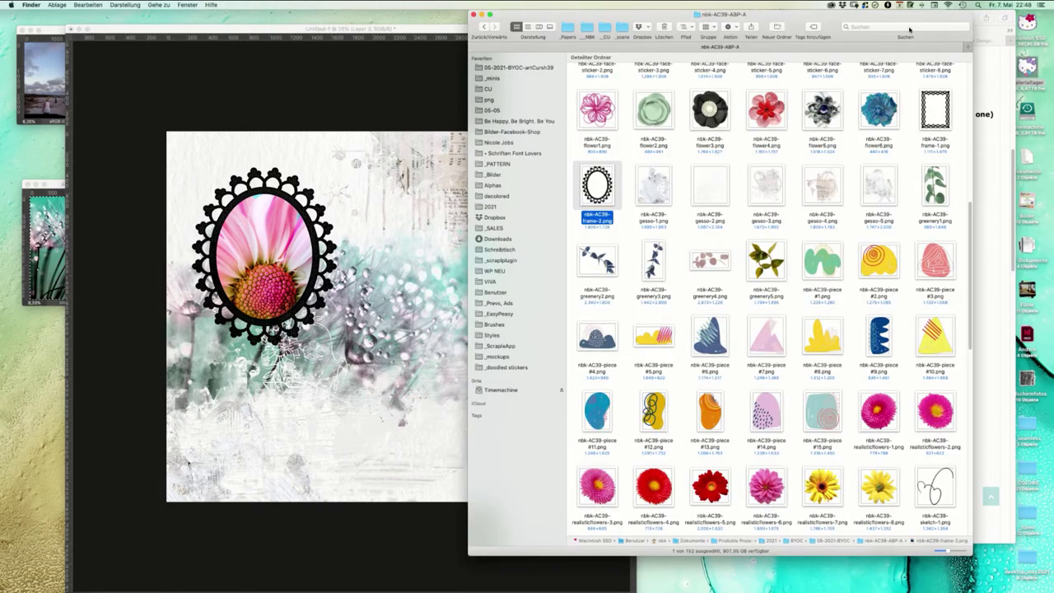
pyautogui.scroll(10, 909, 29)
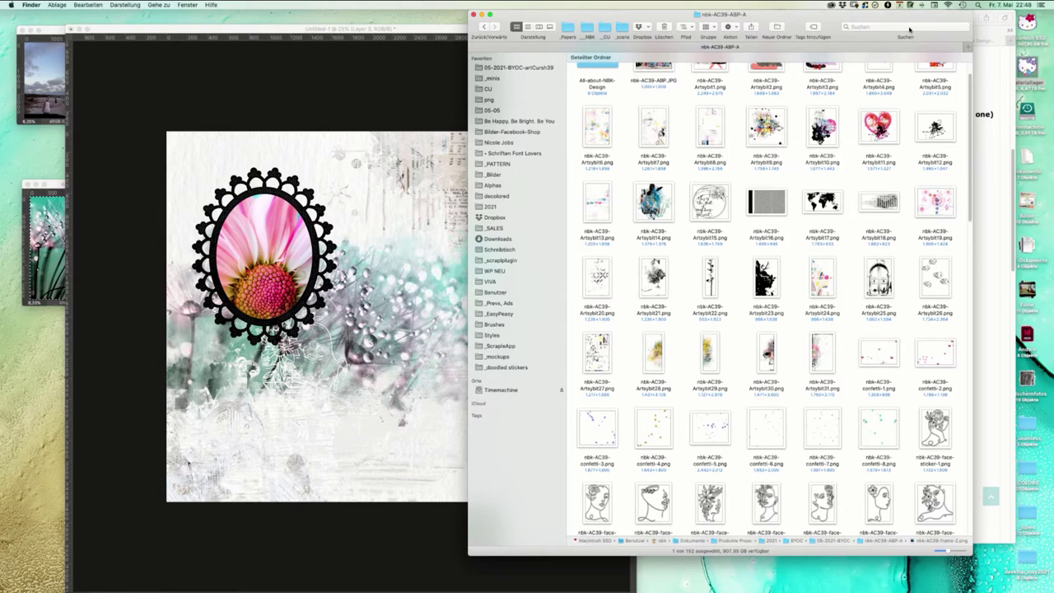
pyautogui.click(934, 429)
pyautogui.press('space')
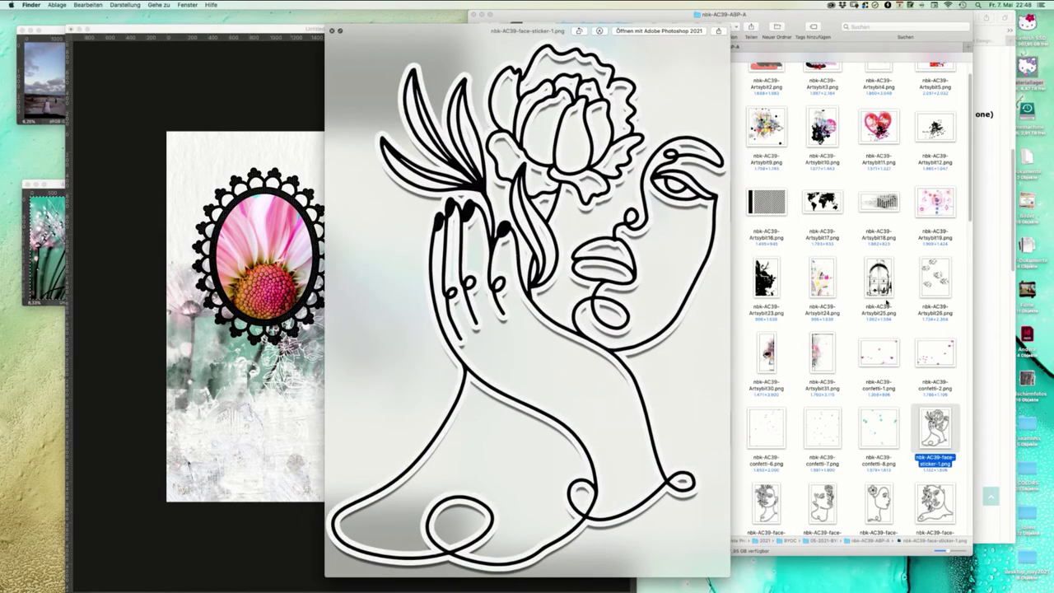
pyautogui.press('space')
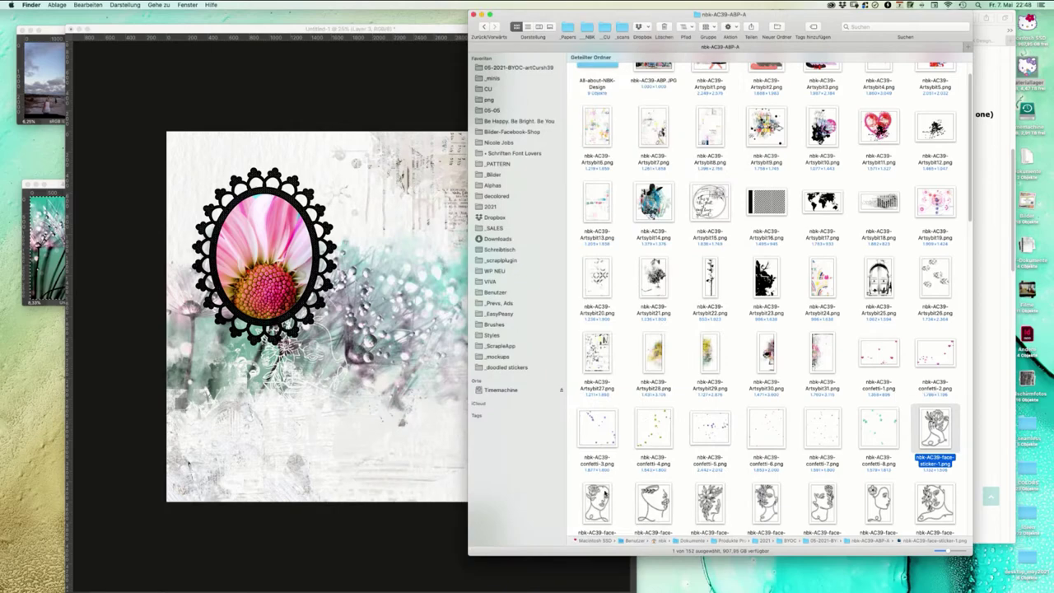
pyautogui.click(610, 482)
pyautogui.press('space')
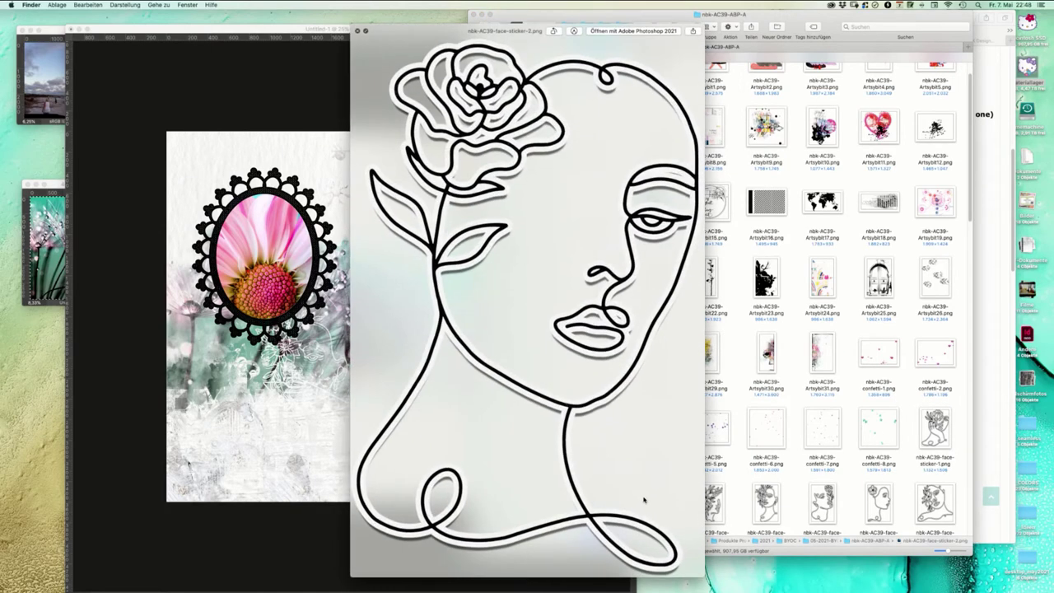
pyautogui.press('space')
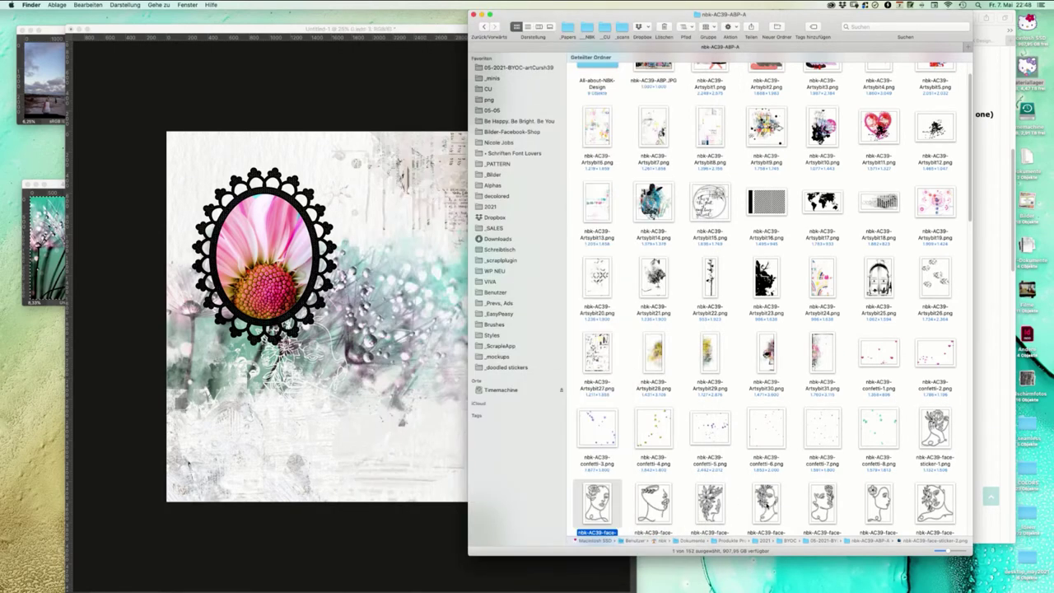
pyautogui.click(766, 504)
pyautogui.press('space')
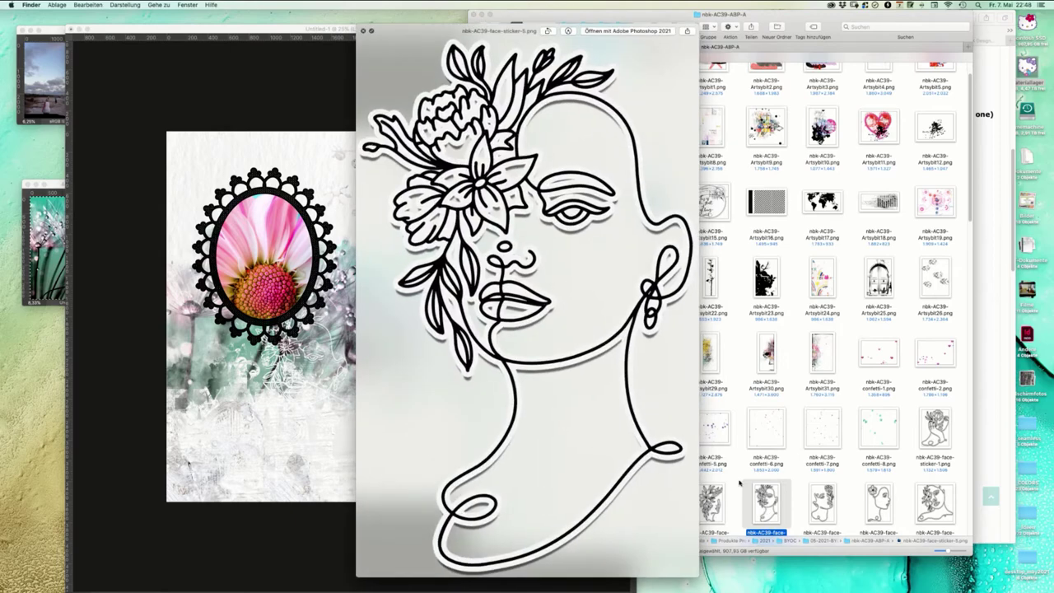
pyautogui.press('space')
pyautogui.click(823, 502)
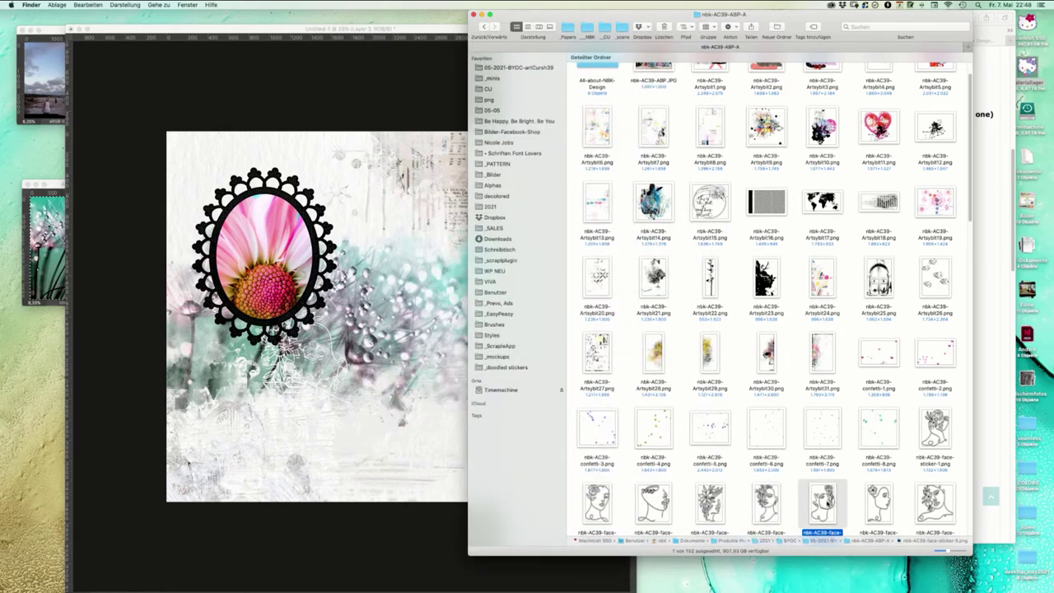
pyautogui.press('space')
pyautogui.press('space')
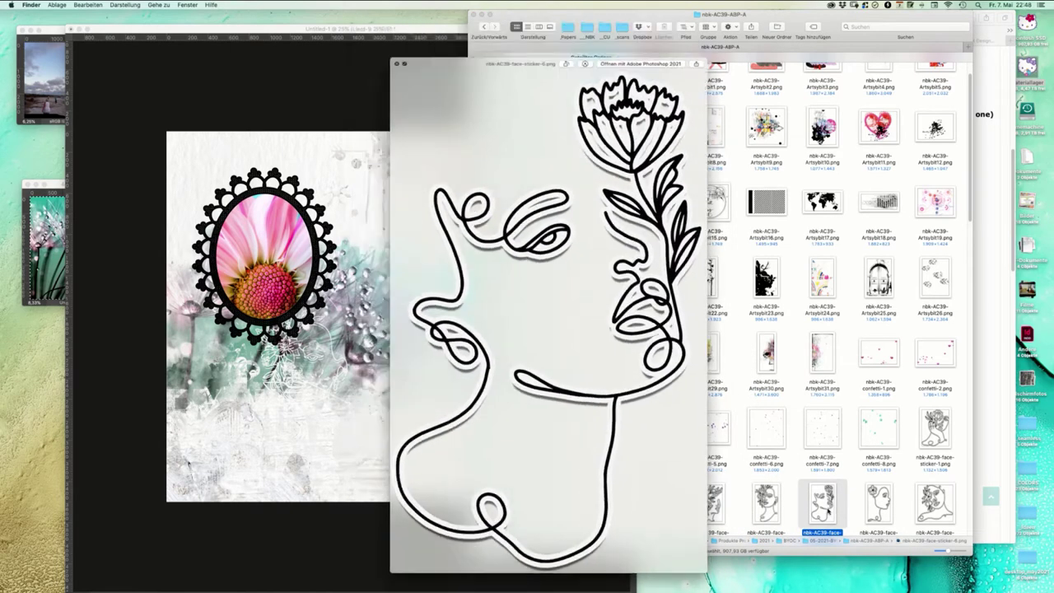
# - Preview nbk-AC39-face-sticker-8.png and place it on the page, enlarged and overlapping the oval frame's right side
pyautogui.click(923, 509)
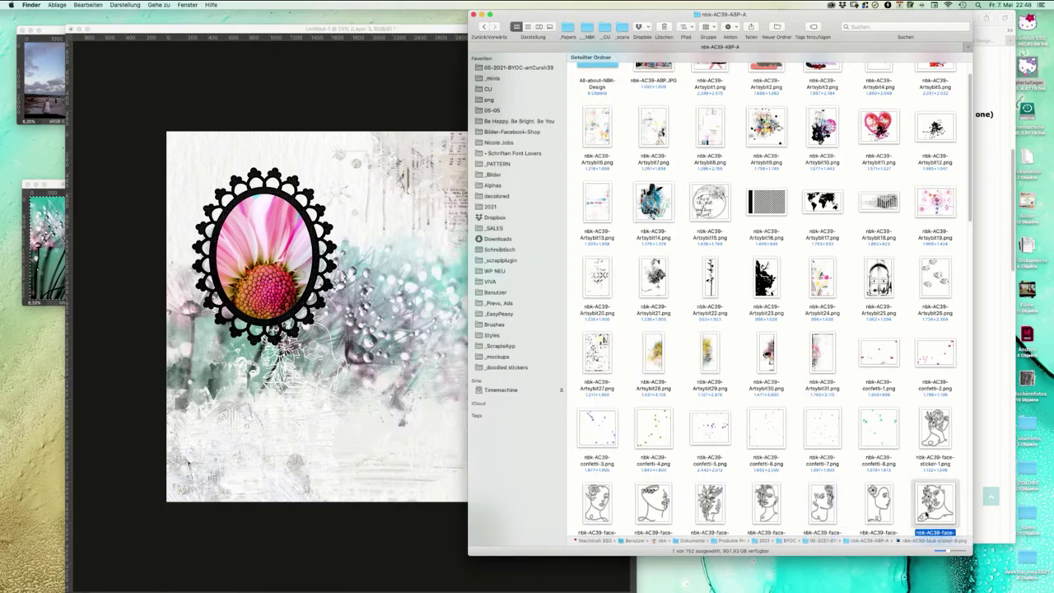
pyautogui.press('space')
pyautogui.press('space')
pyautogui.moveTo(924, 508); pyautogui.dragTo(280, 288)
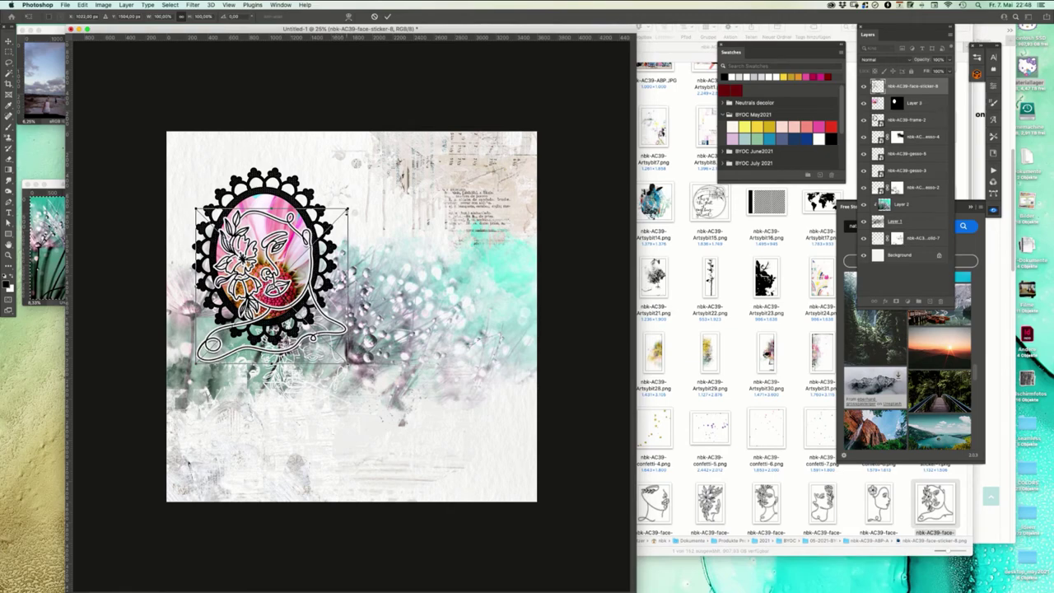
pyautogui.moveTo(346, 210); pyautogui.dragTo(441, 114)
pyautogui.moveTo(379, 180); pyautogui.dragTo(416, 232)
pyautogui.moveTo(482, 418); pyautogui.dragTo(449, 381)
pyautogui.moveTo(336, 220); pyautogui.dragTo(342, 220)
pyautogui.press('Return')
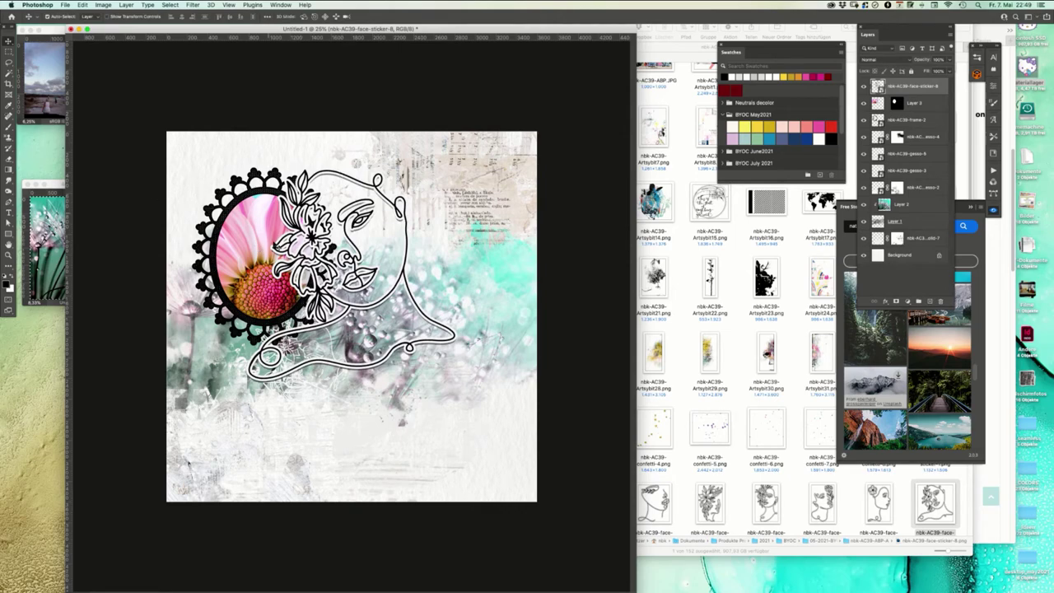
# - Place the six files nbk-AC39-flower1 to flower6 from the Finder folder together onto the page
pyautogui.click(747, 372)
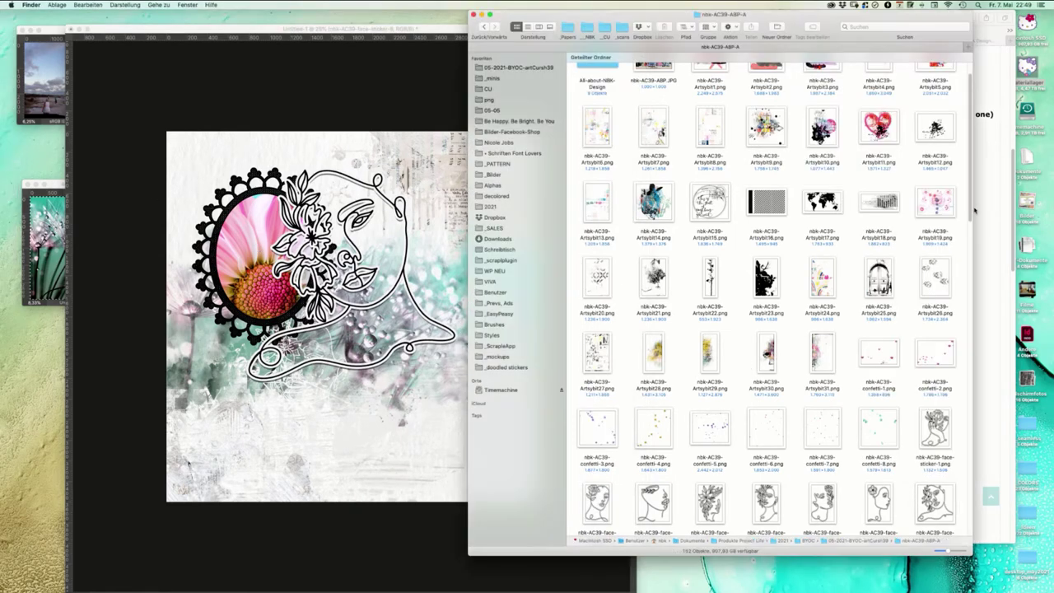
pyautogui.scroll(-10, 974, 212)
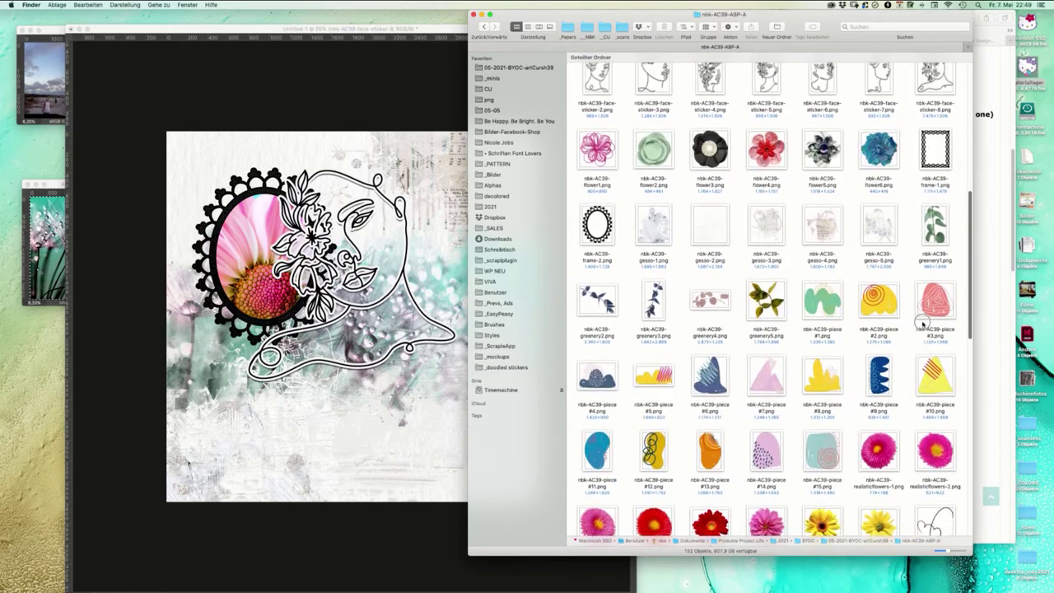
pyautogui.scroll(2, 921, 322)
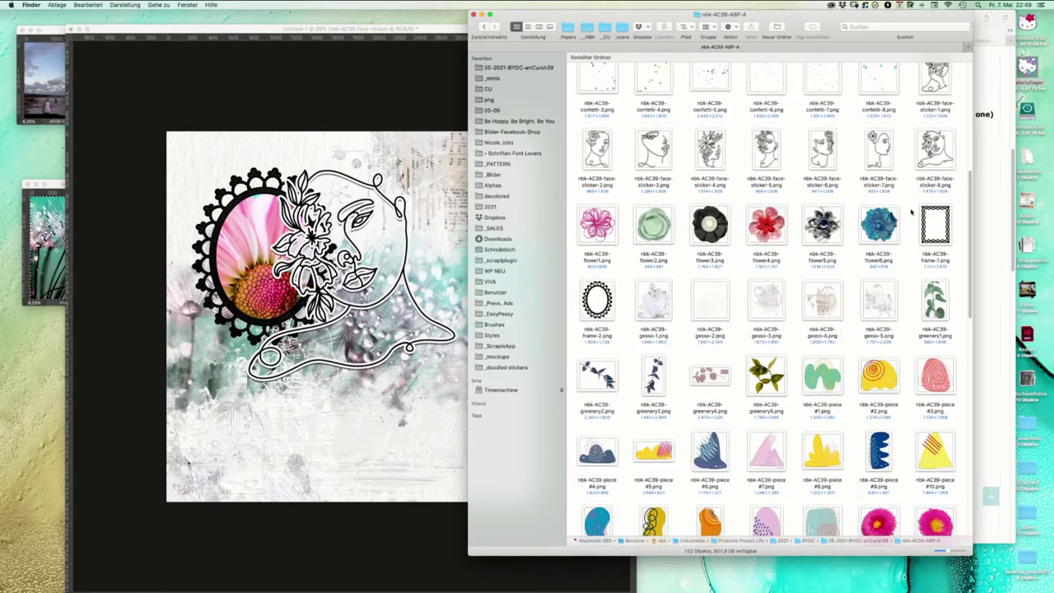
pyautogui.moveTo(910, 213); pyautogui.dragTo(286, 107)
pyautogui.keyDown('super'); pyautogui.click(599, 227); pyautogui.keyUp('super')
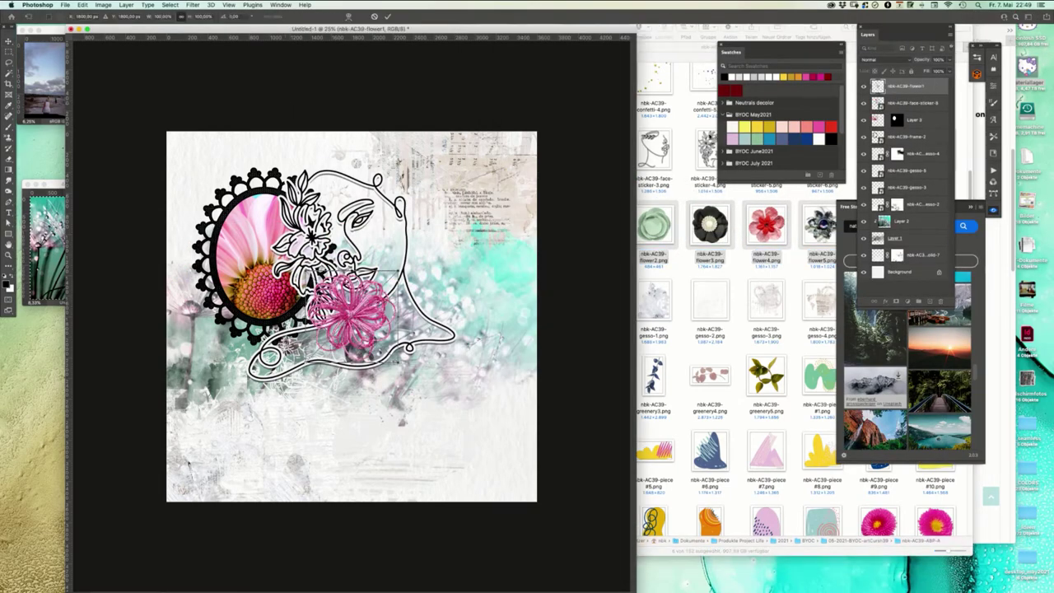
pyautogui.press('Return')
pyautogui.press('Return')
pyautogui.press('Return')
pyautogui.press('Return')
pyautogui.press('Return')
pyautogui.press('Return')
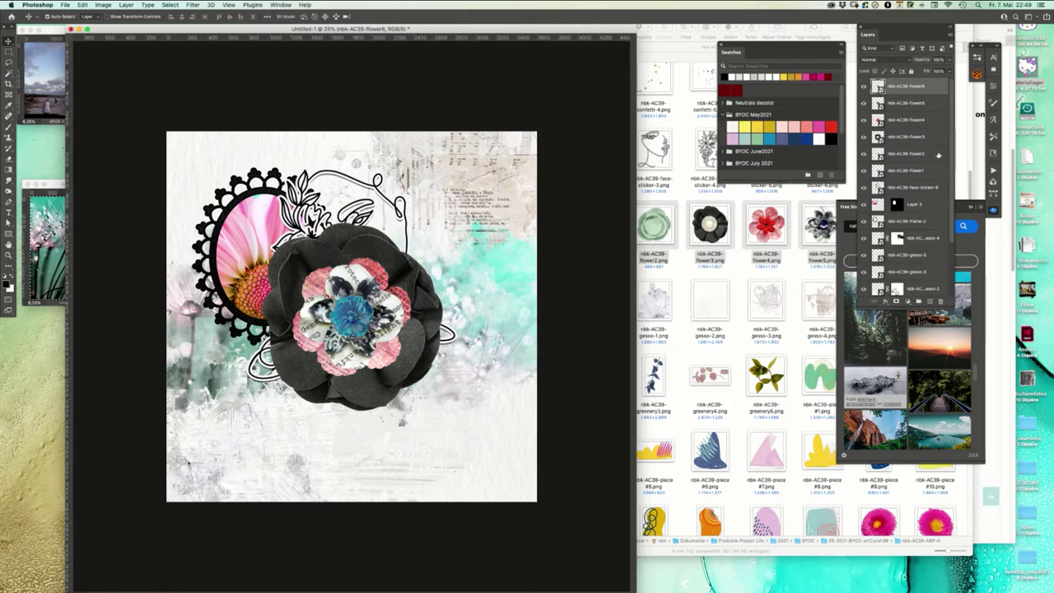
# - Scale down all six flower layers together and move the stack to the upper edge between the oval frame and the face's hair
pyautogui.keyDown('shift'); pyautogui.click(915, 171); pyautogui.keyUp('shift')
pyautogui.press('super+t')
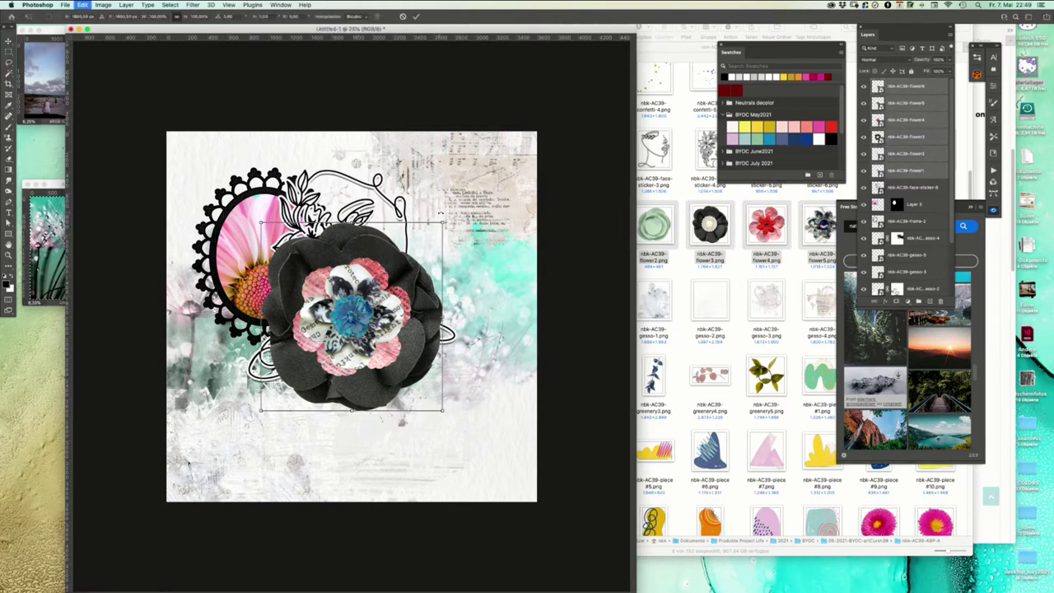
pyautogui.moveTo(445, 223); pyautogui.dragTo(344, 191)
pyautogui.press('Return')
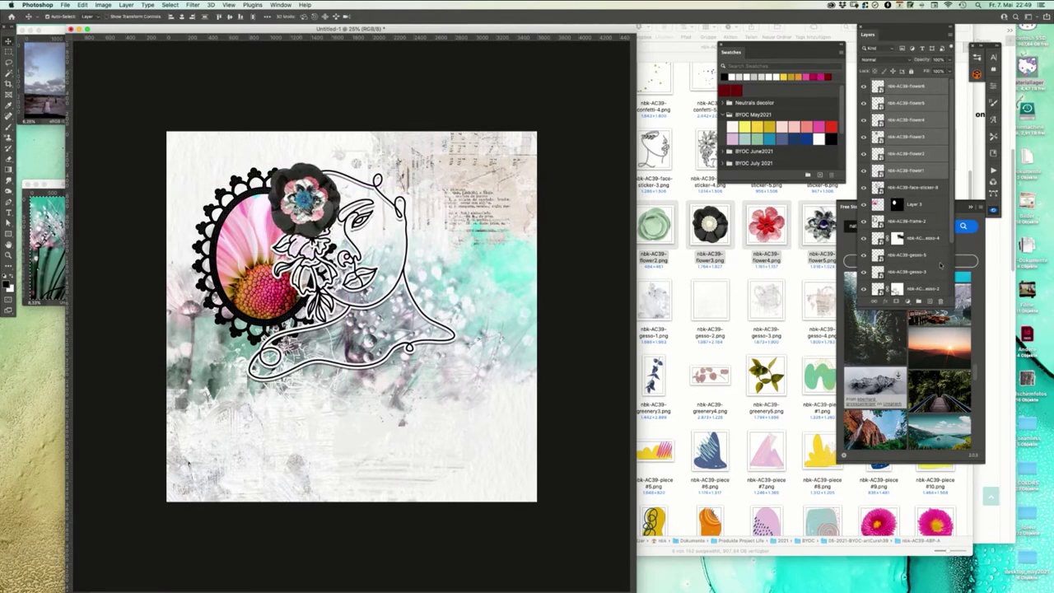
# - Apply a drop shadow style from the Wichtige style group to all six flower layers
pyautogui.click(993, 211)
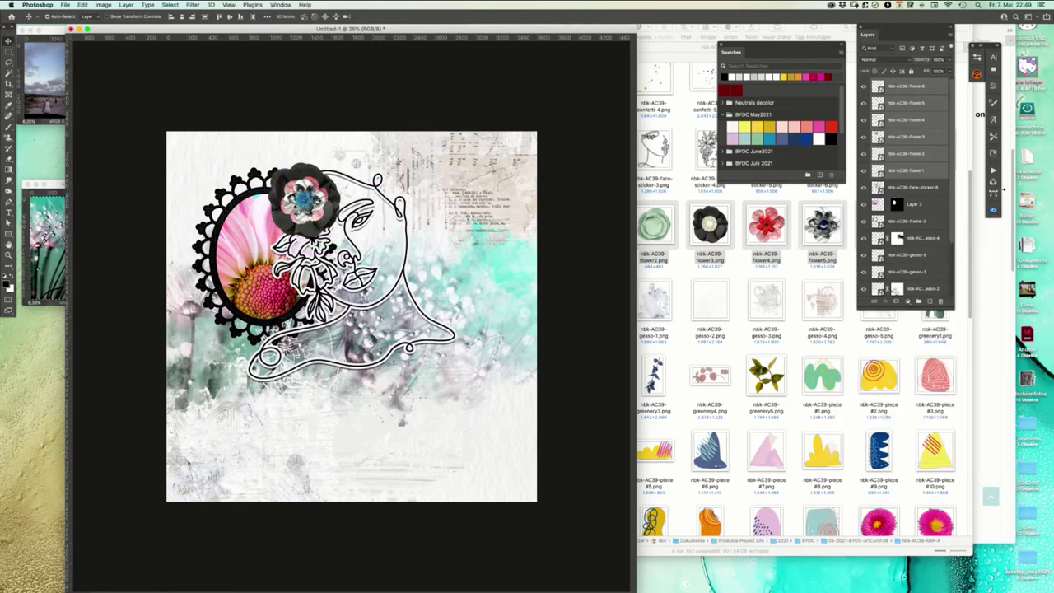
pyautogui.click(280, 5)
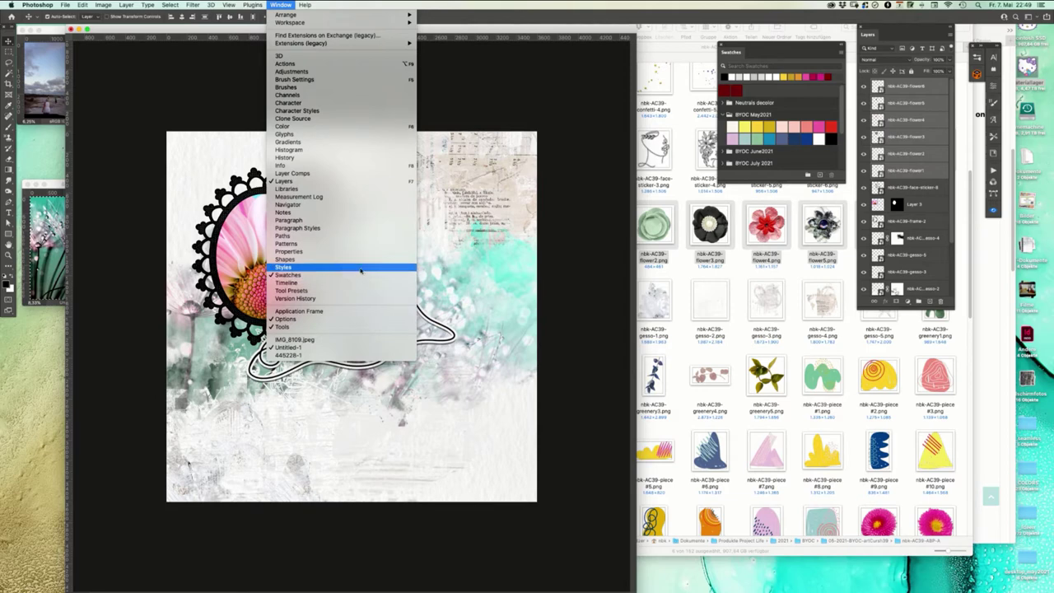
pyautogui.click(348, 267)
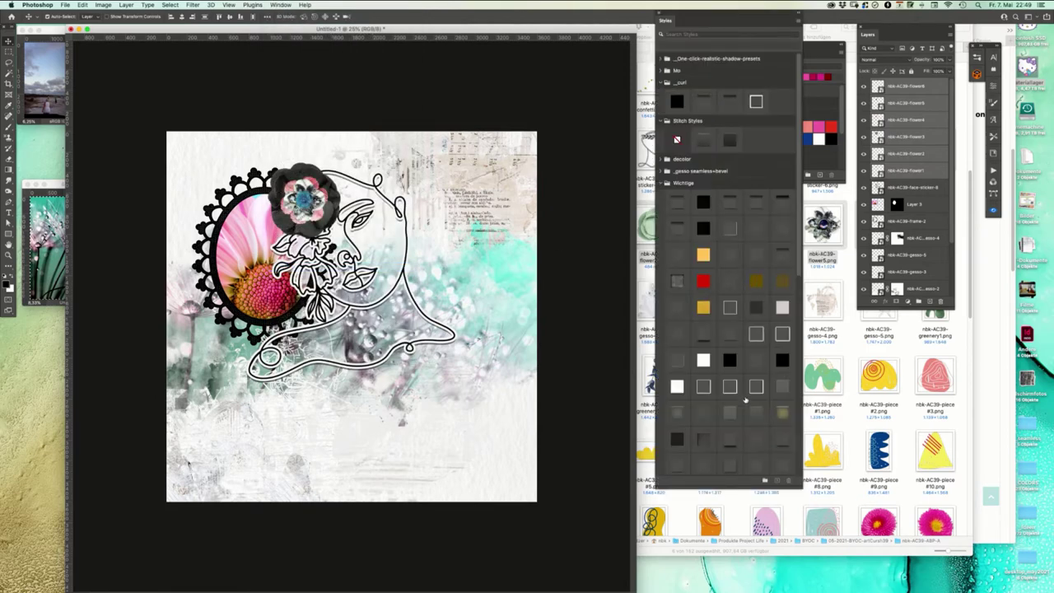
pyautogui.click(730, 335)
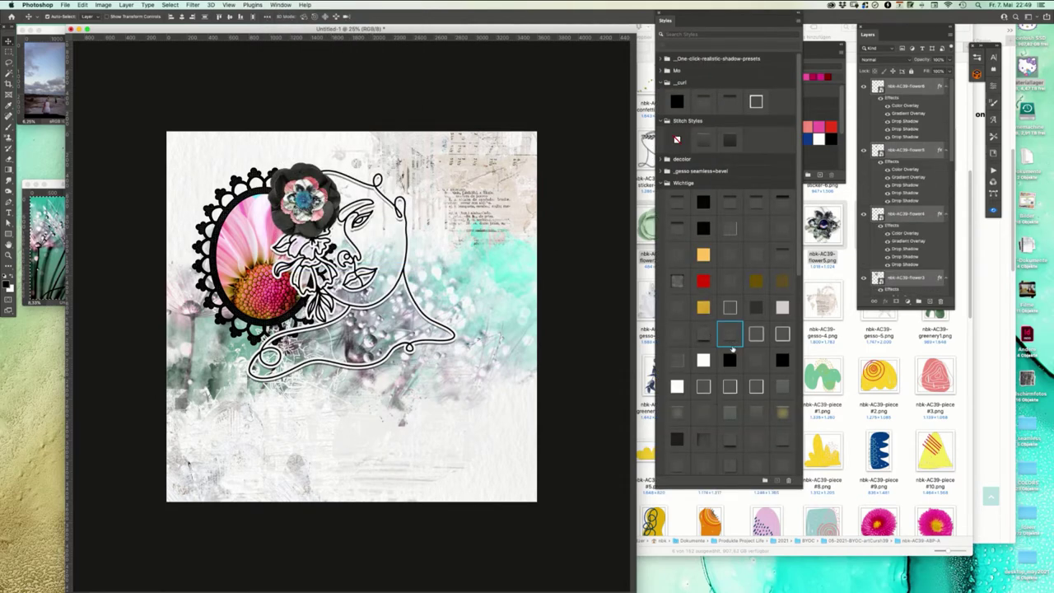
pyautogui.click(704, 334)
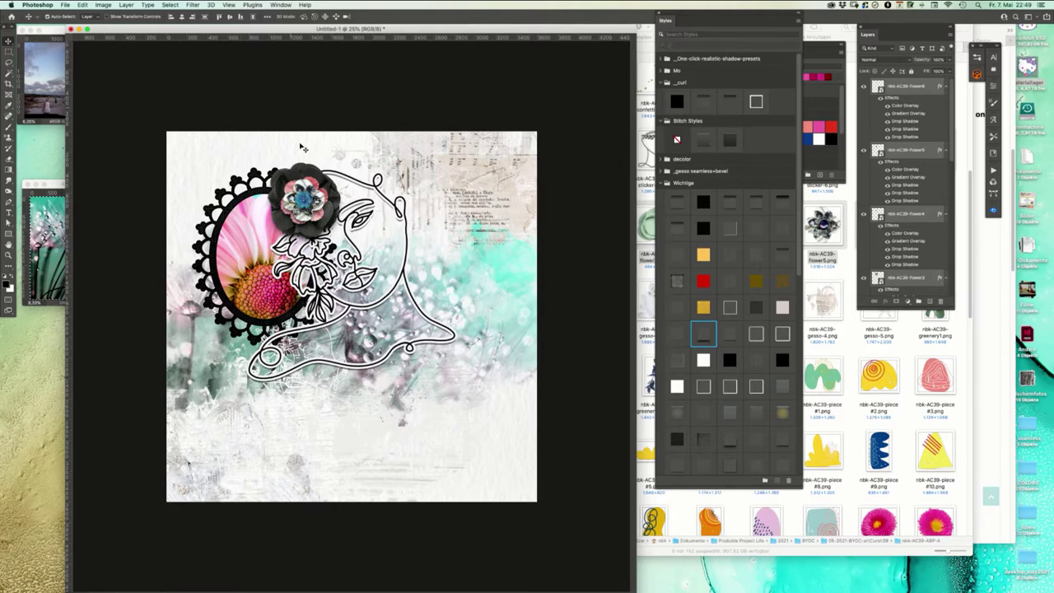
# - Separate the flower stack, moving the blue flower above the face's forehead and the silver and red flowers below the black one
pyautogui.click(303, 146)
pyautogui.moveTo(306, 200); pyautogui.dragTo(352, 151)
pyautogui.press('super+t')
pyautogui.press('Return')
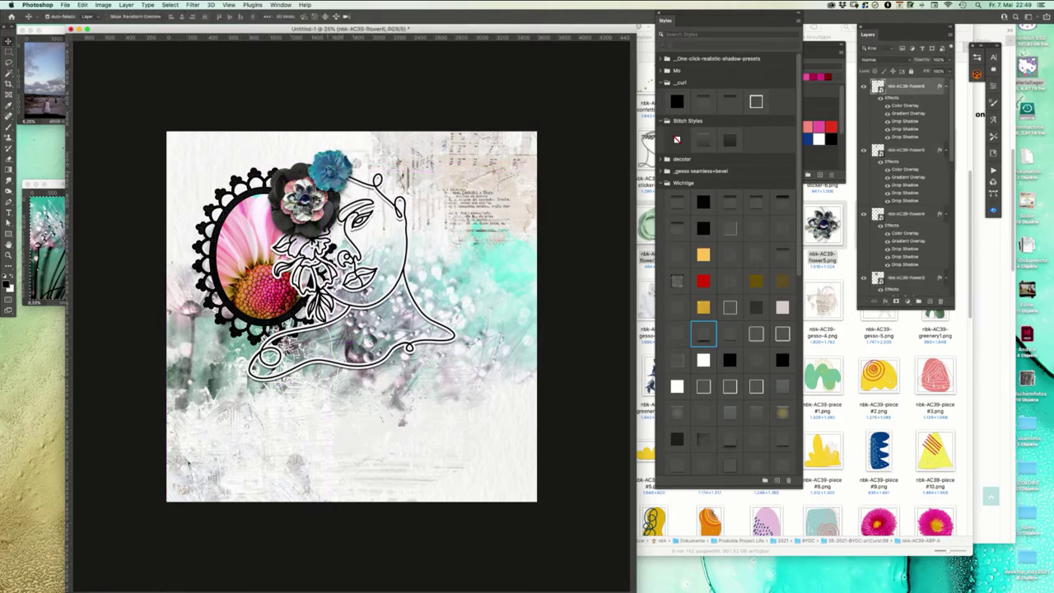
pyautogui.moveTo(304, 201); pyautogui.dragTo(316, 237)
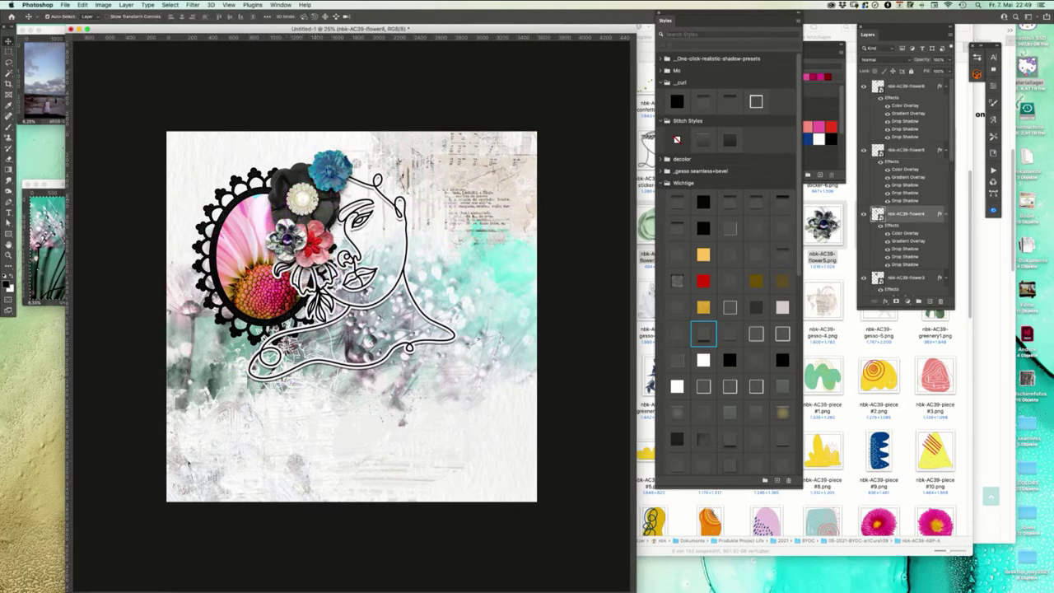
# - Scale down the black flower with the pearl center slightly
pyautogui.click(314, 200)
pyautogui.press('super+t')
pyautogui.moveTo(341, 162); pyautogui.dragTo(334, 169)
pyautogui.press('Return')
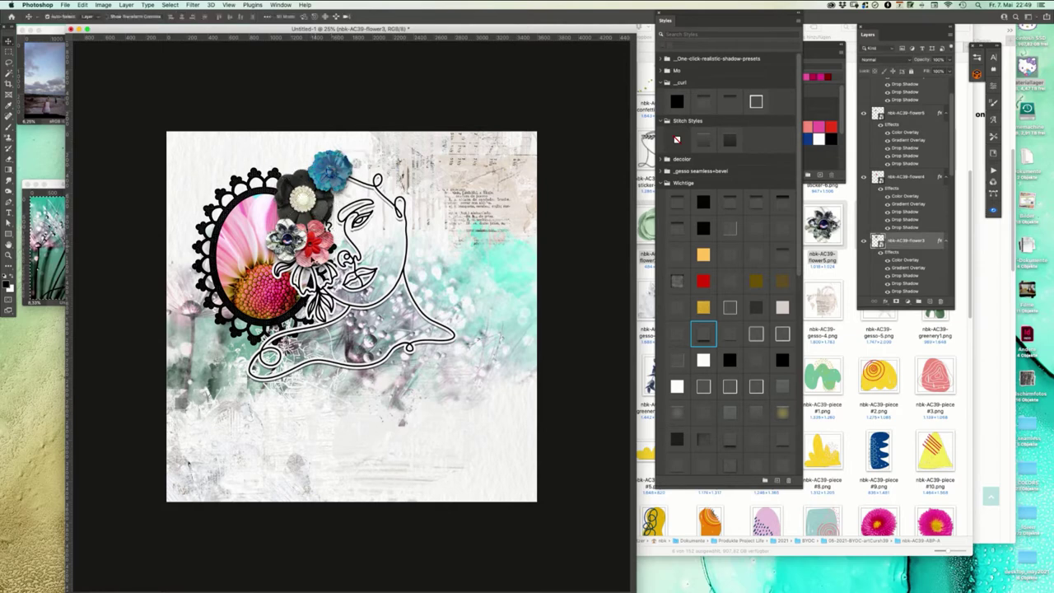
# - Arrange the mint green flower beneath the cluster and the pink looped flower beside the blue one at its upper end
pyautogui.moveTo(315, 216); pyautogui.dragTo(314, 295)
pyautogui.press('super+t')
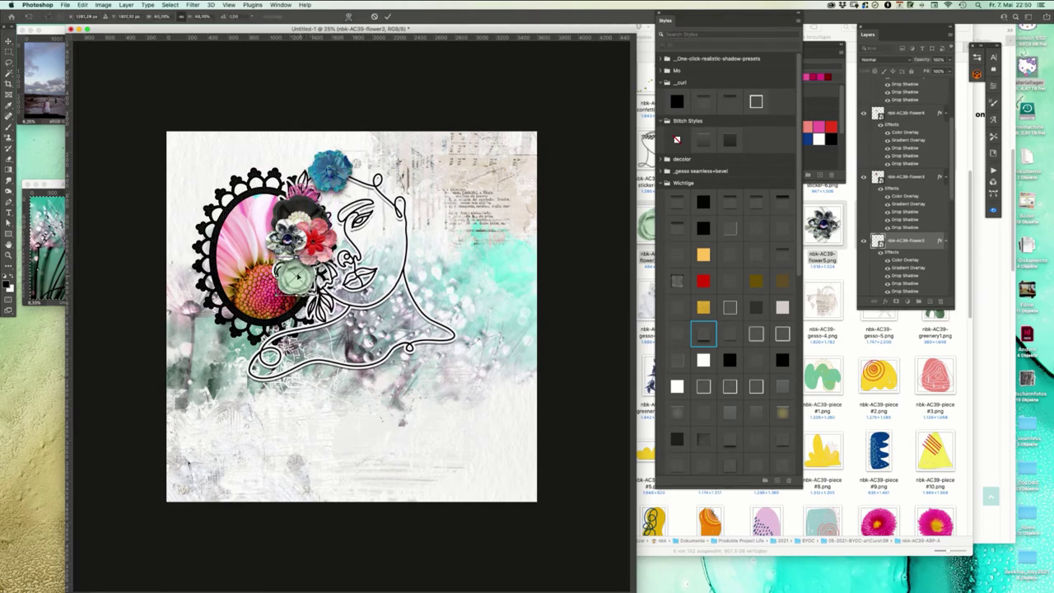
pyautogui.press('Return')
pyautogui.moveTo(303, 190)
pyautogui.mouseDown()
pyautogui.moveTo(304, 176)
pyautogui.moveTo(300, 184)
pyautogui.moveTo(329, 161)
pyautogui.moveTo(301, 189)
pyautogui.mouseUp()
pyautogui.press('super+t')
pyautogui.press('Return')
pyautogui.moveTo(298, 285); pyautogui.dragTo(294, 275)
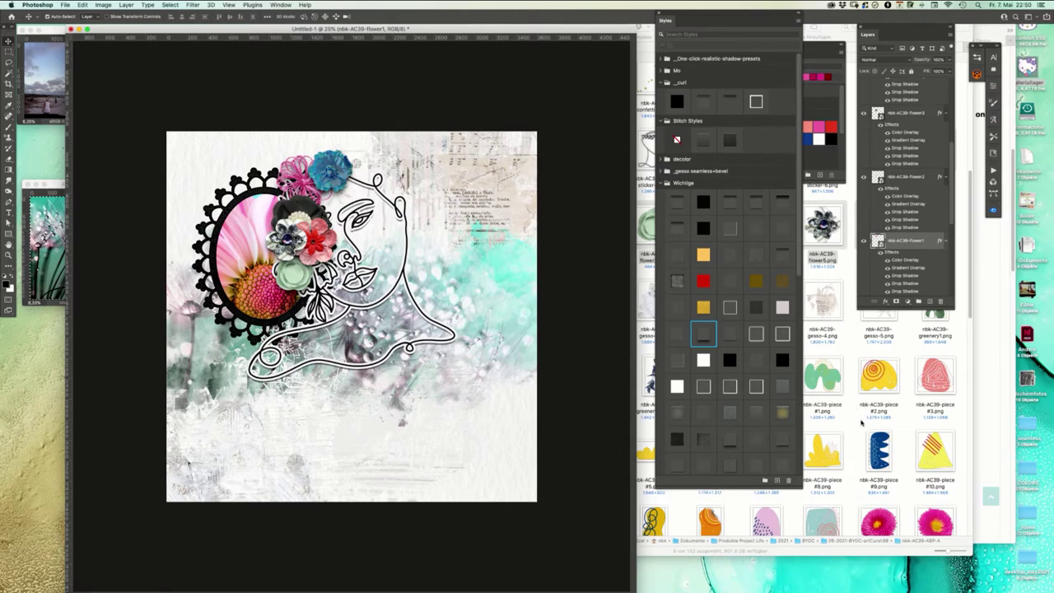
# - Place nbk-AC39-greenery5.png from the Finder folder over the flower cluster, scaled down, rotated about 43 degrees and shifted toward the oval frame
pyautogui.click(874, 425)
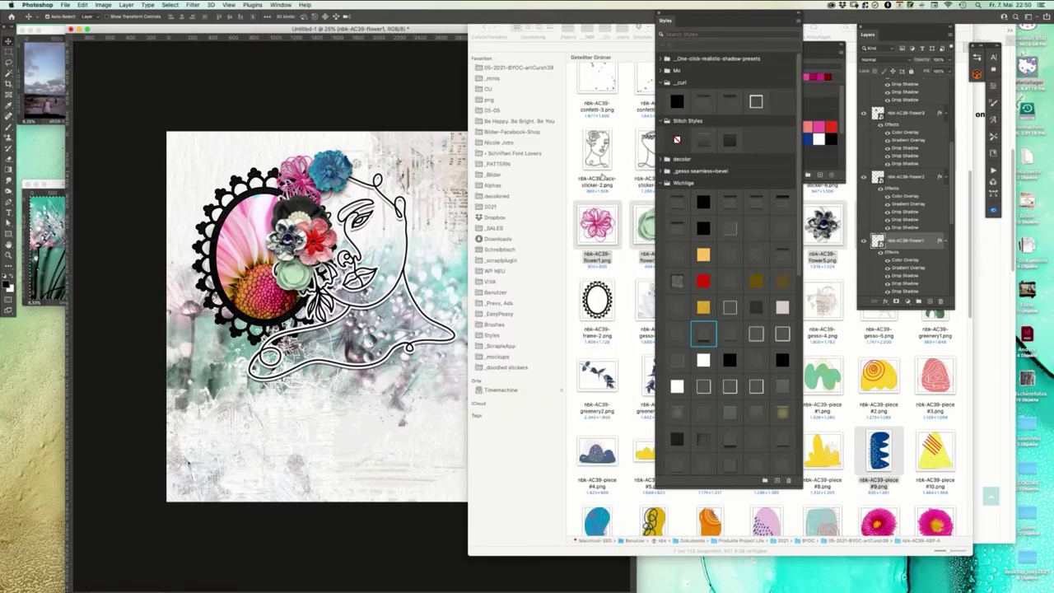
pyautogui.press('super+Tab')
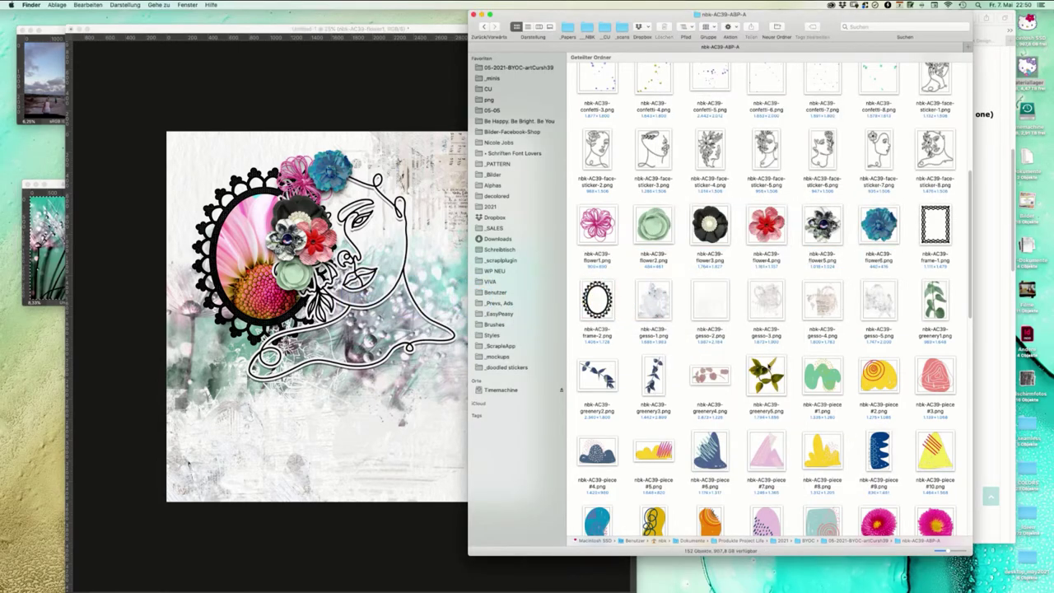
pyautogui.click(768, 375)
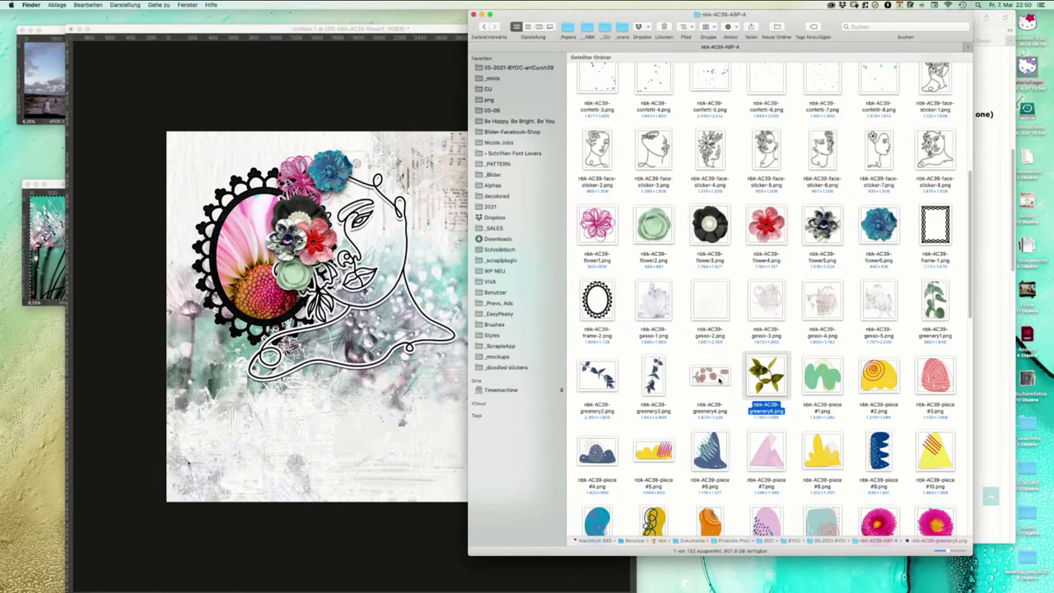
pyautogui.moveTo(765, 374); pyautogui.dragTo(370, 247)
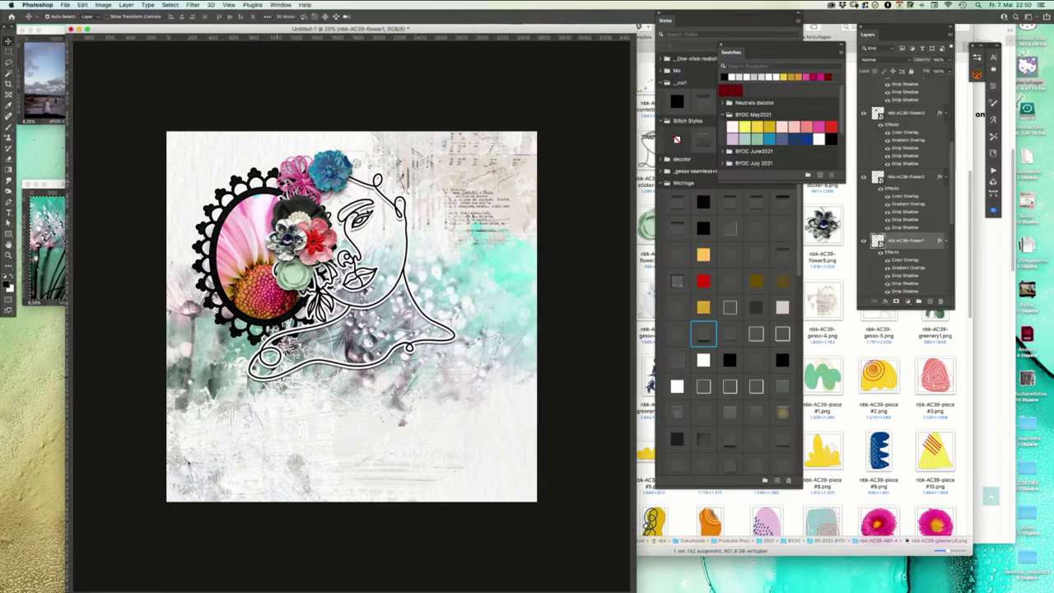
pyautogui.moveTo(444, 221); pyautogui.dragTo(416, 250)
pyautogui.moveTo(359, 333); pyautogui.dragTo(308, 232)
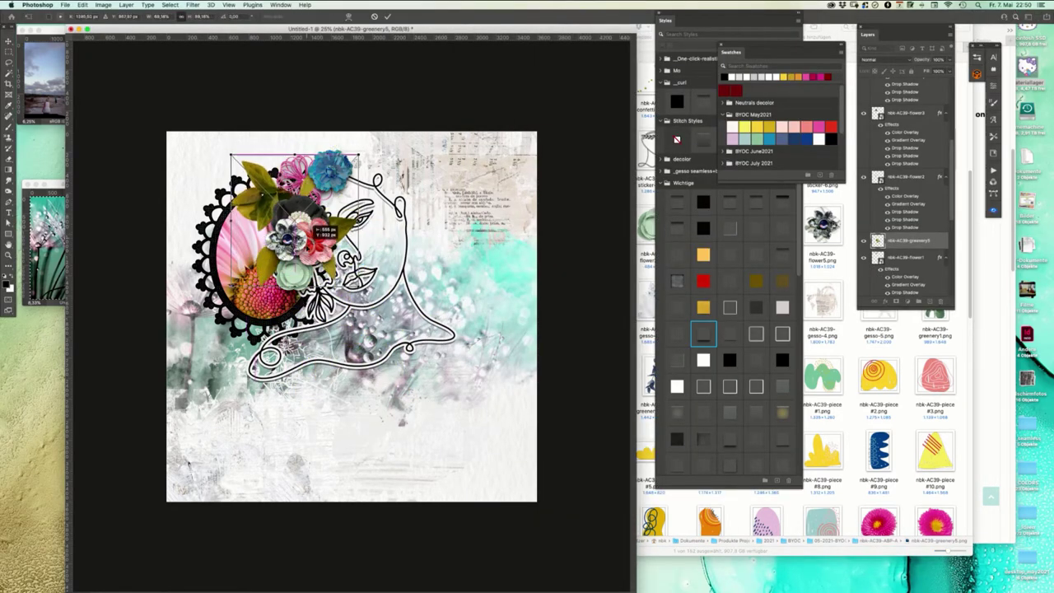
pyautogui.moveTo(377, 141); pyautogui.dragTo(388, 216)
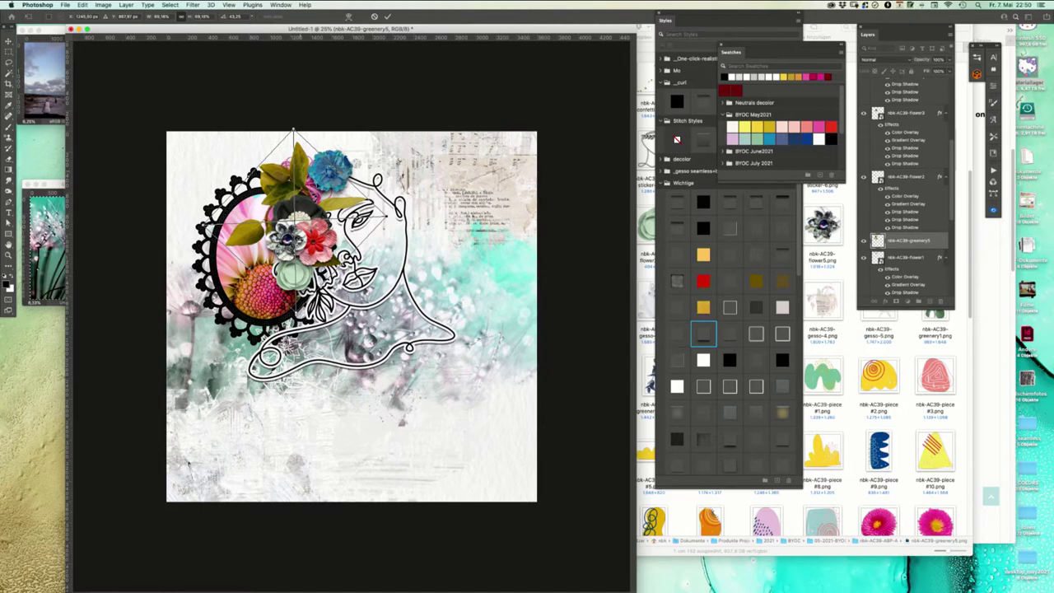
pyautogui.press('Return')
pyautogui.press('super+t')
pyautogui.moveTo(387, 216); pyautogui.dragTo(350, 201)
pyautogui.press('Return')
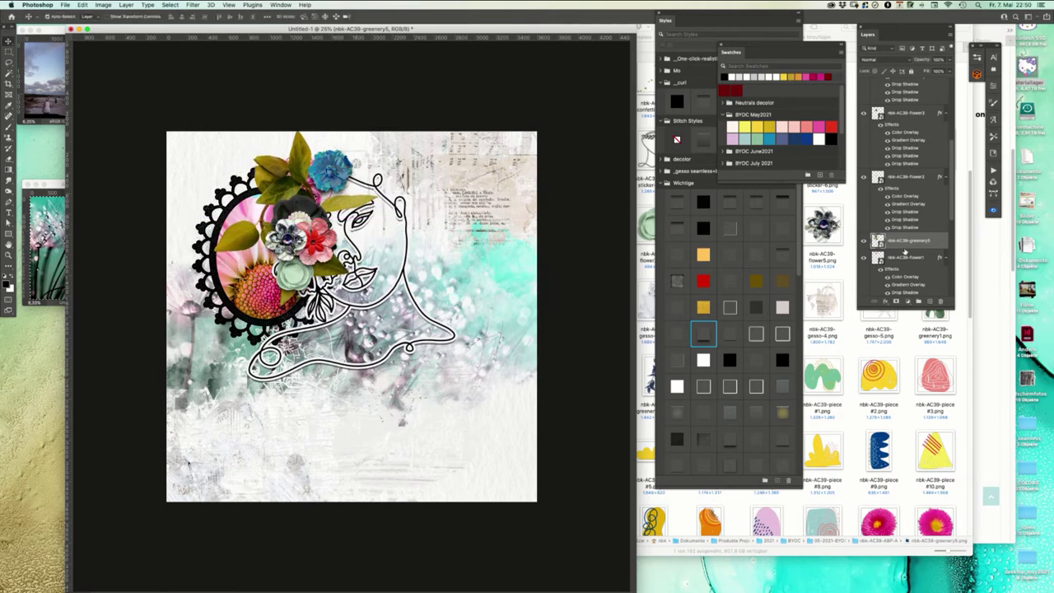
# - Move the greenery5 layer below the face sticker layer and apply a drop shadow style from the Wichtige group to it
pyautogui.moveTo(898, 308); pyautogui.dragTo(901, 499)
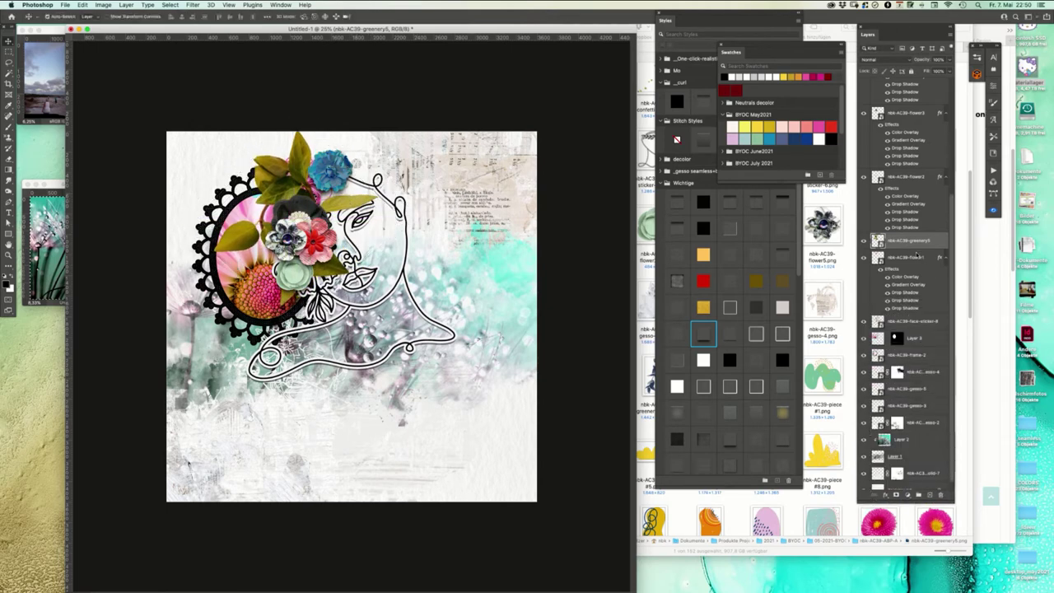
pyautogui.moveTo(911, 411); pyautogui.dragTo(918, 319)
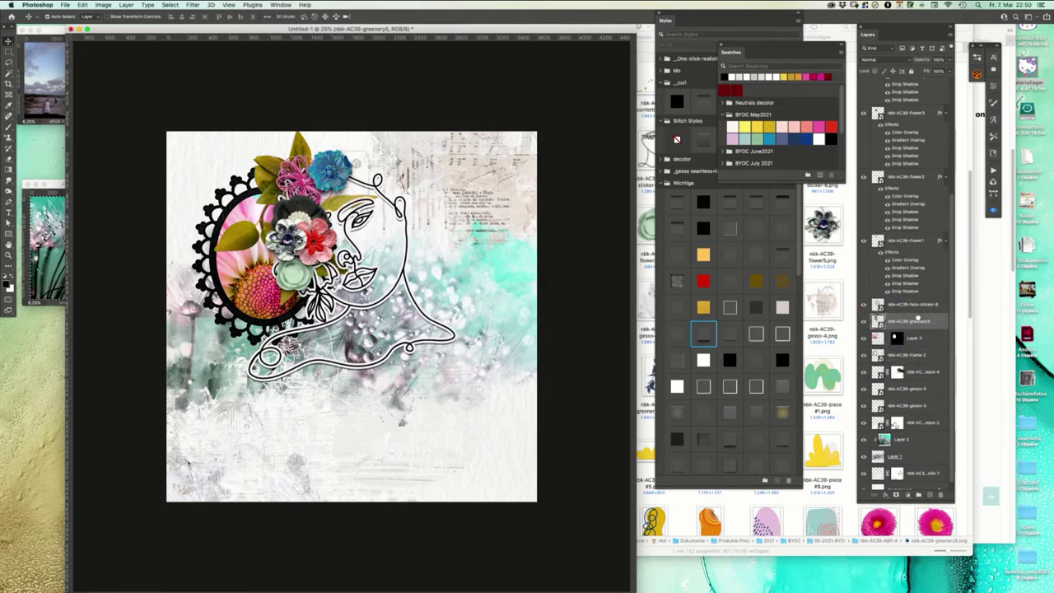
pyautogui.click(703, 340)
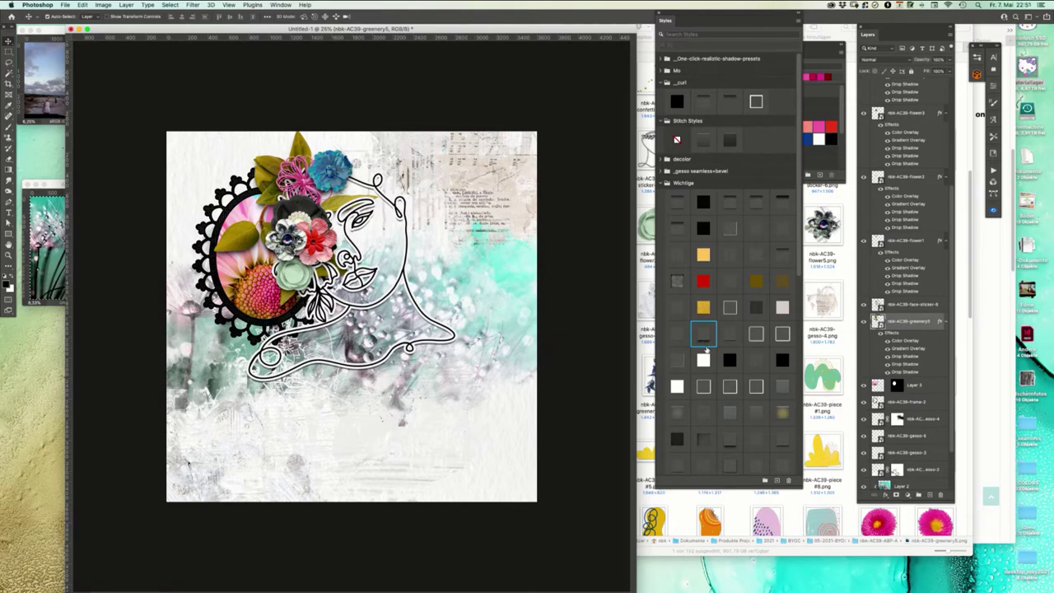
pyautogui.click(729, 441)
pyautogui.moveTo(246, 230); pyautogui.dragTo(251, 228)
# - Place nbk-AC39-piece #14.png from the Finder folder behind the line-art face, scaled down and rotated to follow the head
pyautogui.click(794, 520)
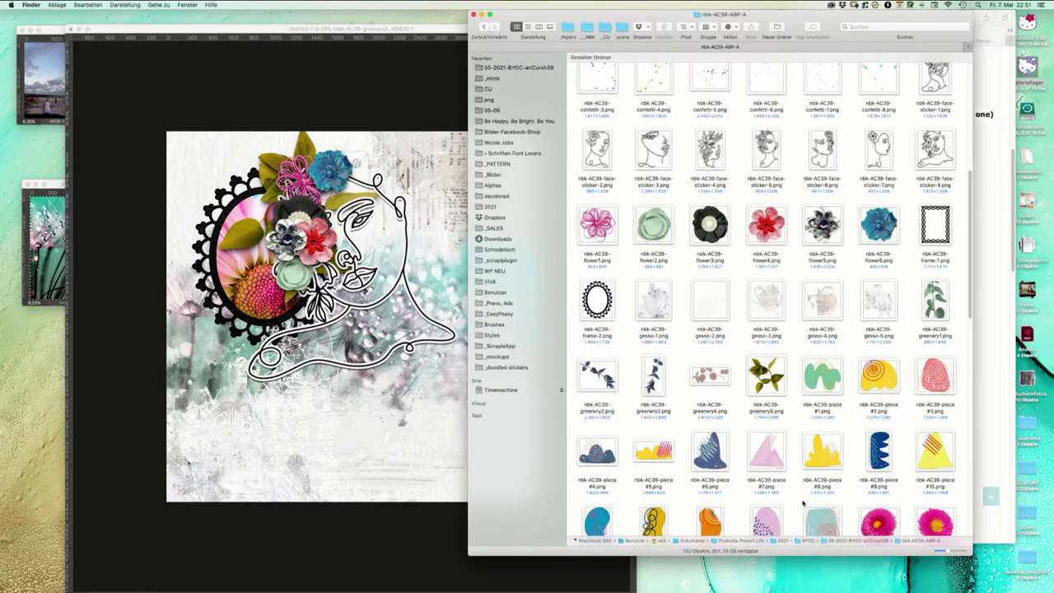
pyautogui.scroll(-10, 982, 305)
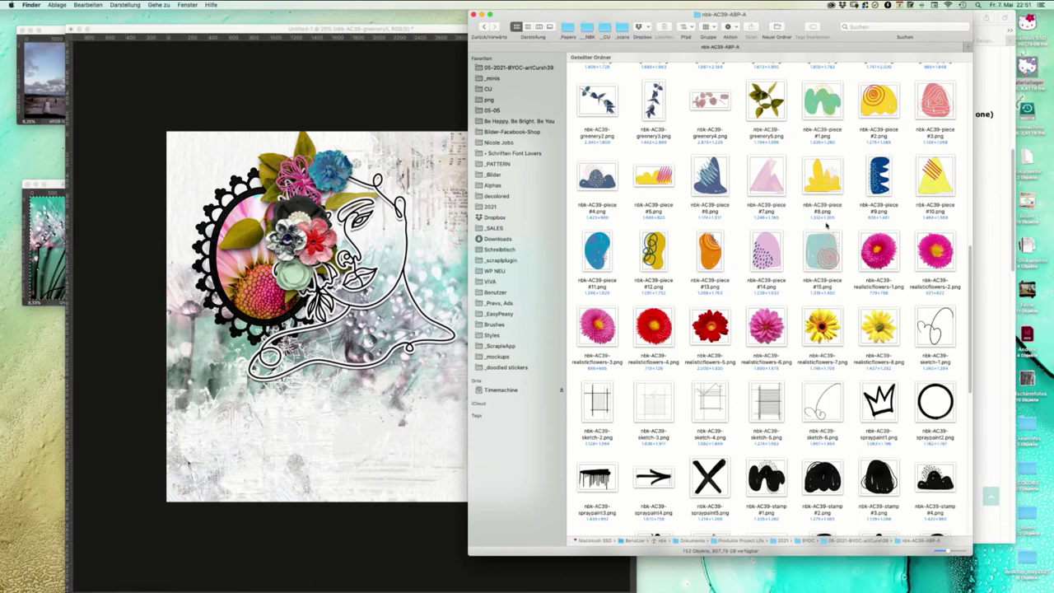
pyautogui.moveTo(774, 239); pyautogui.dragTo(362, 317)
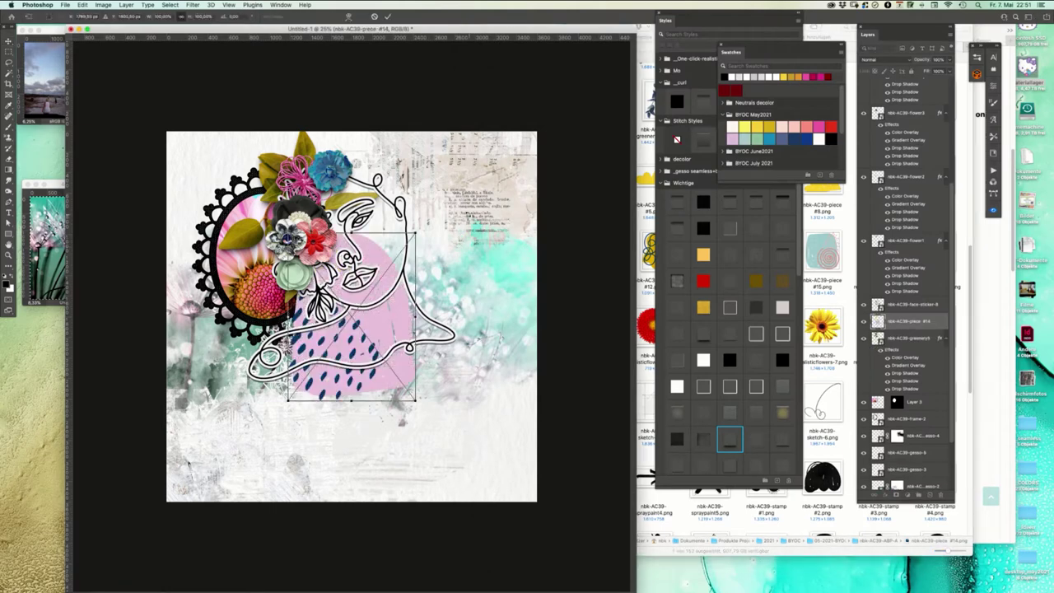
pyautogui.moveTo(460, 243); pyautogui.dragTo(442, 192)
pyautogui.moveTo(355, 315); pyautogui.dragTo(370, 244)
pyautogui.moveTo(449, 323); pyautogui.dragTo(418, 297)
pyautogui.moveTo(379, 206); pyautogui.dragTo(390, 188)
pyautogui.press('Return')
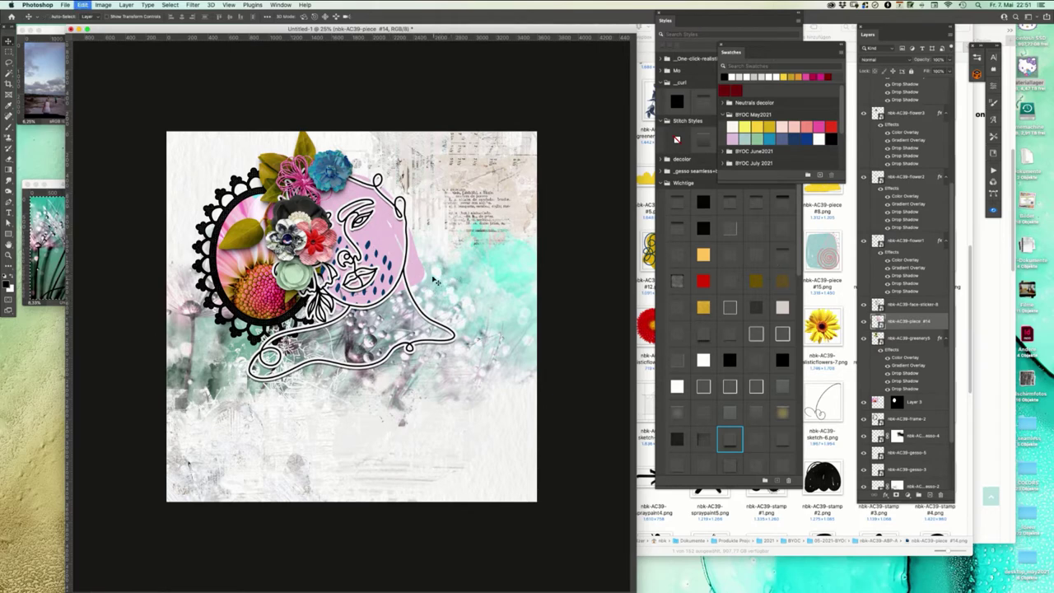
# - Reduce and shift the pink piece #14 shape so it fits inside the face outline
pyautogui.hotkey('ctrl', 't')
pyautogui.moveTo(416, 147); pyautogui.dragTo(399, 152)
pyautogui.moveTo(378, 230); pyautogui.dragTo(369, 237)
pyautogui.press('Return')
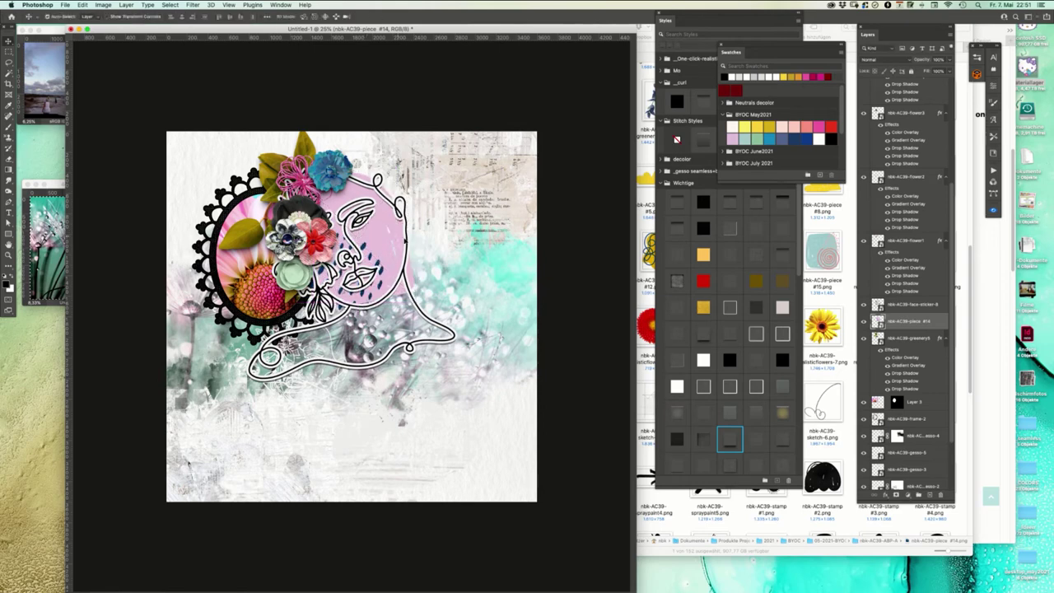
# - Place nbk-AC39-spraypaint1.png, the black crown, scaled down and tilted above the oval frame, and shift the greenery slightly toward the face
pyautogui.click(842, 305)
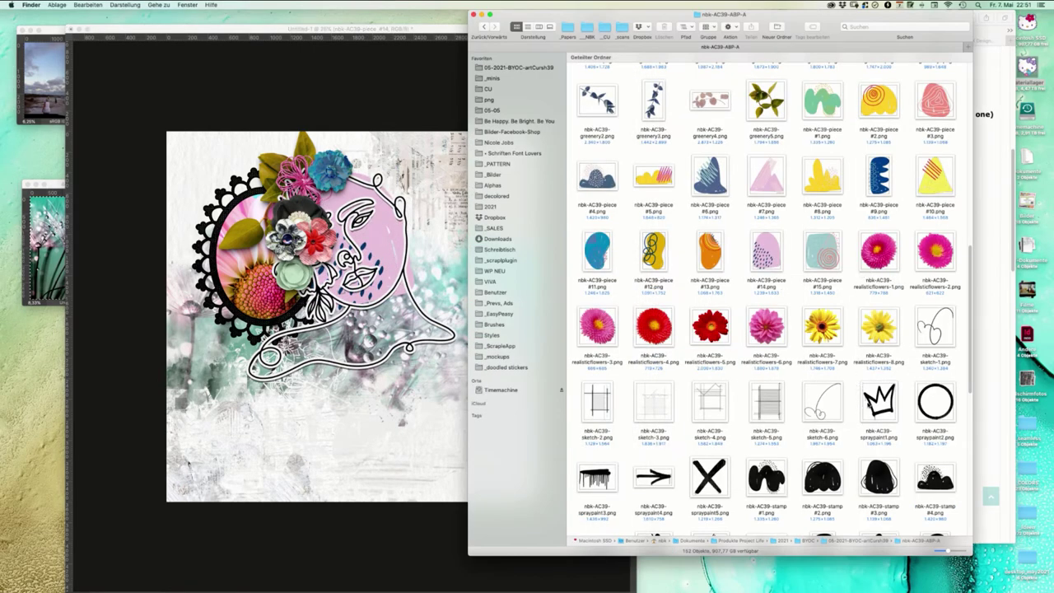
pyautogui.moveTo(869, 404)
pyautogui.mouseDown()
pyautogui.moveTo(592, 376)
pyautogui.moveTo(463, 240)
pyautogui.moveTo(607, 298)
pyautogui.moveTo(303, 167)
pyautogui.mouseUp()
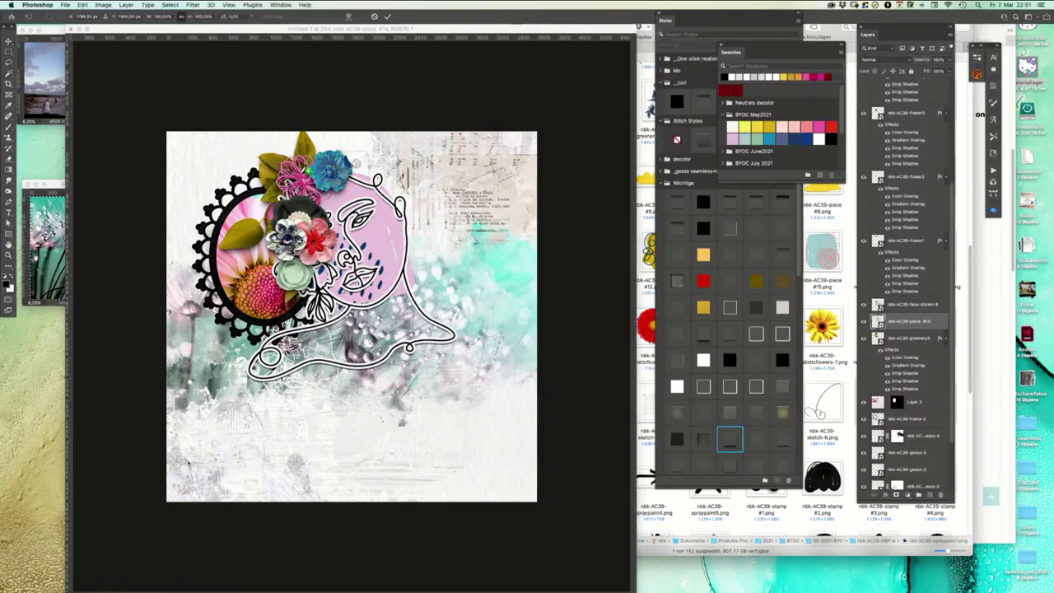
pyautogui.moveTo(404, 256)
pyautogui.mouseDown()
pyautogui.moveTo(395, 275)
pyautogui.moveTo(400, 238)
pyautogui.moveTo(406, 264)
pyautogui.moveTo(391, 316)
pyautogui.moveTo(399, 333)
pyautogui.mouseUp()
pyautogui.moveTo(340, 349); pyautogui.dragTo(385, 155)
pyautogui.moveTo(382, 97); pyautogui.dragTo(349, 115)
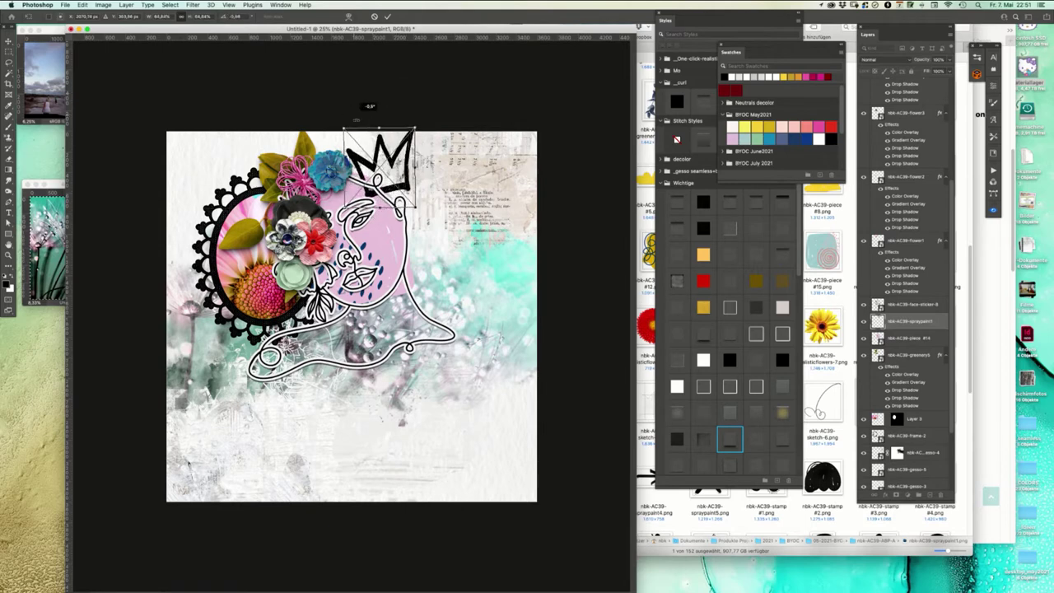
pyautogui.moveTo(402, 148); pyautogui.dragTo(305, 146)
pyautogui.moveTo(349, 114); pyautogui.dragTo(295, 125)
pyautogui.moveTo(285, 165)
pyautogui.mouseDown()
pyautogui.moveTo(267, 179)
pyautogui.moveTo(290, 157)
pyautogui.mouseUp()
pyautogui.doubleClick(272, 177)
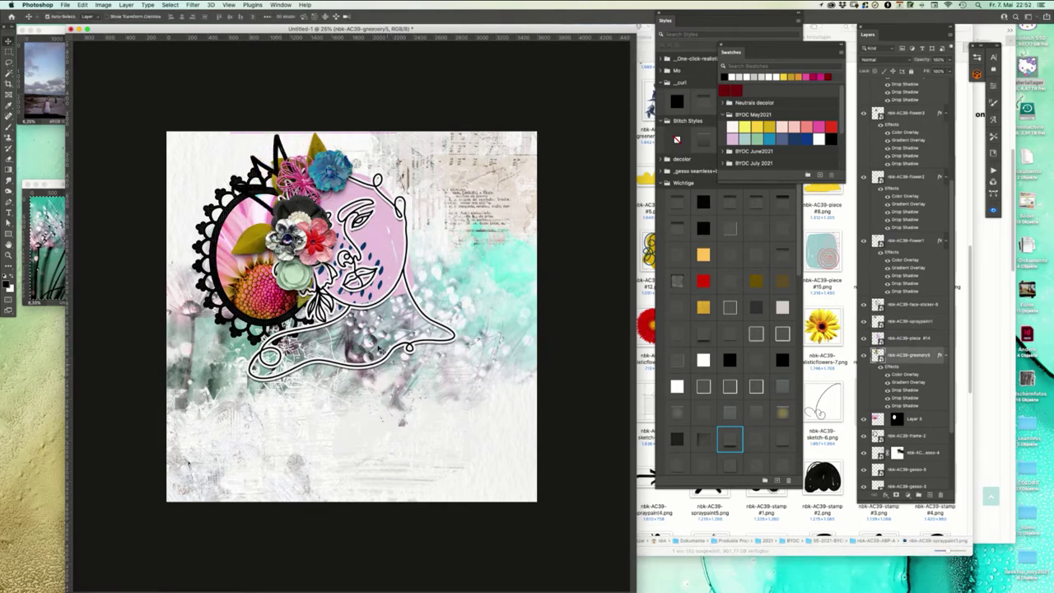
# - Nudge the nbk-AC39-frame-2 oval frame slightly to the right and link it with the Layer 3 flower photo
pyautogui.click(264, 318)
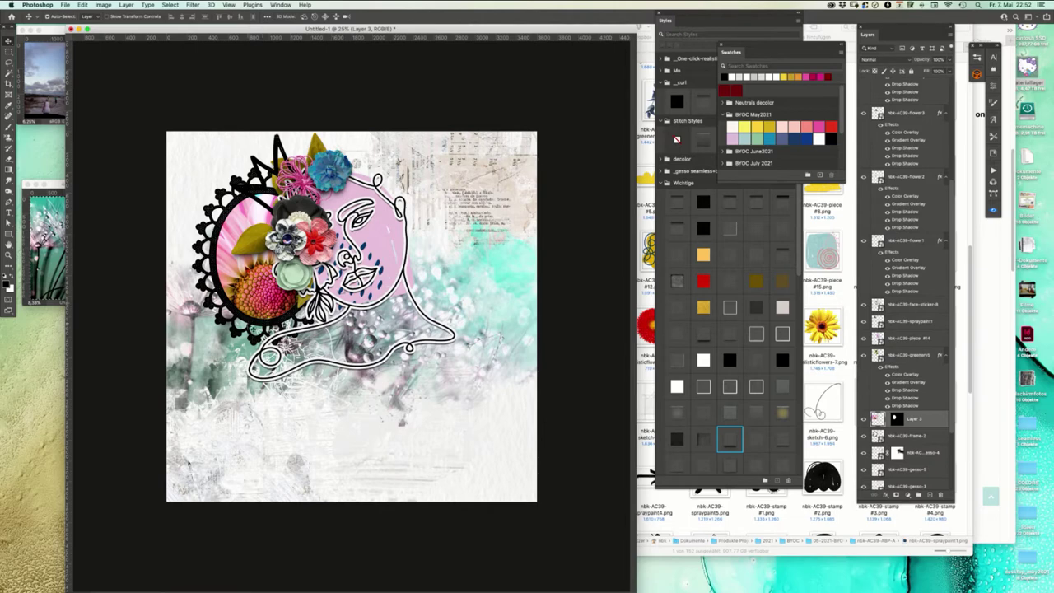
pyautogui.click(252, 326)
pyautogui.hotkey('ctrl', 't')
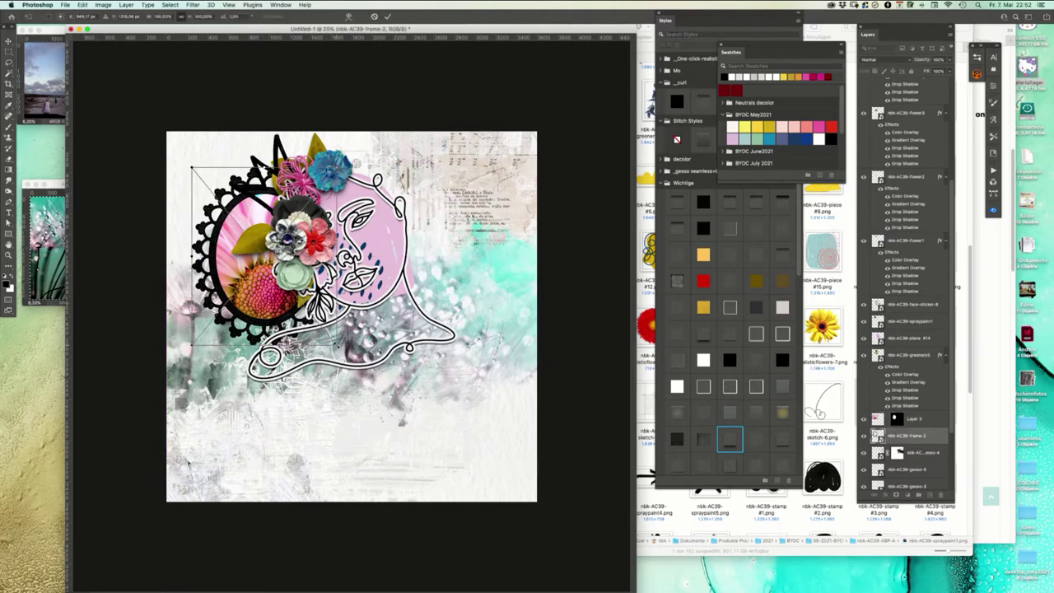
pyautogui.press('Right')
pyautogui.press('Right')
pyautogui.press('Right')
pyautogui.press('Right')
pyautogui.press('Right')
pyautogui.press('Right')
pyautogui.press('Right')
pyautogui.press('Right')
pyautogui.press('Right')
pyautogui.press('Return')
pyautogui.click(267, 309)
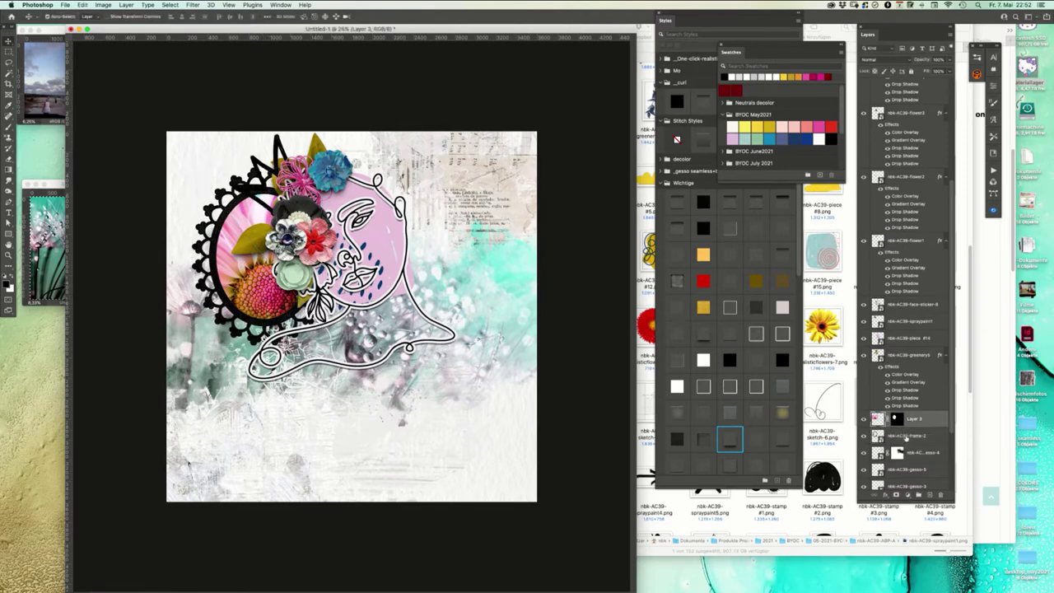
pyautogui.keyDown('shift'); pyautogui.click(905, 438); pyautogui.keyUp('shift')
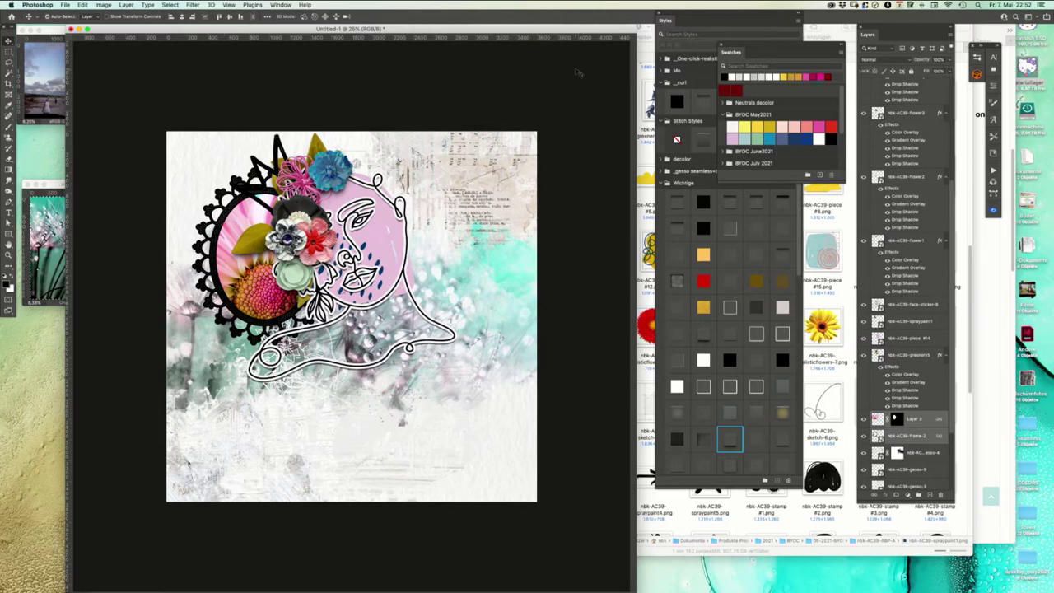
# - Move the oval frame and its linked flower photo to the upper-right corner of the page, beside the face
pyautogui.moveTo(212, 262); pyautogui.dragTo(403, 153)
pyautogui.moveTo(544, 315); pyautogui.dragTo(484, 452)
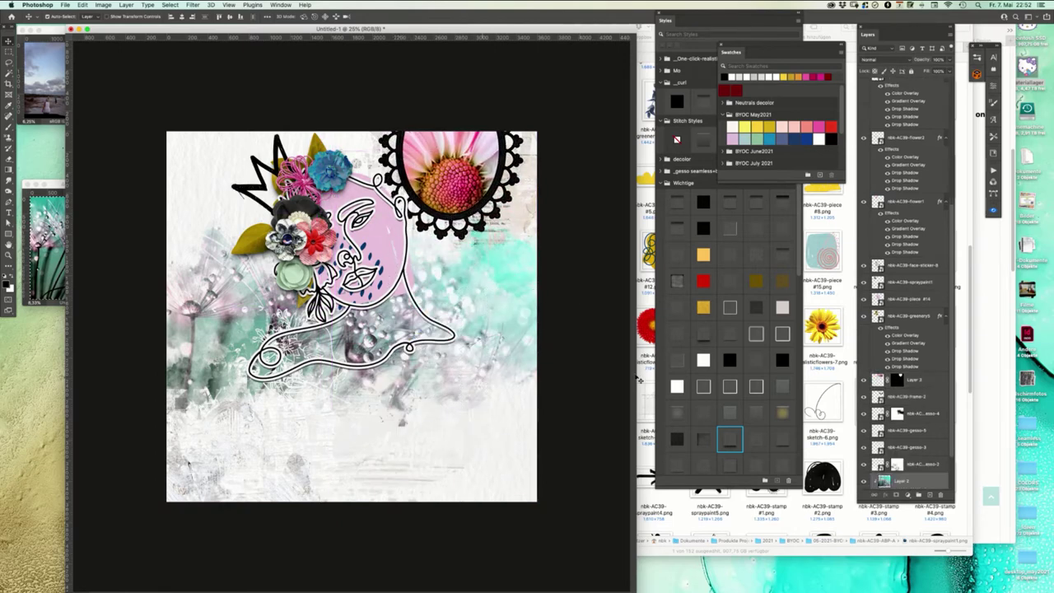
# - Lock all background layers from nbk-AC39-gesso-4 down to the one directly above the Background layer
pyautogui.click(925, 414)
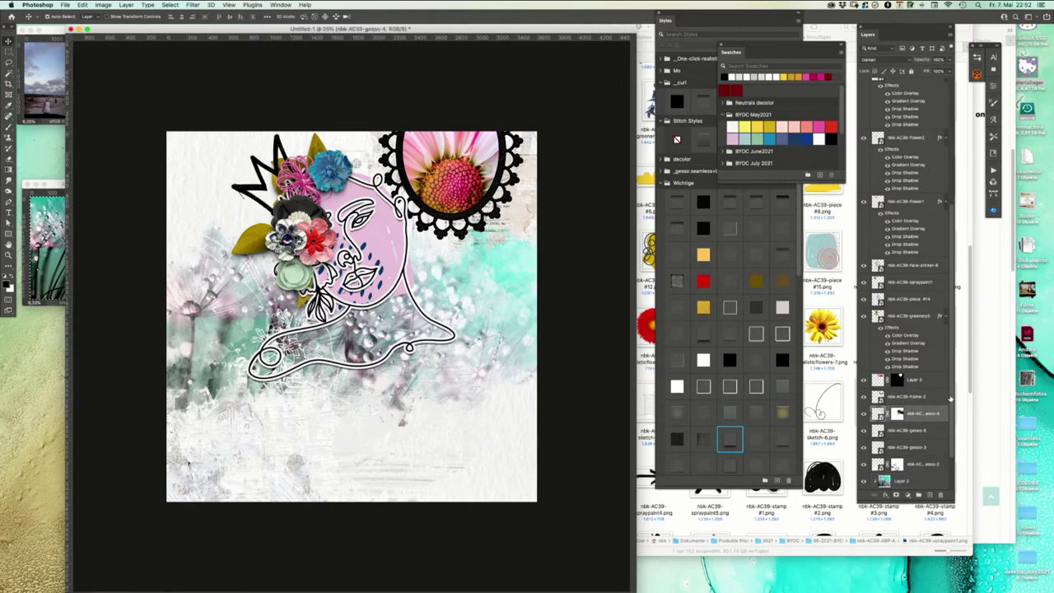
pyautogui.scroll(-2, 944, 438)
pyautogui.keyDown('shift'); pyautogui.click(914, 464); pyautogui.keyUp('shift')
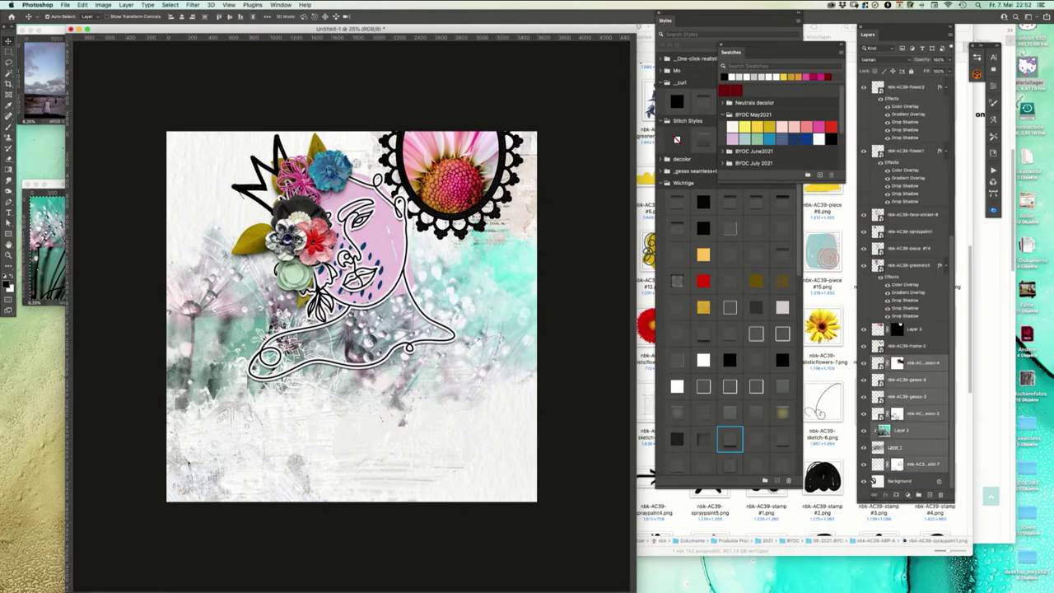
pyautogui.click(911, 71)
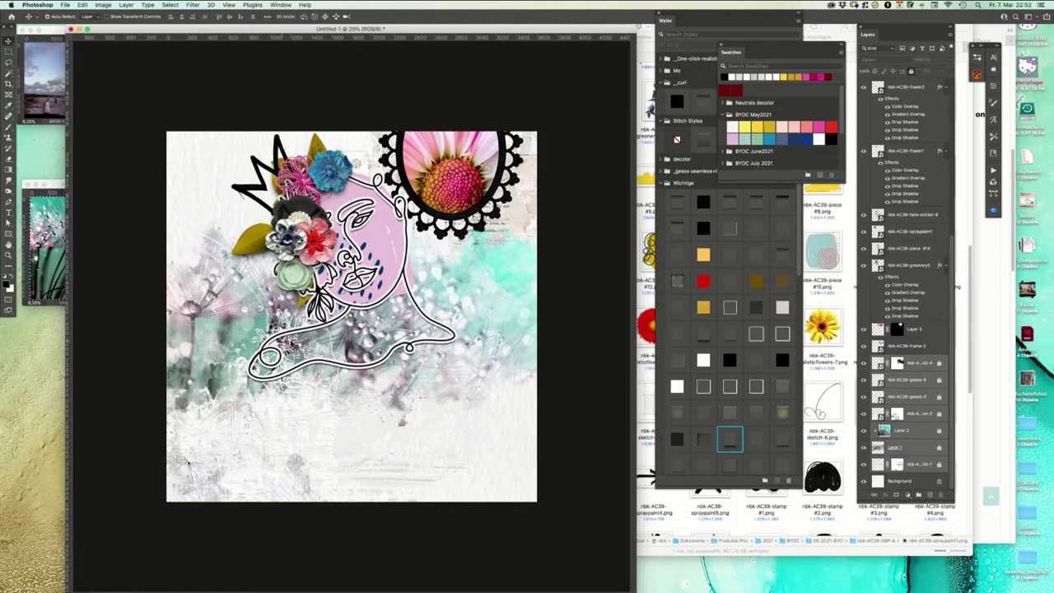
# - Move the face, flowers, greenery, crown and framed photo together straight down toward the lower half of the page
pyautogui.moveTo(239, 103); pyautogui.dragTo(352, 380)
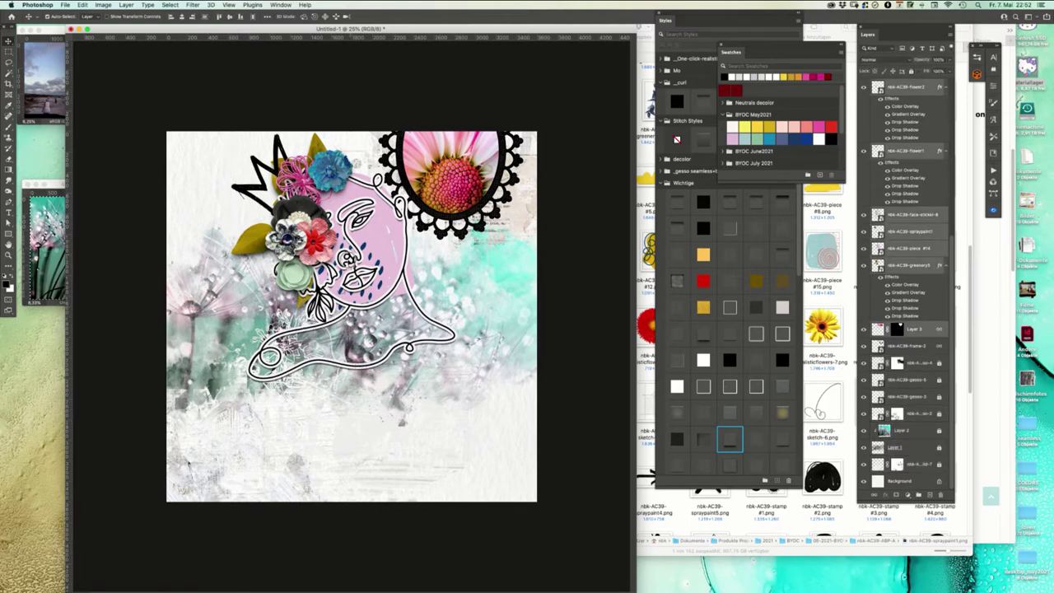
pyautogui.moveTo(351, 257)
pyautogui.mouseDown()
pyautogui.moveTo(339, 307)
pyautogui.moveTo(385, 306)
pyautogui.moveTo(351, 354)
pyautogui.mouseUp()
pyautogui.click(472, 111)
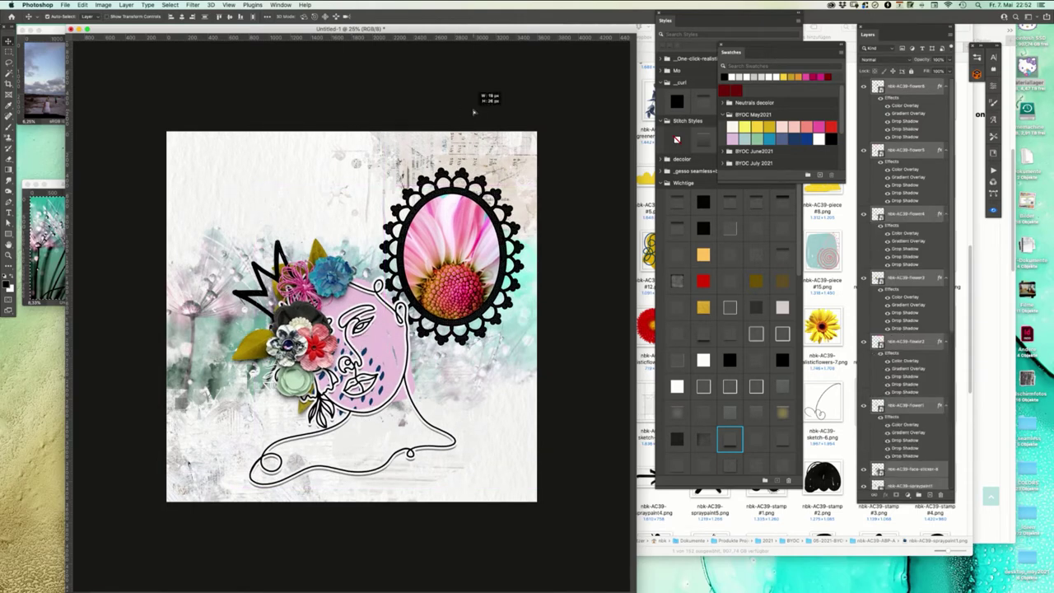
# - Move the framed flower photo up to the page's top edge and shift the decorated face group slightly left and up
pyautogui.moveTo(468, 204); pyautogui.dragTo(468, 103)
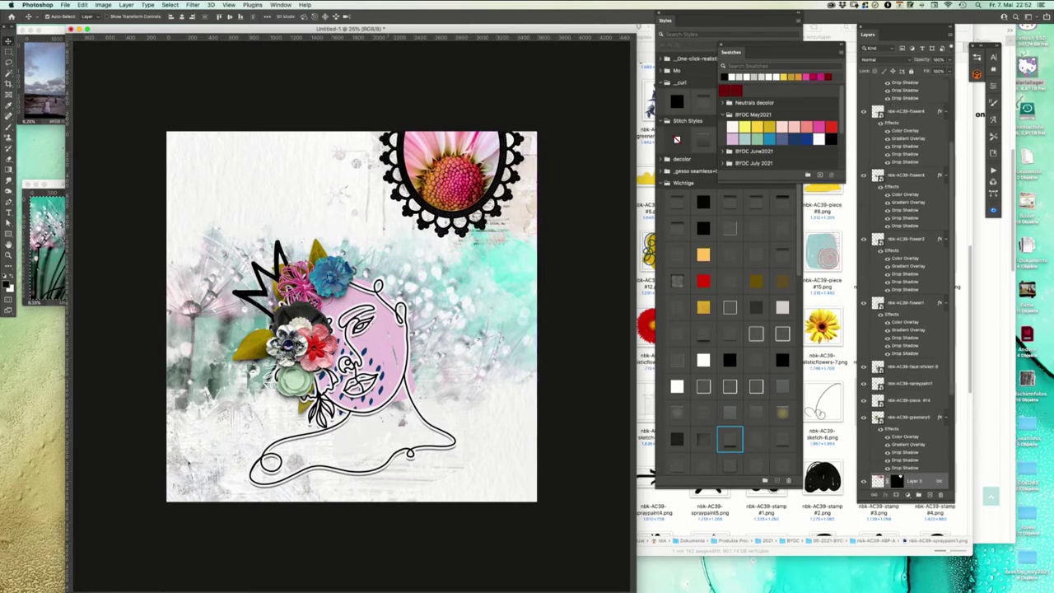
pyautogui.click(365, 101)
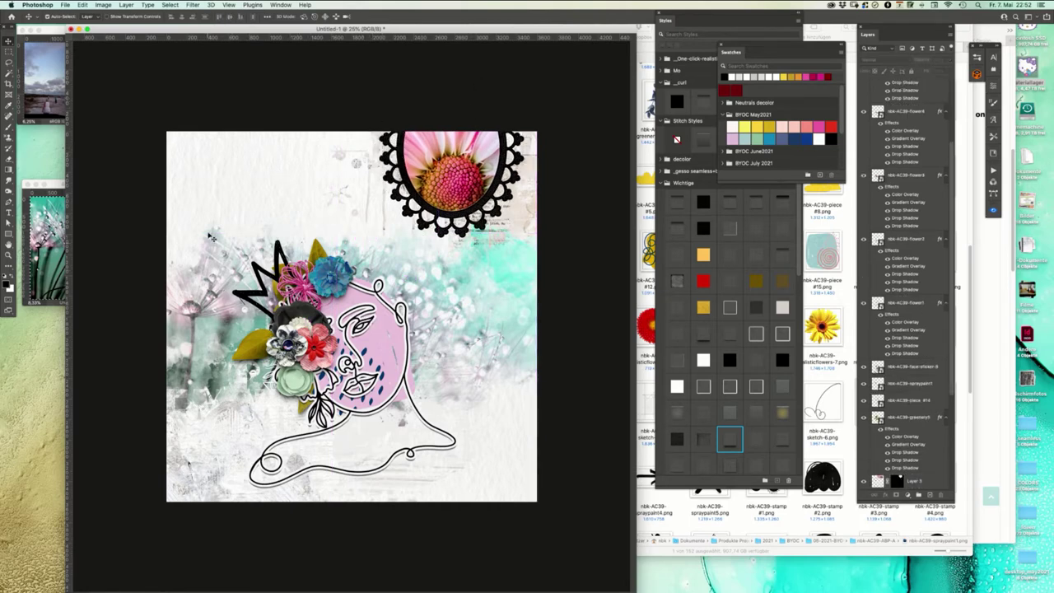
pyautogui.moveTo(367, 365); pyautogui.dragTo(354, 342)
# - Delete the purple piece behind the face and place nbk-AC39-piece #13.png there, rotated about -24° and scaled to about 76%
pyautogui.click(333, 196)
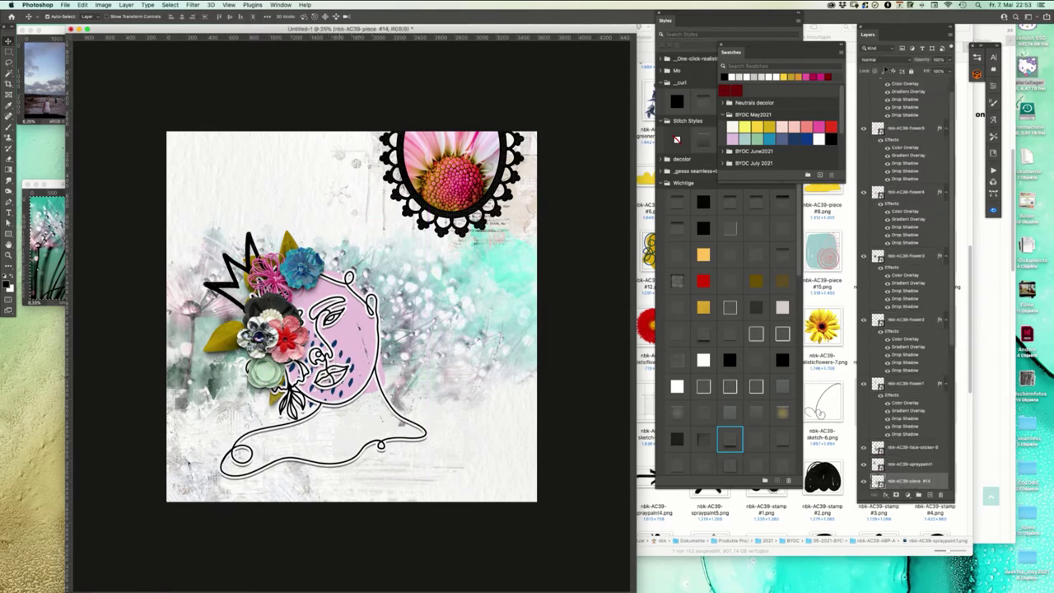
pyautogui.click(840, 346)
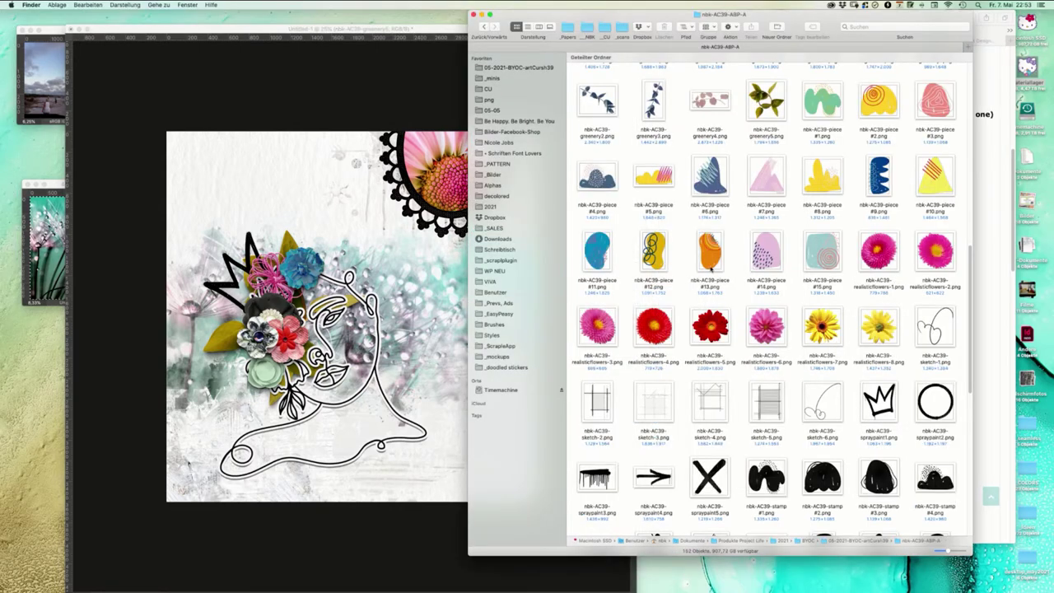
pyautogui.moveTo(710, 257); pyautogui.dragTo(331, 332)
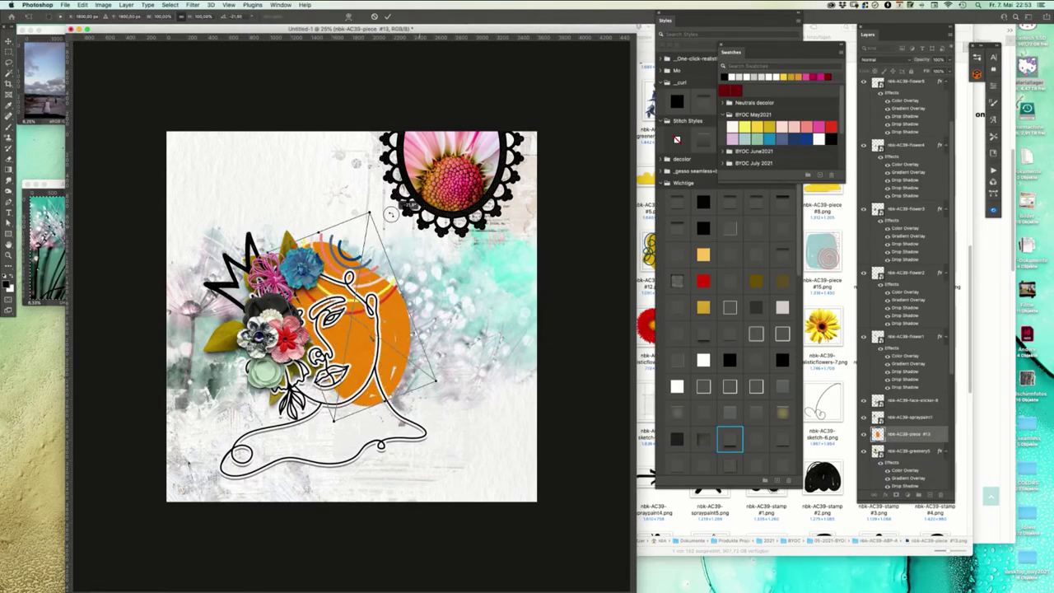
pyautogui.moveTo(390, 214); pyautogui.dragTo(350, 276)
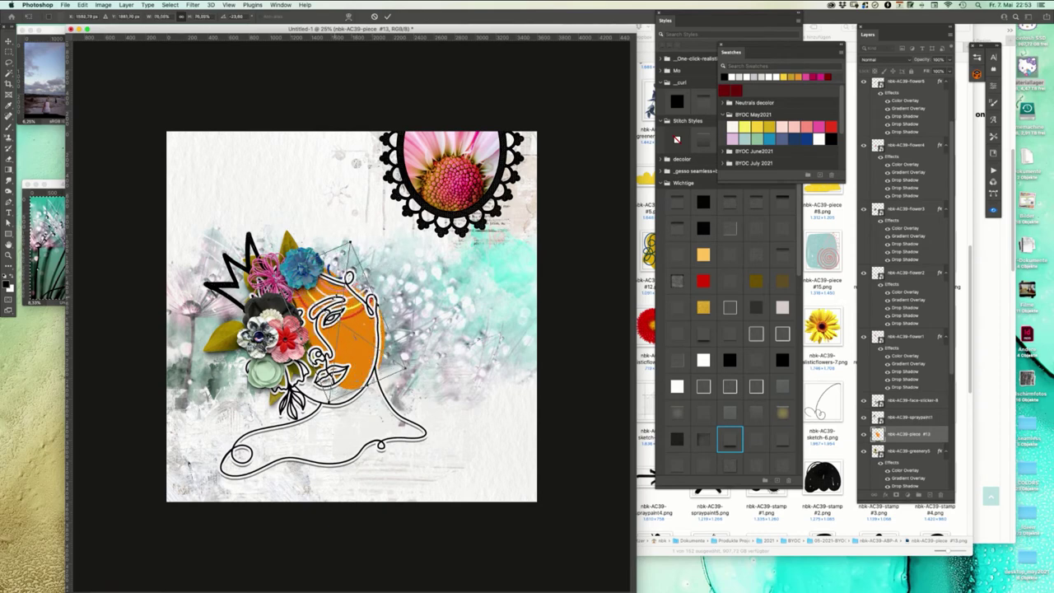
pyautogui.moveTo(334, 328); pyautogui.dragTo(317, 357)
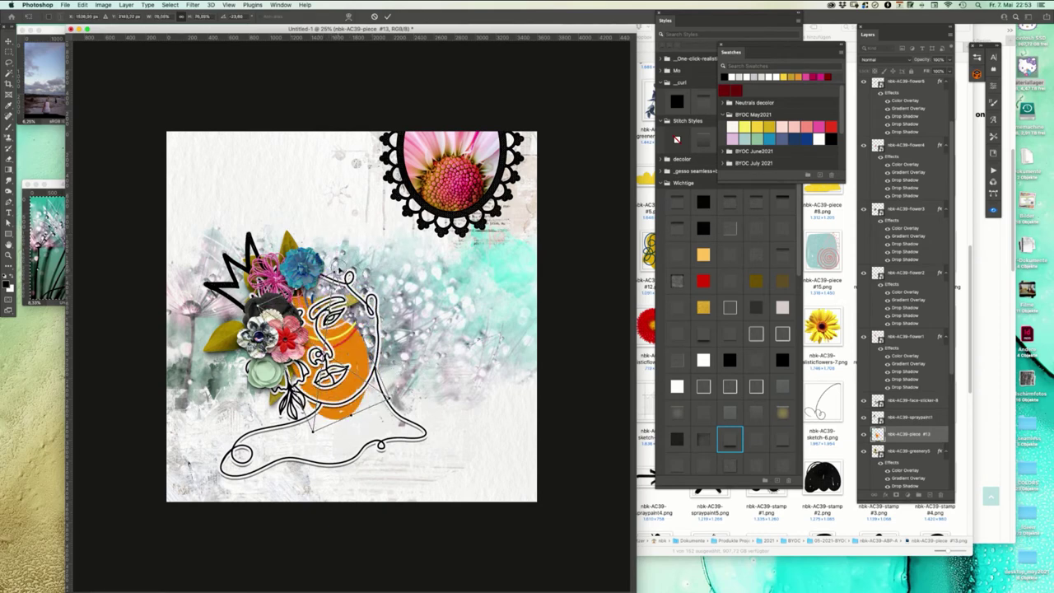
# - Enlarge and reposition the orange piece so it fills the face outline, extending its upper part behind the flowers
pyautogui.moveTo(339, 270); pyautogui.dragTo(343, 233)
pyautogui.moveTo(325, 323); pyautogui.dragTo(319, 310)
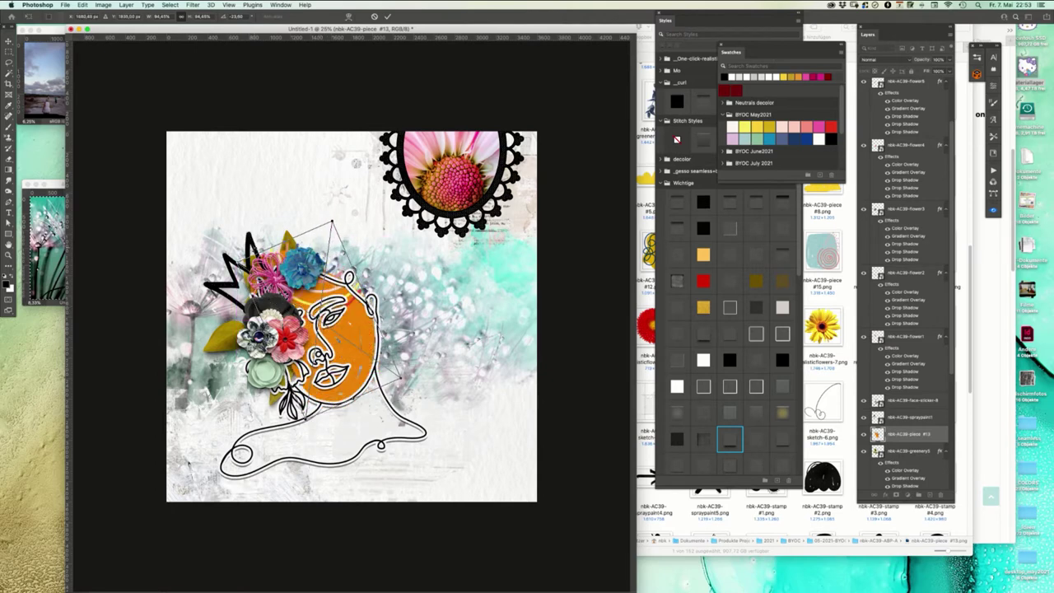
pyautogui.moveTo(237, 263); pyautogui.dragTo(229, 257)
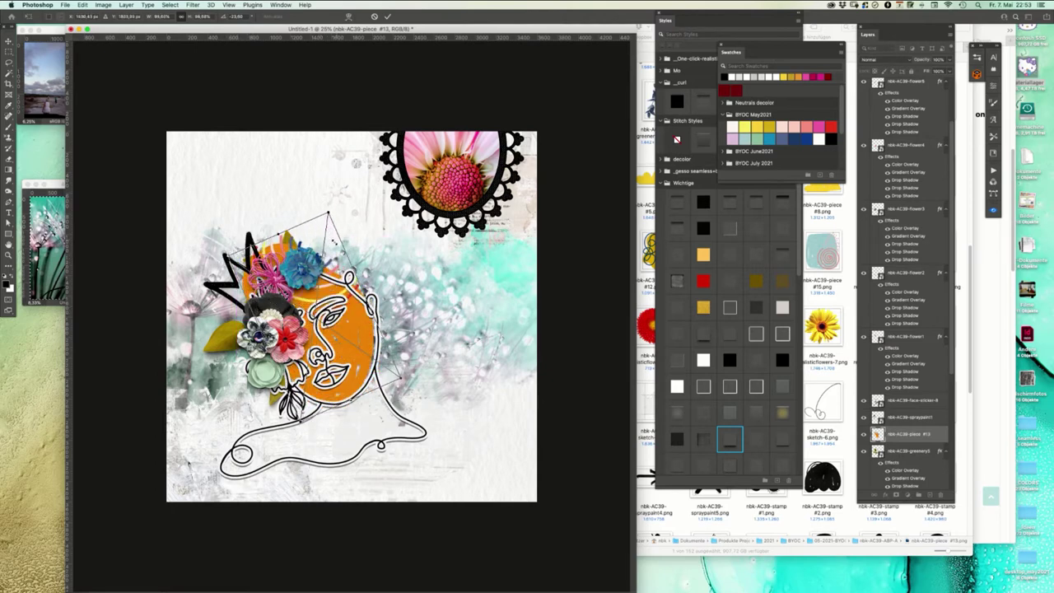
pyautogui.moveTo(330, 325); pyautogui.dragTo(332, 321)
pyautogui.press('Return')
# - Place nbk-AC39-piece #8.png from the Finder folder, move it below the face and rotate it to about 166°
pyautogui.click(344, 311)
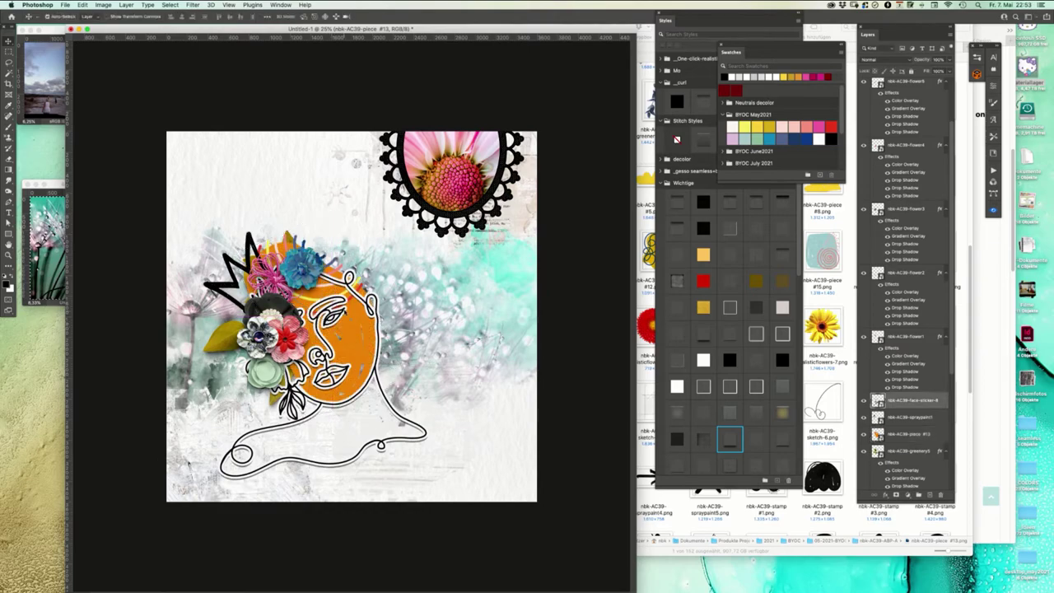
pyautogui.click(832, 301)
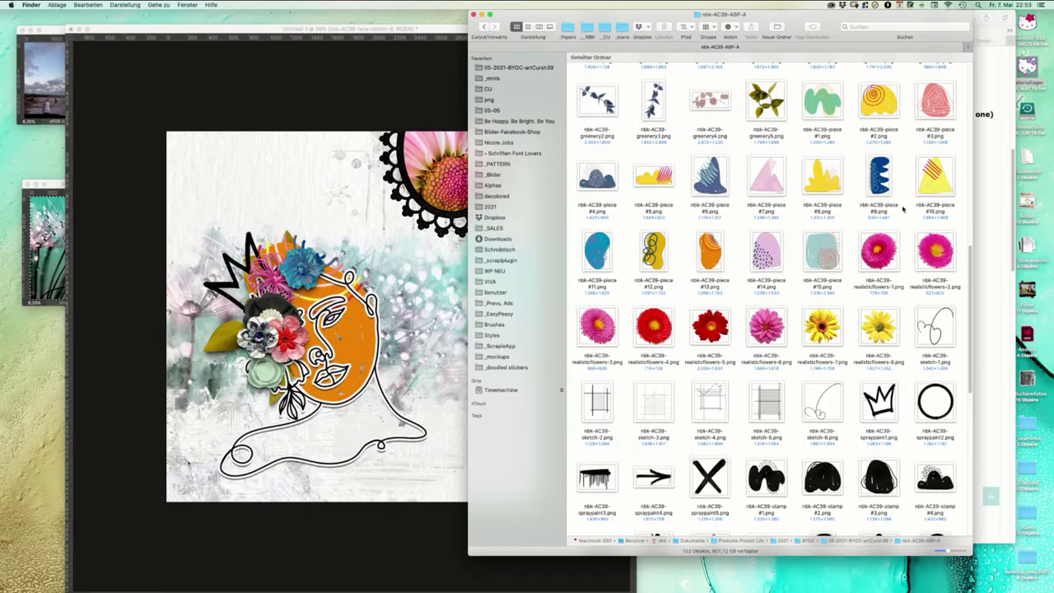
pyautogui.moveTo(815, 176); pyautogui.dragTo(326, 352)
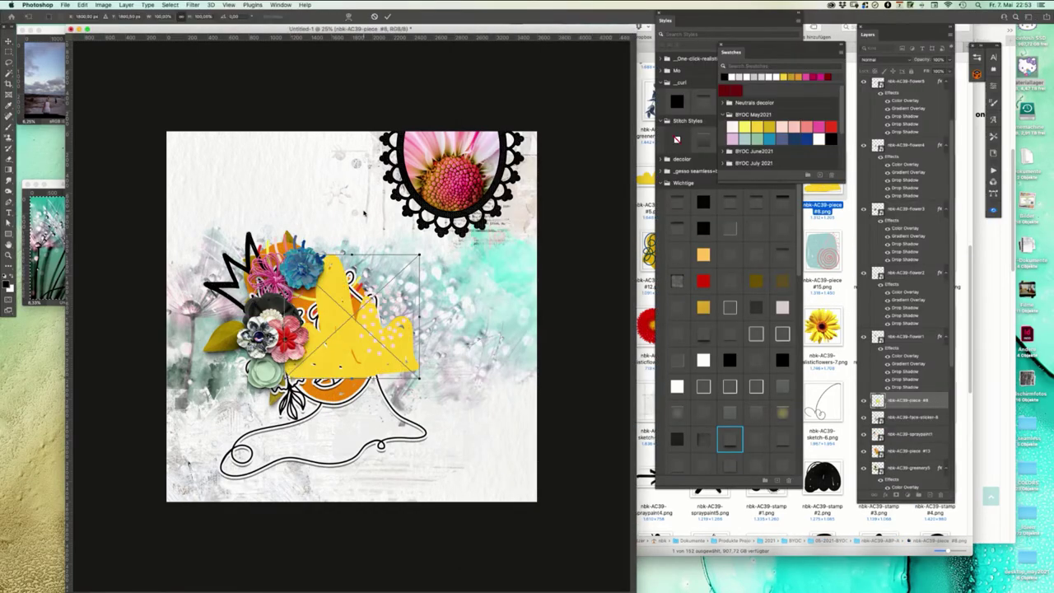
pyautogui.moveTo(429, 262); pyautogui.dragTo(322, 432)
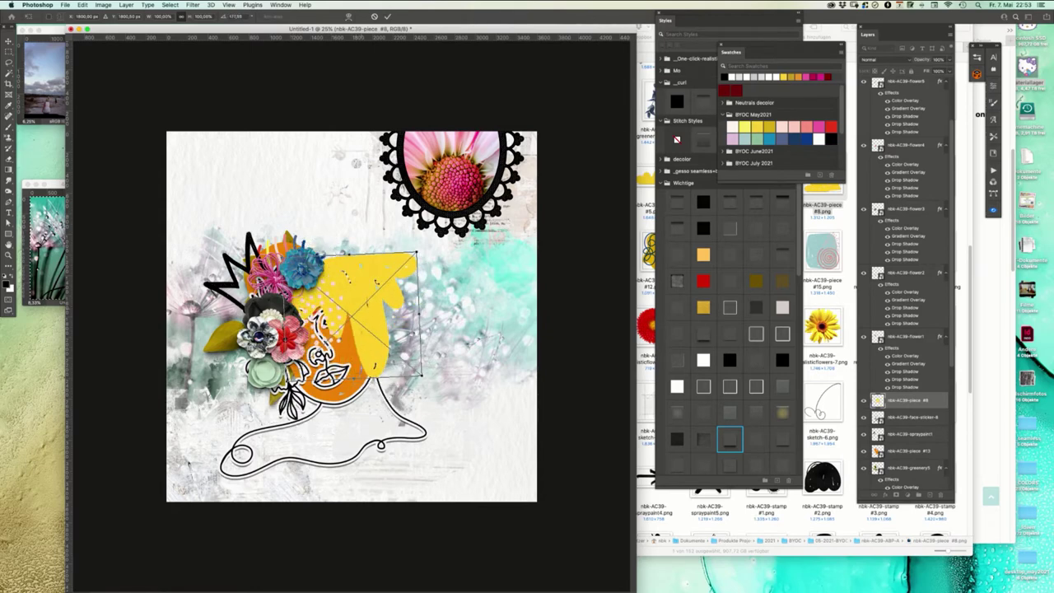
pyautogui.moveTo(382, 296); pyautogui.dragTo(357, 452)
pyautogui.moveTo(412, 377); pyautogui.dragTo(394, 362)
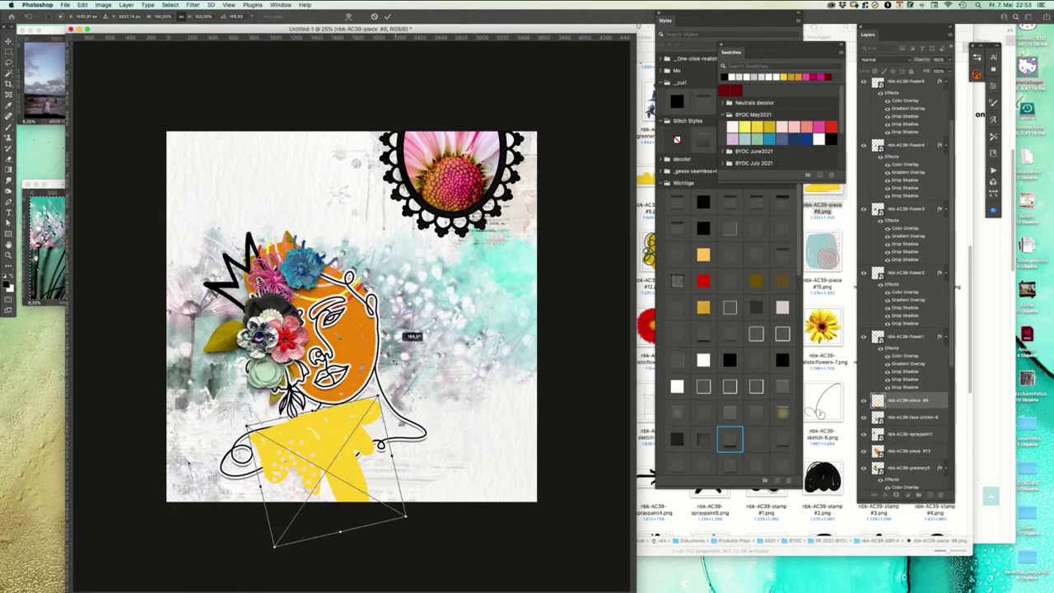
# - Position the yellow piece within the shoulder outline and move its layer directly beneath the orange piece
pyautogui.moveTo(378, 397); pyautogui.dragTo(338, 432)
pyautogui.press('Return')
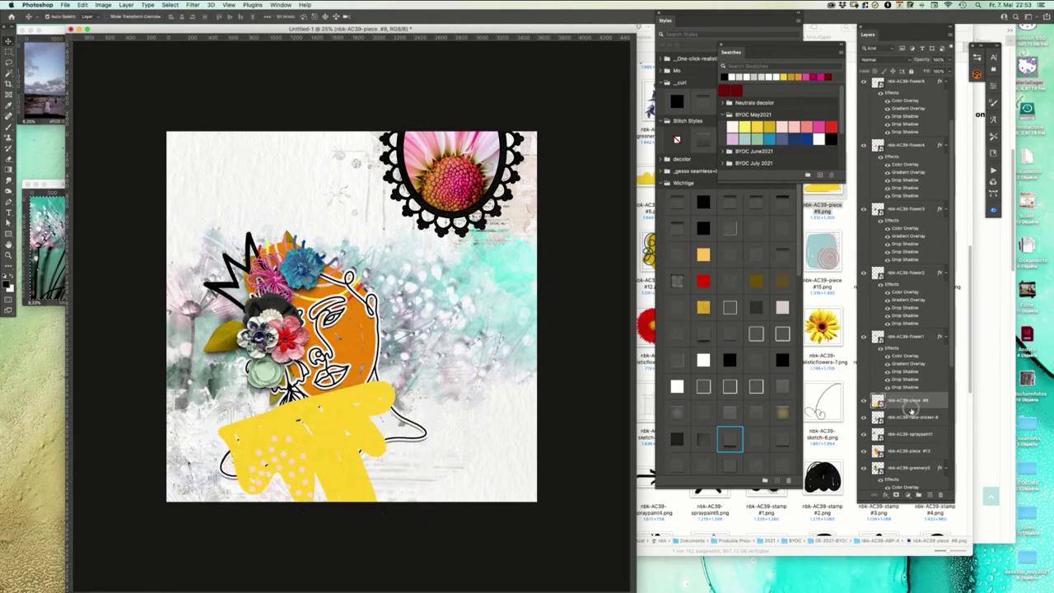
pyautogui.moveTo(910, 408); pyautogui.dragTo(909, 458)
pyautogui.moveTo(279, 460)
pyautogui.mouseDown()
pyautogui.moveTo(325, 451)
pyautogui.moveTo(341, 461)
pyautogui.moveTo(303, 447)
pyautogui.mouseUp()
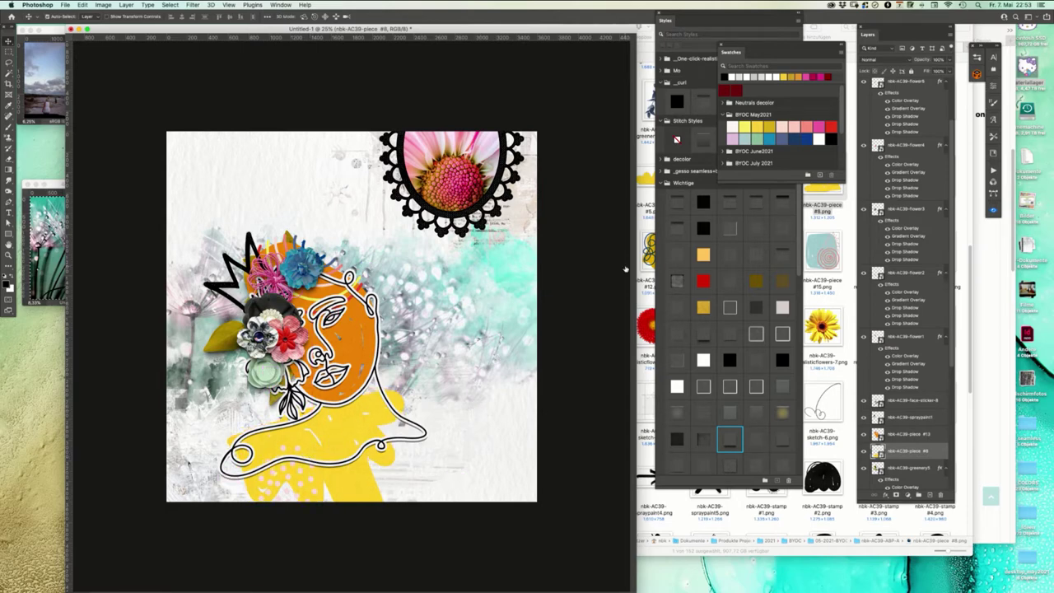
# - Transform the coral flower and shift it slightly down and left within the flower cluster
pyautogui.moveTo(288, 340)
pyautogui.mouseDown()
pyautogui.moveTo(259, 310)
pyautogui.moveTo(280, 359)
pyautogui.moveTo(282, 348)
pyautogui.moveTo(298, 369)
pyautogui.moveTo(285, 354)
pyautogui.moveTo(288, 331)
pyautogui.mouseUp()
pyautogui.press('super+t')
pyautogui.press('Return')
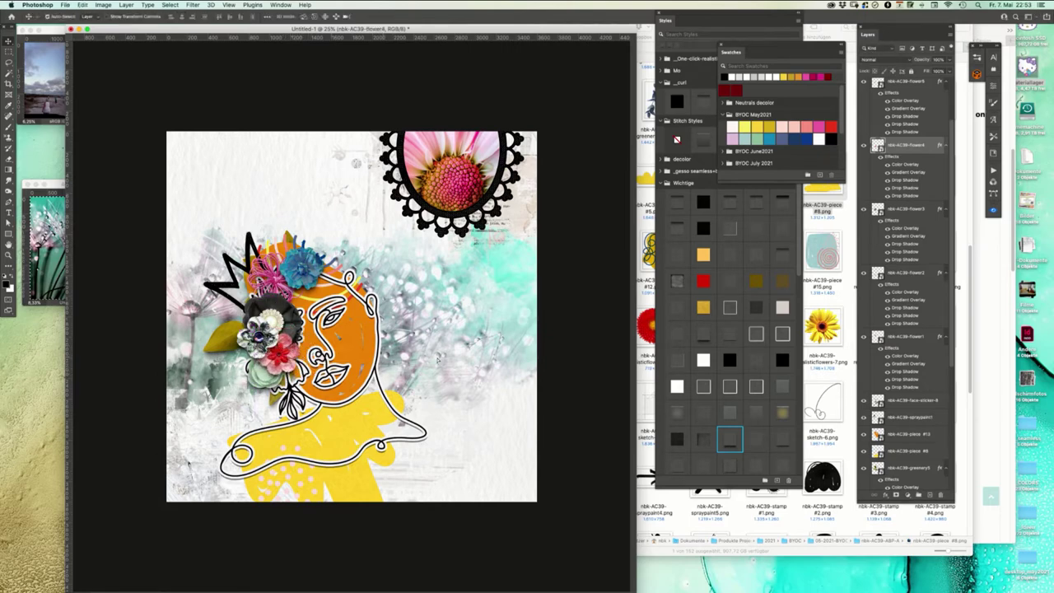
# - Place nbk-AC39-realisticflowers-6.png from the Finder folder and scale it down to about 26%
pyautogui.click(839, 327)
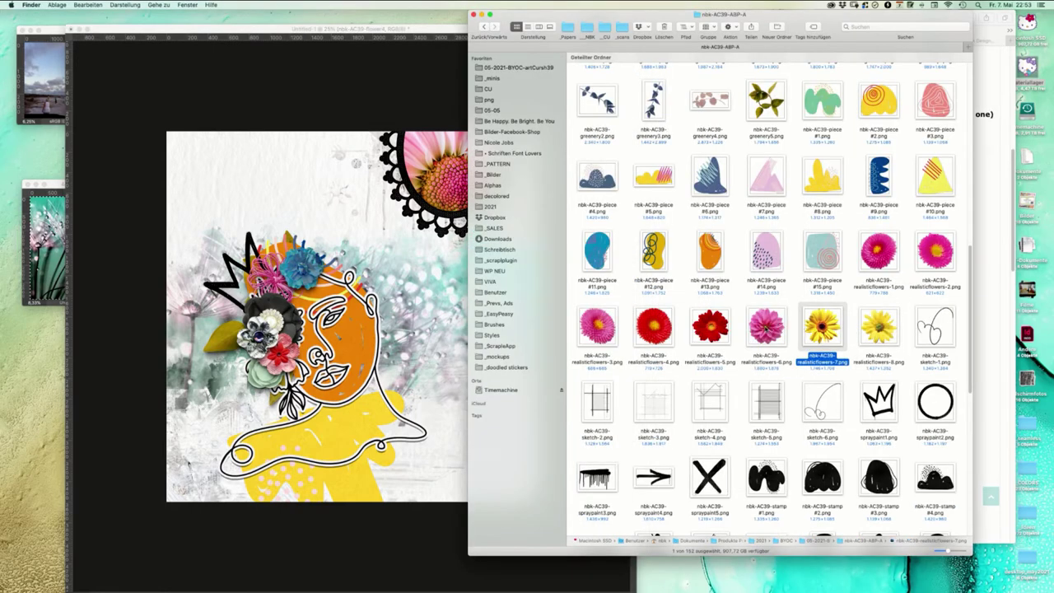
pyautogui.moveTo(766, 327); pyautogui.dragTo(264, 208)
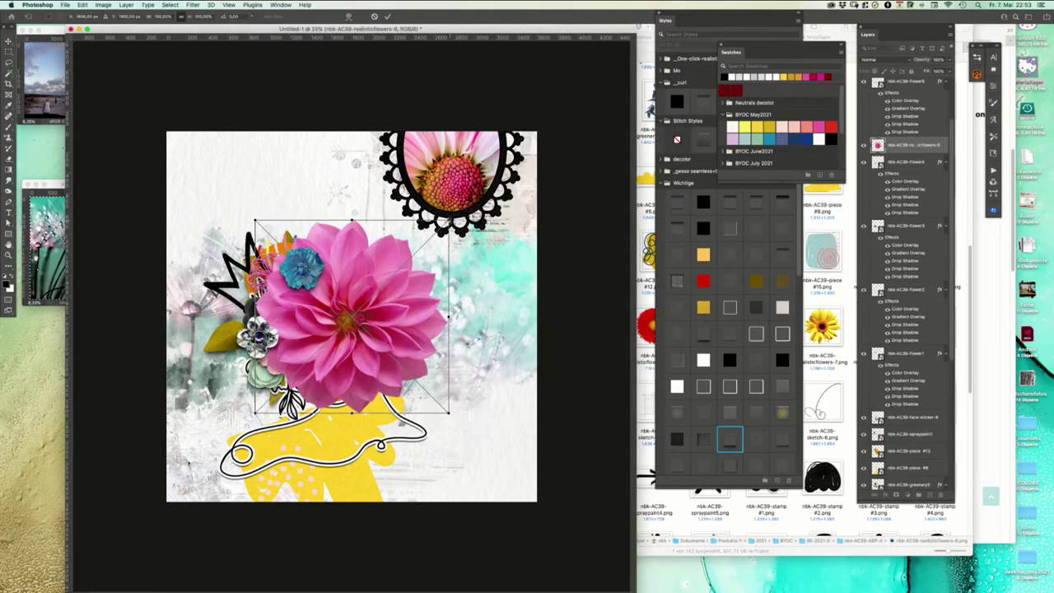
pyautogui.moveTo(447, 221); pyautogui.dragTo(374, 276)
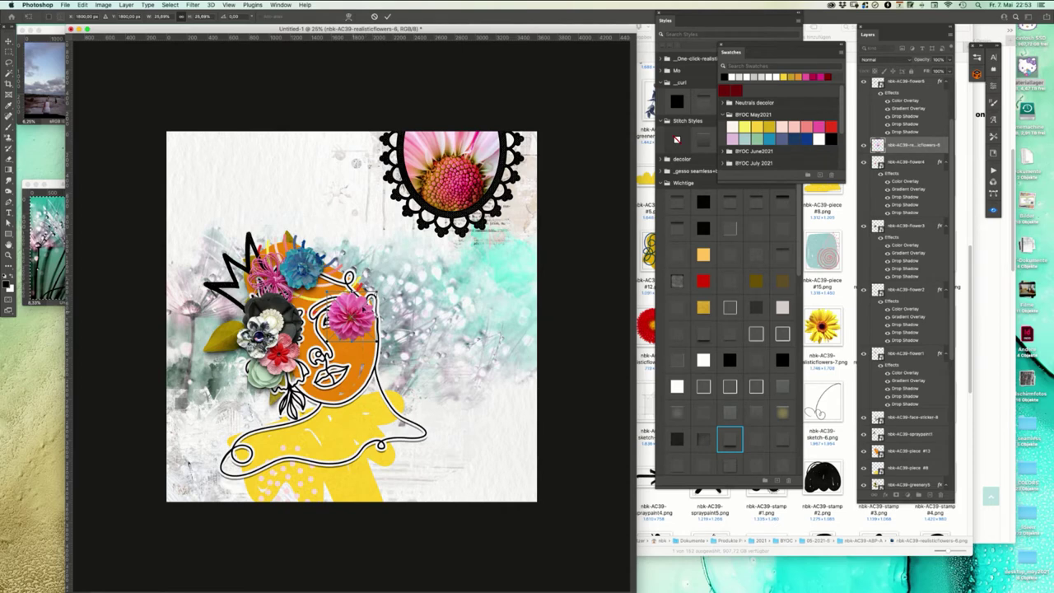
pyautogui.press('Return')
# - Tuck the pink dahlia into the cluster's lower-left edge, shrink it to about 22%, and apply a drop-shadow style from the Wichtige group
pyautogui.moveTo(366, 321); pyautogui.dragTo(247, 338)
pyautogui.hotkey('ctrl', 't')
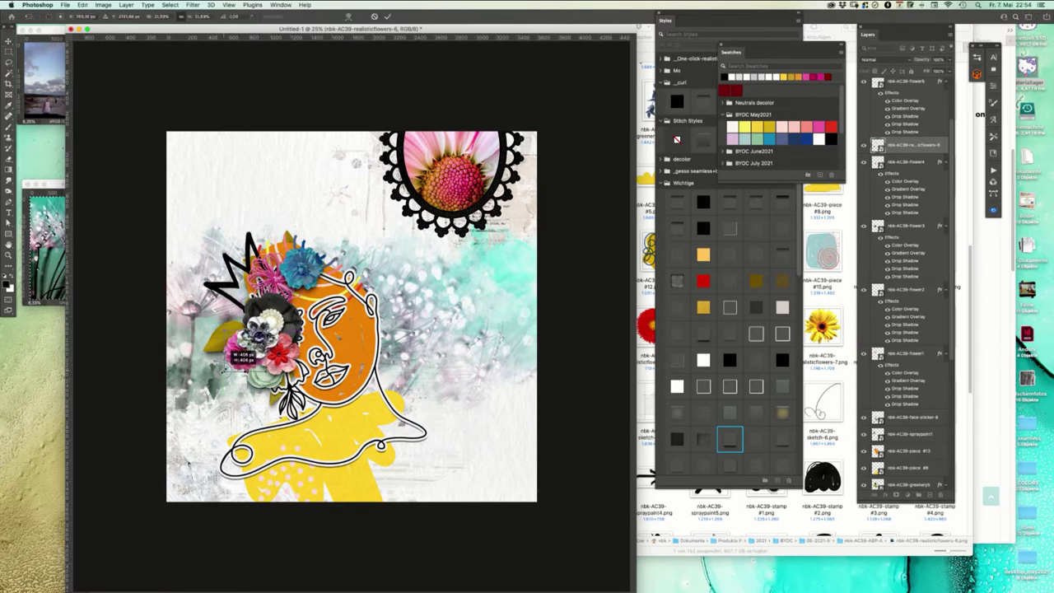
pyautogui.press('Return')
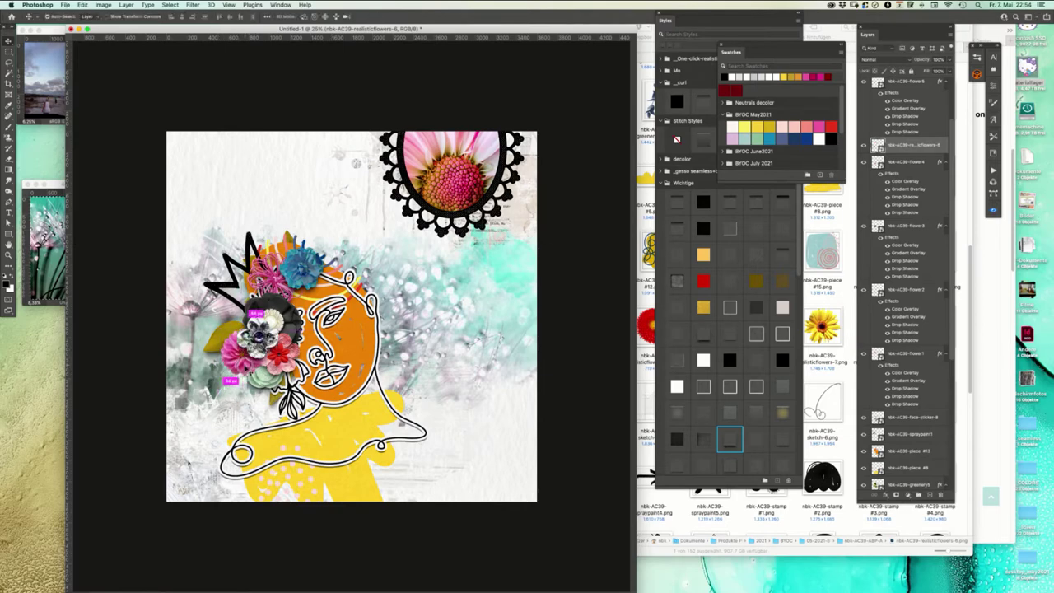
pyautogui.moveTo(249, 349); pyautogui.dragTo(253, 353)
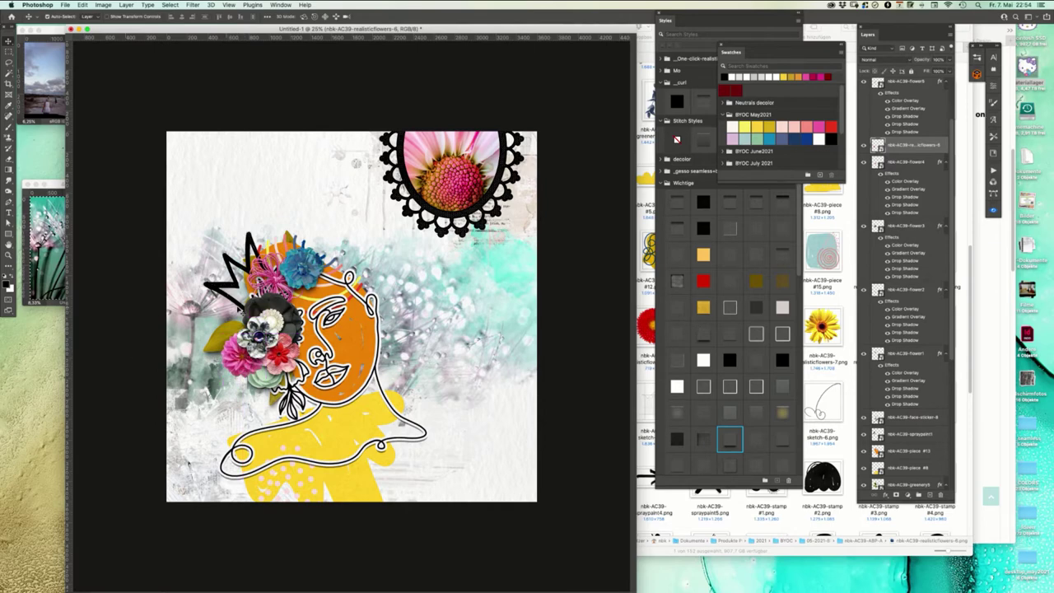
pyautogui.click(702, 334)
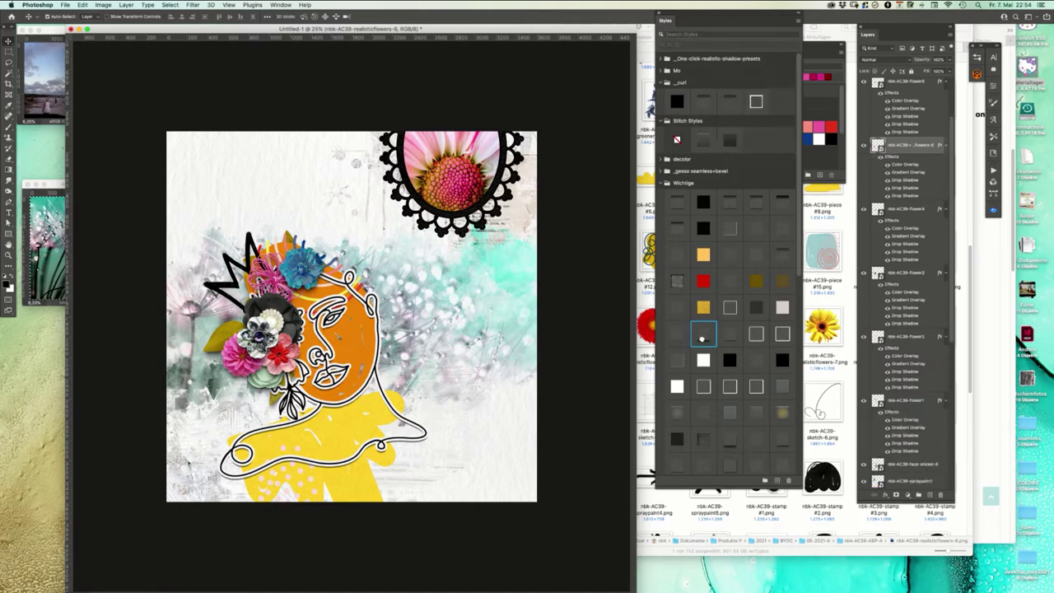
# - Nudge the mint flower, then place nbk-AC39-realisticflowers-7.png above it, shrink it and move it to the cluster's upper-left edge
pyautogui.click(268, 380)
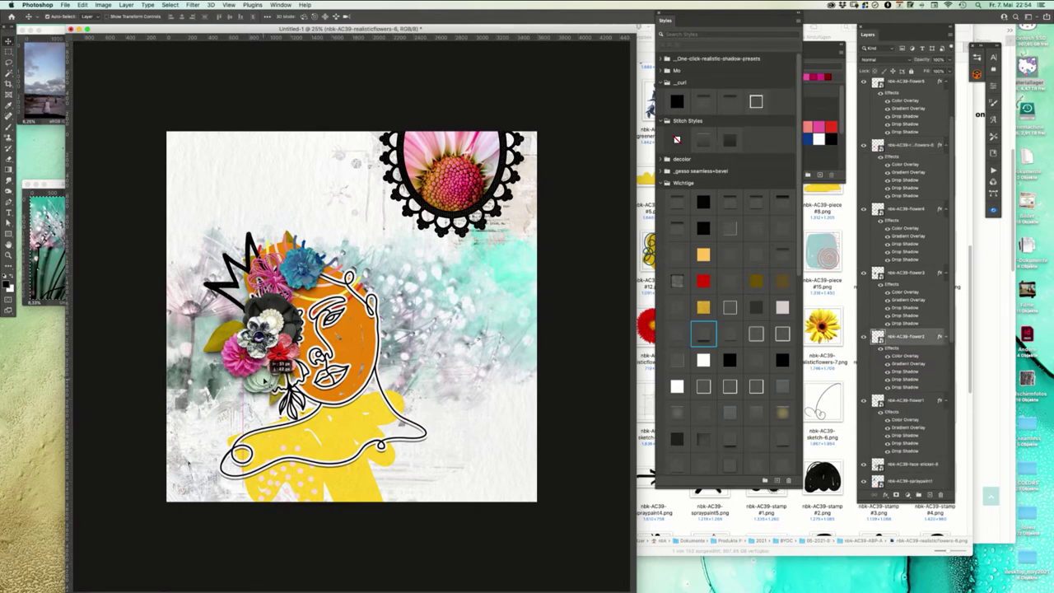
pyautogui.click(843, 371)
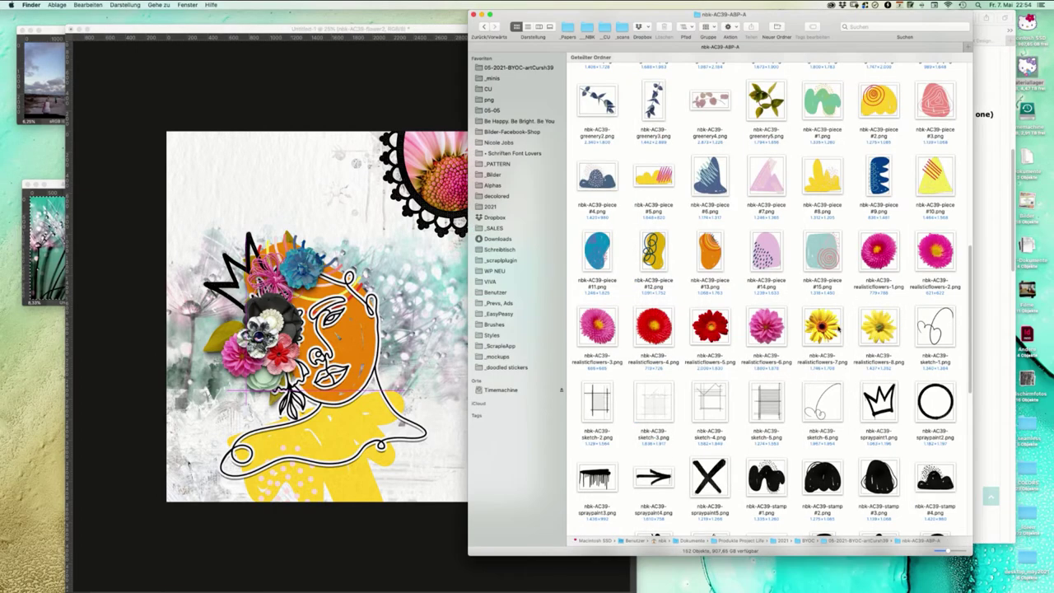
pyautogui.moveTo(821, 326); pyautogui.dragTo(329, 224)
pyautogui.moveTo(442, 230); pyautogui.dragTo(387, 280)
pyautogui.press('Return')
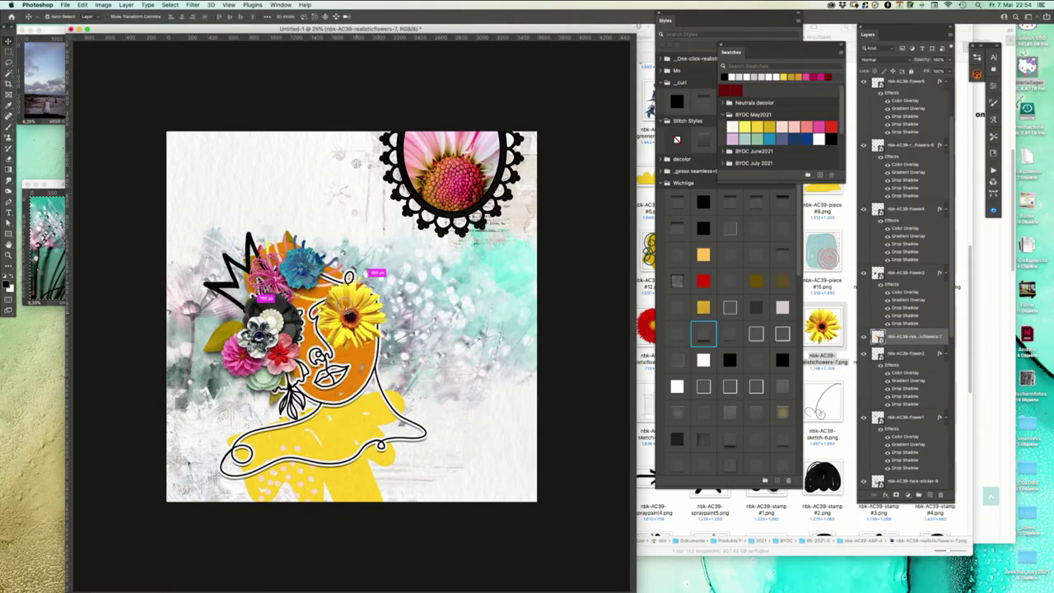
pyautogui.moveTo(367, 323)
pyautogui.mouseDown()
pyautogui.moveTo(252, 288)
pyautogui.moveTo(260, 303)
pyautogui.mouseUp()
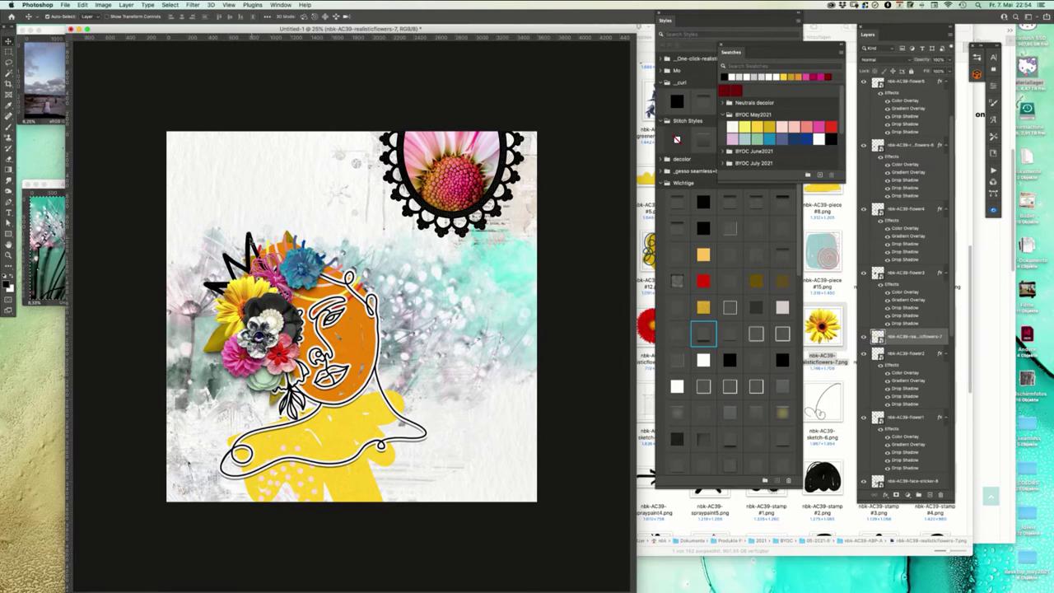
# - Move and rotate the black crown so its points rise above the flower cluster
pyautogui.moveTo(252, 243)
pyautogui.mouseDown()
pyautogui.moveTo(247, 220)
pyautogui.moveTo(291, 195)
pyautogui.moveTo(299, 209)
pyautogui.mouseUp()
pyautogui.press('super+t')
pyautogui.moveTo(242, 238); pyautogui.dragTo(288, 174)
pyautogui.moveTo(282, 203); pyautogui.dragTo(272, 218)
pyautogui.press('Return')
# - Shrink the yellow flower, fit it against the cluster's left side, and apply the same Wichtige drop-shadow style as the pink dahlia
pyautogui.moveTo(252, 290)
pyautogui.mouseDown()
pyautogui.moveTo(248, 278)
pyautogui.moveTo(272, 265)
pyautogui.moveTo(249, 293)
pyautogui.mouseUp()
pyautogui.press('super+t')
pyautogui.press('Return')
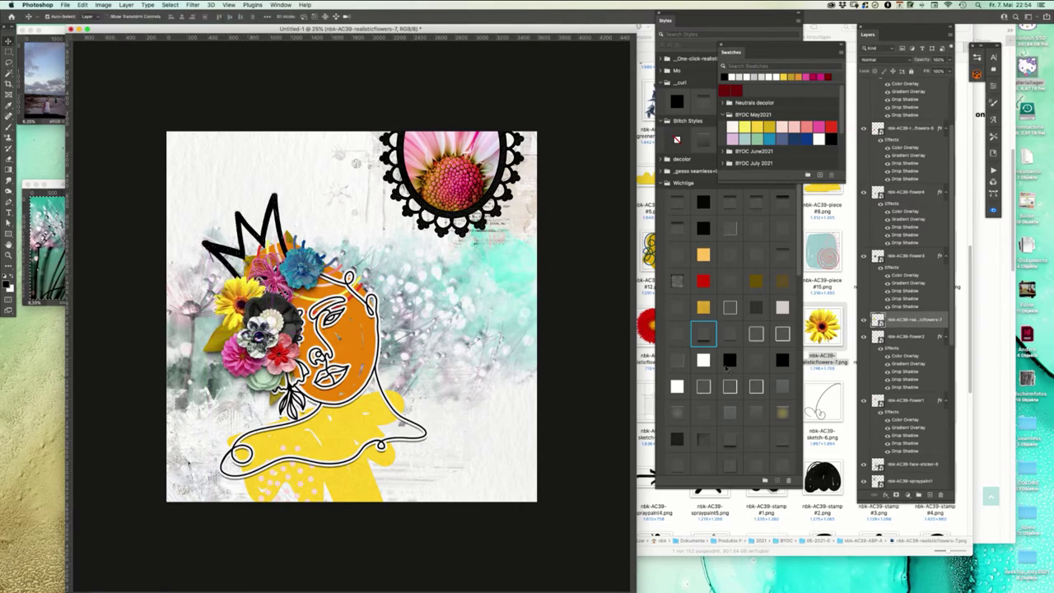
pyautogui.click(729, 336)
pyautogui.click(708, 327)
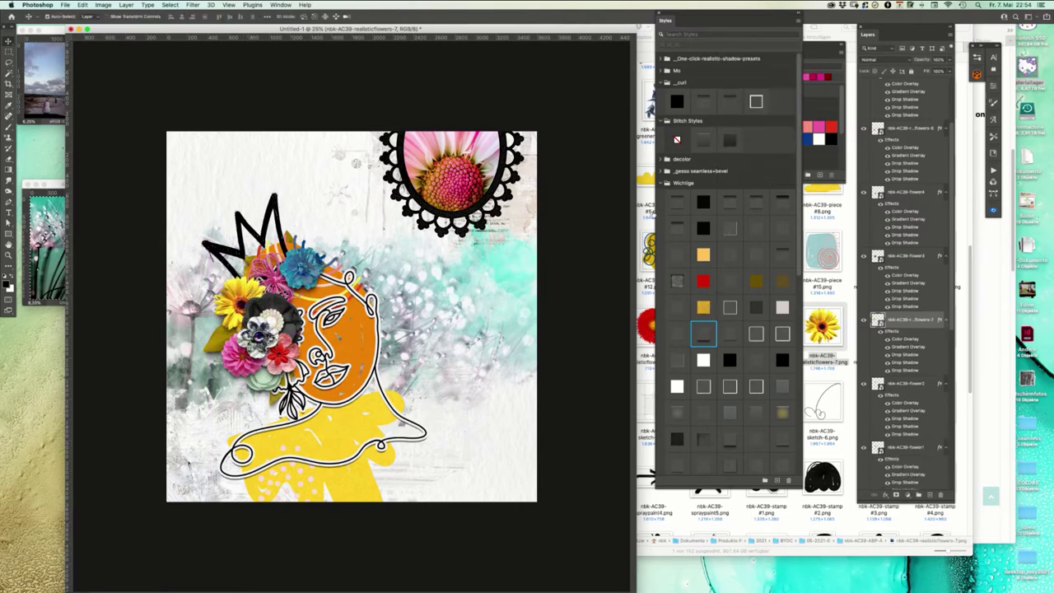
# - Place nbk-AC39-sketch-6.png as a curved line from the cluster to the oval frame and apply a Wichtige drop-shadow style
pyautogui.moveTo(838, 386)
pyautogui.mouseDown()
pyautogui.moveTo(386, 391)
pyautogui.moveTo(362, 329)
pyautogui.moveTo(306, 278)
pyautogui.mouseUp()
pyautogui.press('Return')
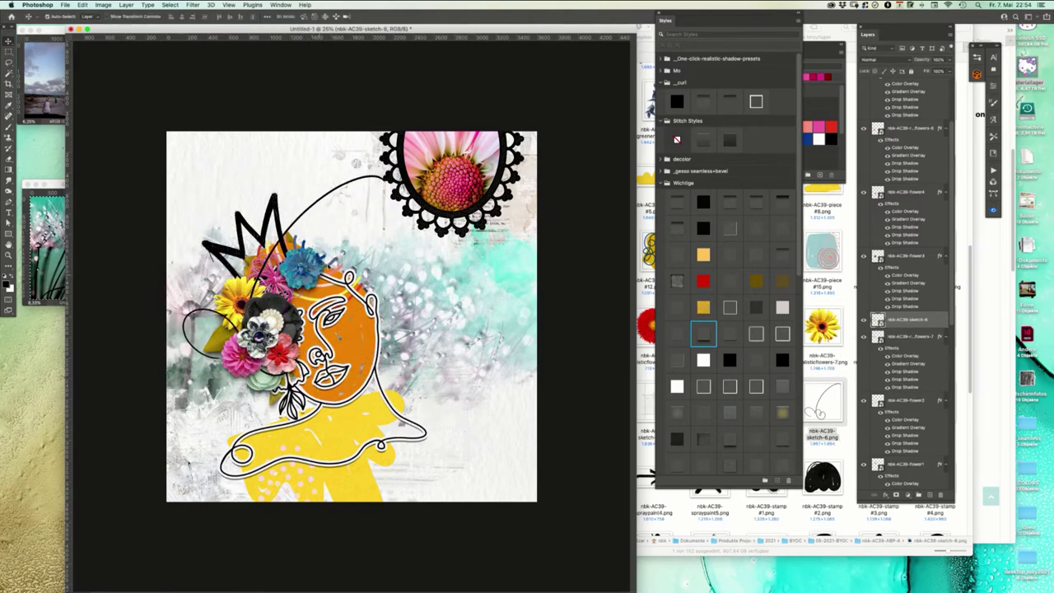
pyautogui.click(732, 333)
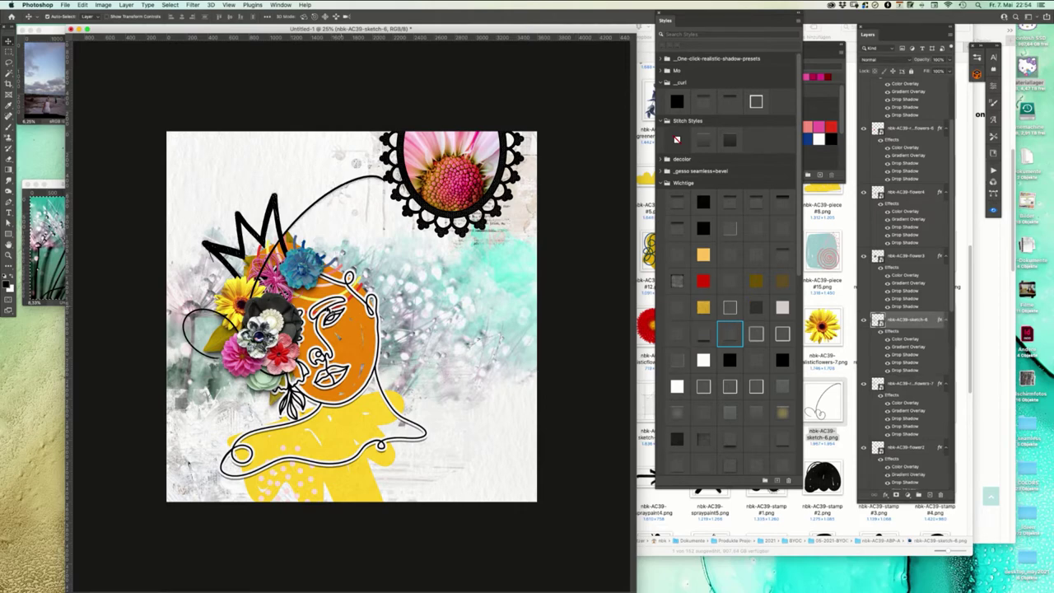
# - Switch to Finder and look through the nbk-AC39-ABP-A folder for further embellishments for the page
pyautogui.click(842, 363)
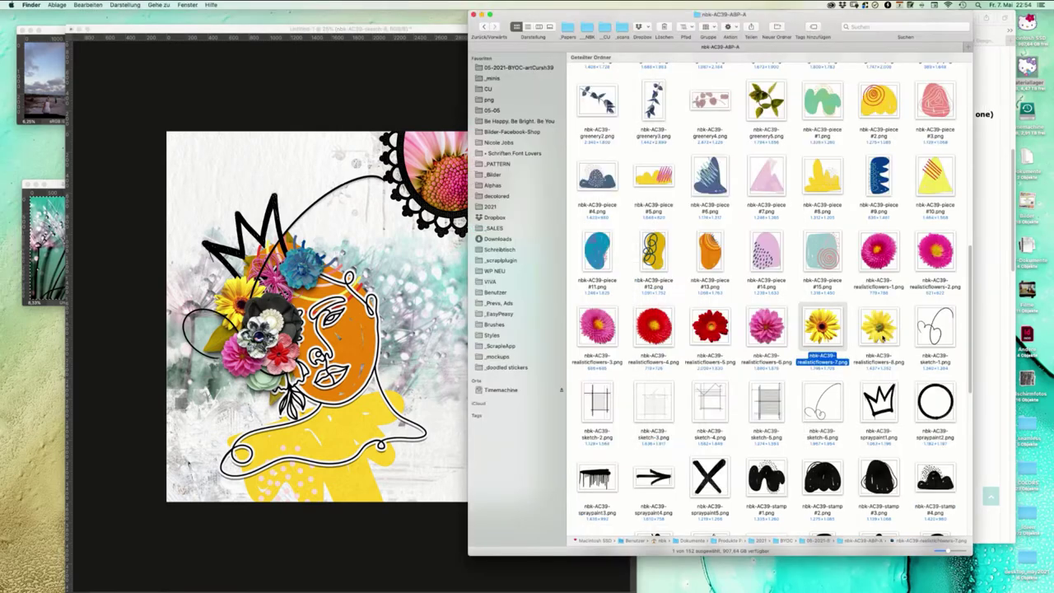
pyautogui.scroll(-5, 966, 232)
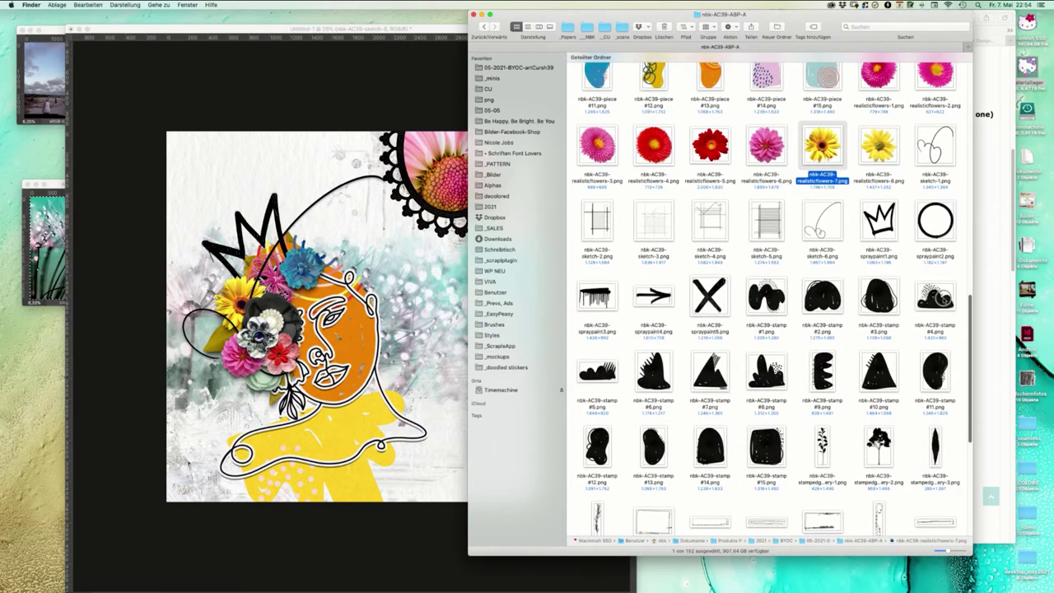
pyautogui.scroll(-8, 856, 408)
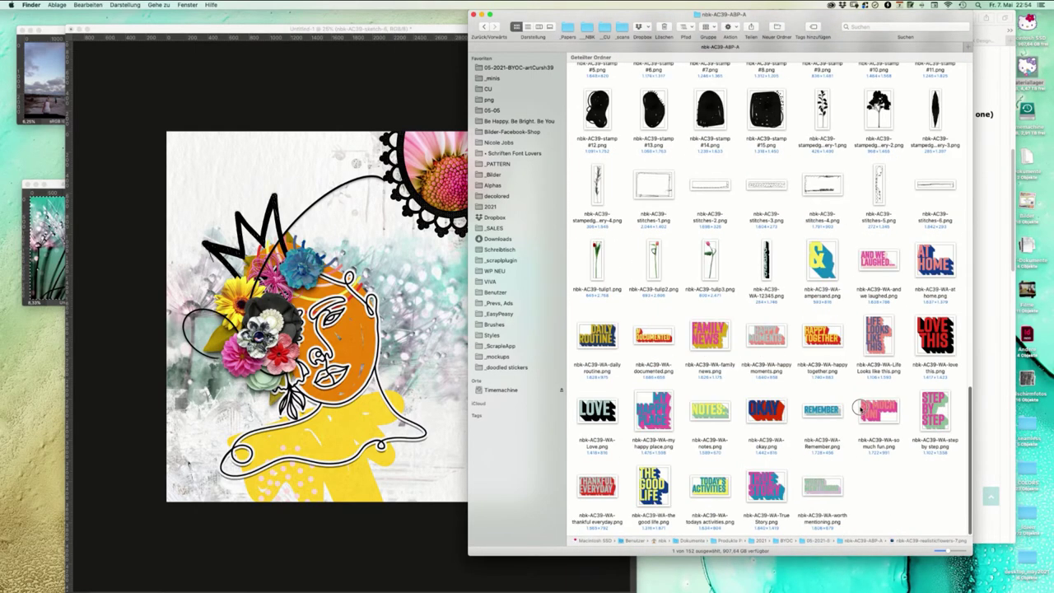
pyautogui.scroll(15, 856, 408)
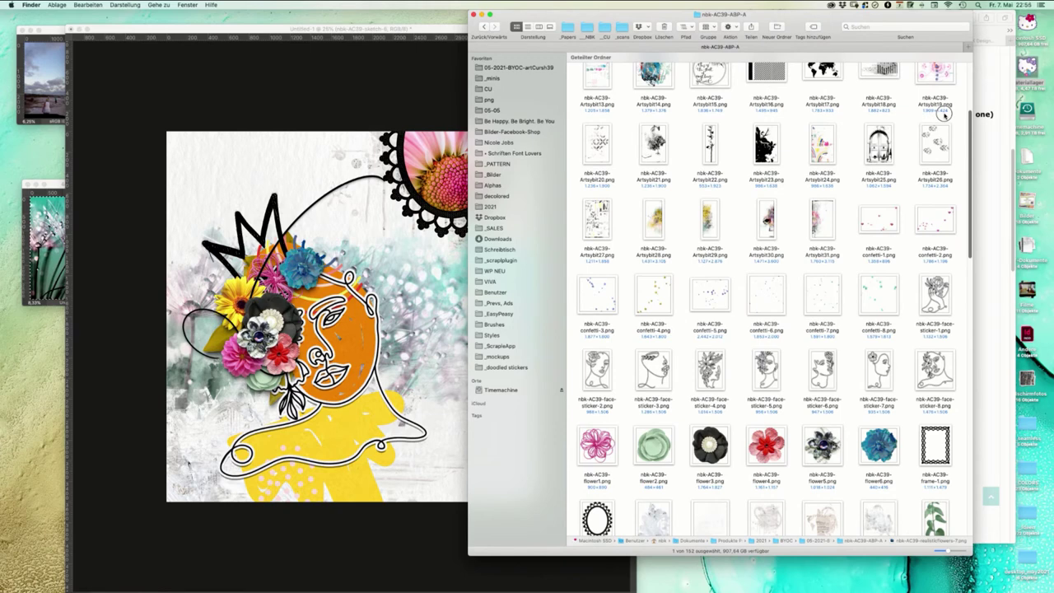
pyautogui.scroll(1, 945, 114)
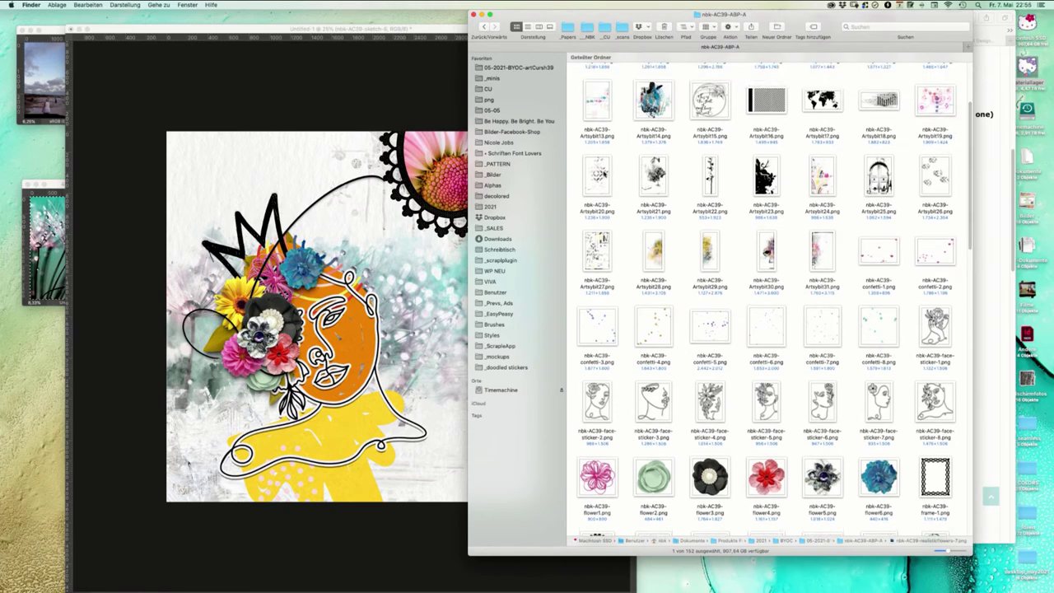
pyautogui.click(607, 189)
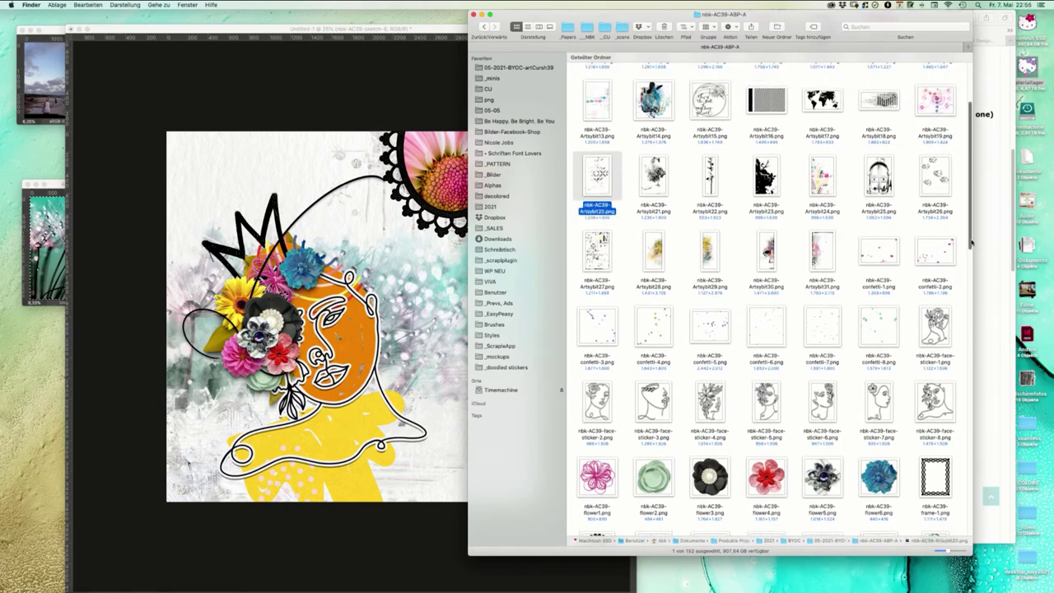
pyautogui.scroll(-1, 972, 236)
pyautogui.scroll(-10, 894, 372)
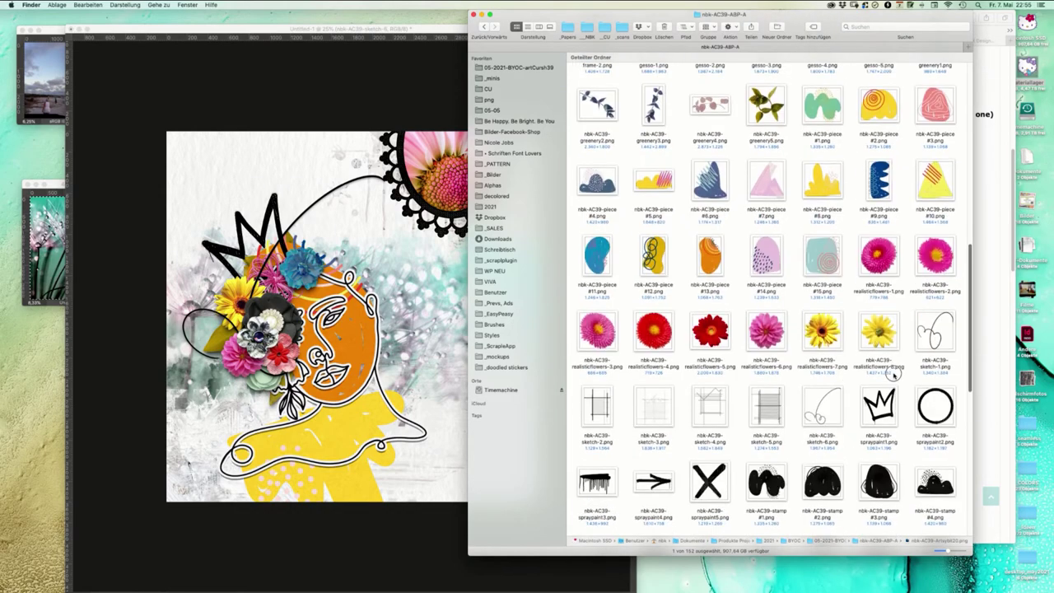
# - Place nbk-AC39-realisticflowers-2.png small in the cluster beside the blue flower and apply the Wichtige drop-shadow style used on sketch-6
pyautogui.moveTo(935, 224); pyautogui.dragTo(353, 315)
pyautogui.moveTo(383, 285); pyautogui.dragTo(283, 259)
pyautogui.press('Return')
pyautogui.press('super+z')
pyautogui.moveTo(350, 317); pyautogui.dragTo(272, 275)
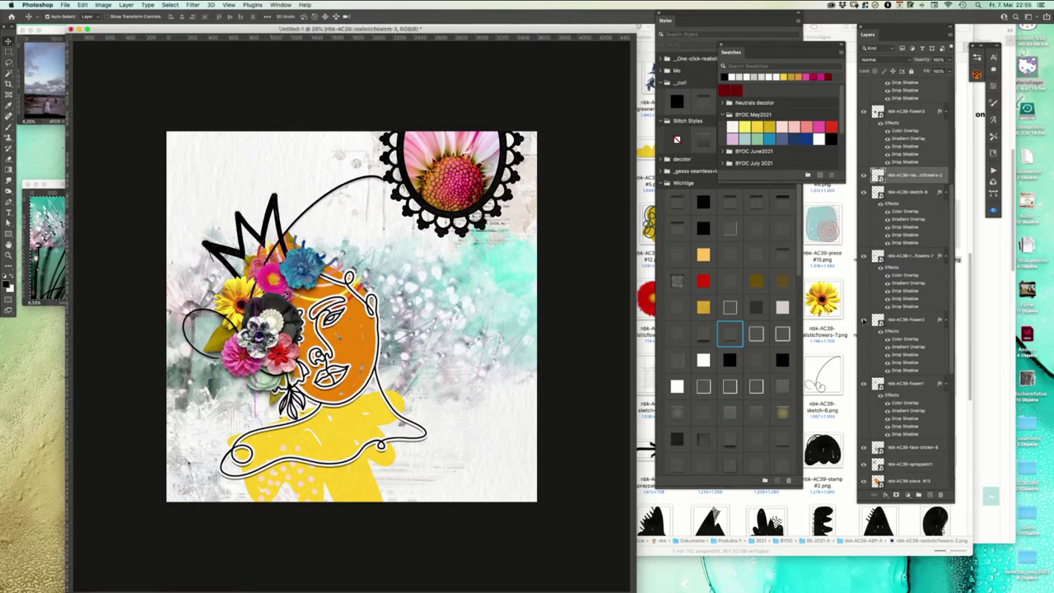
pyautogui.click(732, 333)
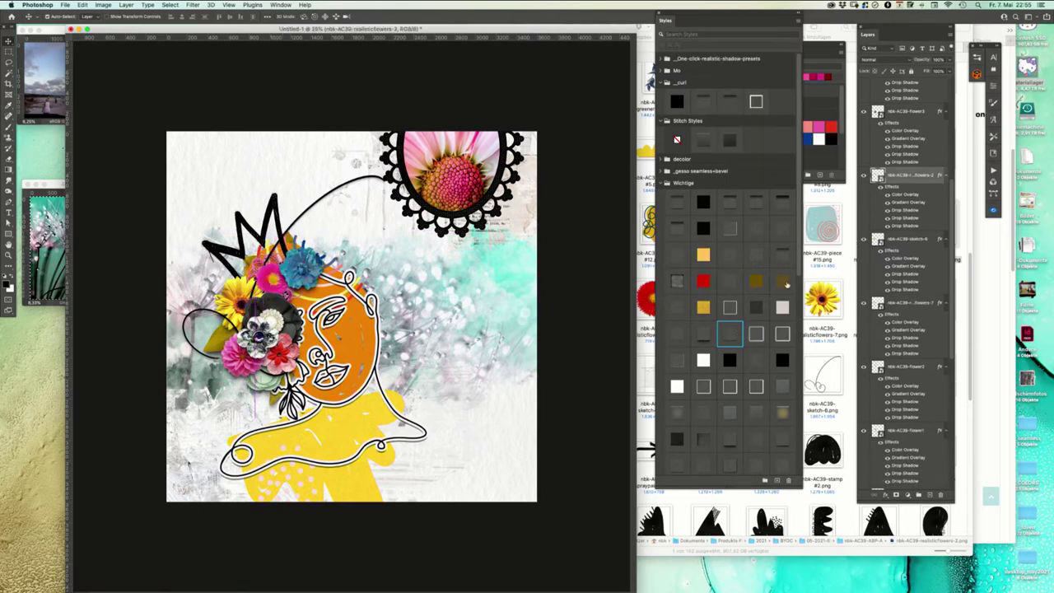
# - Place nbk-AC39-sketch-1.png, enlarge and flip it into a looping line across the oval frame, and apply the same Wichtige drop-shadow style
pyautogui.click(844, 334)
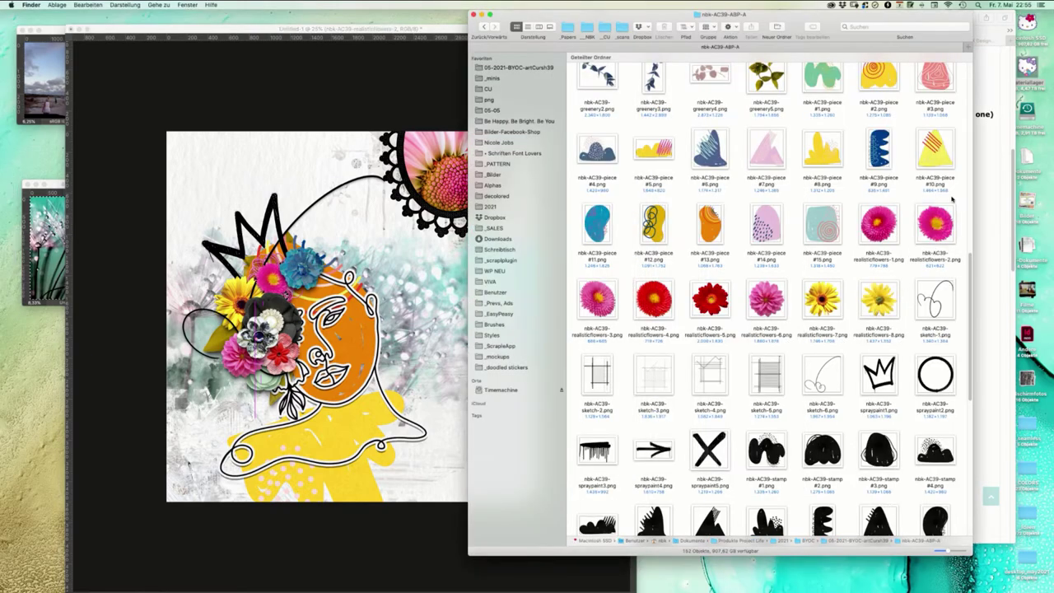
pyautogui.moveTo(924, 303); pyautogui.dragTo(354, 189)
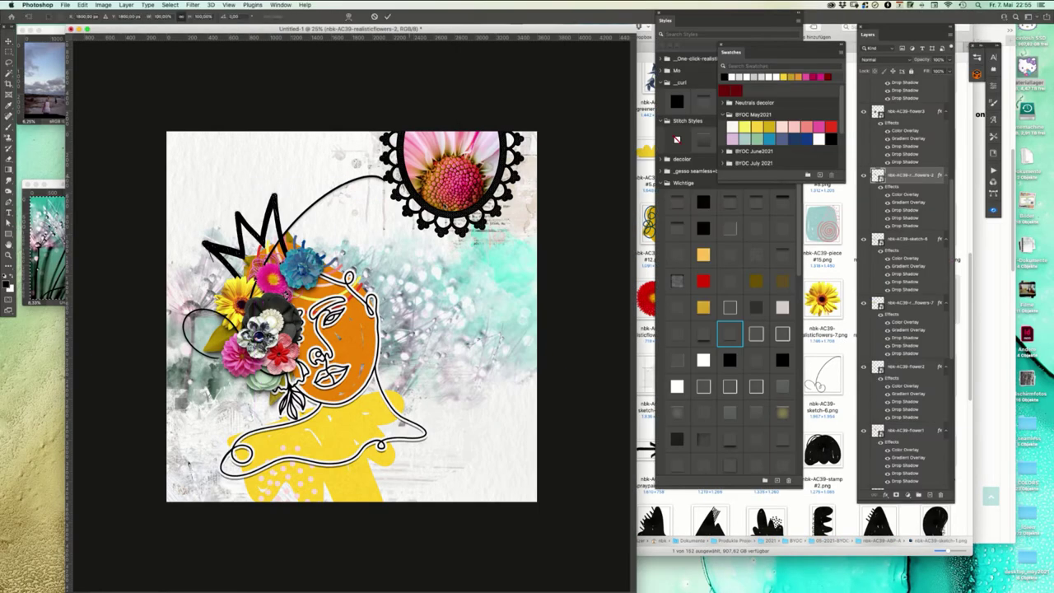
pyautogui.moveTo(426, 229)
pyautogui.mouseDown()
pyautogui.moveTo(420, 357)
pyautogui.moveTo(286, 379)
pyautogui.mouseUp()
pyautogui.moveTo(396, 296)
pyautogui.mouseDown()
pyautogui.moveTo(483, 175)
pyautogui.moveTo(437, 209)
pyautogui.mouseUp()
pyautogui.moveTo(506, 138)
pyautogui.mouseDown()
pyautogui.moveTo(604, 45)
pyautogui.moveTo(482, 178)
pyautogui.moveTo(499, 154)
pyautogui.moveTo(495, 161)
pyautogui.mouseUp()
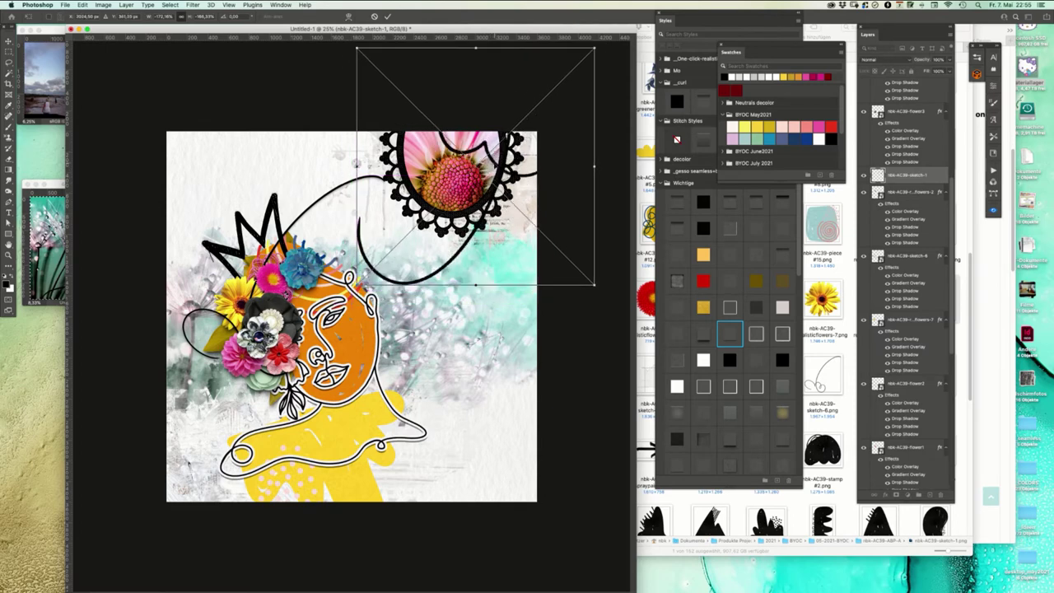
pyautogui.press('Return')
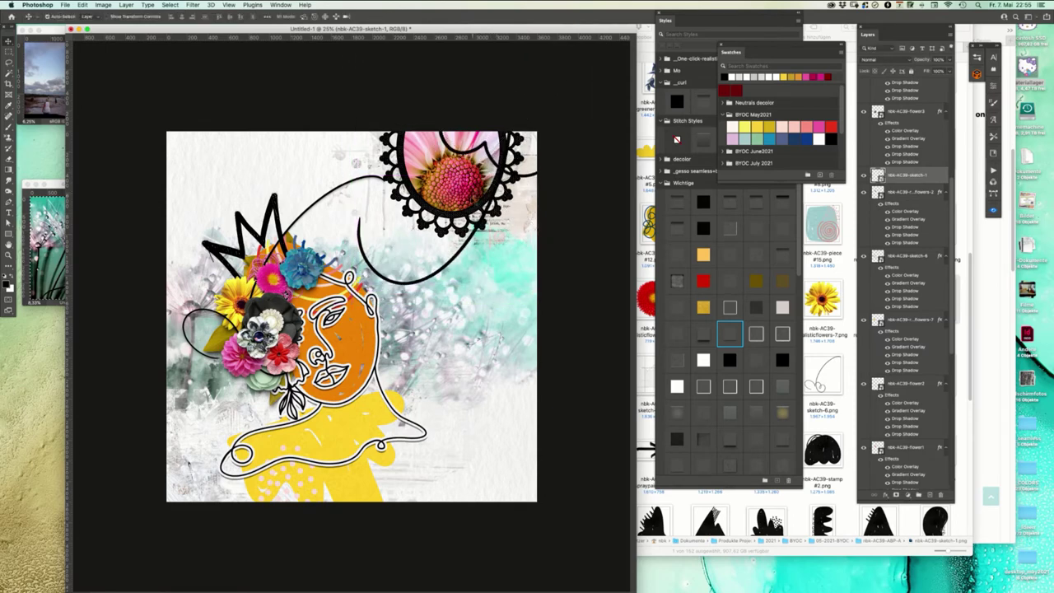
pyautogui.click(730, 331)
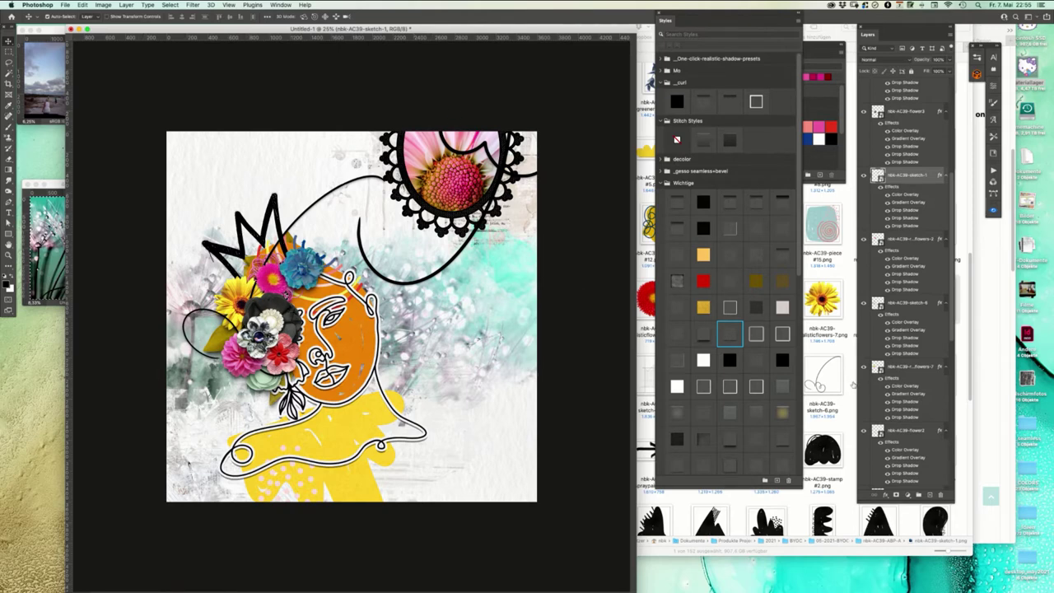
# - Place the heart nbk-AC39-Artsybit11.png from the Finder folder and enlarge it over the oval framed photo
pyautogui.click(848, 343)
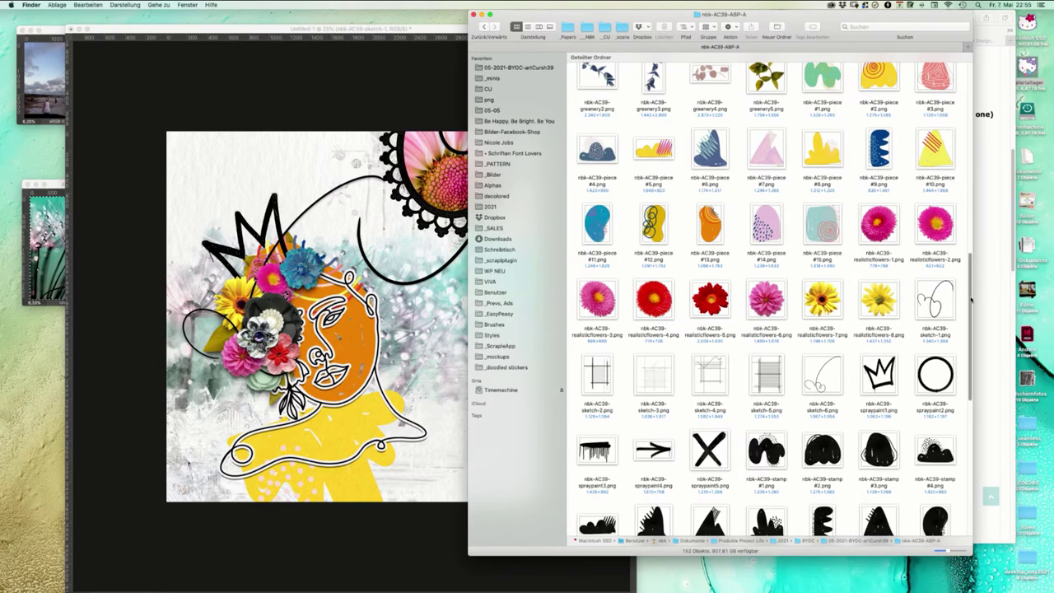
pyautogui.moveTo(971, 280); pyautogui.dragTo(982, 110)
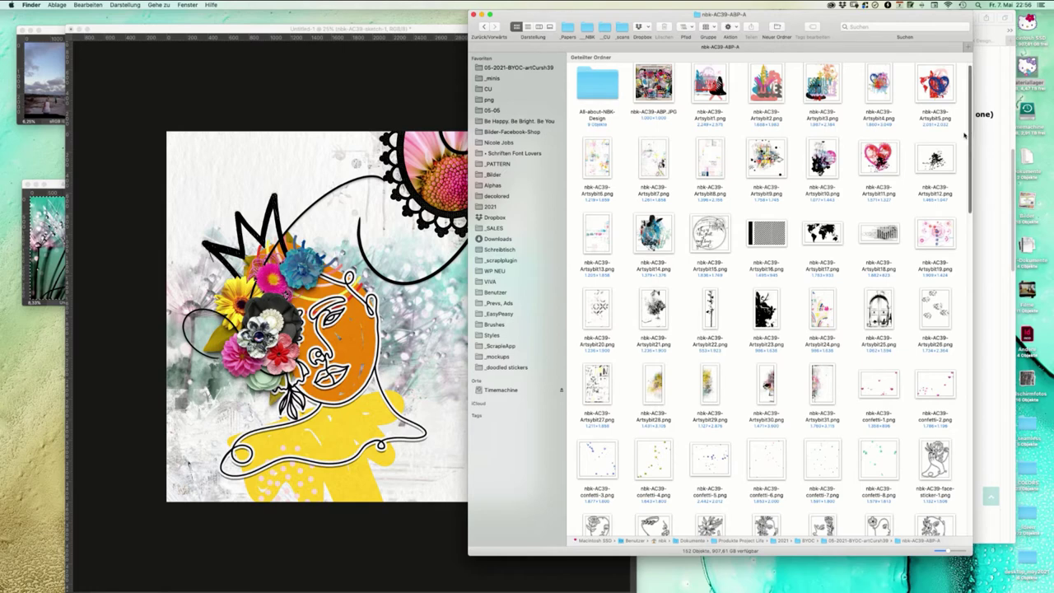
pyautogui.moveTo(886, 155); pyautogui.dragTo(288, 254)
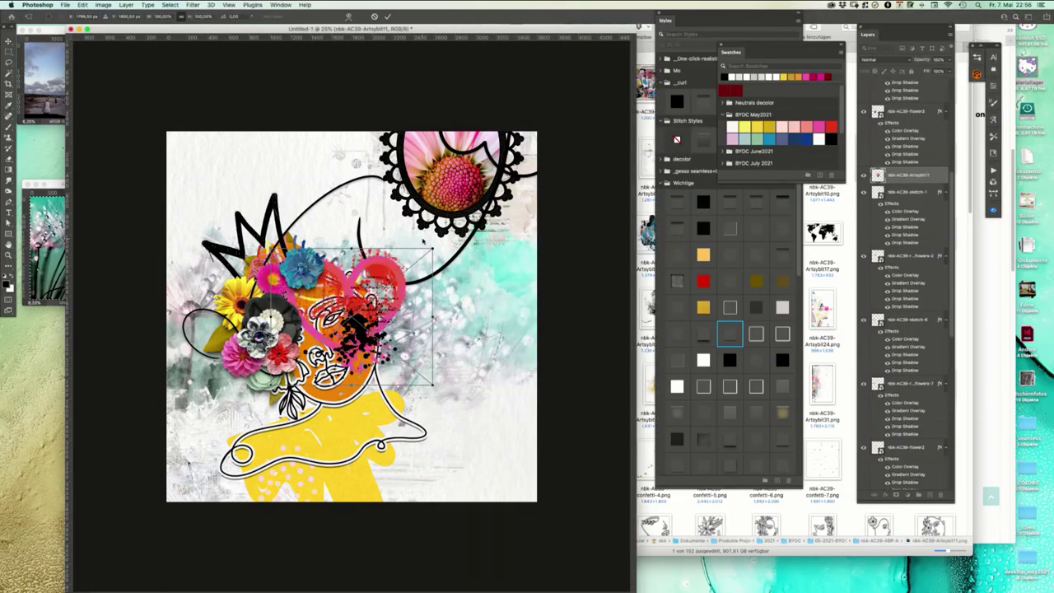
pyautogui.moveTo(407, 262); pyautogui.dragTo(572, 110)
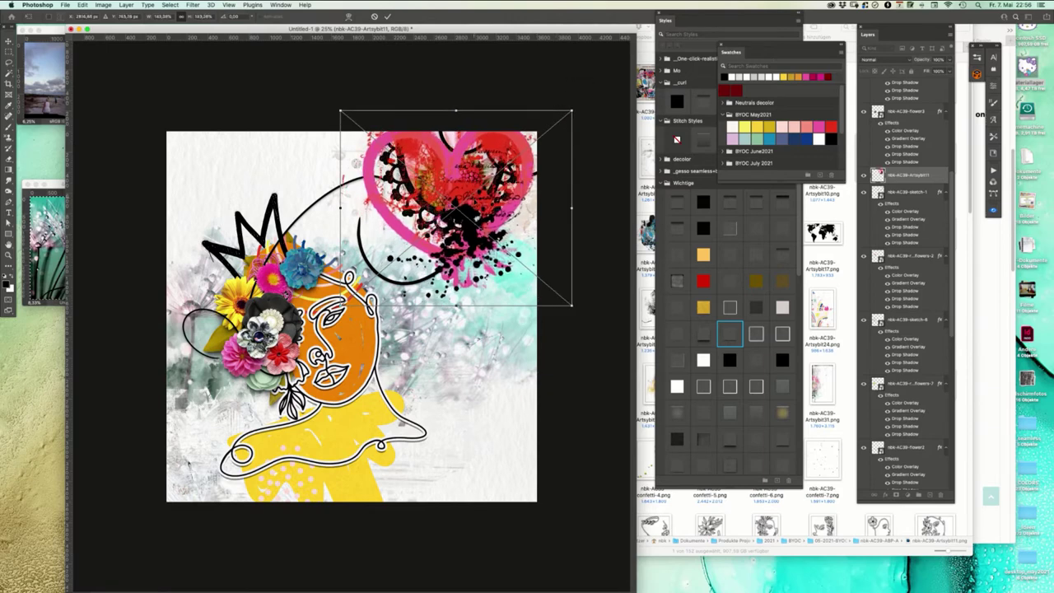
pyautogui.press('Return')
# - Collapse the layer effects, move the Artsybit11 layer directly beneath the frame-2 layer, and reposition the heart behind the oval frame
pyautogui.moveTo(912, 183); pyautogui.dragTo(906, 441)
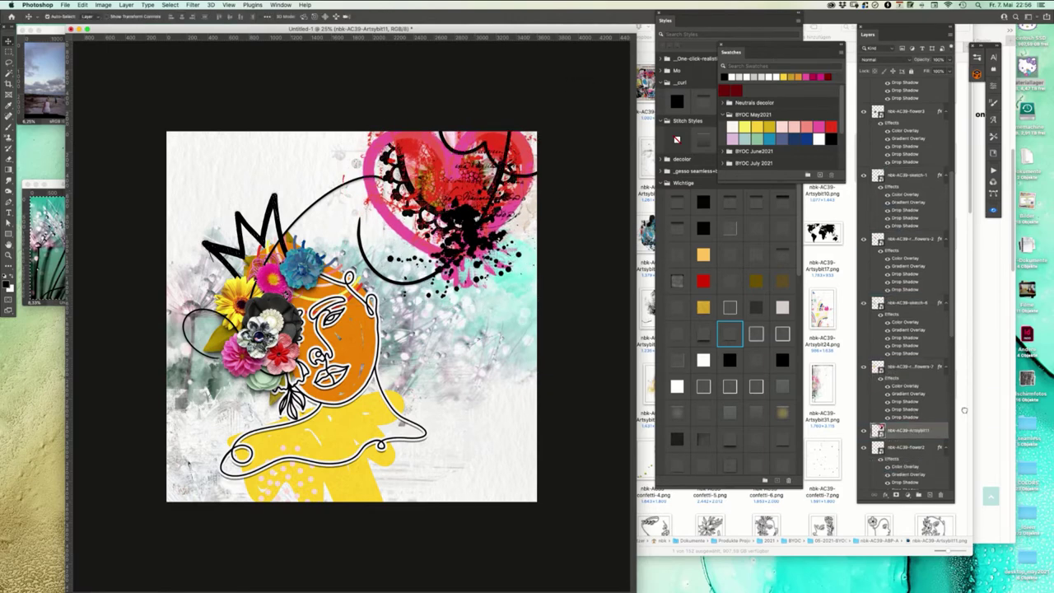
pyautogui.keyDown('alt'); pyautogui.click(947, 449); pyautogui.keyUp('alt')
pyautogui.moveTo(448, 266); pyautogui.dragTo(450, 274)
pyautogui.moveTo(479, 228); pyautogui.dragTo(476, 216)
pyautogui.moveTo(911, 195); pyautogui.dragTo(914, 354)
pyautogui.moveTo(487, 254); pyautogui.dragTo(505, 221)
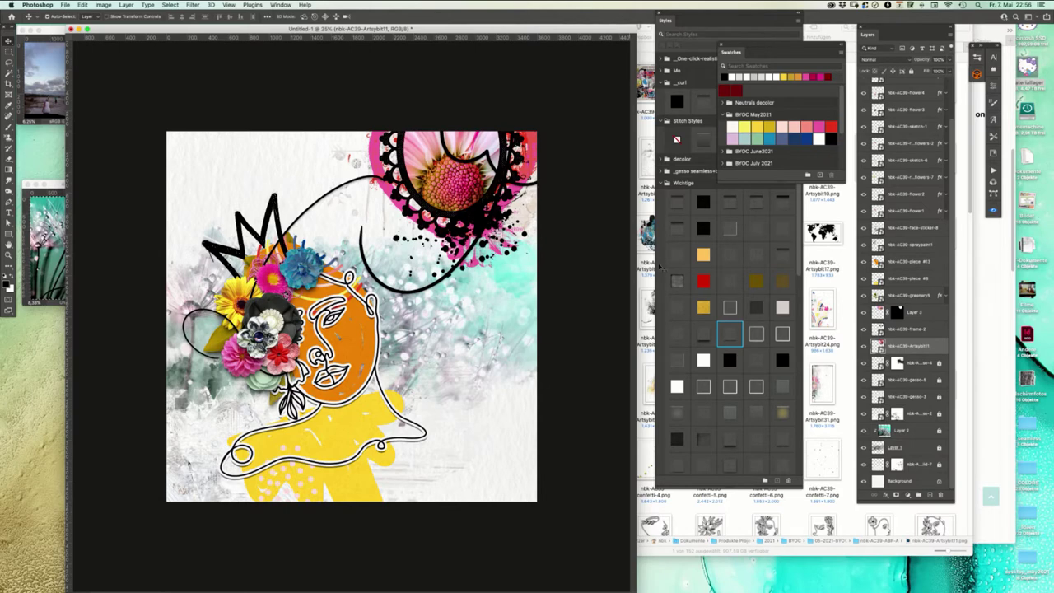
# - Place nbk-AC39-Artsybit4.png above the Artsybit11 layer, positioned behind the face and flower cluster
pyautogui.click(845, 283)
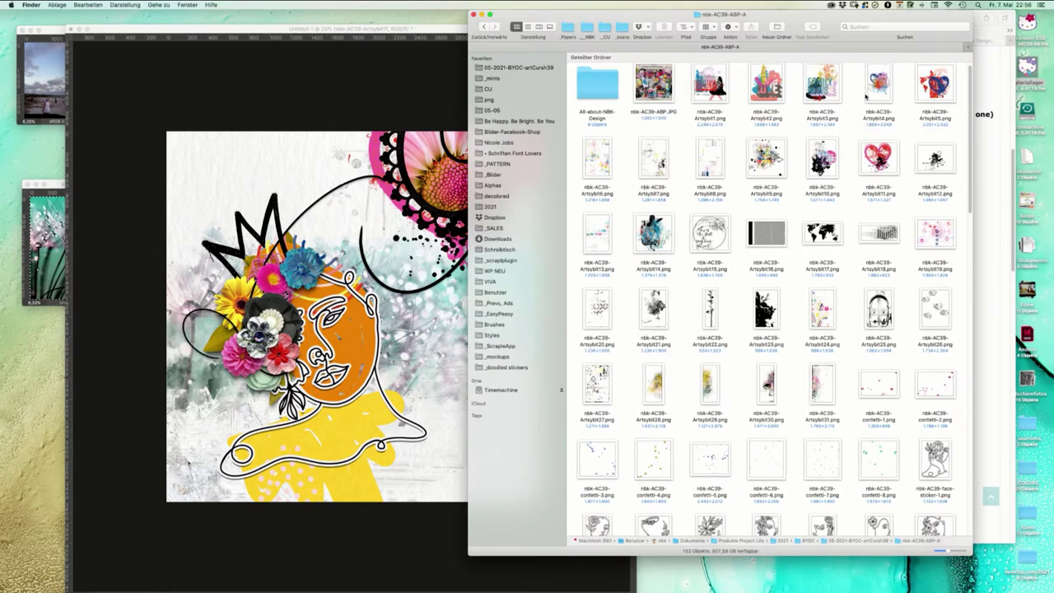
pyautogui.moveTo(876, 89); pyautogui.dragTo(191, 298)
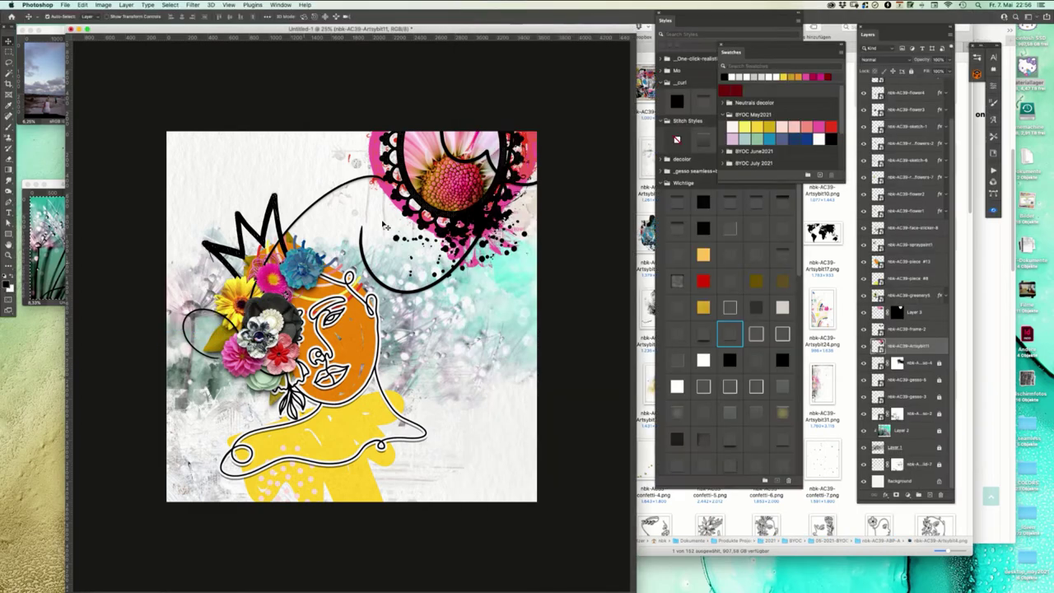
pyautogui.moveTo(400, 290); pyautogui.dragTo(333, 287)
pyautogui.moveTo(374, 168); pyautogui.dragTo(362, 193)
pyautogui.moveTo(348, 240); pyautogui.dragTo(352, 276)
pyautogui.press('Return')
pyautogui.click(357, 306)
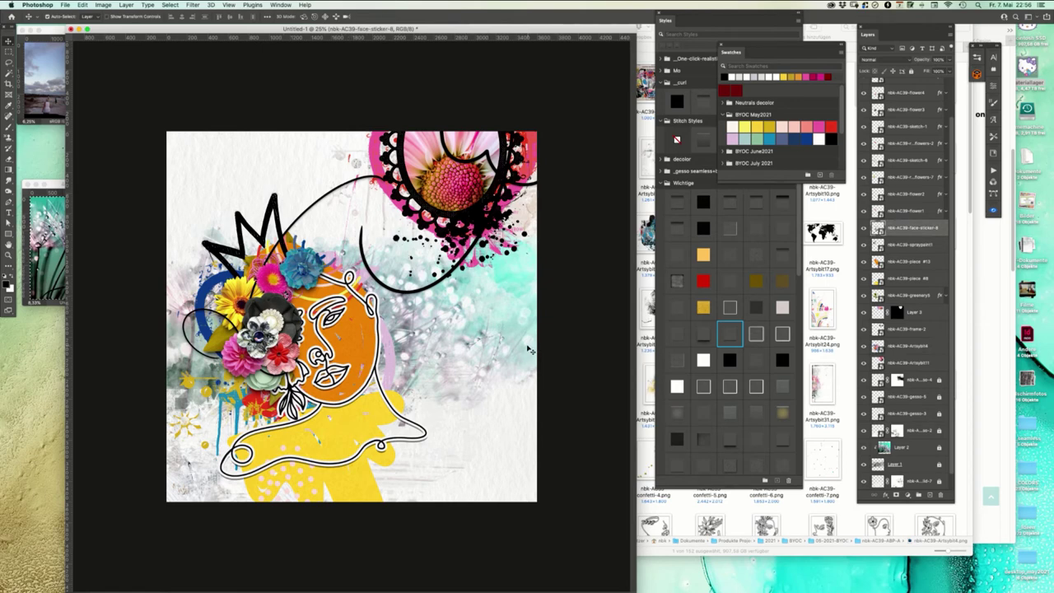
pyautogui.click(512, 323)
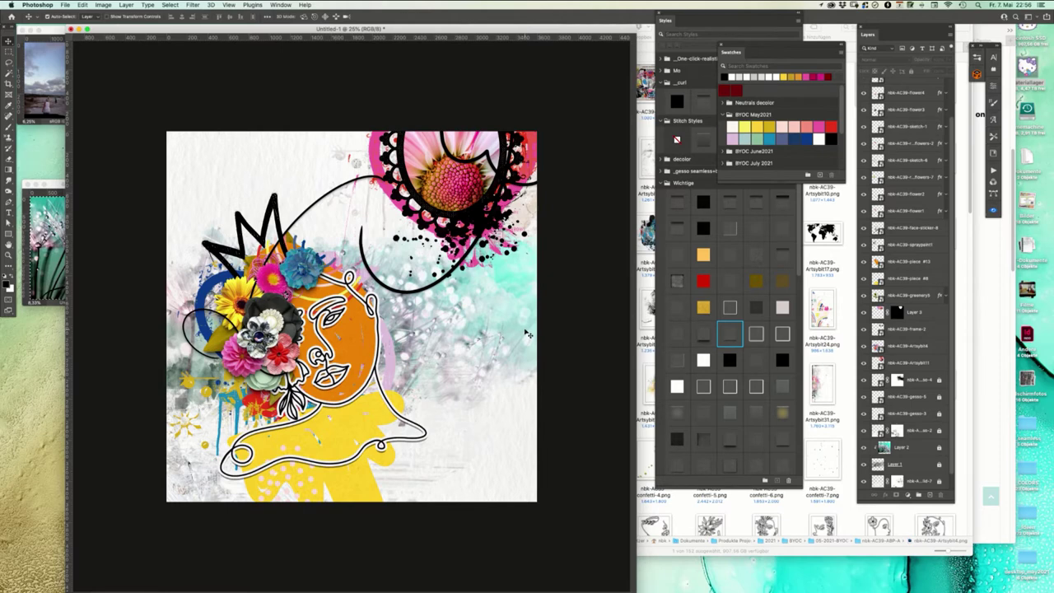
# - Place nbk-AC39-confetti-4.png from the Finder folder and move its gold stars above the crown
pyautogui.click(829, 278)
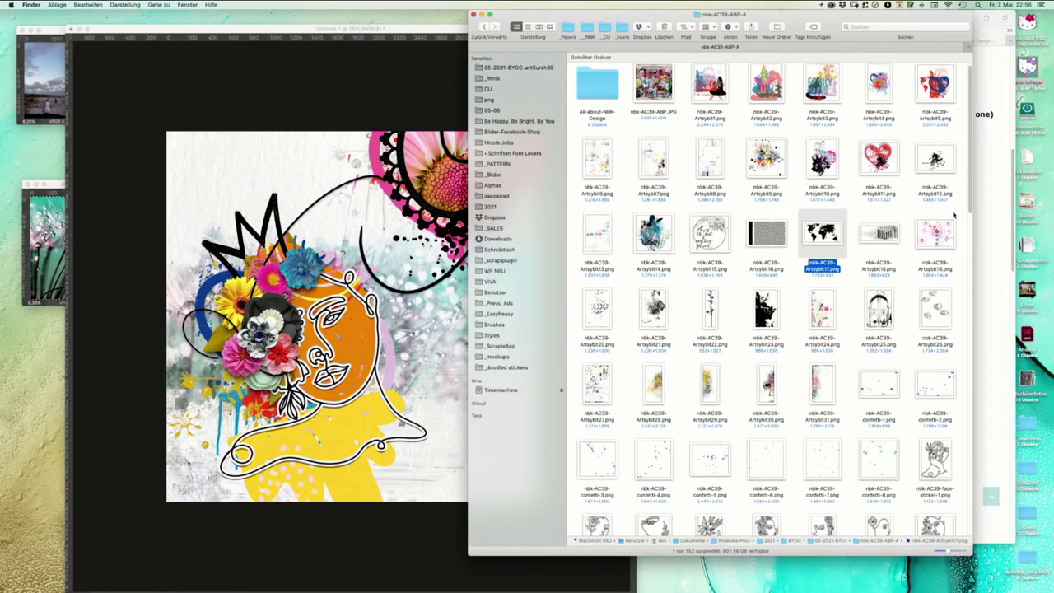
pyautogui.scroll(-2, 969, 200)
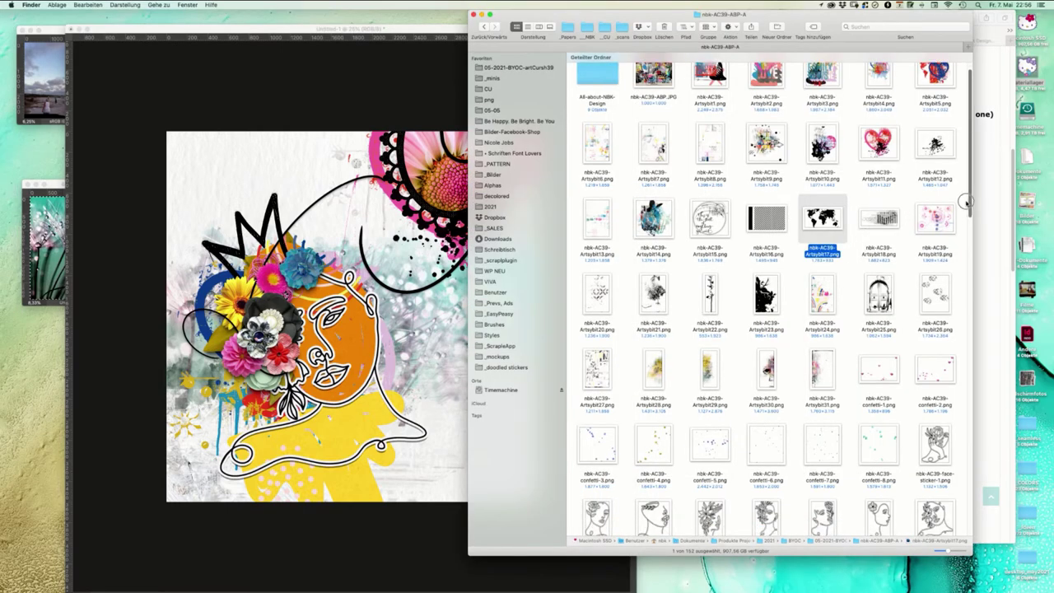
pyautogui.scroll(-3, 969, 200)
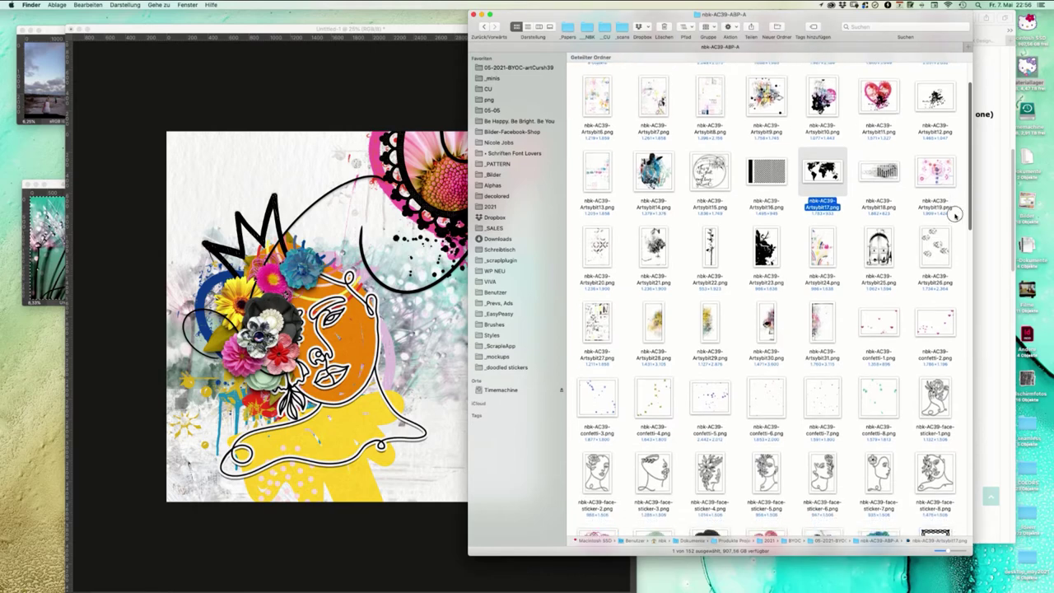
pyautogui.moveTo(656, 396); pyautogui.dragTo(367, 332)
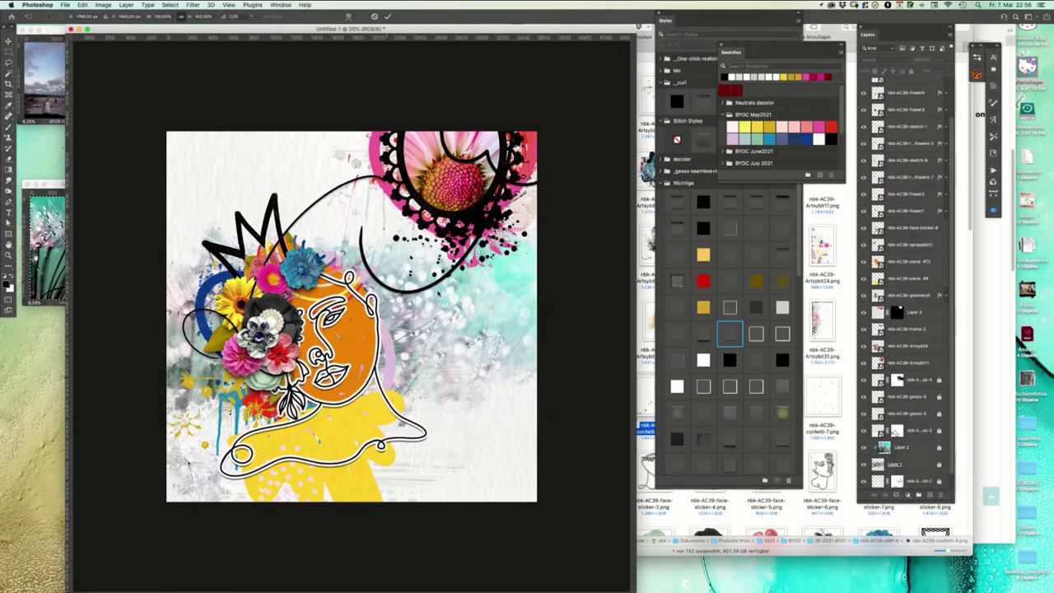
pyautogui.press('Return')
pyautogui.moveTo(405, 226); pyautogui.dragTo(321, 160)
# - Move the confetti-4 layer below the Artsybit11 layer, apply a single drop-shadow Wichtige style, and nudge the gold stars slightly up
pyautogui.scroll(3, 907, 258)
pyautogui.moveTo(910, 86); pyautogui.dragTo(904, 429)
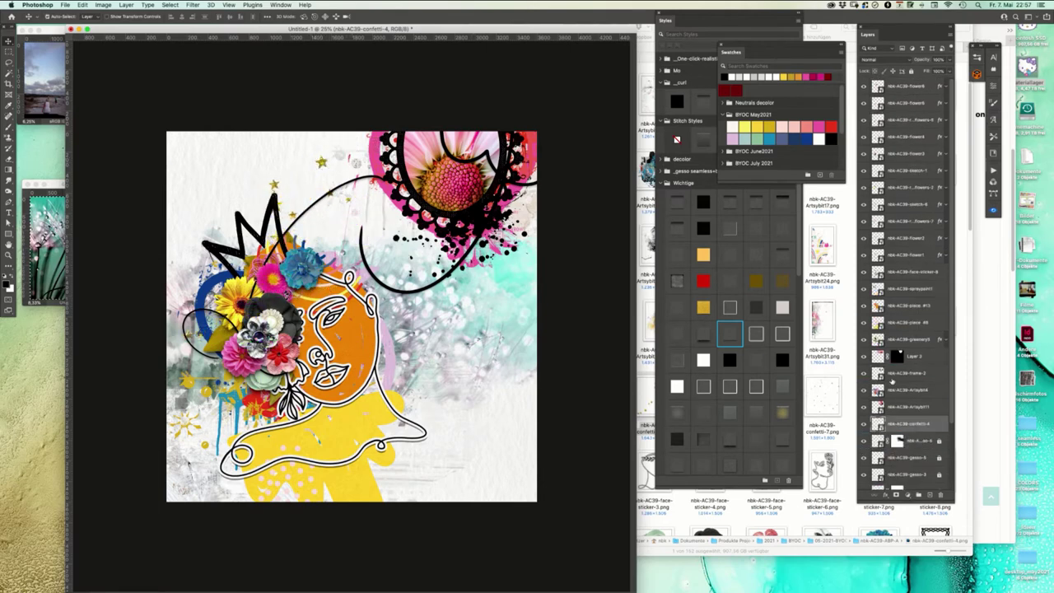
pyautogui.click(676, 332)
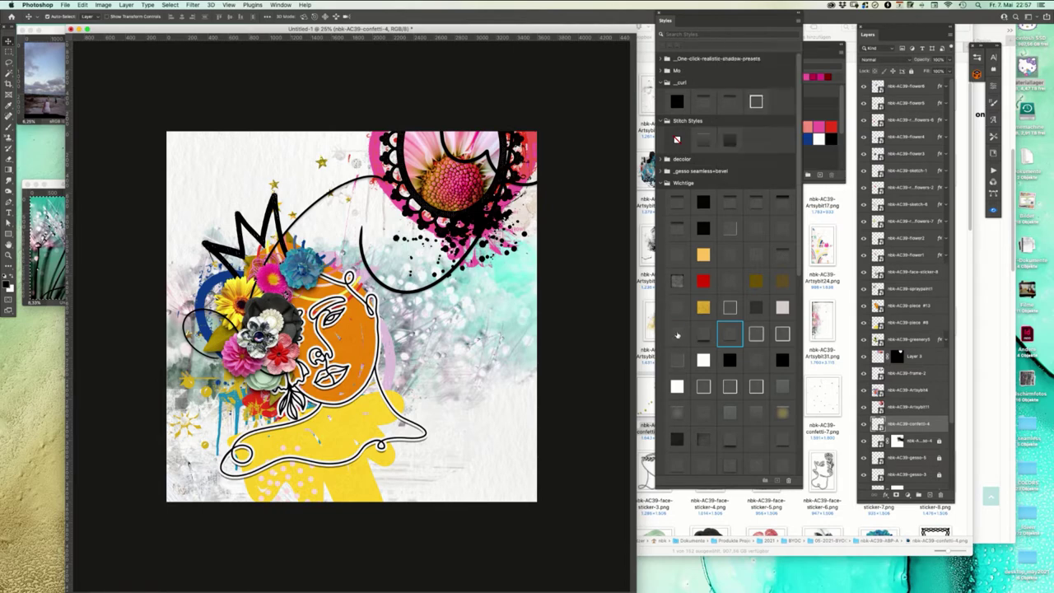
pyautogui.moveTo(324, 164); pyautogui.dragTo(320, 158)
# - Place nbk-AC39-confetti-8.png above the confetti-4 layer, position its teal stars beside the oval frame, and apply a Wichtige overlay and drop-shadow style
pyautogui.click(855, 367)
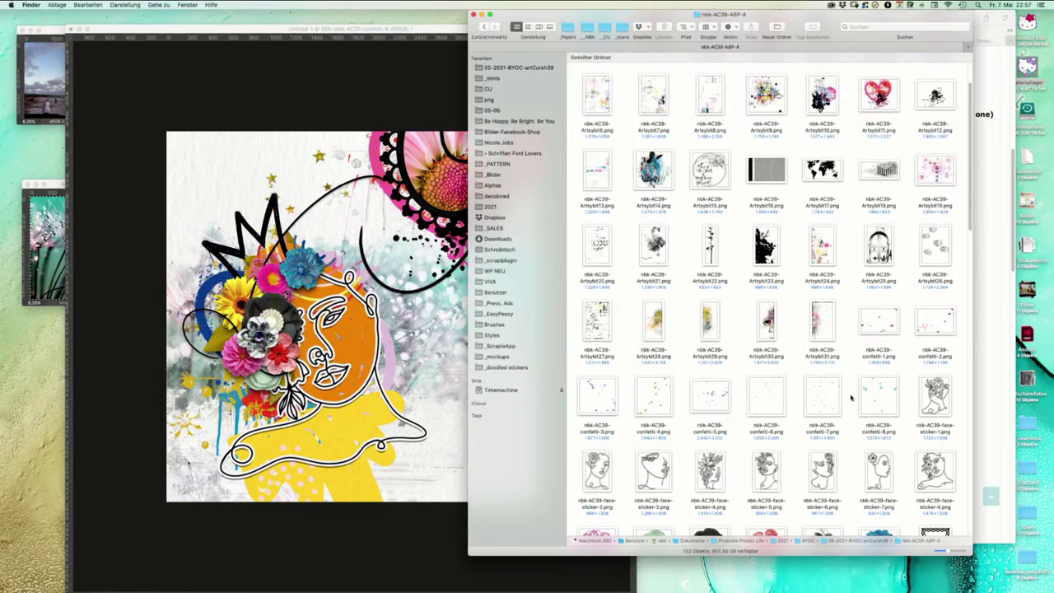
pyautogui.moveTo(889, 394); pyautogui.dragTo(389, 317)
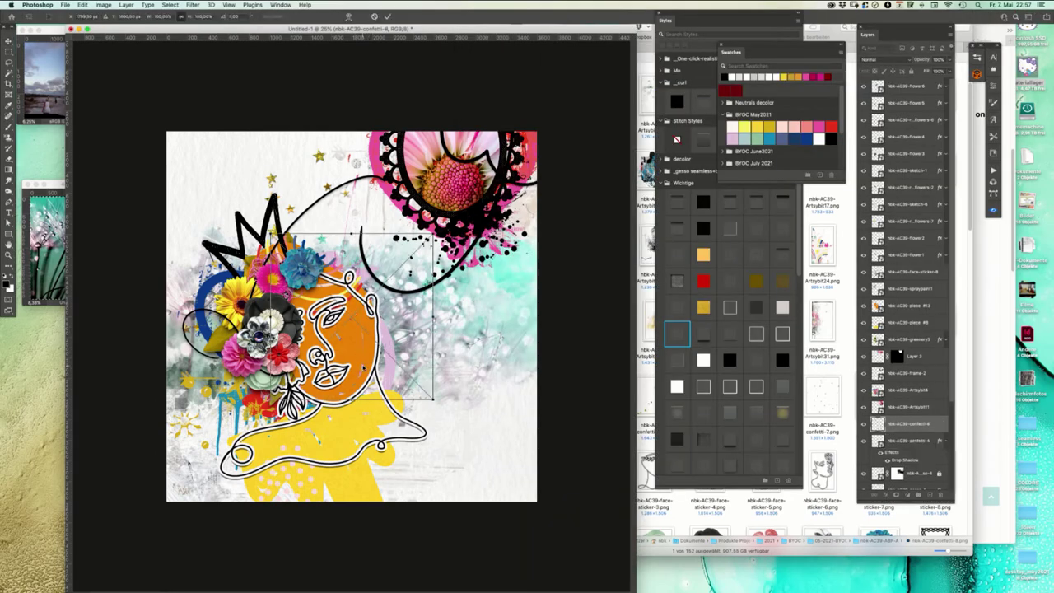
pyautogui.moveTo(395, 277); pyautogui.dragTo(411, 219)
pyautogui.moveTo(420, 220); pyautogui.dragTo(480, 304)
pyautogui.press('Return')
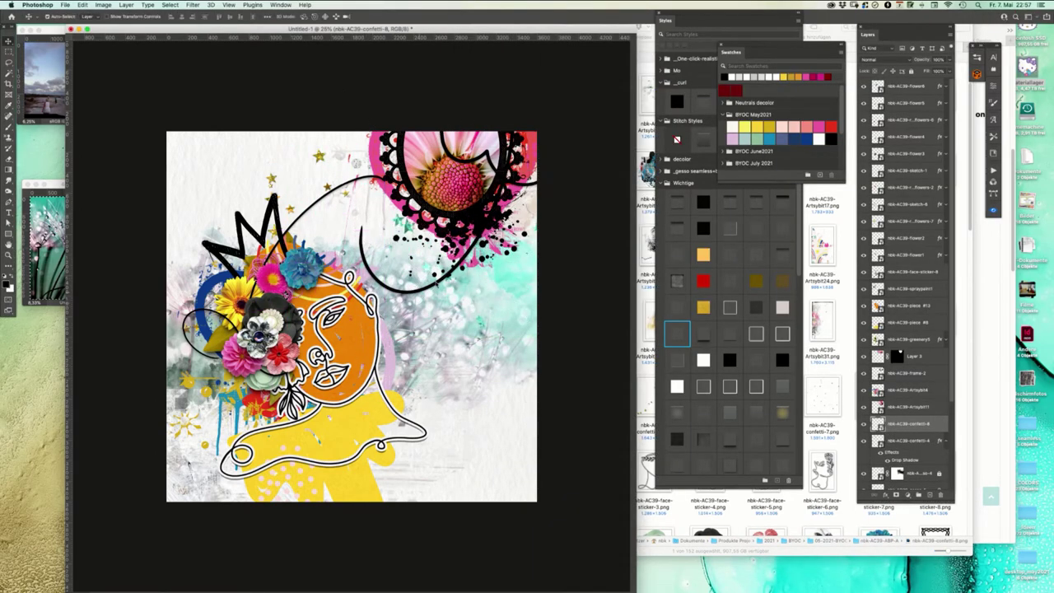
pyautogui.click(677, 306)
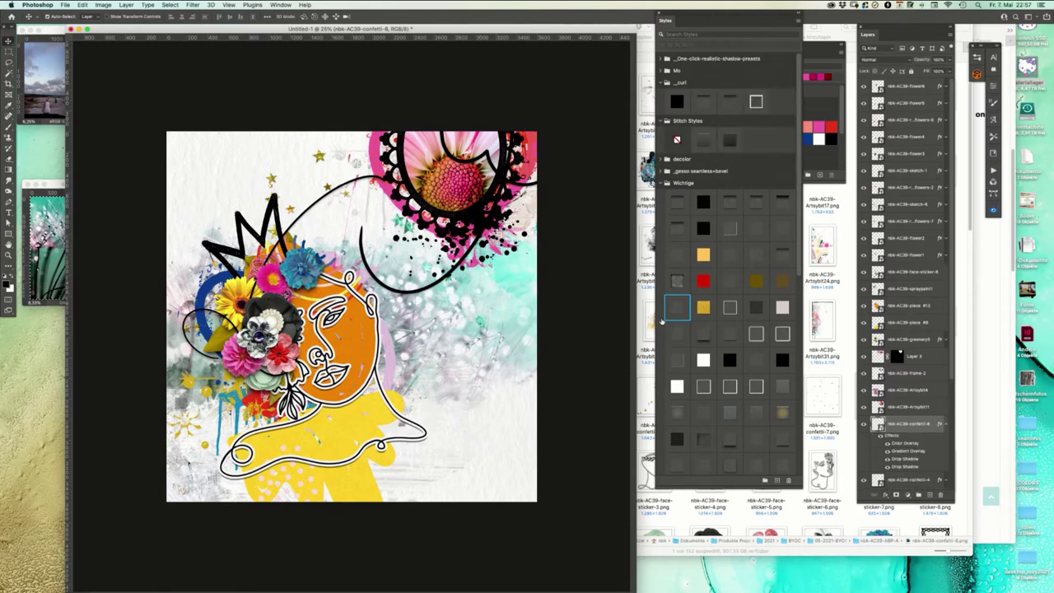
# - Place nbk-AC39-WA-step by step.png from the Finder asset folder above the confetti-8 layer and position it beside the face
pyautogui.click(844, 250)
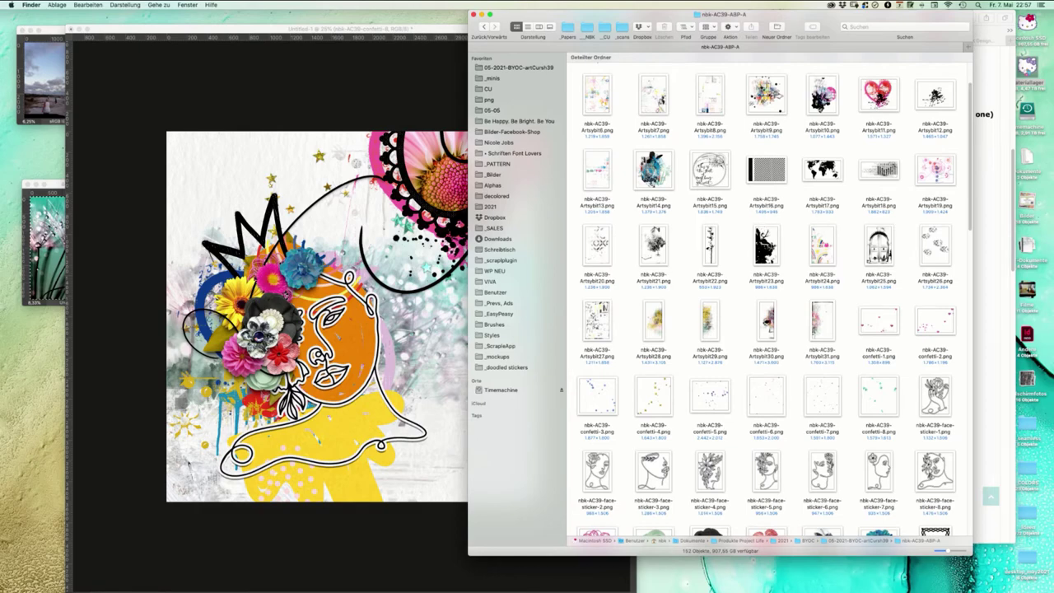
pyautogui.scroll(-10, 976, 142)
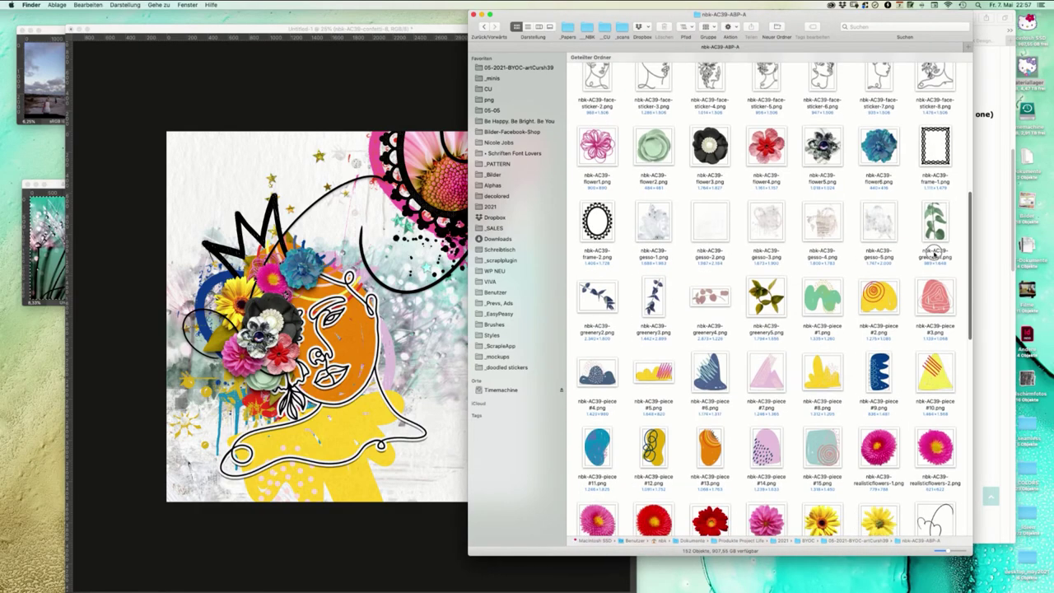
pyautogui.scroll(-5, 929, 262)
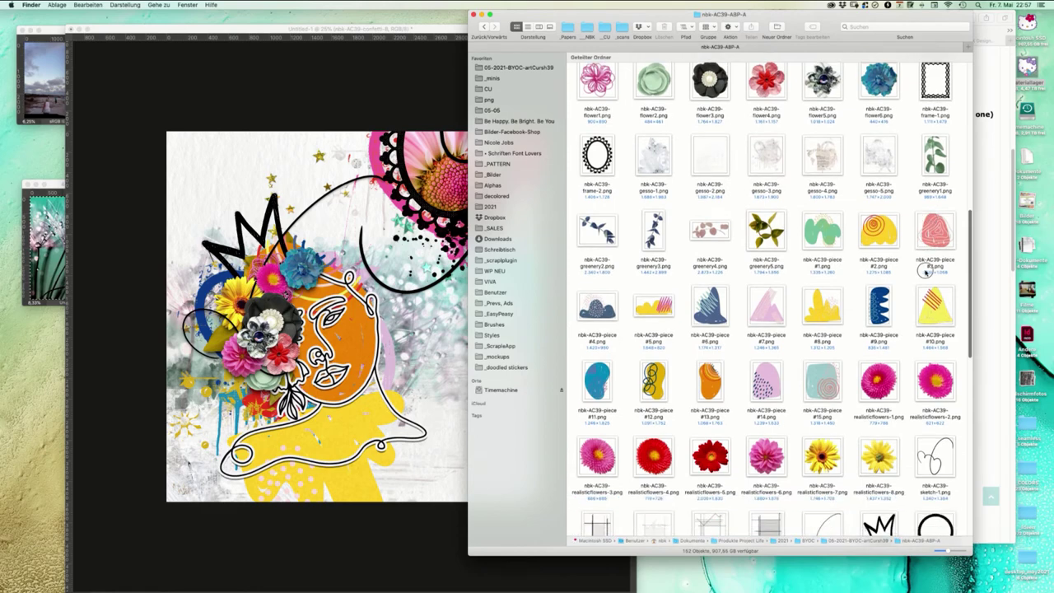
pyautogui.scroll(-10, 909, 285)
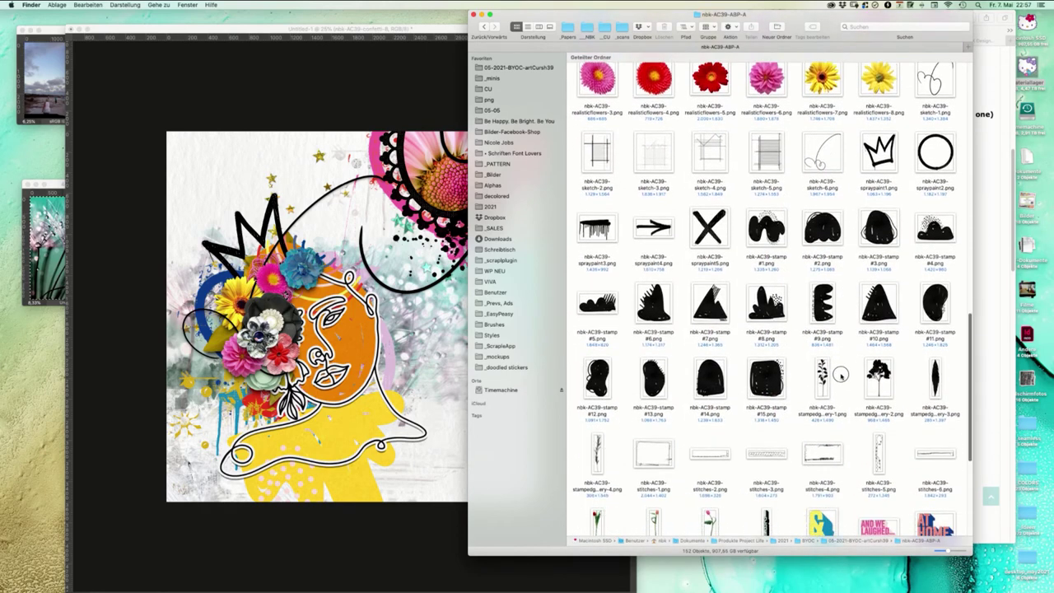
pyautogui.scroll(-5, 821, 419)
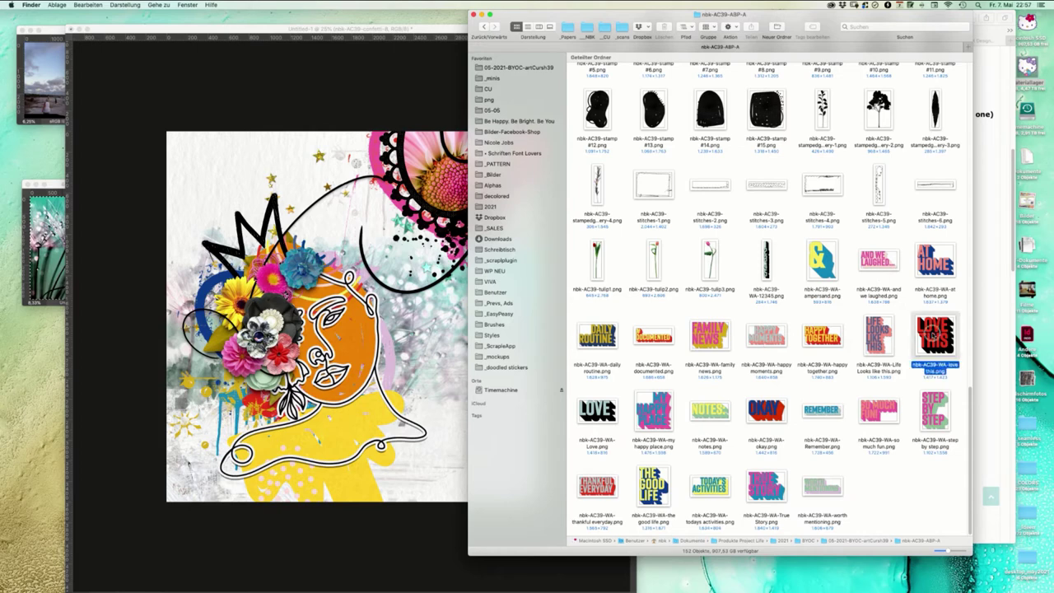
pyautogui.click(766, 344)
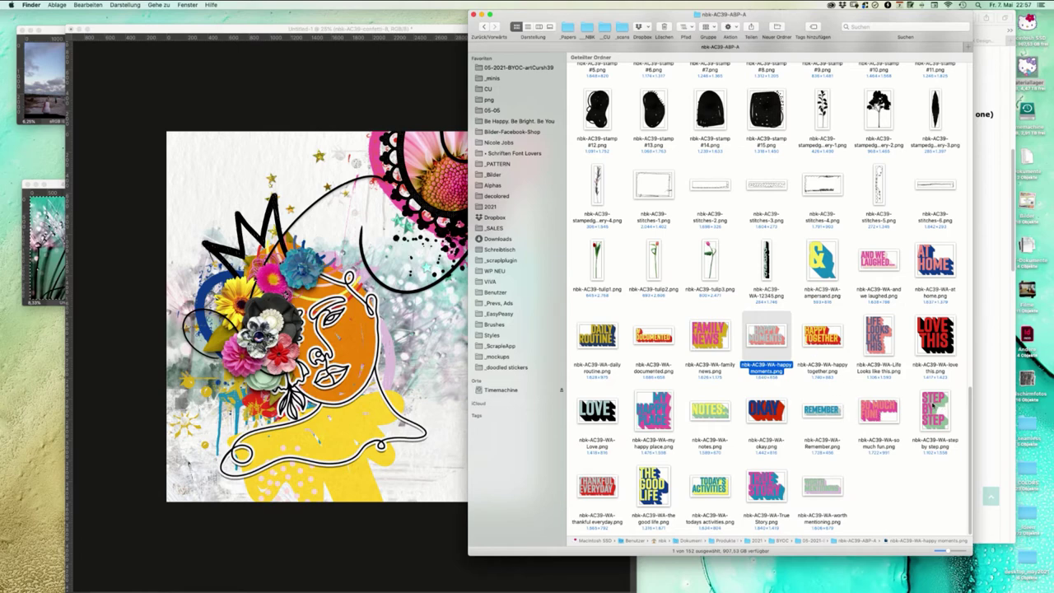
pyautogui.moveTo(932, 406); pyautogui.dragTo(403, 355)
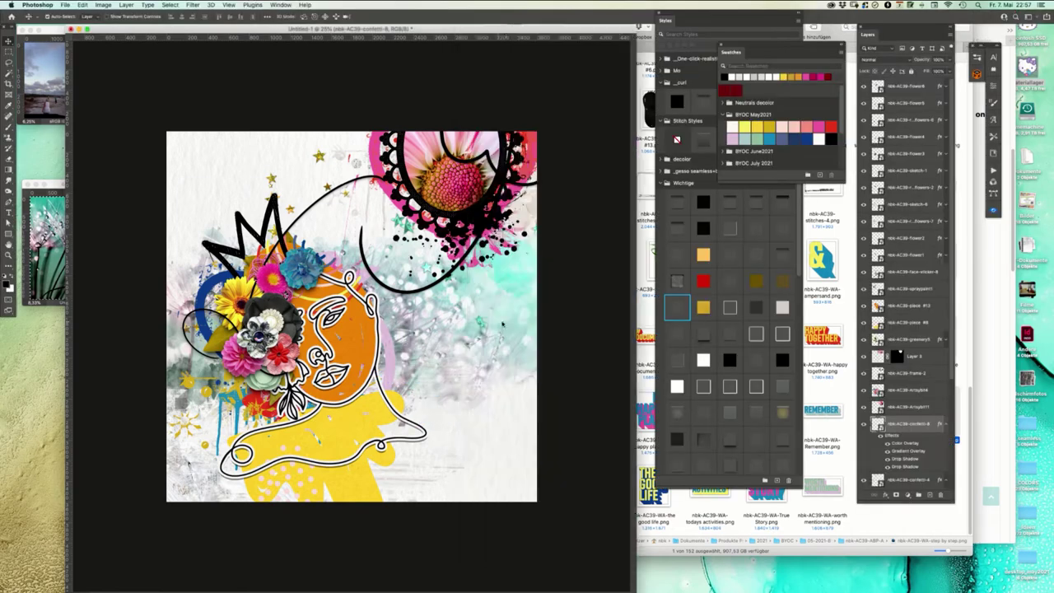
pyautogui.moveTo(400, 259); pyautogui.dragTo(505, 270)
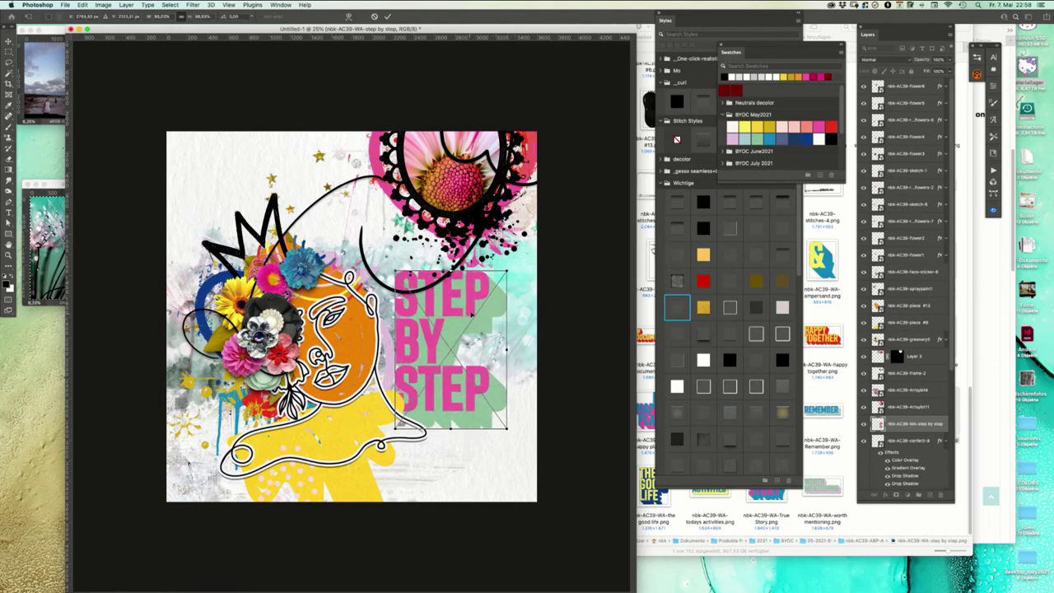
pyautogui.press('Return')
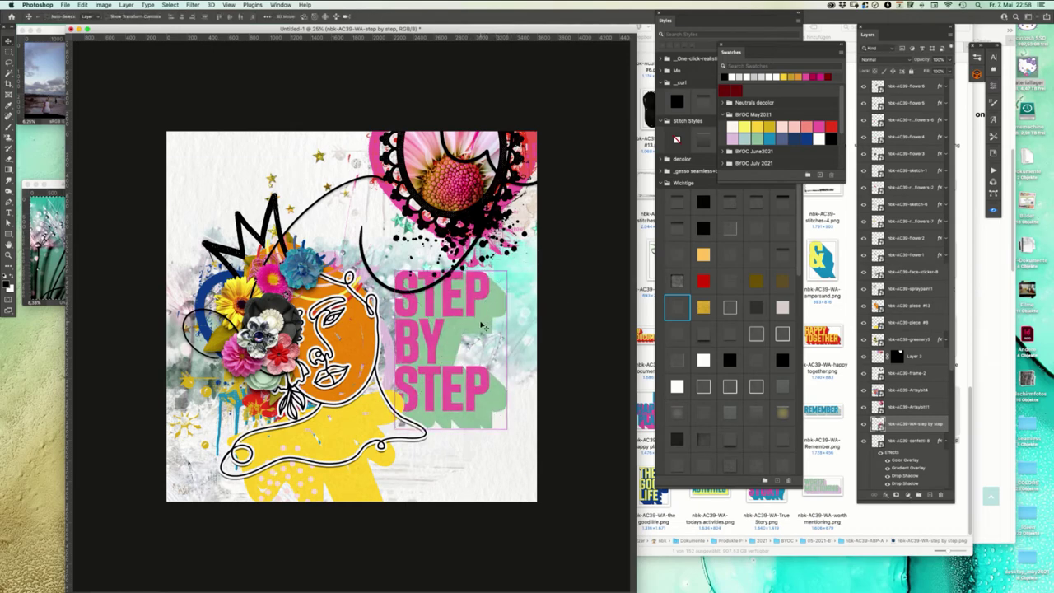
# - Move the STEP BY STEP layer directly below the frame-2 layer and adjust the word art's position beside the face and neck
pyautogui.moveTo(908, 426); pyautogui.dragTo(904, 258)
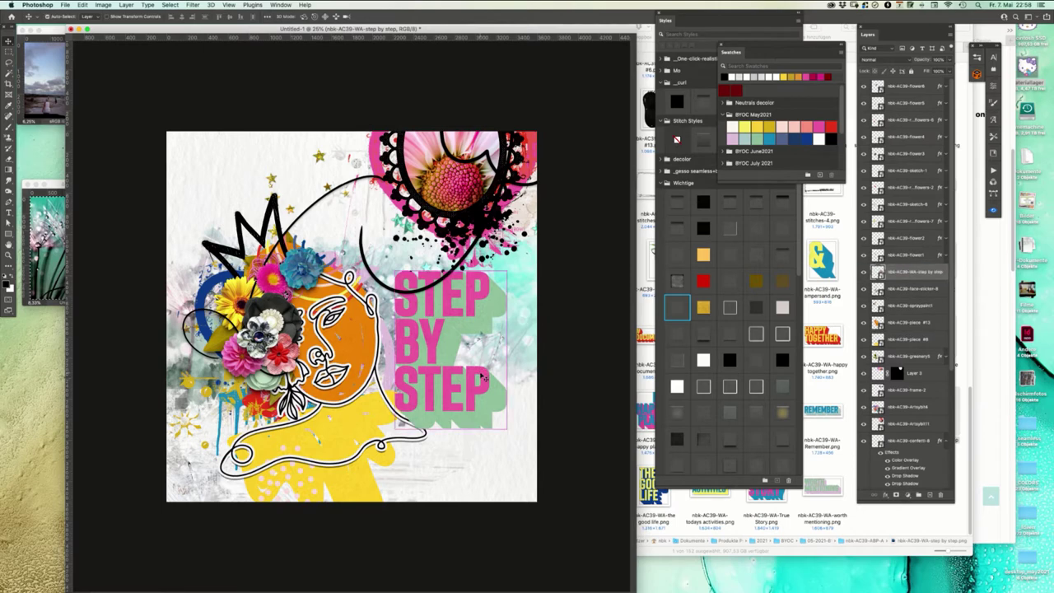
pyautogui.moveTo(487, 388); pyautogui.dragTo(475, 410)
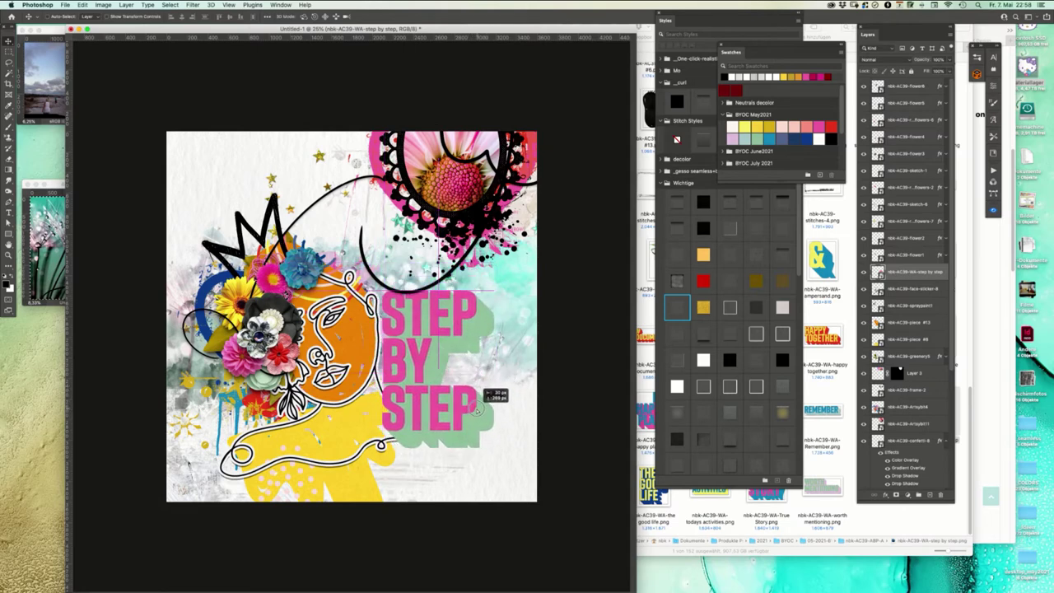
pyautogui.moveTo(905, 271); pyautogui.dragTo(900, 384)
pyautogui.moveTo(466, 417); pyautogui.dragTo(503, 428)
# - Scale the STEP BY STEP word art down to about 84% and nudge it close against the orange face shape
pyautogui.press('super+t')
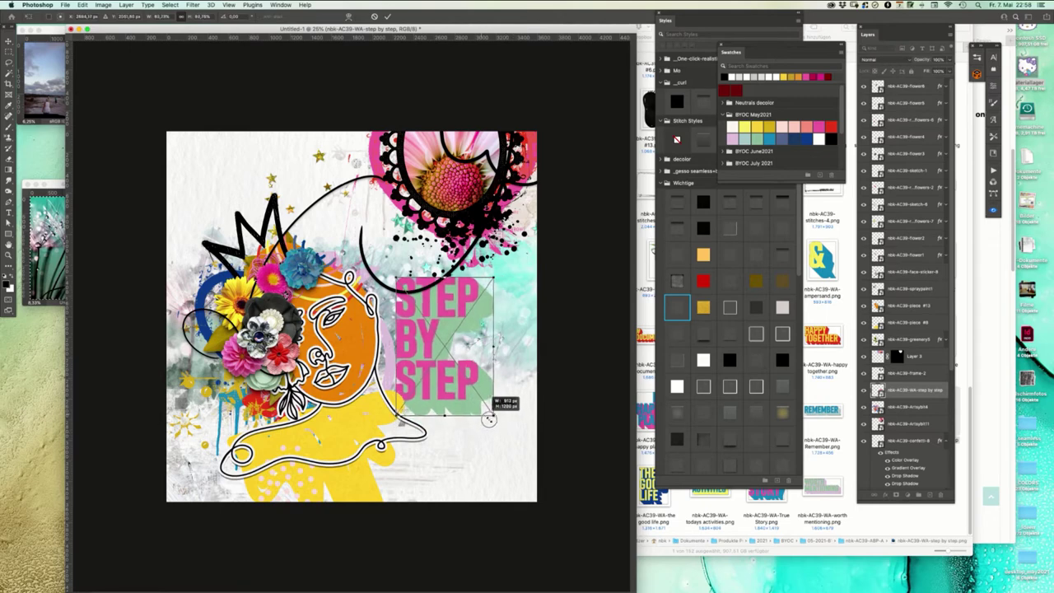
pyautogui.moveTo(459, 383); pyautogui.dragTo(446, 365)
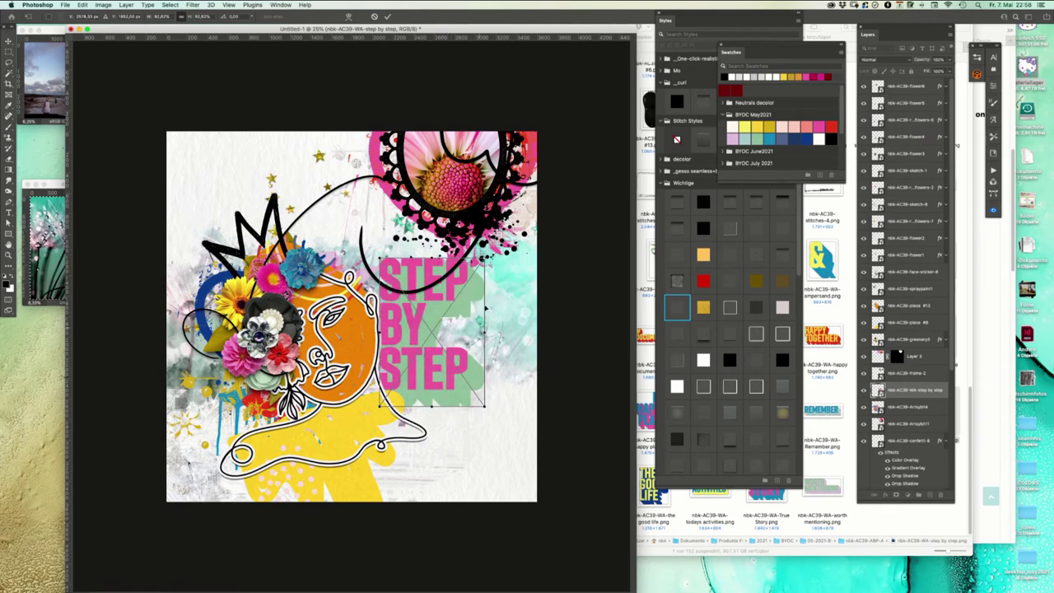
pyautogui.moveTo(485, 258); pyautogui.dragTo(476, 270)
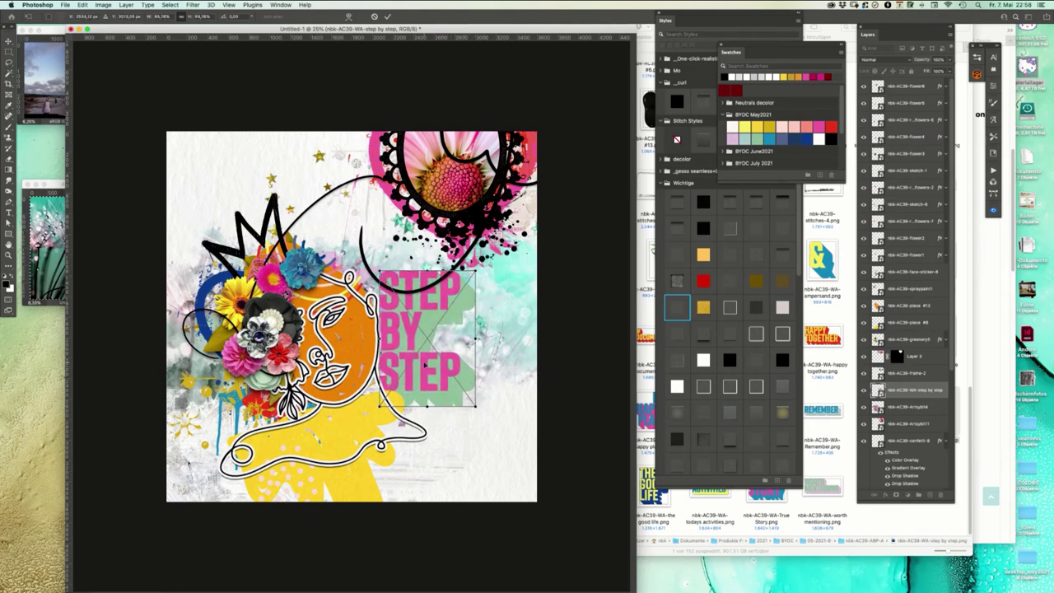
pyautogui.press('Return')
pyautogui.moveTo(440, 377); pyautogui.dragTo(436, 376)
# - Set the STEP BY STEP layer's blend mode to Color Burn and enlarge the word art to reach the page edge below the oval frame
pyautogui.click(888, 60)
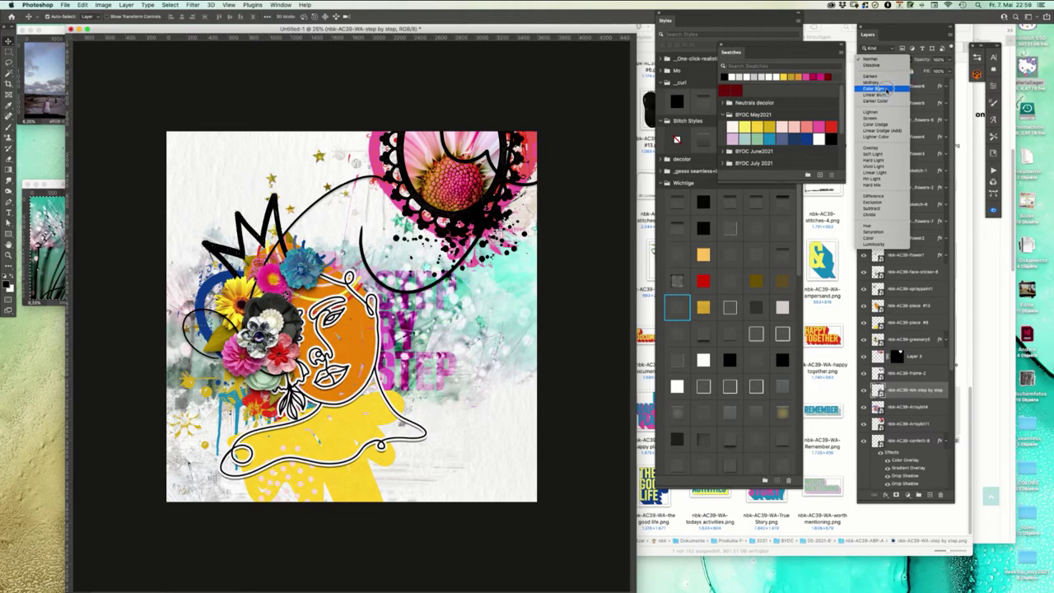
pyautogui.click(887, 90)
pyautogui.hotkey('ctrl', 't')
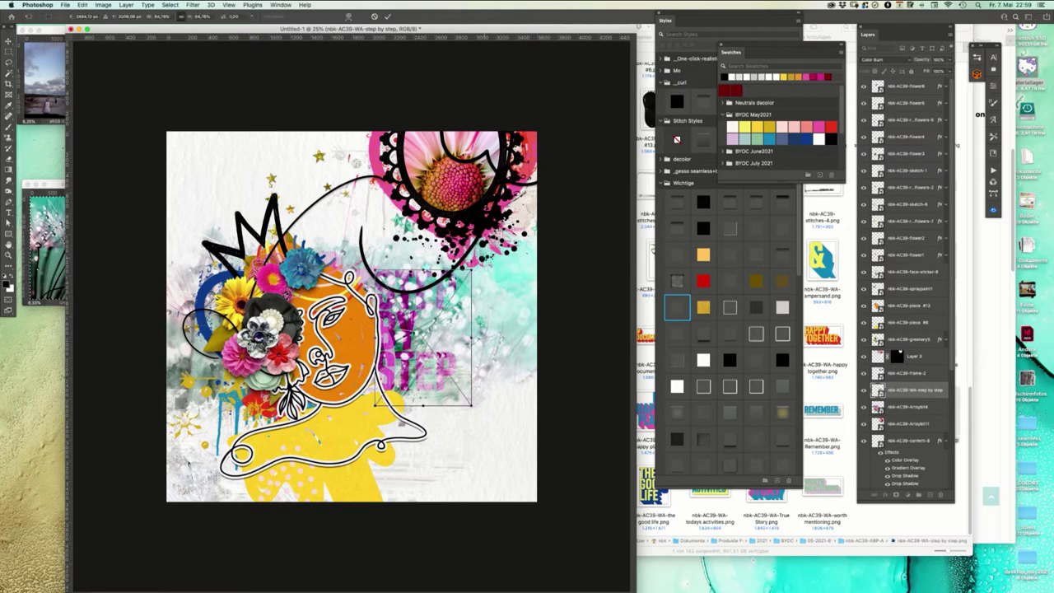
pyautogui.moveTo(471, 269); pyautogui.dragTo(547, 153)
pyautogui.moveTo(484, 332); pyautogui.dragTo(485, 392)
pyautogui.press('Return')
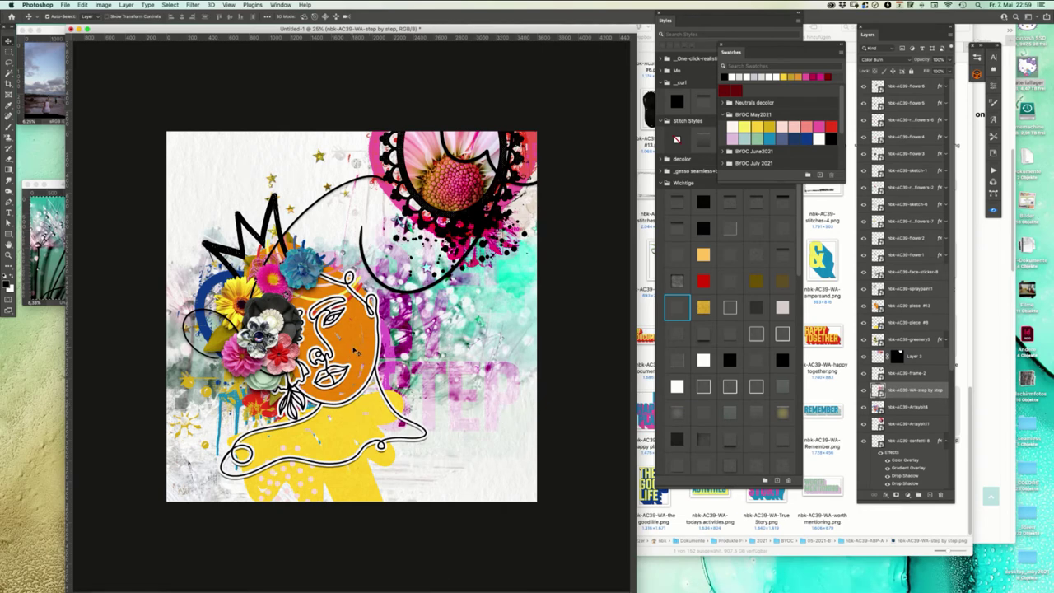
pyautogui.press('super+t')
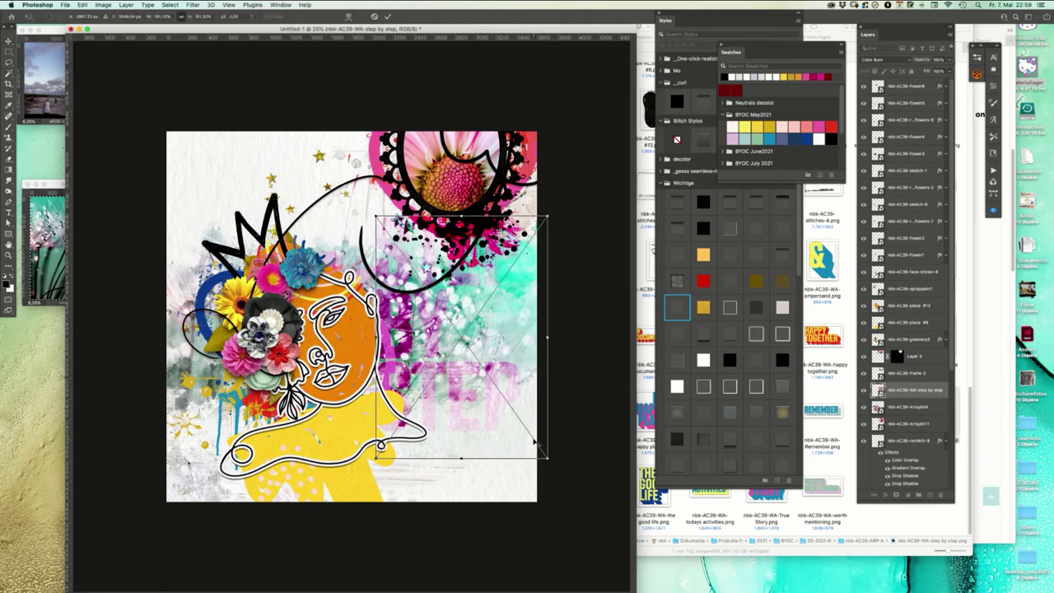
pyautogui.moveTo(546, 453); pyautogui.dragTo(541, 433)
pyautogui.press('Return')
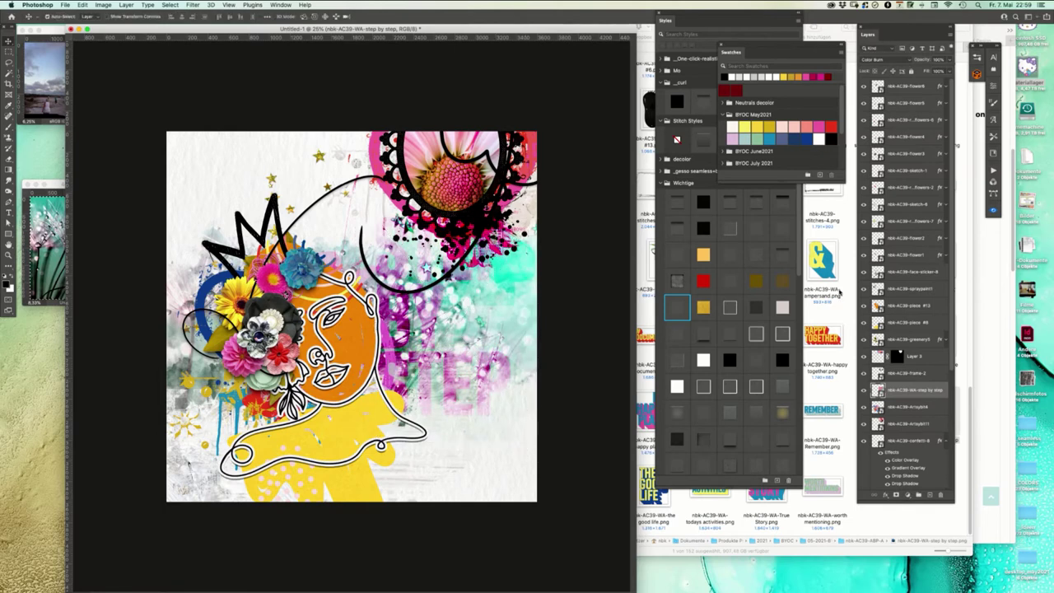
# - Switch to Finder and open the nbk-AC39-snippets folder with its files shown as icons
pyautogui.click(843, 315)
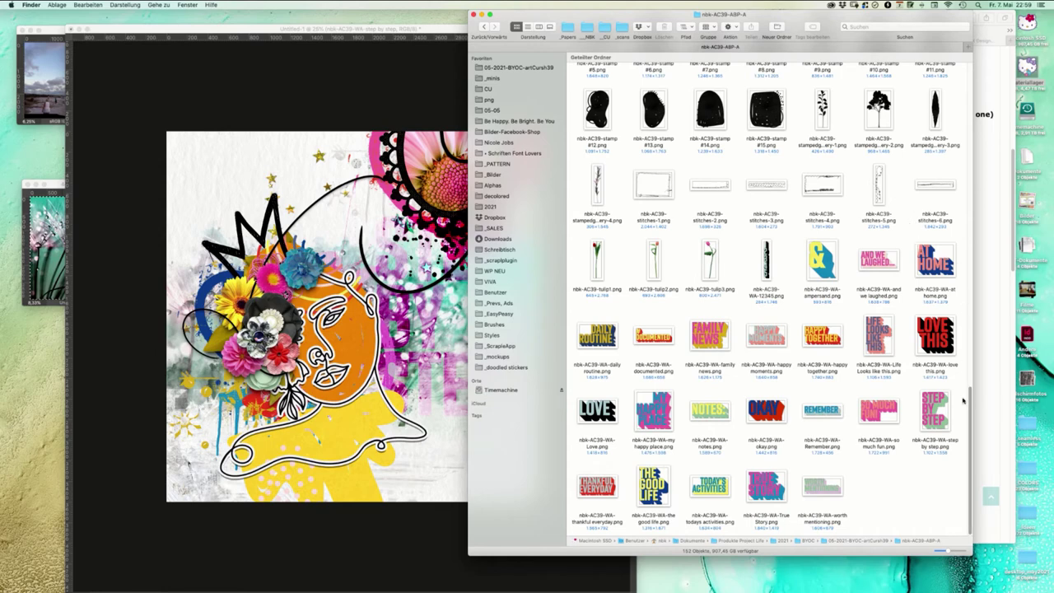
pyautogui.click(822, 185)
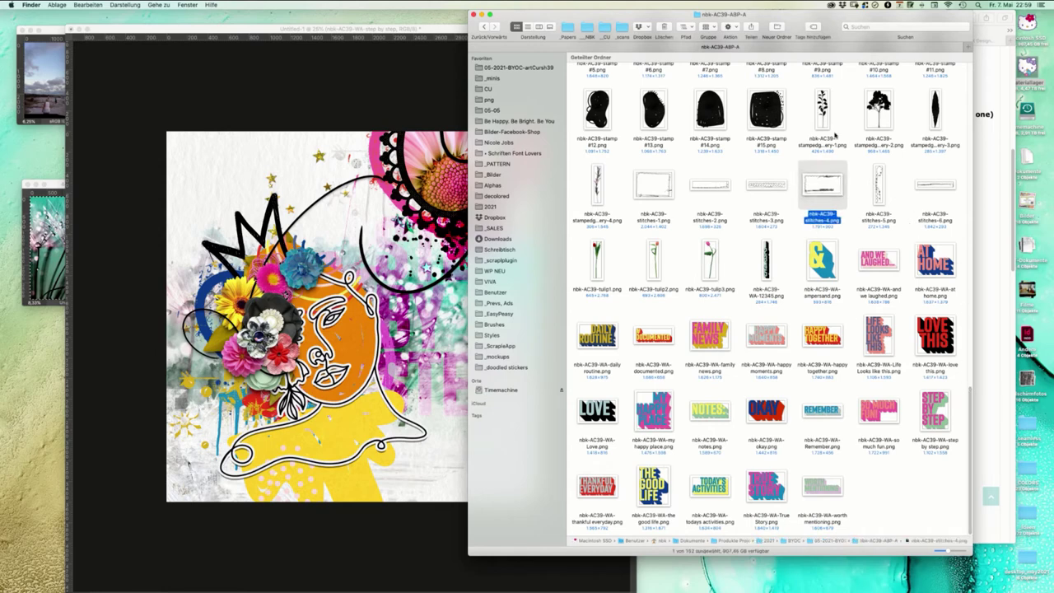
pyautogui.press('super+Up')
pyautogui.click(632, 264)
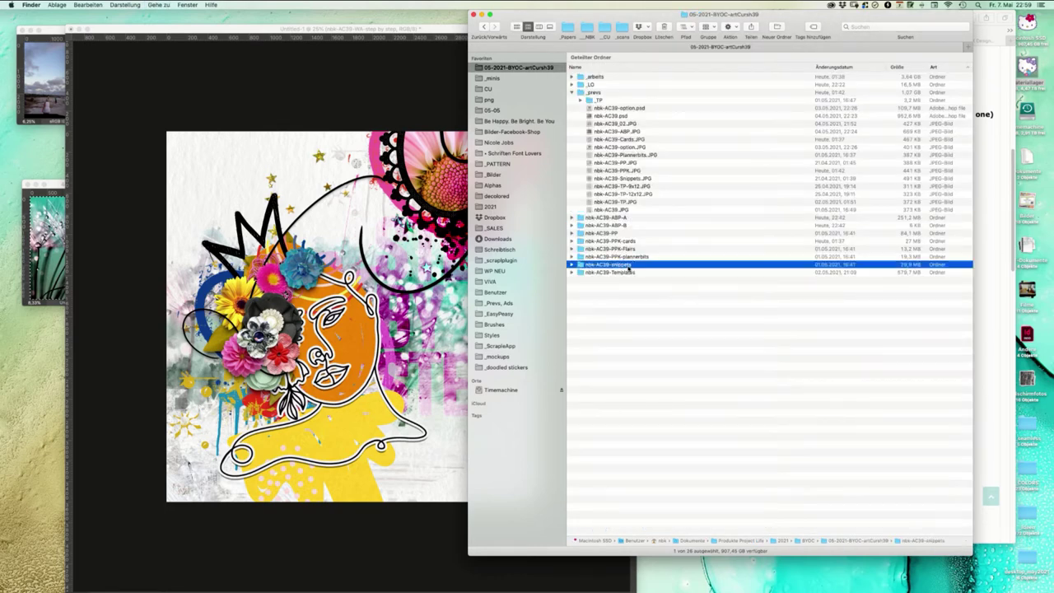
pyautogui.doubleClick(632, 265)
pyautogui.click(516, 27)
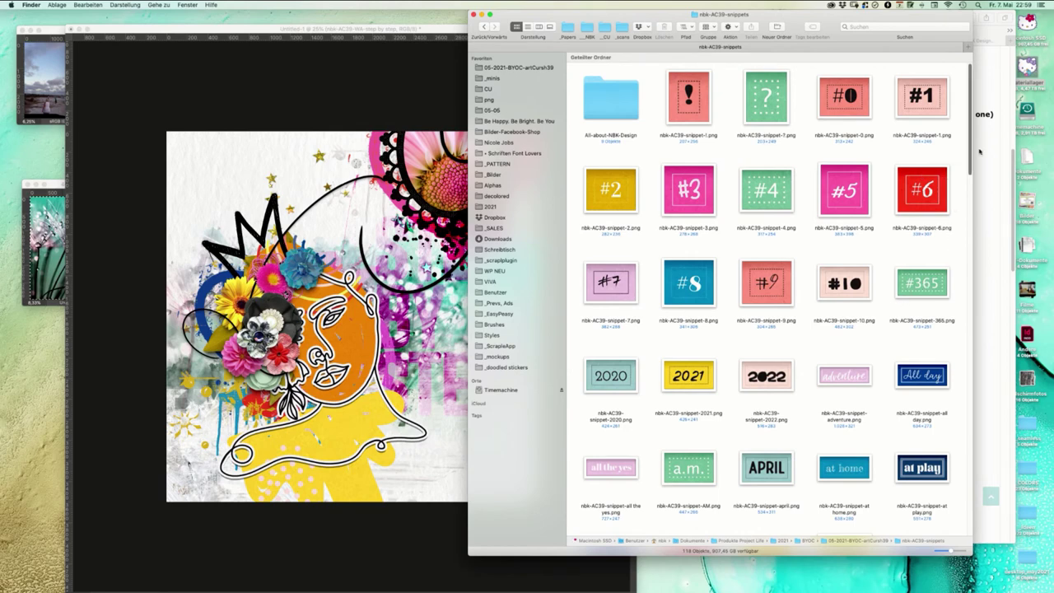
# - Place nbk-AC39-snippet-creative.png beside the face's chin and bring its layer to the top of the stack
pyautogui.scroll(-5, 961, 202)
pyautogui.scroll(1, 961, 202)
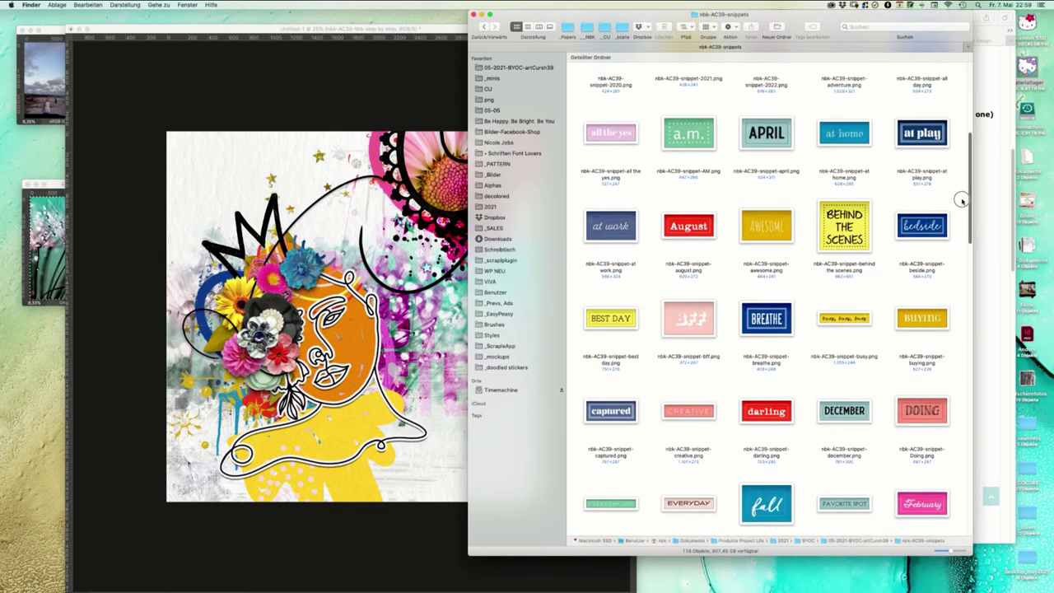
pyautogui.scroll(-2, 961, 203)
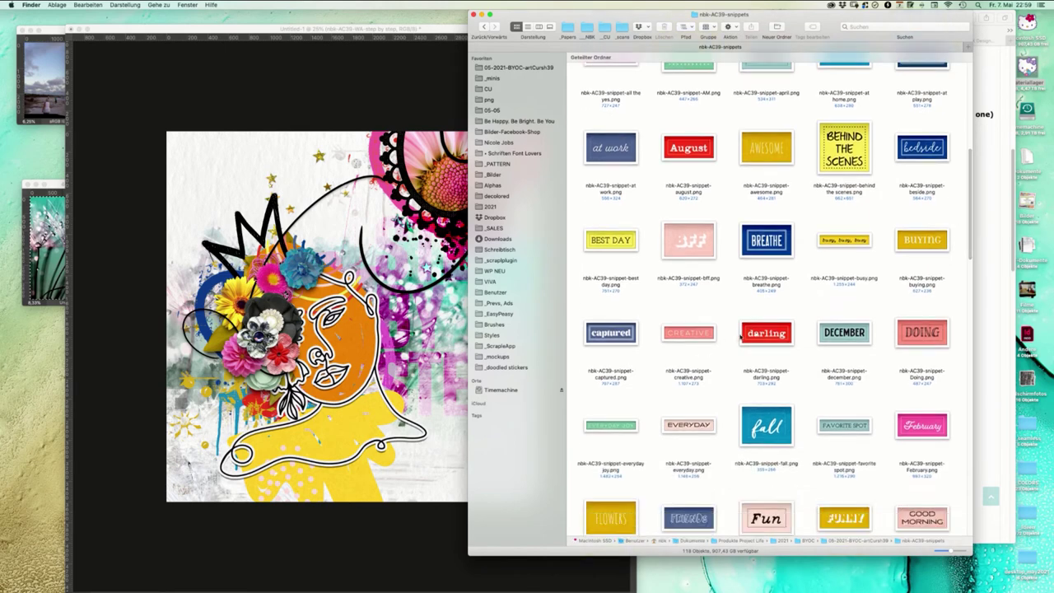
pyautogui.moveTo(696, 329); pyautogui.dragTo(437, 395)
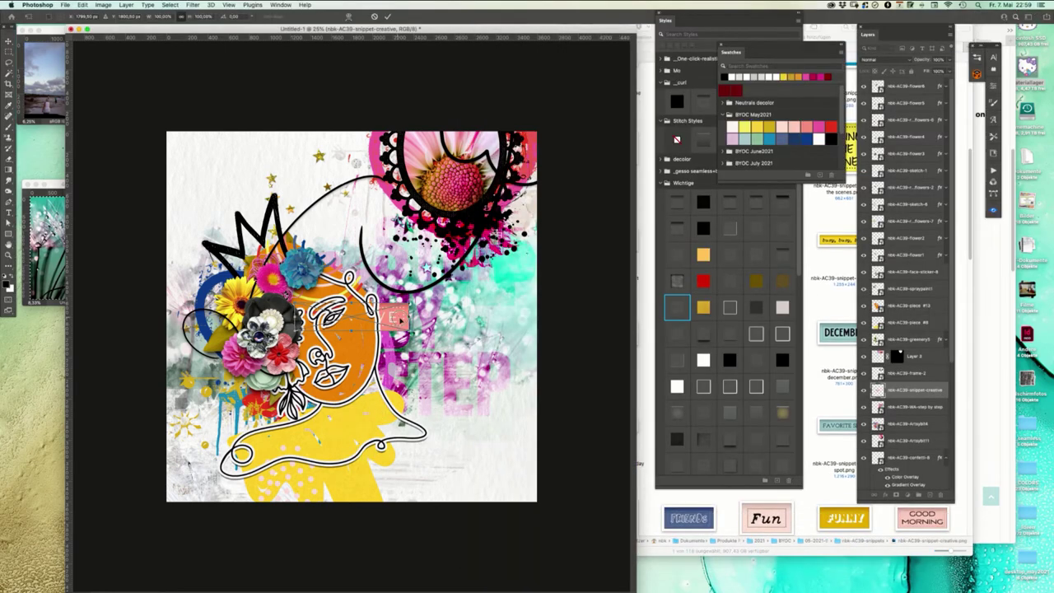
pyautogui.moveTo(392, 316); pyautogui.dragTo(471, 328)
pyautogui.press('Return')
pyautogui.press('shift+super+]')
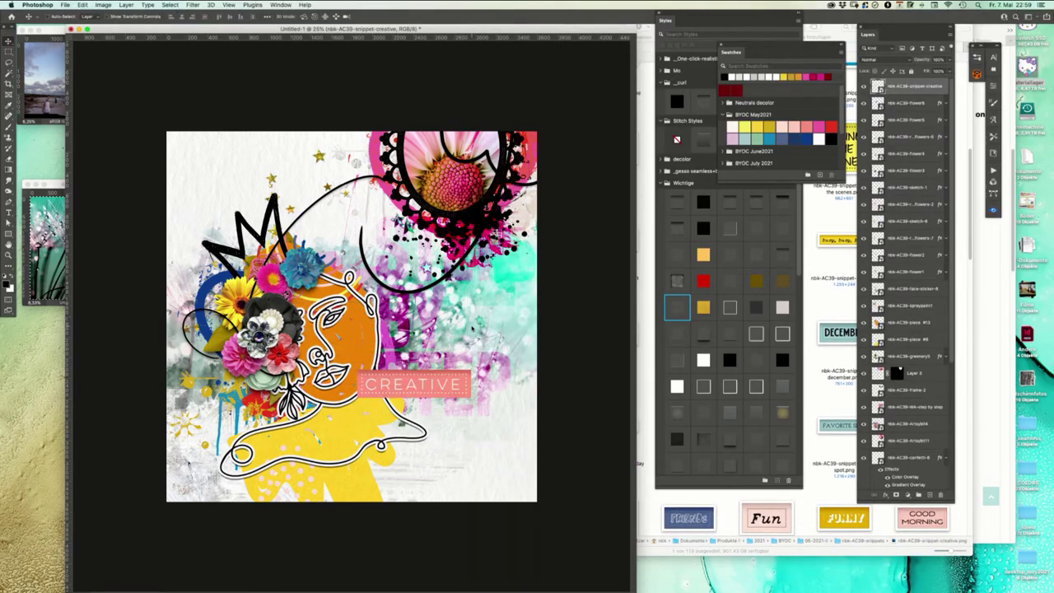
# - Shrink the CREATIVE snippet at the edge of the chin and apply the Wichtige style with overlays and three drop shadows
pyautogui.moveTo(412, 392); pyautogui.dragTo(412, 407)
pyautogui.press('super+t')
pyautogui.moveTo(474, 417); pyautogui.dragTo(429, 394)
pyautogui.press('Return')
pyautogui.click(675, 309)
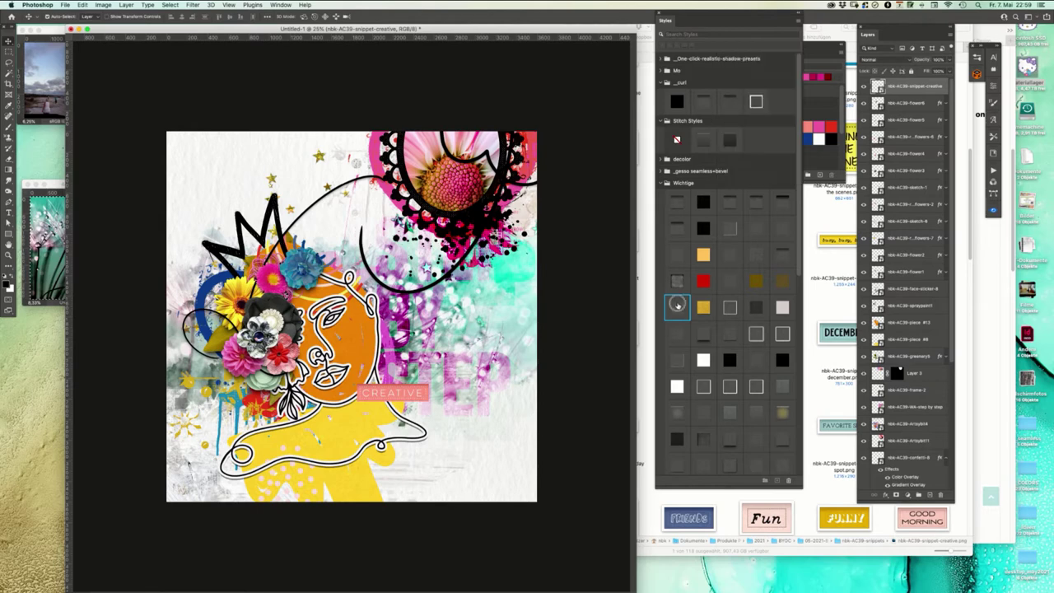
pyautogui.click(727, 335)
# - Place nbk-AC39-snippet-everyday.png from the Finder snippets folder and position it just beneath the CREATIVE label, offset outward from the face
pyautogui.click(829, 315)
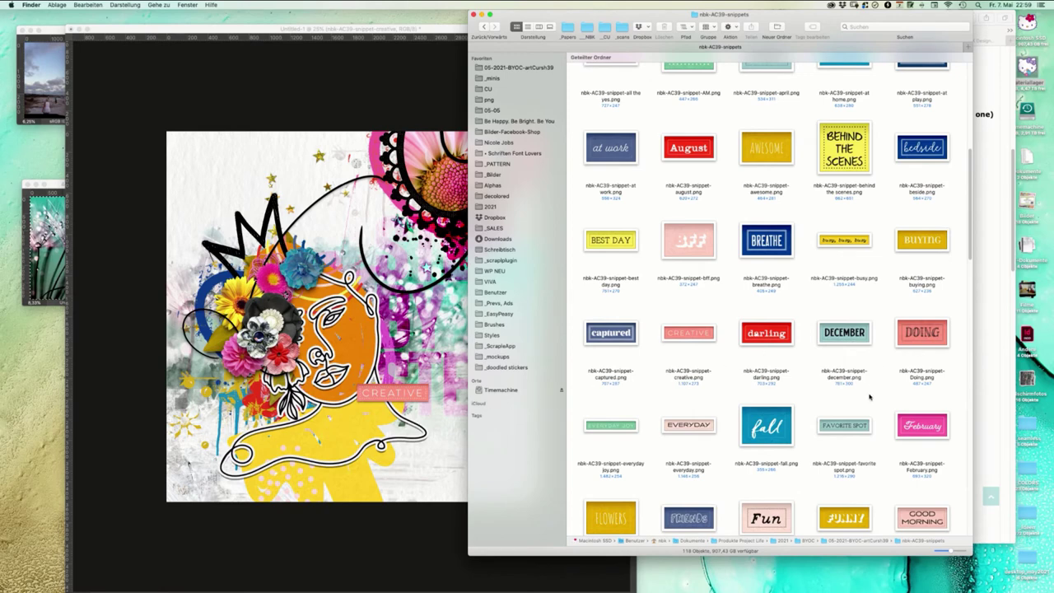
pyautogui.click(867, 436)
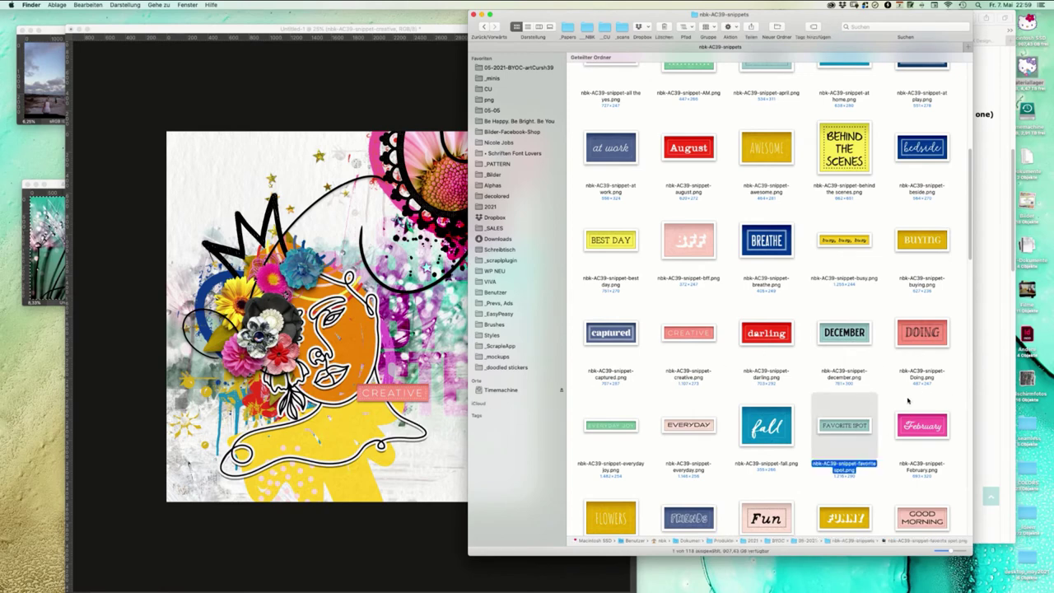
pyautogui.moveTo(694, 428); pyautogui.dragTo(365, 426)
pyautogui.moveTo(355, 318); pyautogui.dragTo(429, 410)
pyautogui.press('Return')
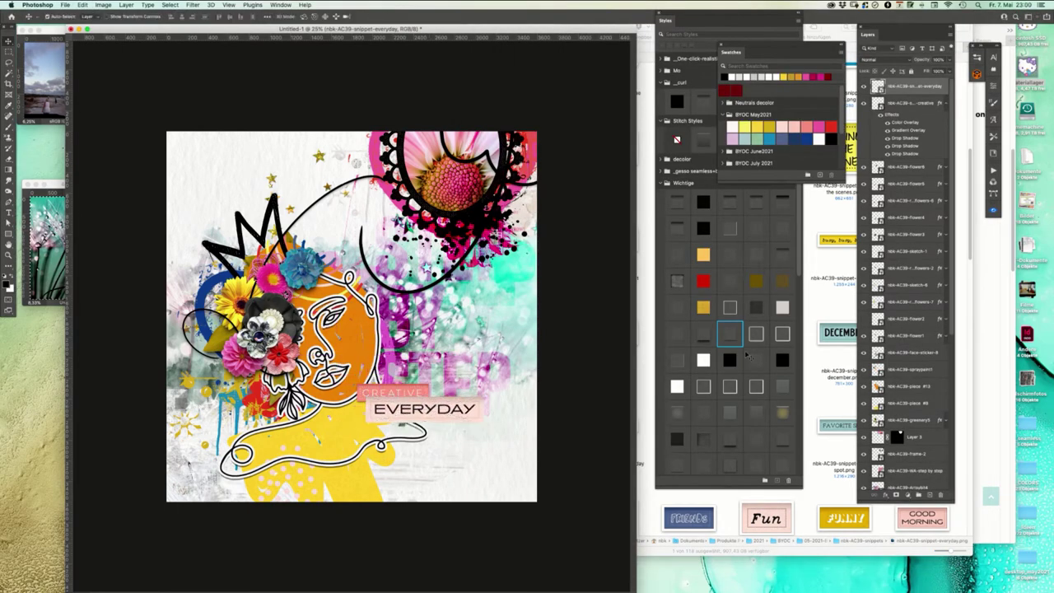
# - Move the everyday snippet layer below the creative snippet layer and apply the same Wichtige overlay and triple drop-shadow style
pyautogui.moveTo(906, 87); pyautogui.dragTo(906, 157)
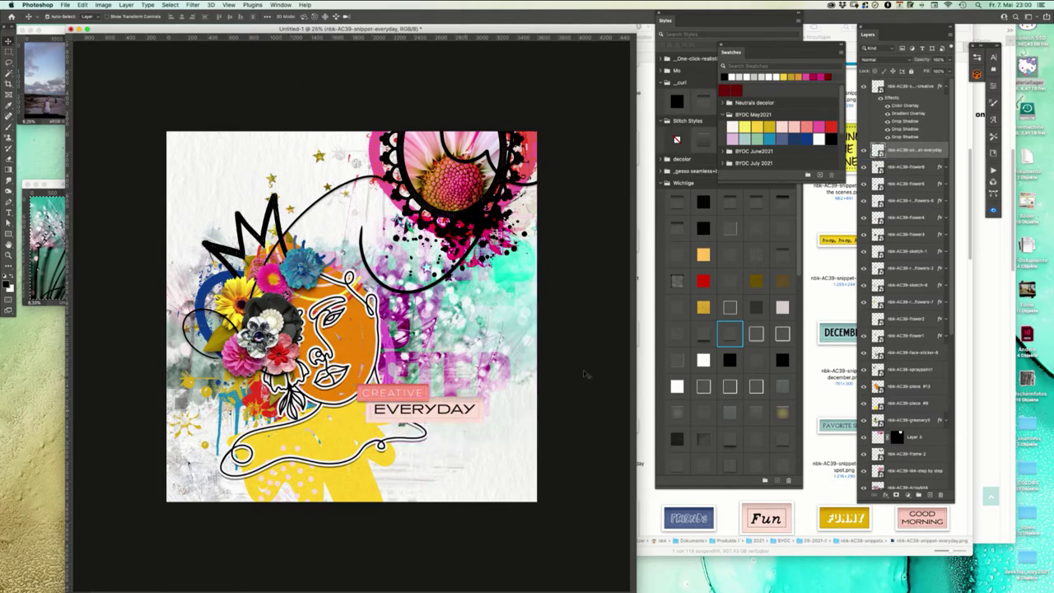
pyautogui.click(730, 333)
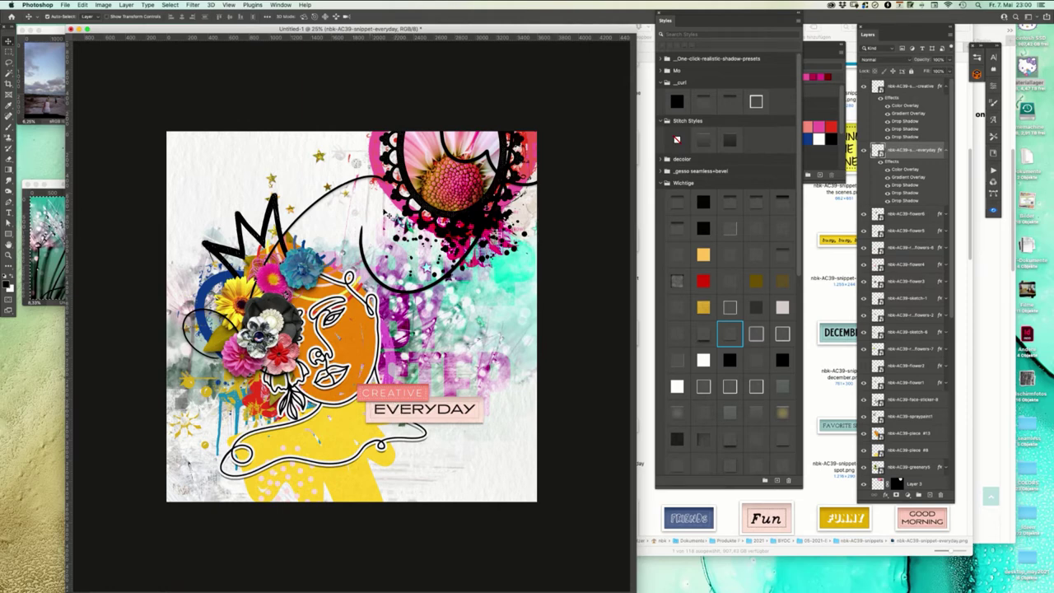
# - Set the blend mode of the orange nbk-AC39-piece #13 layer behind the face to Screen
pyautogui.click(361, 344)
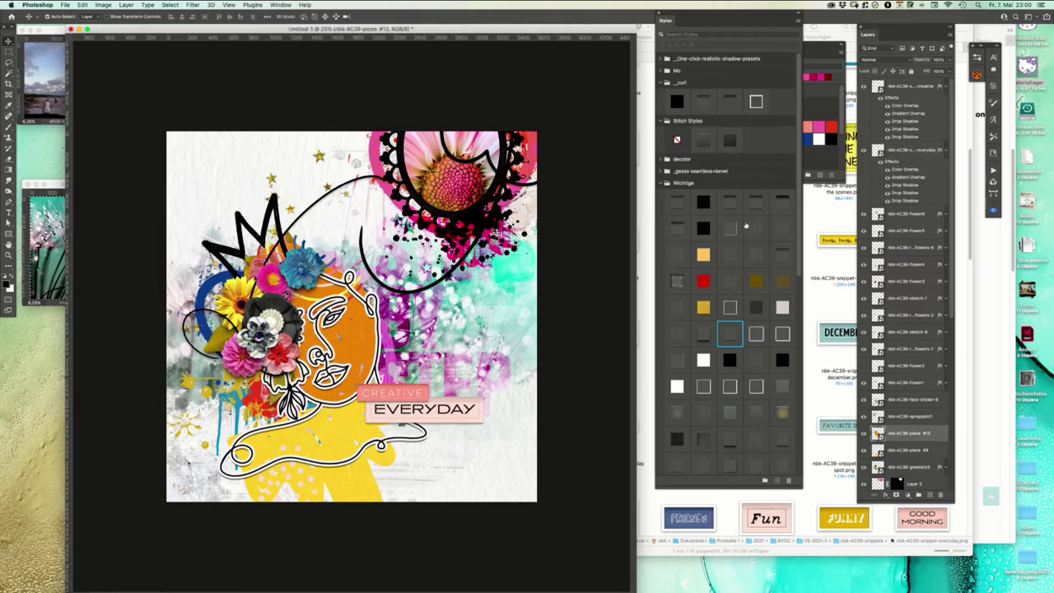
pyautogui.click(876, 59)
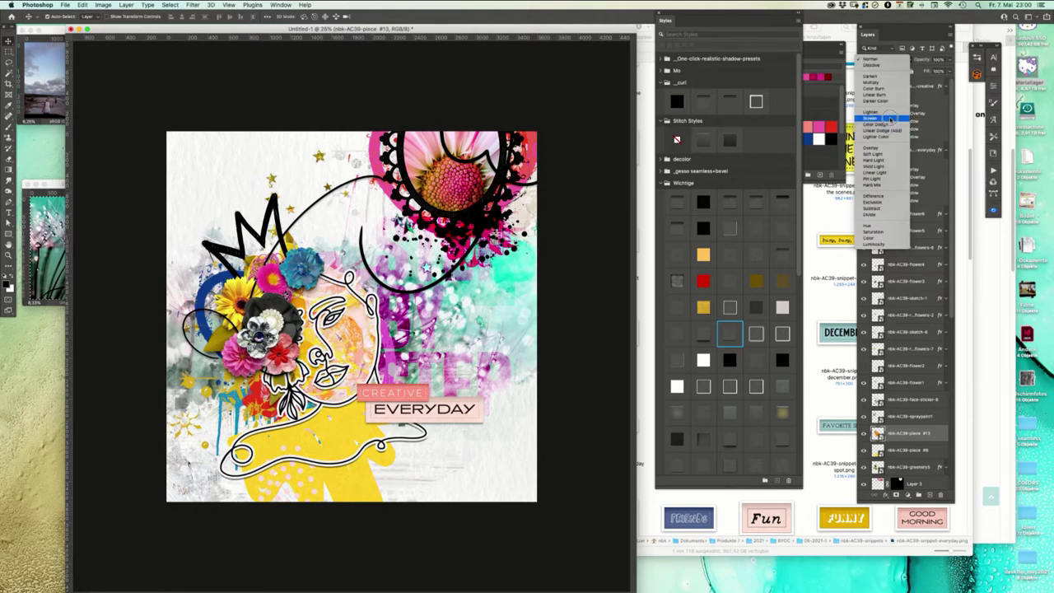
pyautogui.click(889, 120)
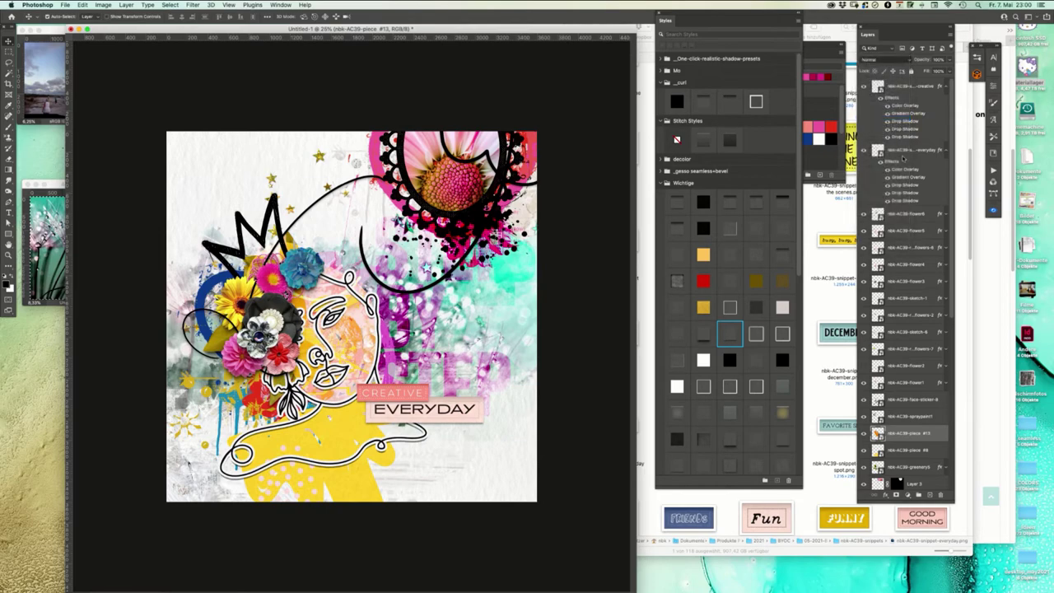
# - Look through the snippets in Finder, and open the nbk-AC39-PPK-Flairs folder as icons
pyautogui.click(867, 285)
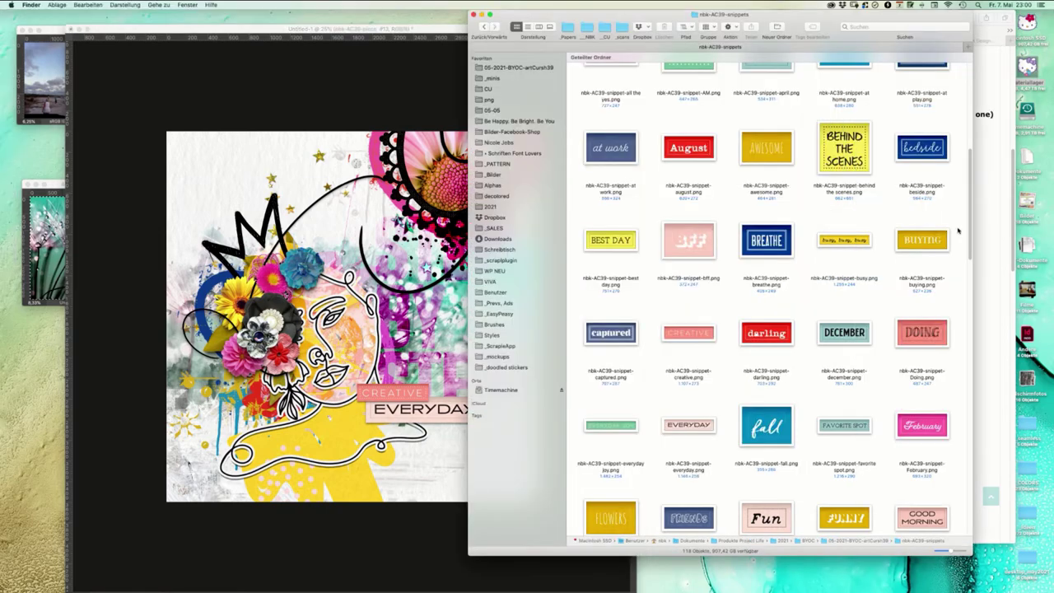
pyautogui.scroll(-10, 885, 355)
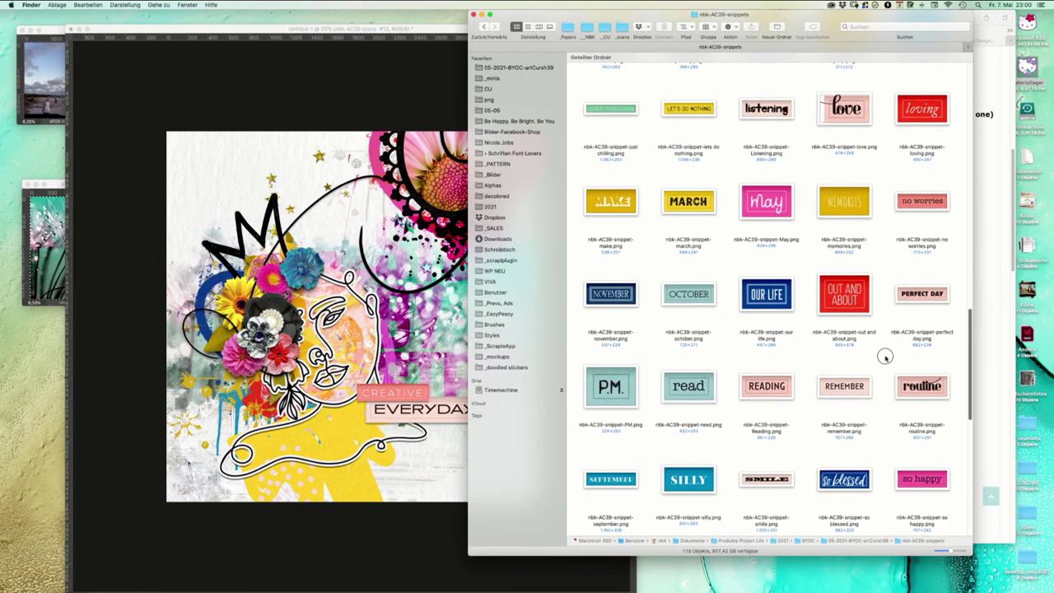
pyautogui.scroll(-10, 885, 356)
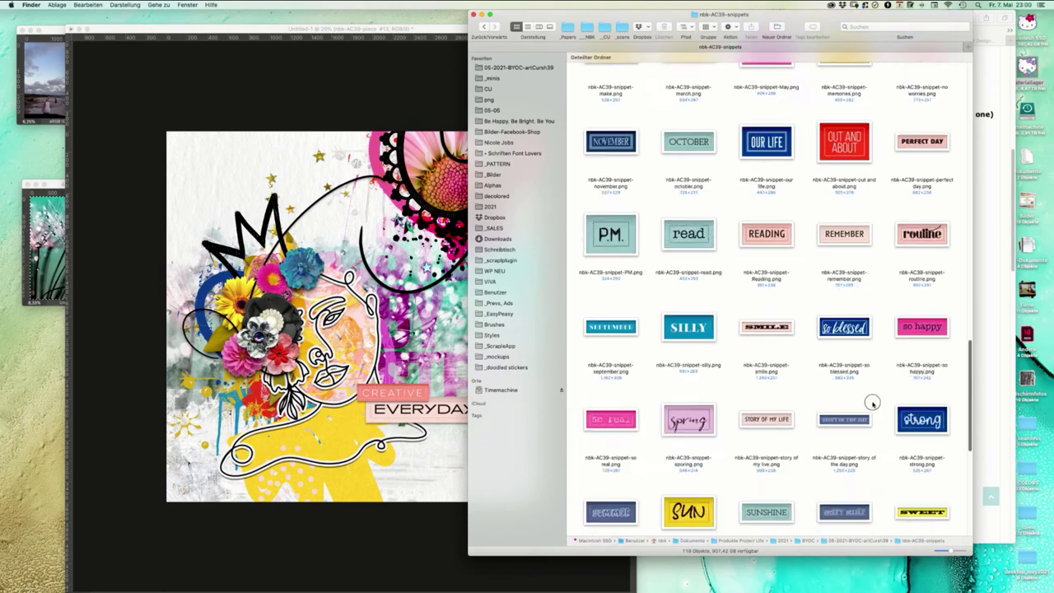
pyautogui.scroll(20, 852, 455)
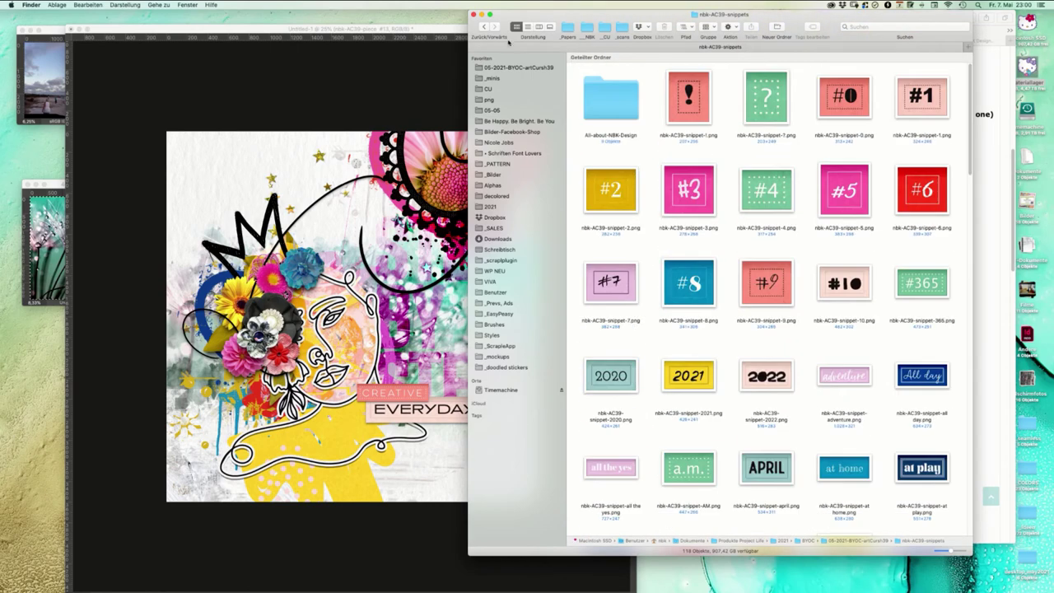
pyautogui.click(484, 27)
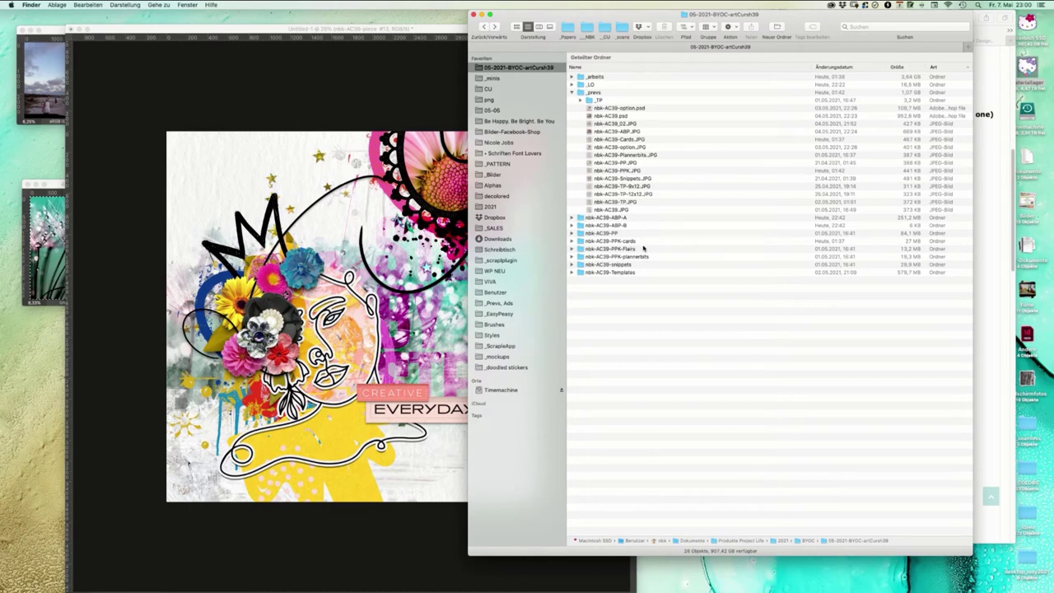
pyautogui.click(646, 250)
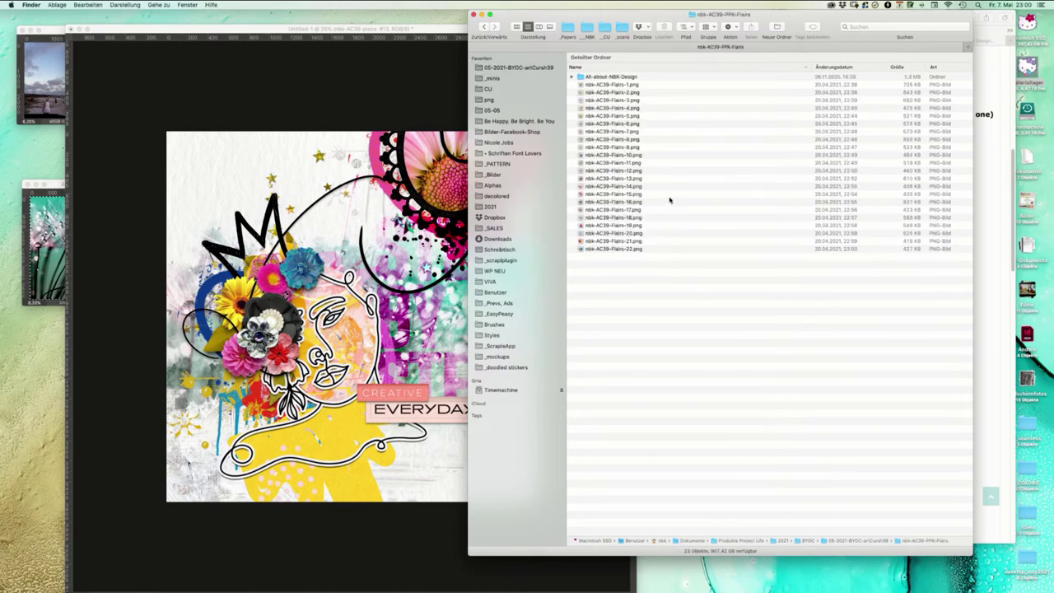
pyautogui.click(516, 26)
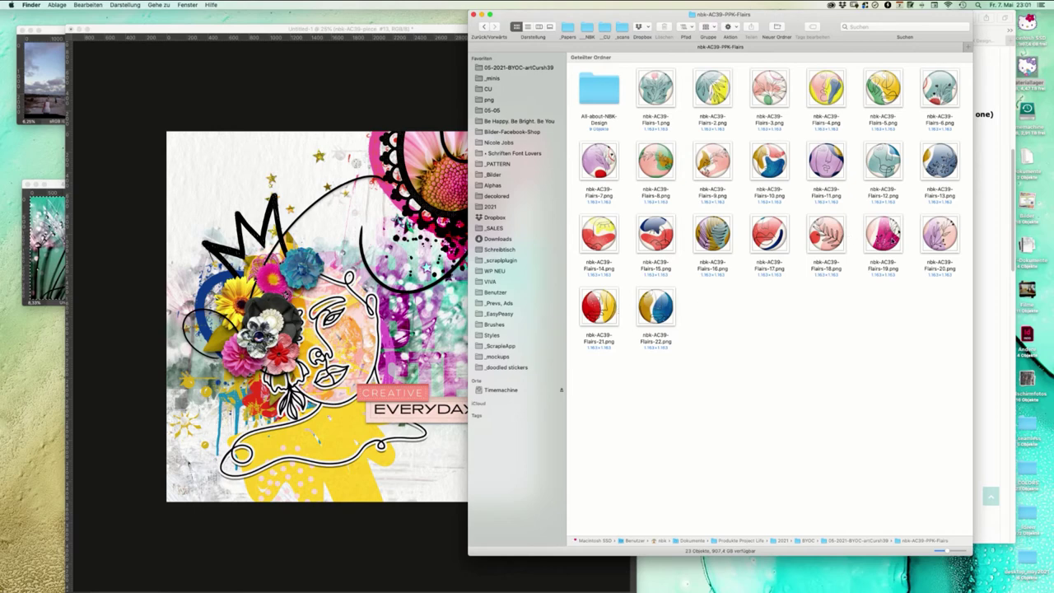
# - Place nbk-AC39-Flairs-19.png at the outer end of the CREATIVE label and apply the Wichtige style with overlays and three drop shadows
pyautogui.moveTo(882, 236); pyautogui.dragTo(440, 382)
pyautogui.press('Return')
pyautogui.click(729, 339)
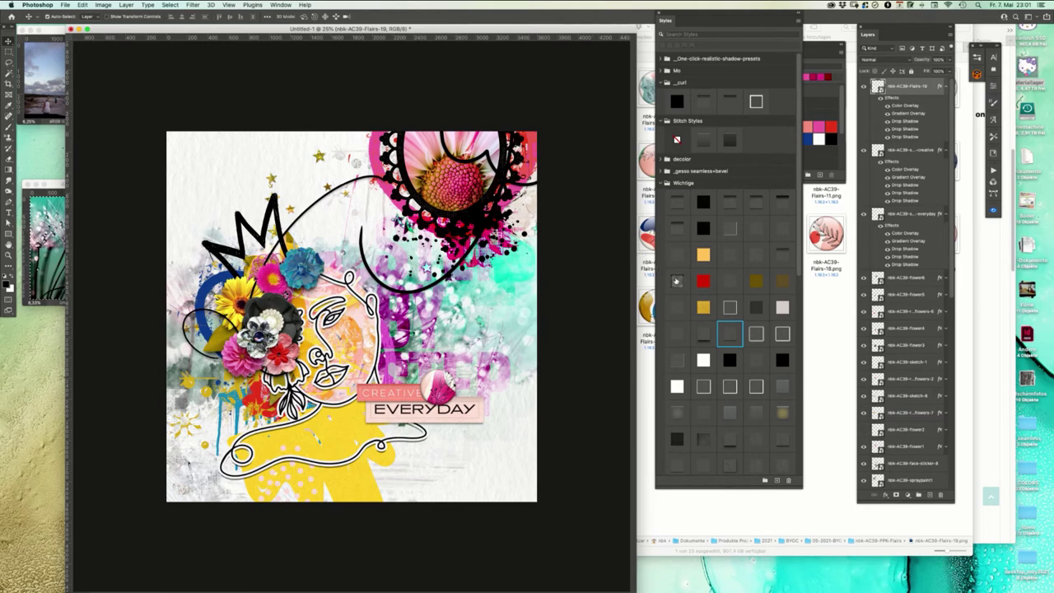
# - Open the nbk-AC39-ABP-A folder in Finder as icons and find the word art files
pyautogui.press('super+Tab')
pyautogui.press('super+Up')
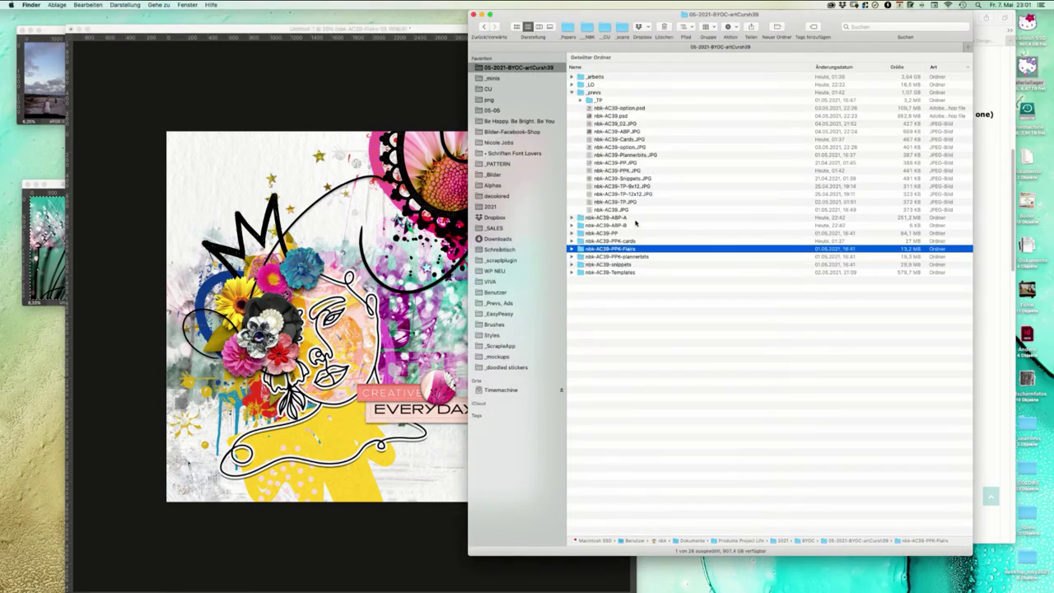
pyautogui.doubleClick(636, 221)
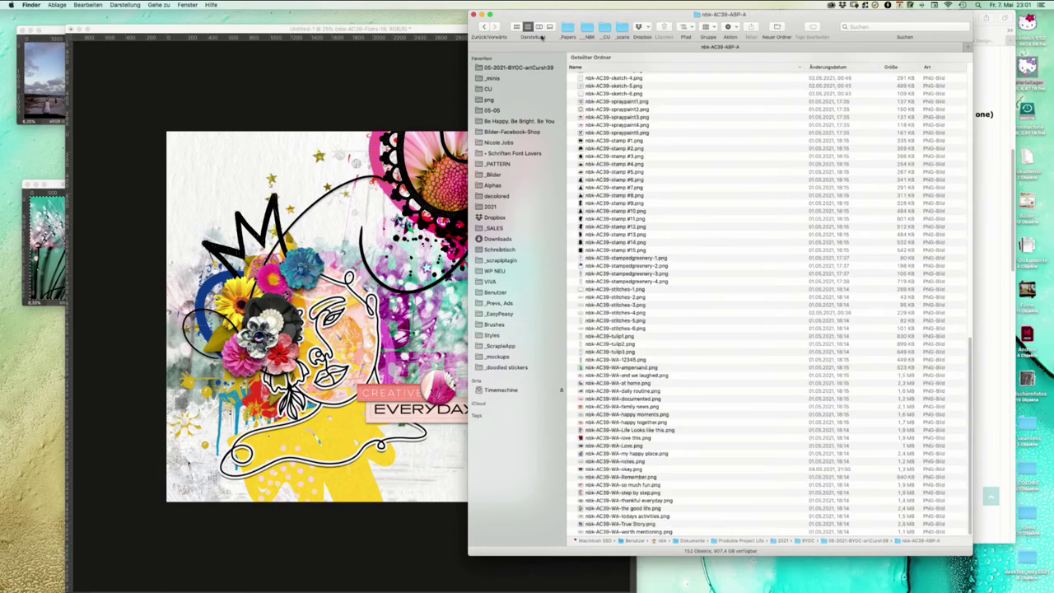
pyautogui.click(517, 27)
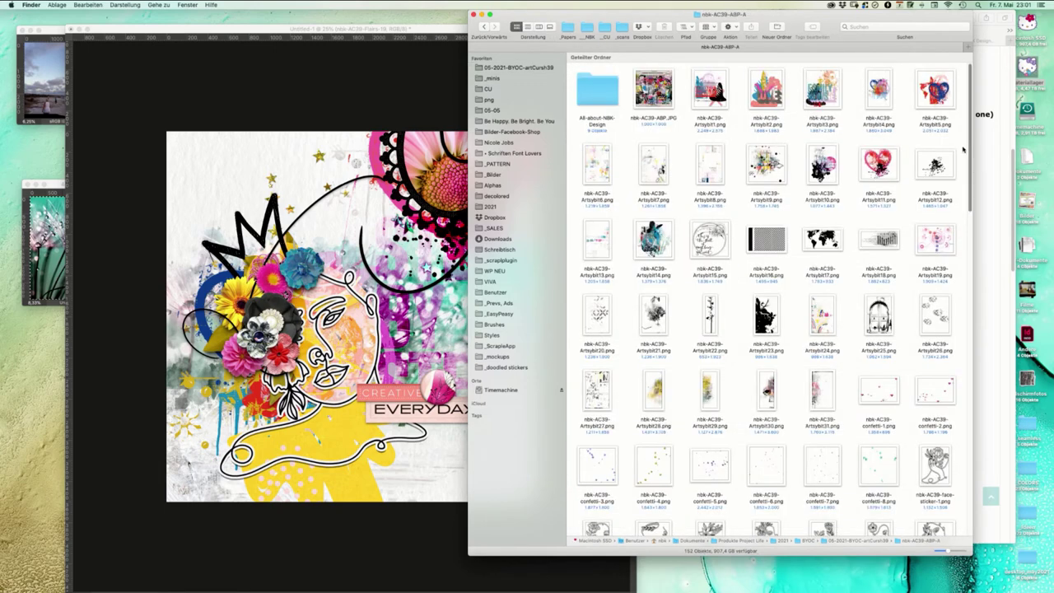
pyautogui.moveTo(970, 142); pyautogui.dragTo(838, 435)
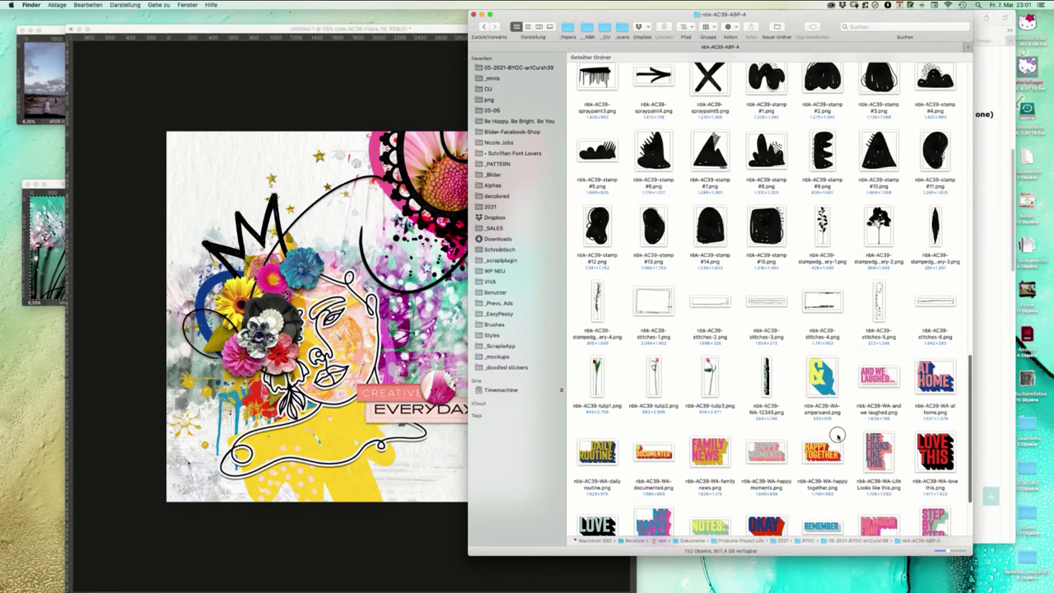
pyautogui.scroll(-2, 837, 434)
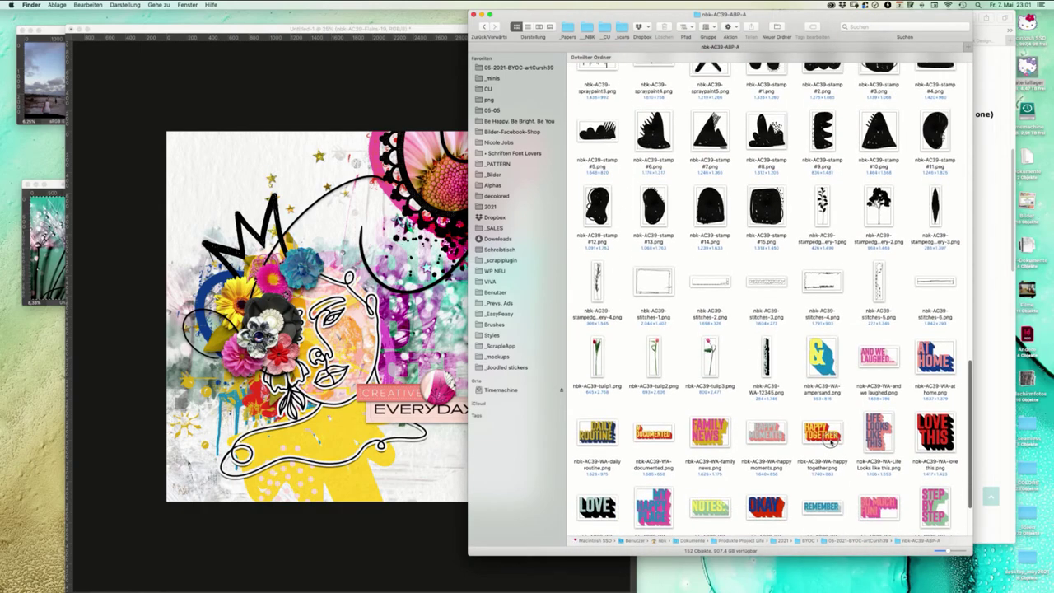
pyautogui.scroll(-5, 831, 443)
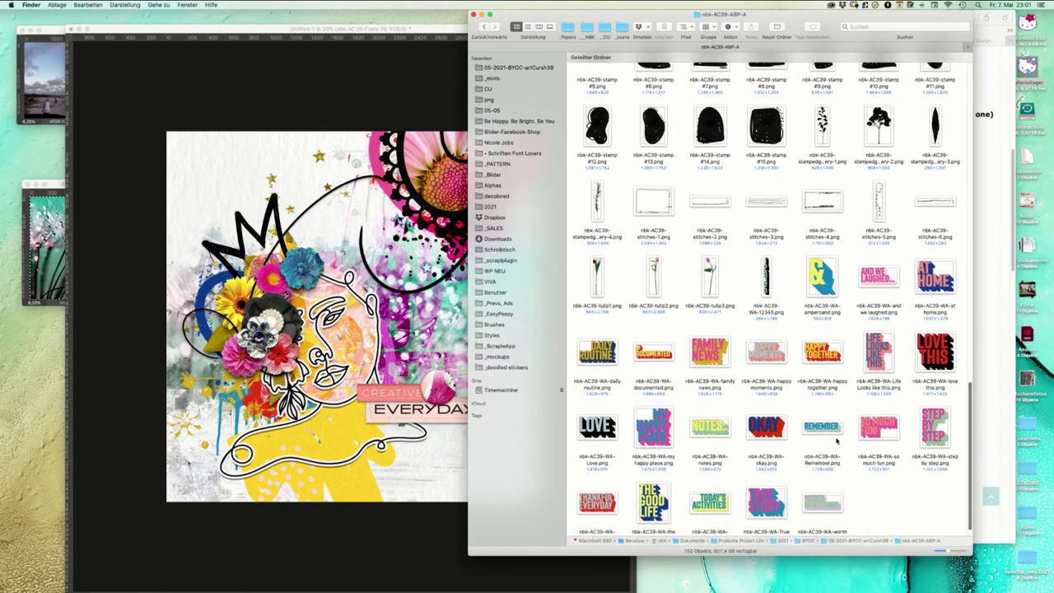
# - Place nbk-AC39-WA-Life Looks like this.png beside the face above the CREATIVE label and set its blend mode to Darker Color
pyautogui.moveTo(878, 354); pyautogui.dragTo(410, 280)
pyautogui.moveTo(471, 222); pyautogui.dragTo(441, 263)
pyautogui.moveTo(399, 319)
pyautogui.mouseDown()
pyautogui.moveTo(401, 273)
pyautogui.moveTo(404, 316)
pyautogui.moveTo(398, 309)
pyautogui.mouseUp()
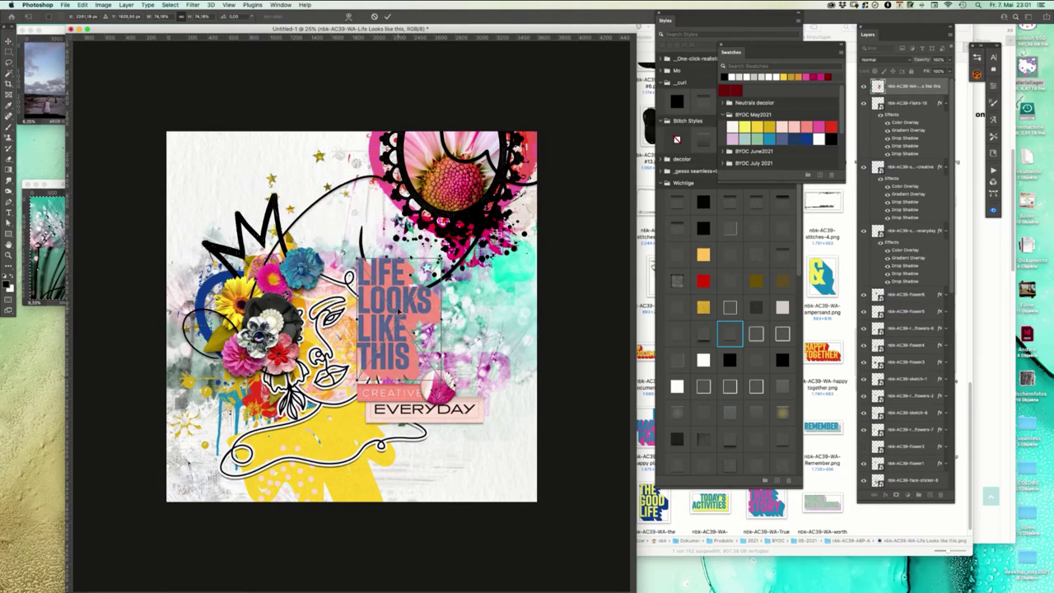
pyautogui.press('Return')
pyautogui.click(873, 59)
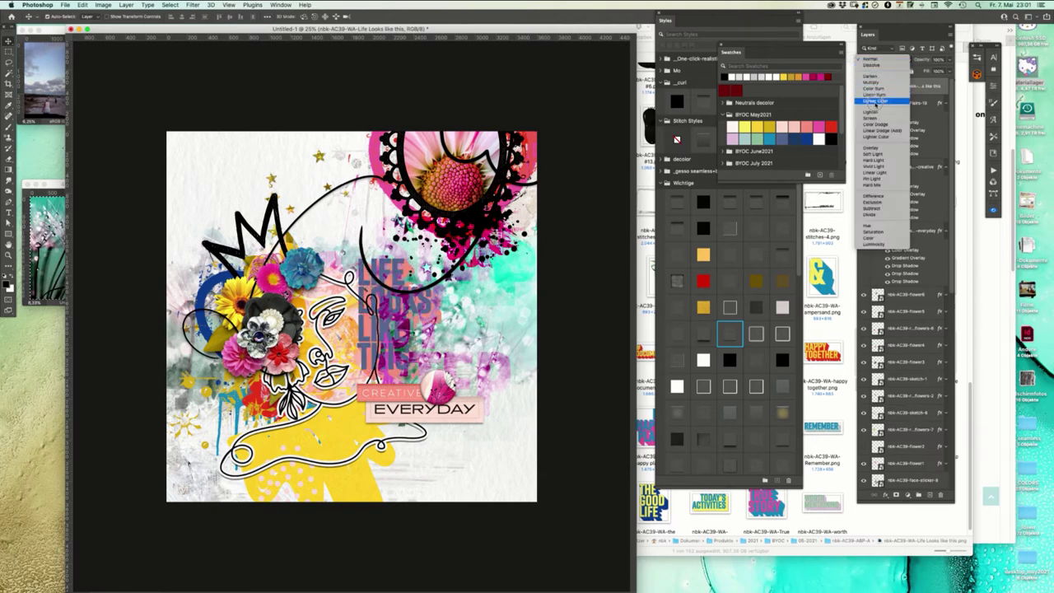
pyautogui.click(876, 102)
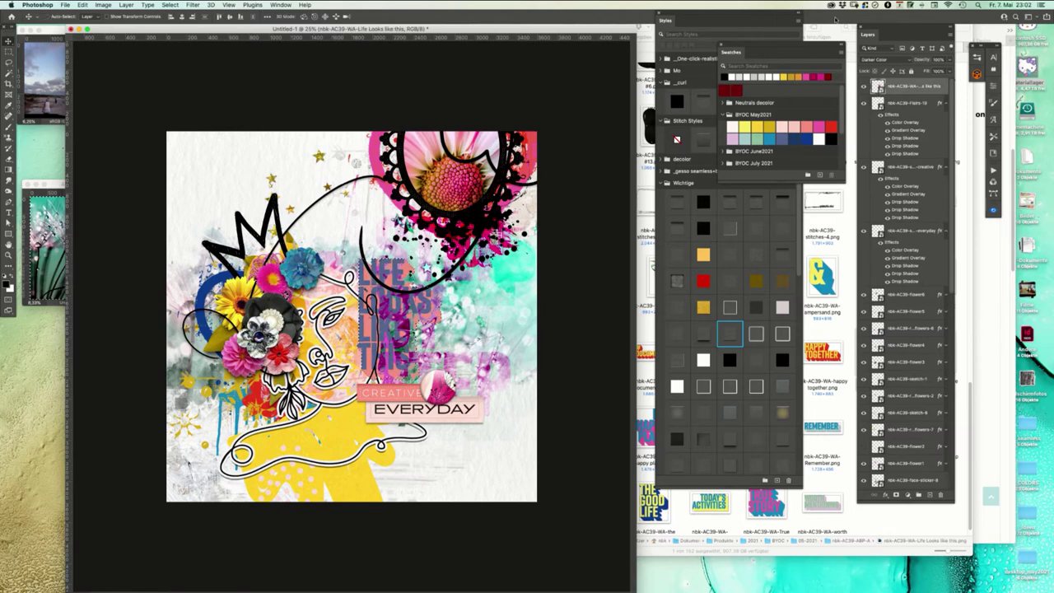
# - Mask the nbk-AC39-sketch-1 line with the word art's selection so the line is hidden where it crosses LIFE LOOKS LIKE THIS
pyautogui.click(897, 494)
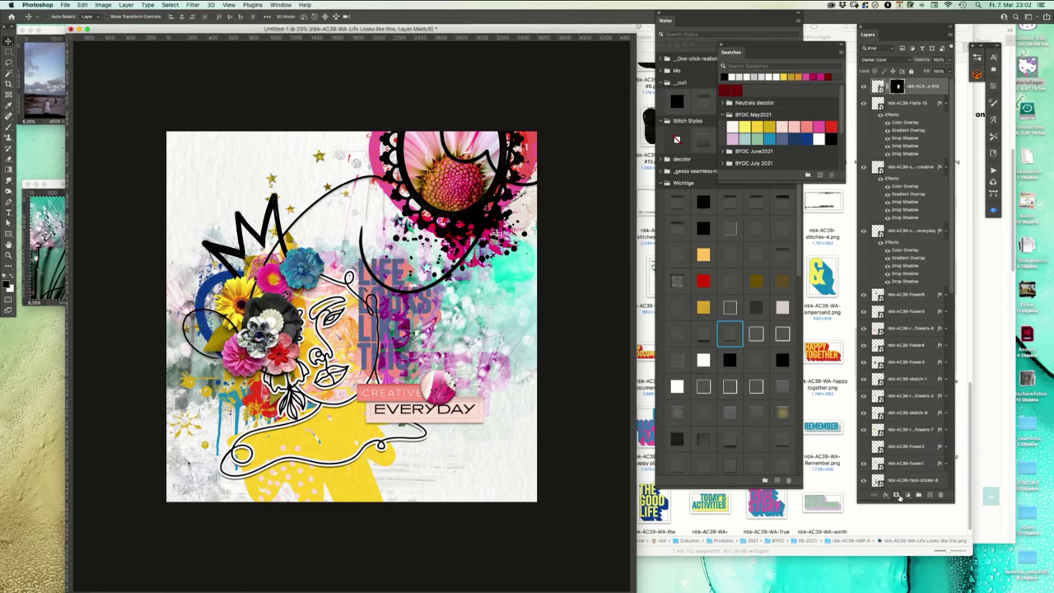
pyautogui.press('super+z')
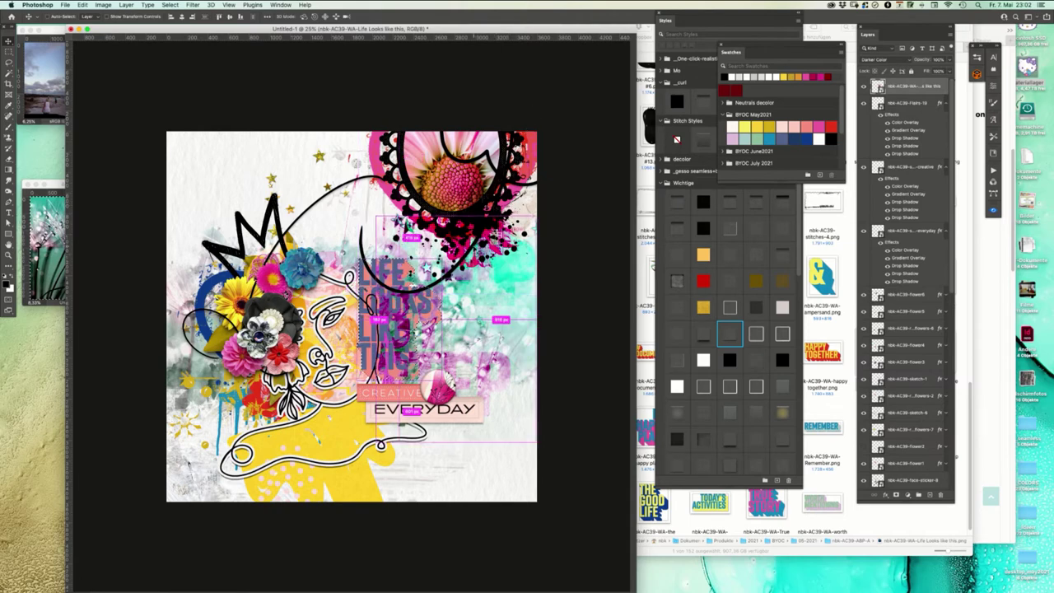
pyautogui.rightClick(464, 244)
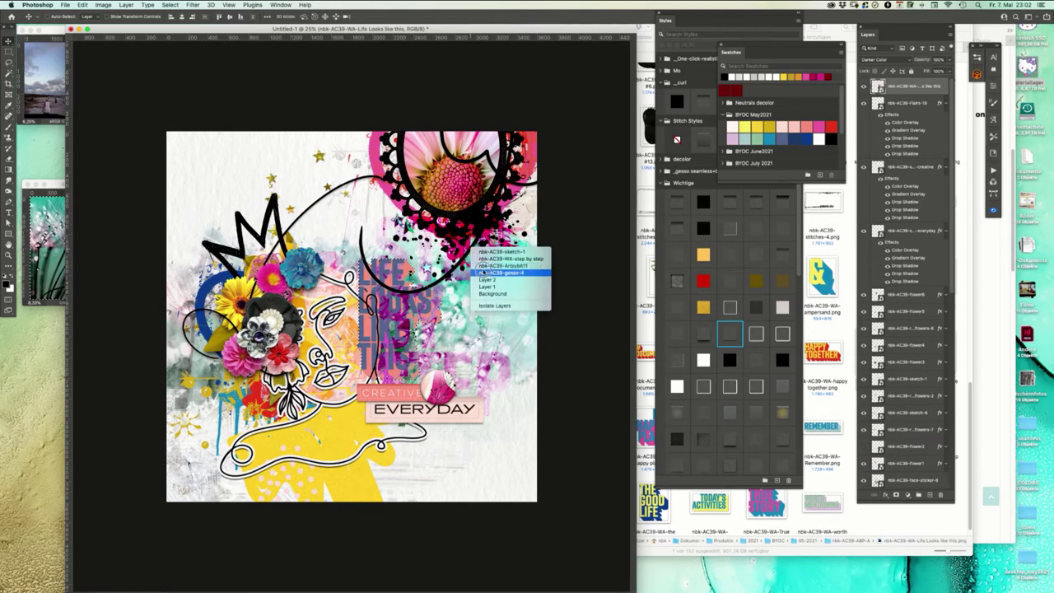
pyautogui.click(486, 272)
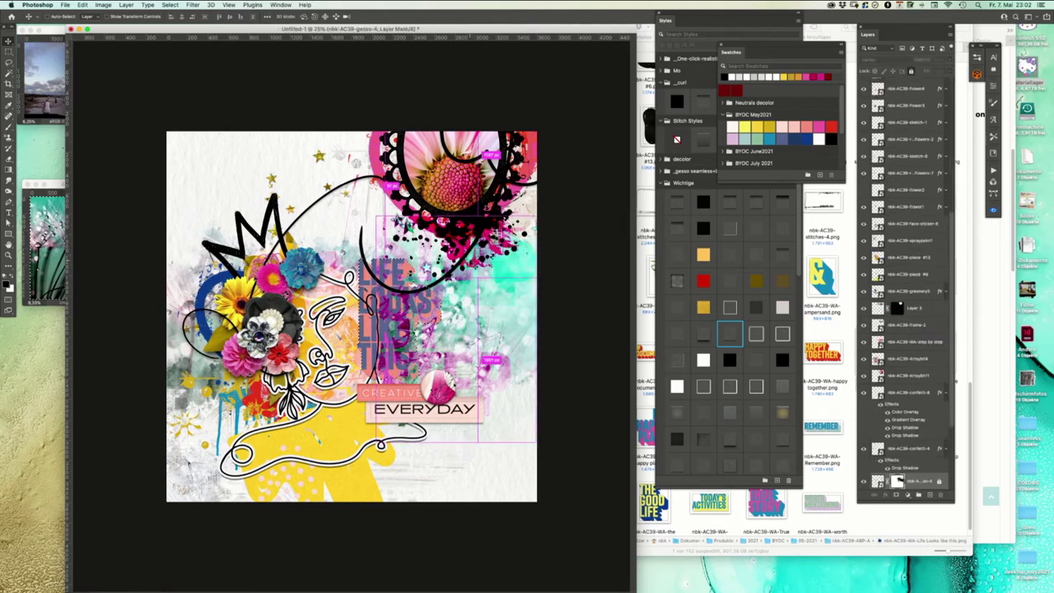
pyautogui.rightClick(468, 256)
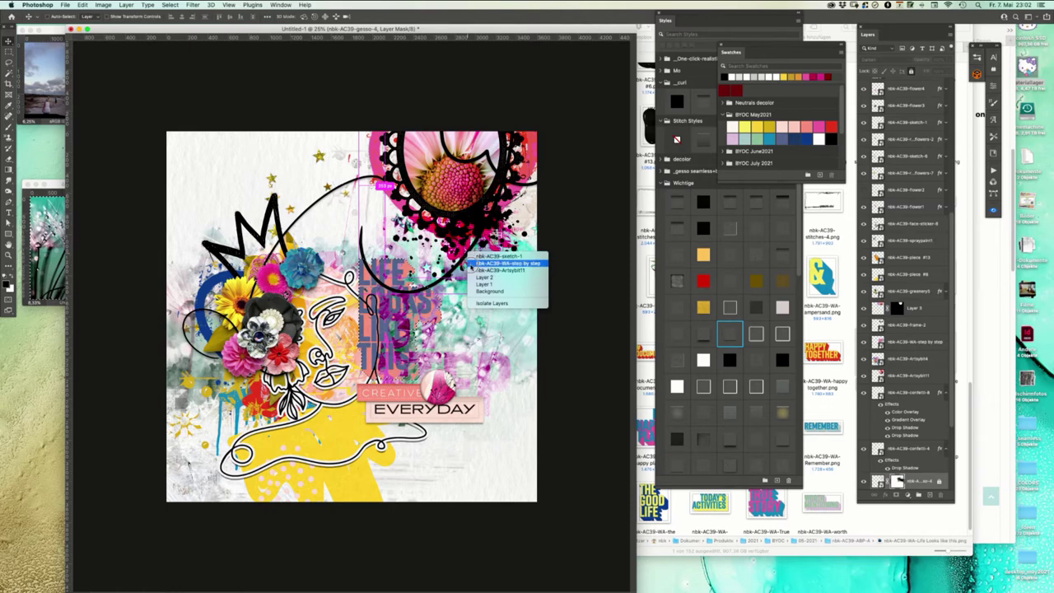
pyautogui.click(479, 270)
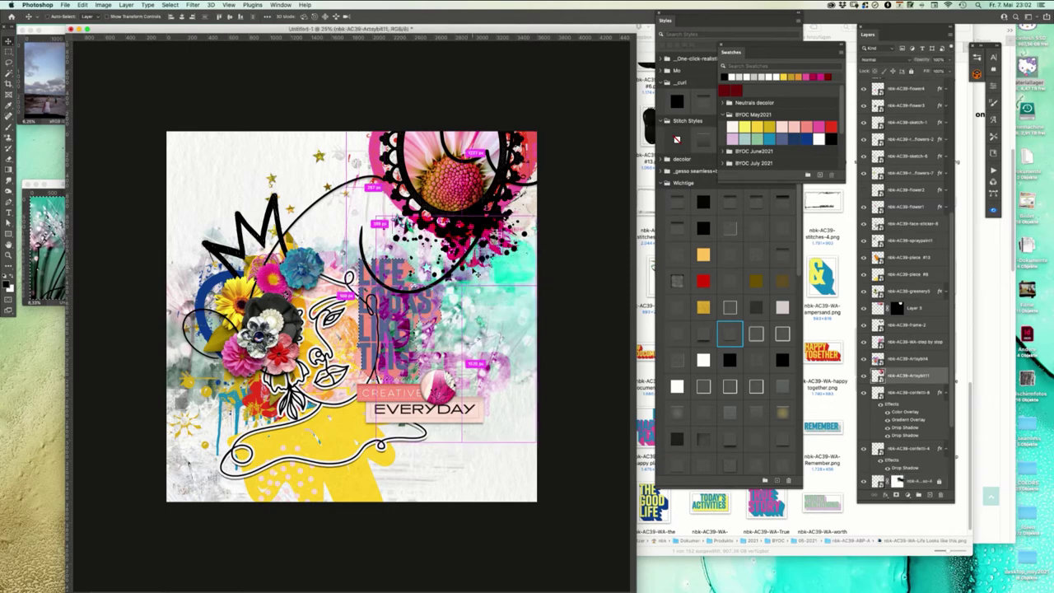
pyautogui.rightClick(466, 258)
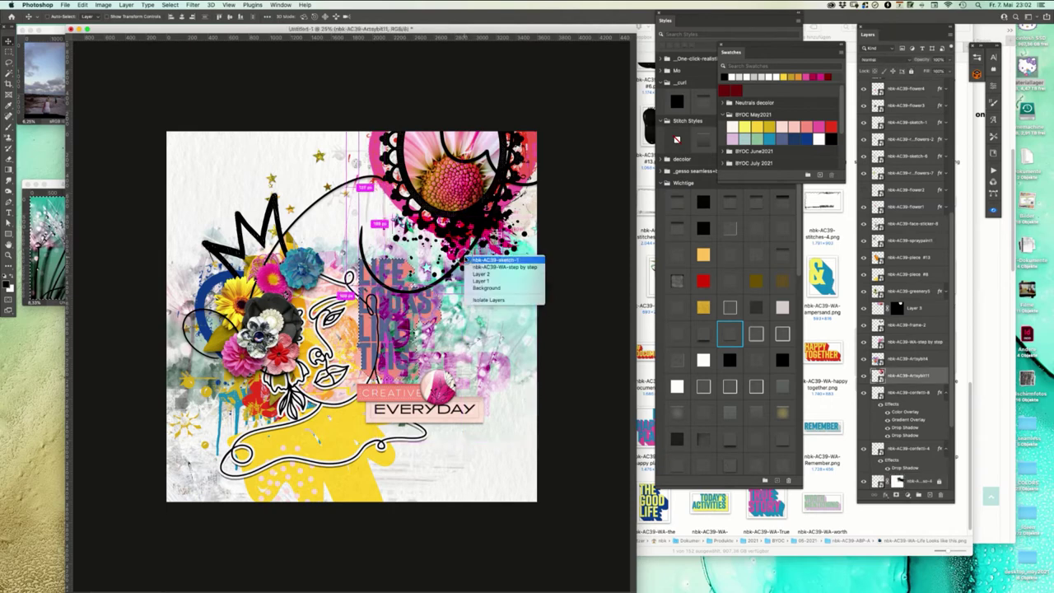
pyautogui.click(469, 260)
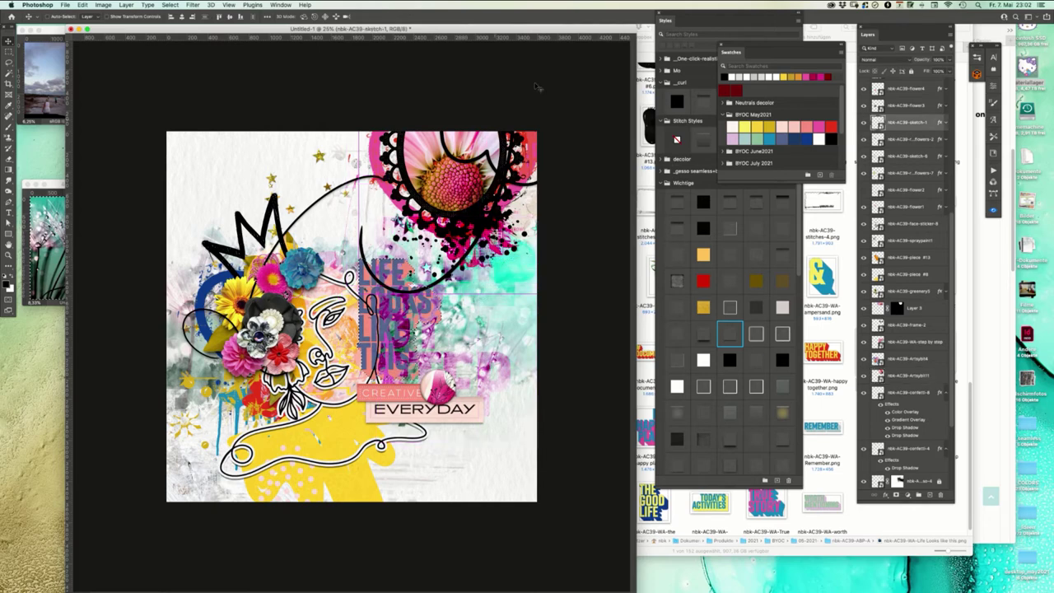
pyautogui.click(896, 495)
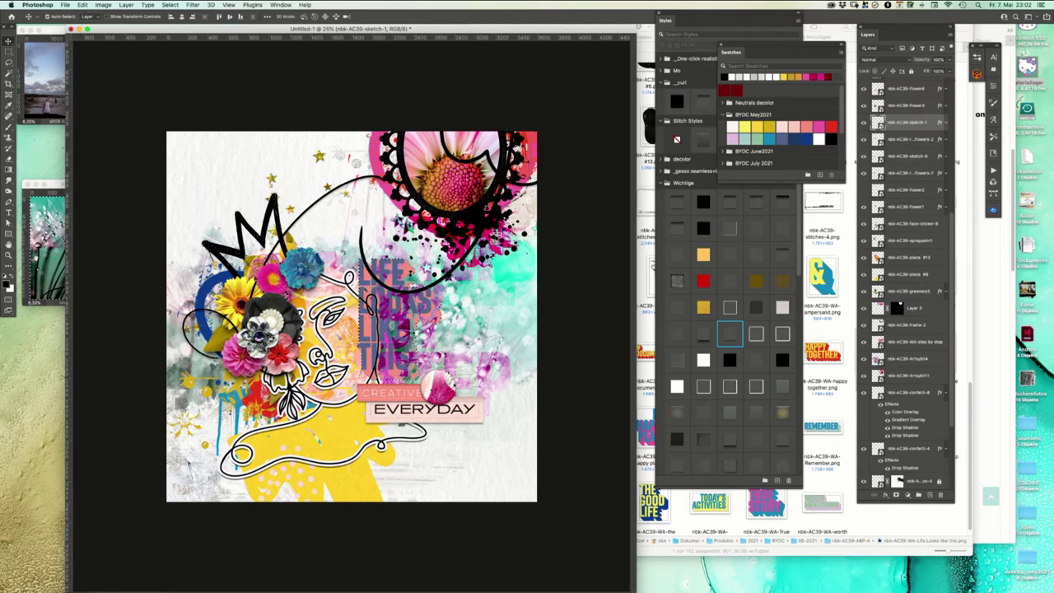
pyautogui.press('super+a')
pyautogui.click(897, 495)
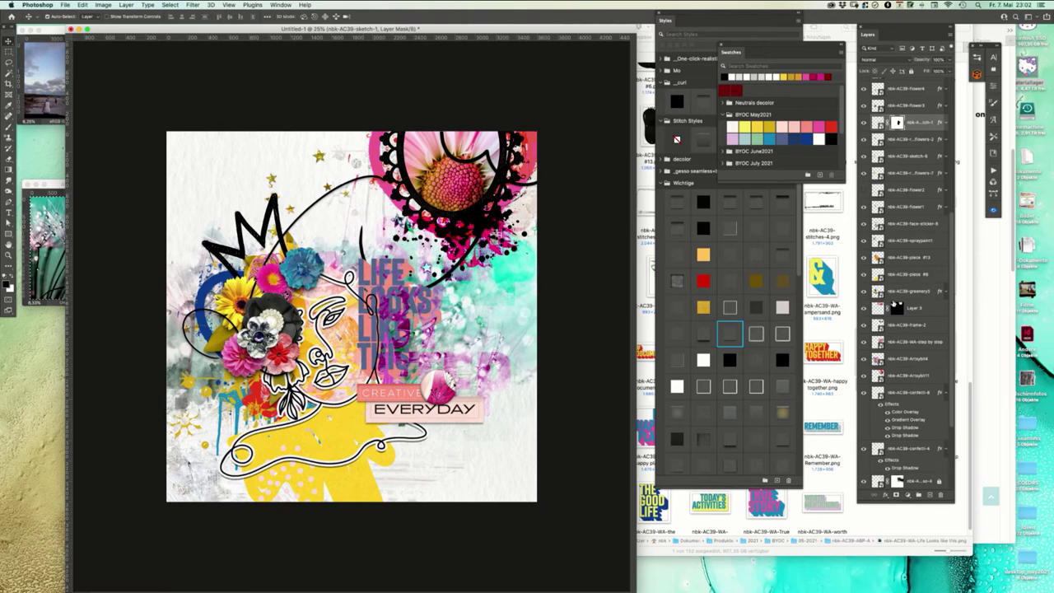
# - Try Wichtige styles on the LIFE LOOKS LIKE THIS word art, keeping one with overlays and three drop shadows by undoing the style removal
pyautogui.click(489, 479)
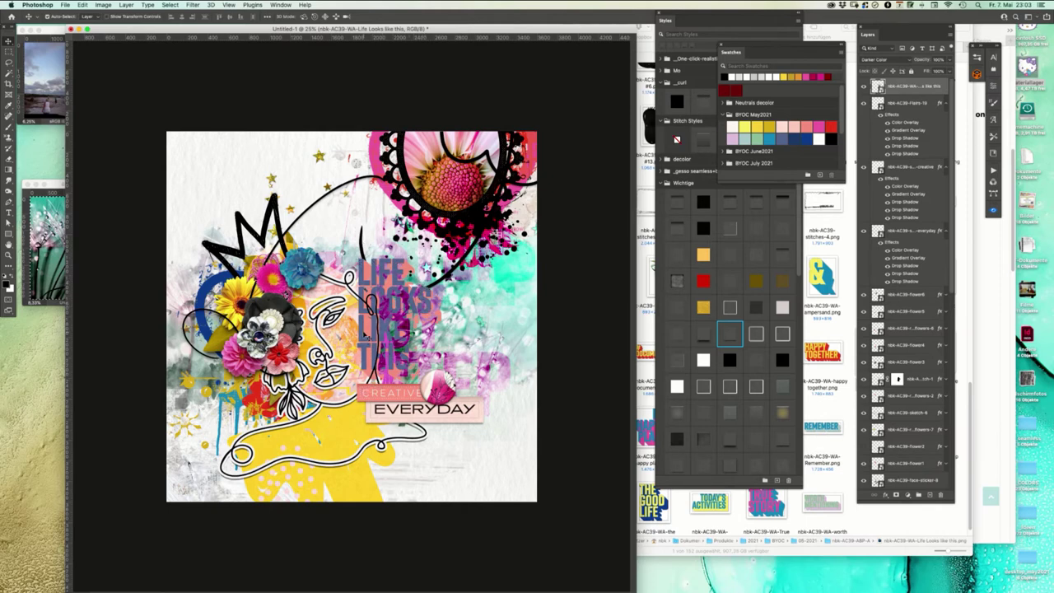
pyautogui.click(730, 332)
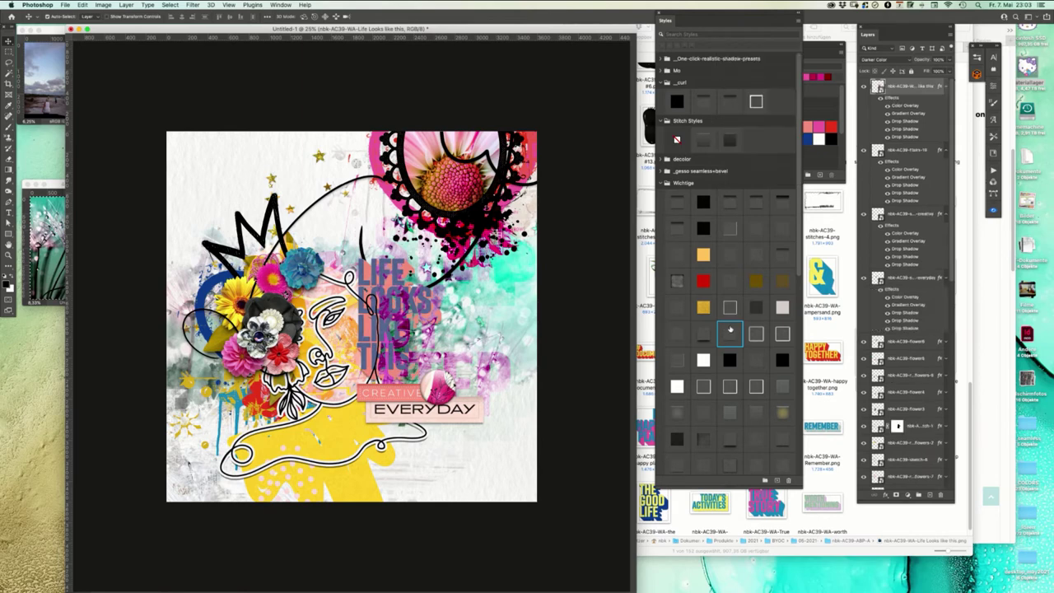
pyautogui.click(702, 332)
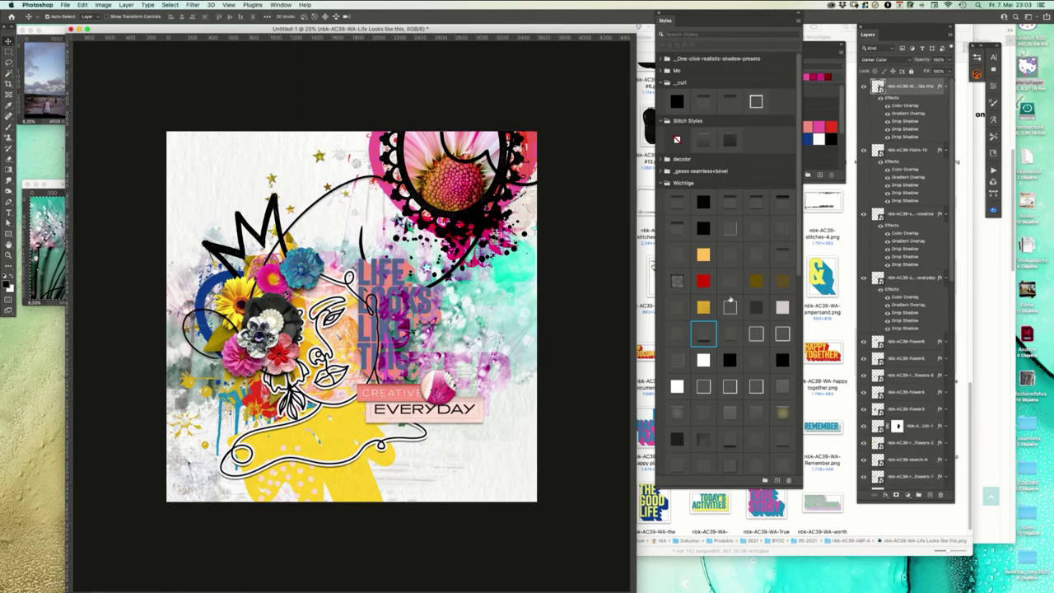
pyautogui.click(676, 140)
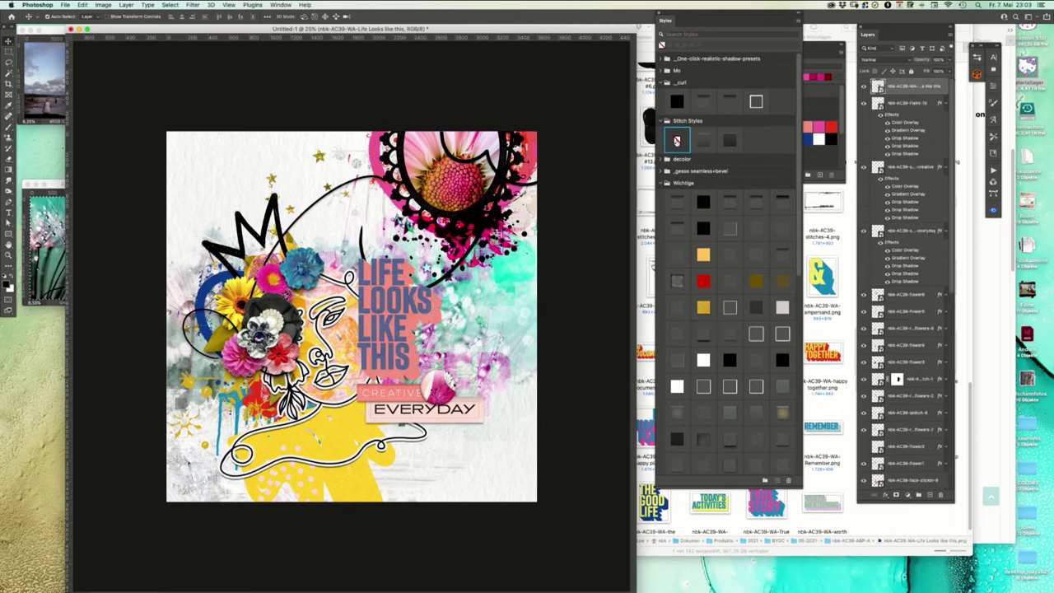
pyautogui.press('super+z')
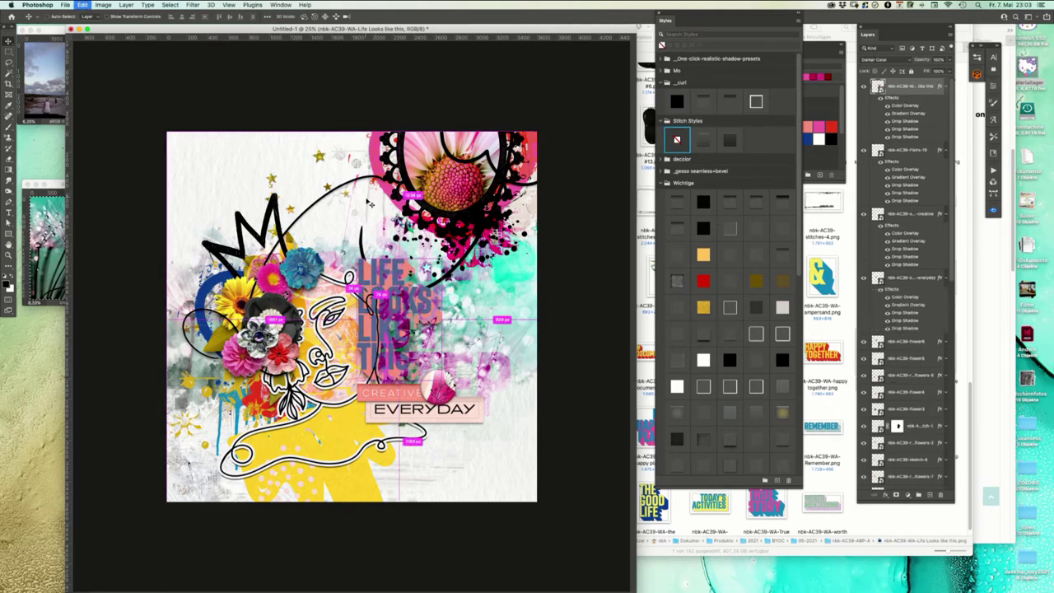
# - Undo the style on the LIFE LOOKS LIKE THIS word art and place nbk-AC39-stitches-6.png along the page's upper edge at the floral frame
pyautogui.press('super+z')
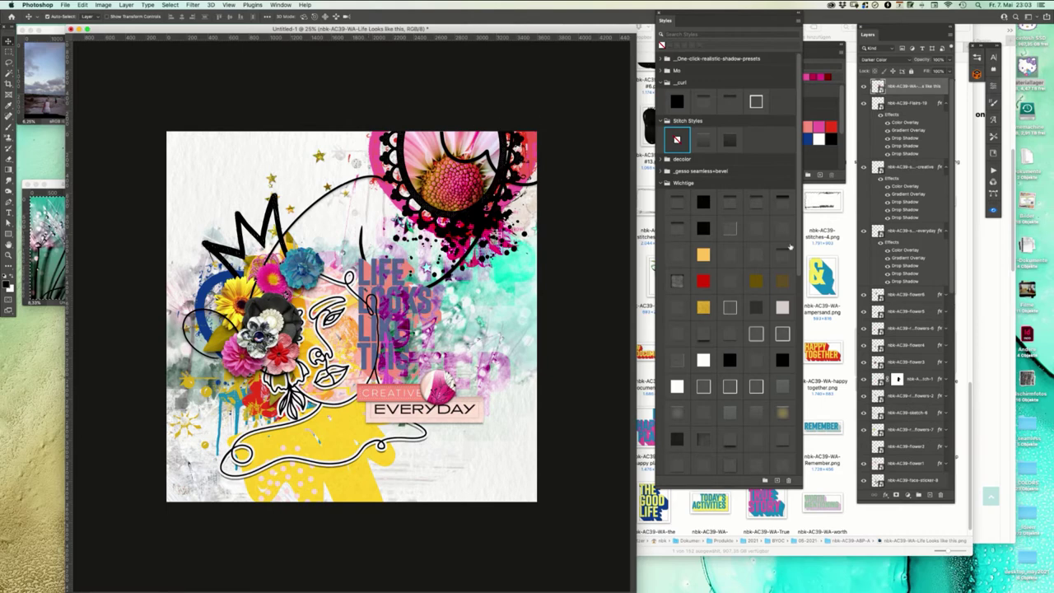
pyautogui.click(834, 323)
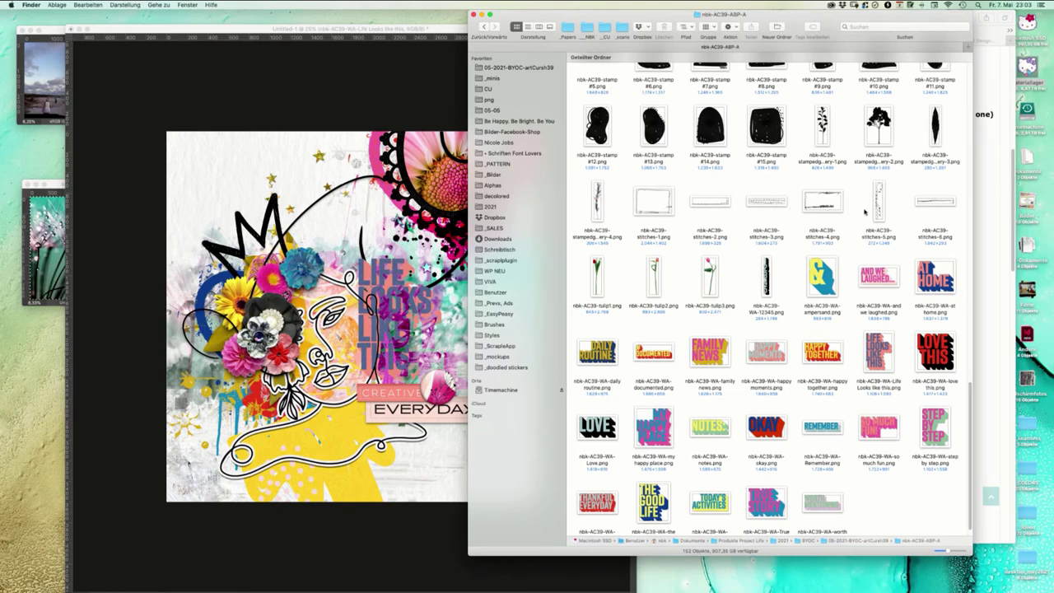
pyautogui.moveTo(939, 204); pyautogui.dragTo(404, 303)
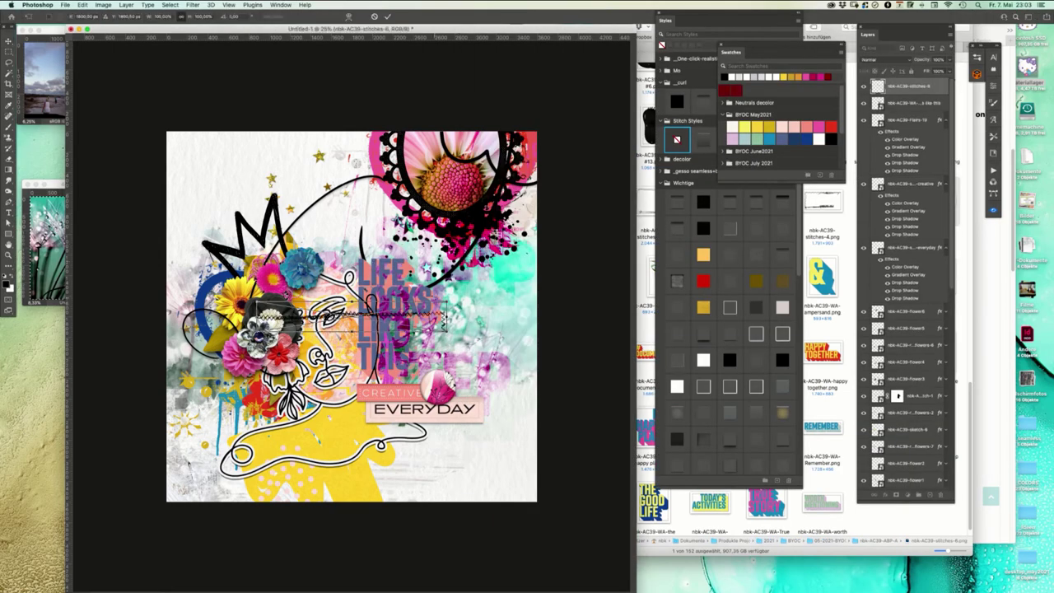
pyautogui.moveTo(434, 265); pyautogui.dragTo(512, 132)
pyautogui.press('Return')
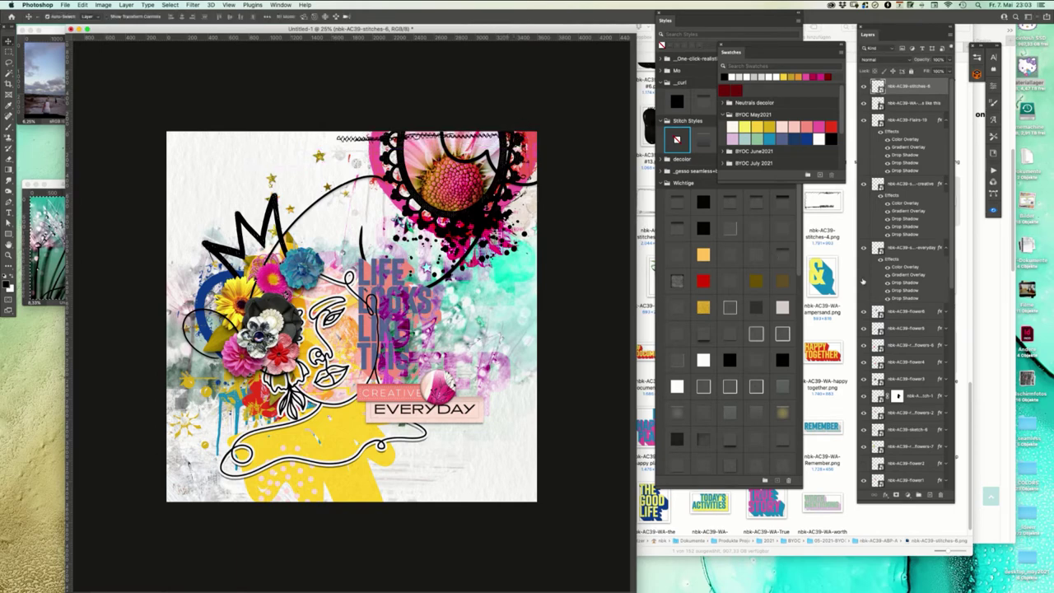
# - Review the challenge requirements and sample layout on the forum page in Safari, then return to Finder
pyautogui.click(838, 259)
pyautogui.click(1004, 300)
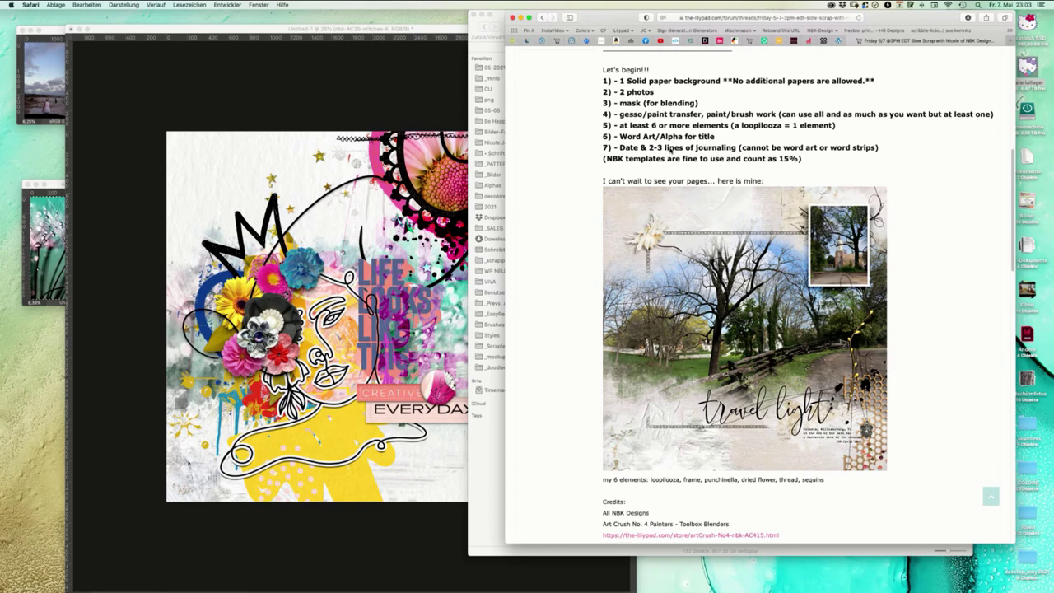
pyautogui.click(493, 471)
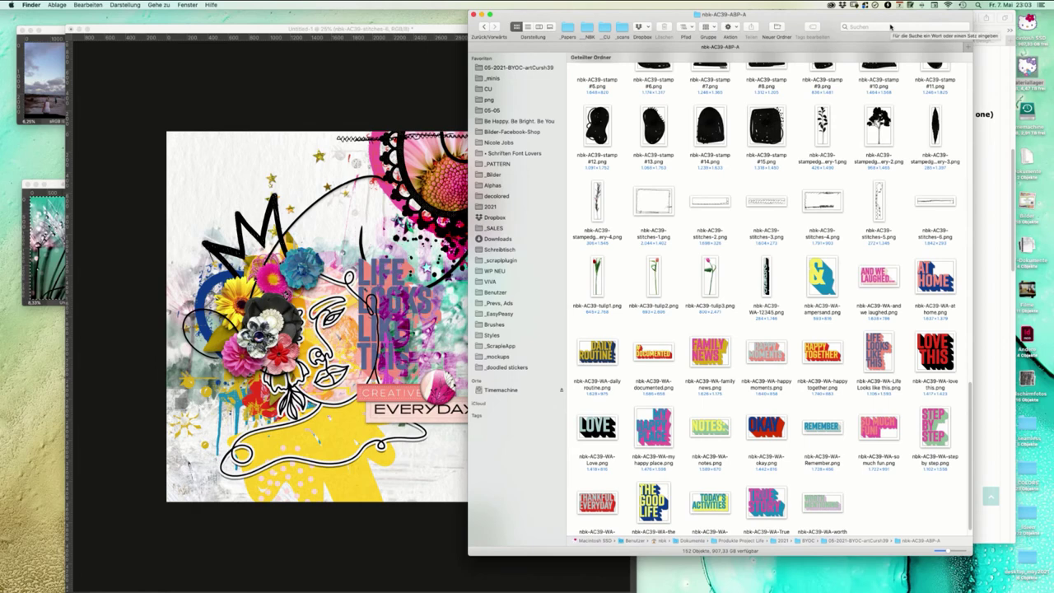
# - Go back to the 05-2021-BYOC-artCursh39 folder in Finder and collapse its _prevs subfolder
pyautogui.press('super+Up')
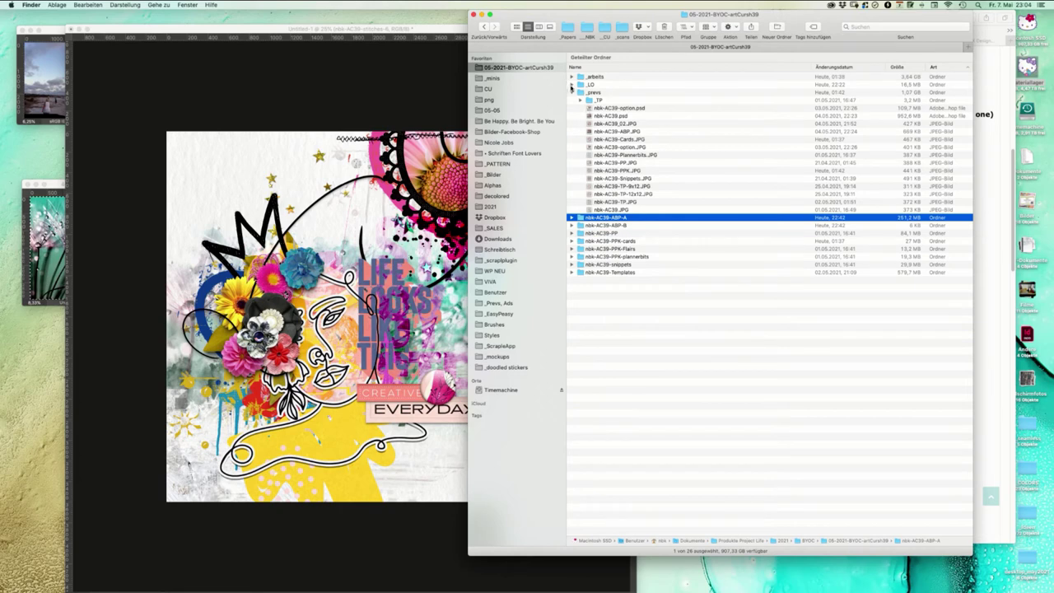
pyautogui.click(572, 93)
pyautogui.click(634, 170)
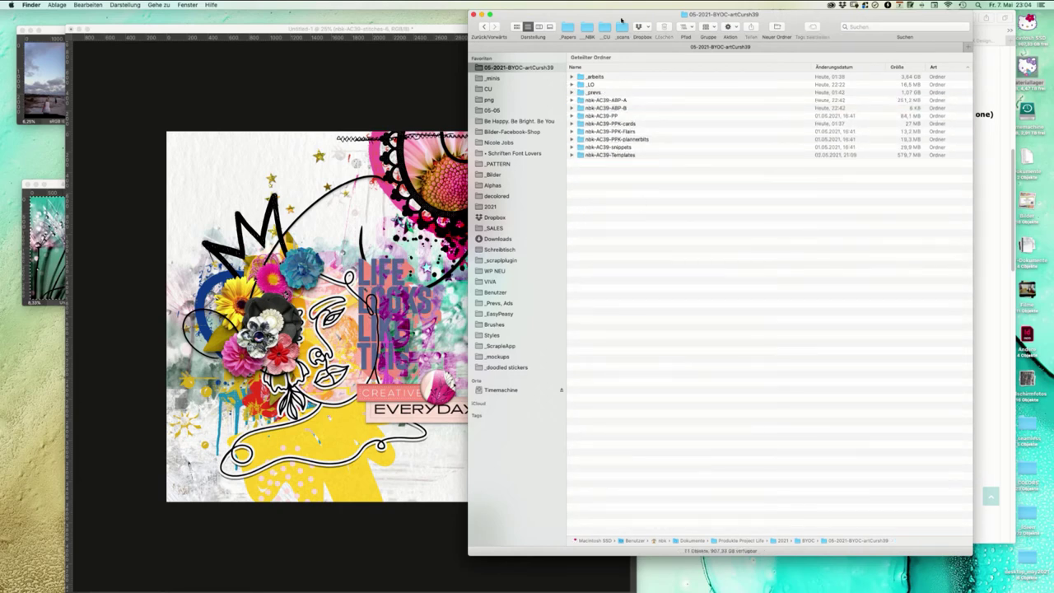
pyautogui.moveTo(621, 21); pyautogui.dragTo(625, 31)
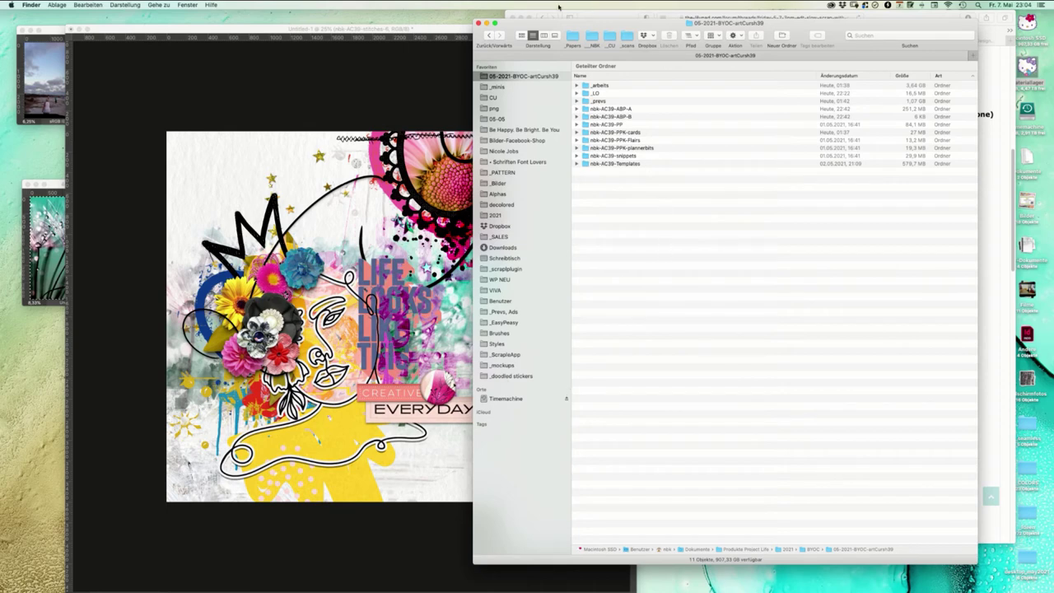
pyautogui.moveTo(585, 22)
pyautogui.mouseDown()
pyautogui.moveTo(591, 34)
pyautogui.moveTo(578, 13)
pyautogui.mouseUp()
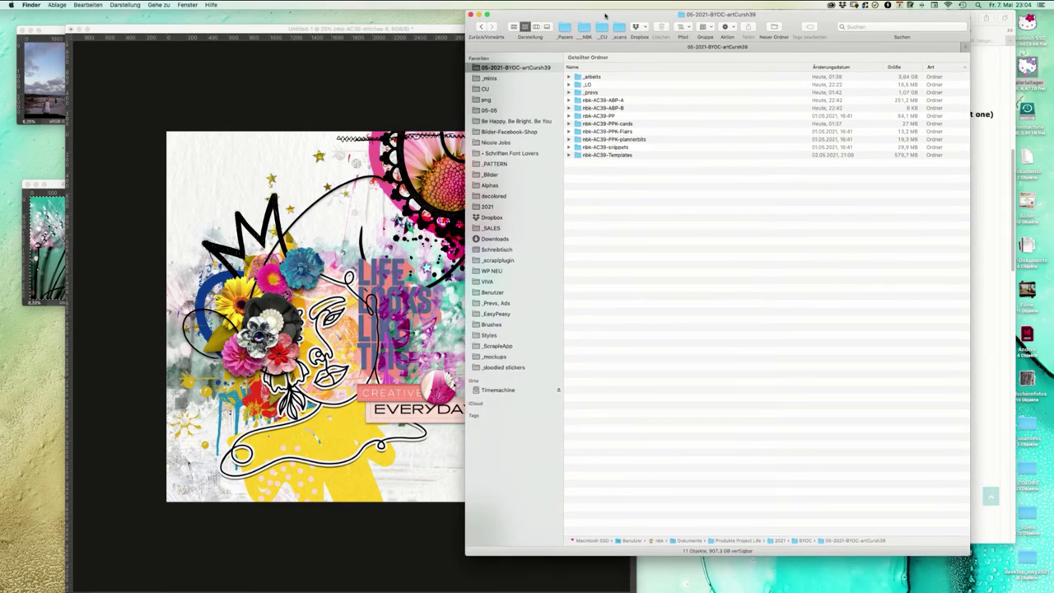
# - Return to Photoshop, enlarge the document window and shift the CREATIVE label slightly left above the EVERYDAY label
pyautogui.click(384, 85)
pyautogui.press('super+plus')
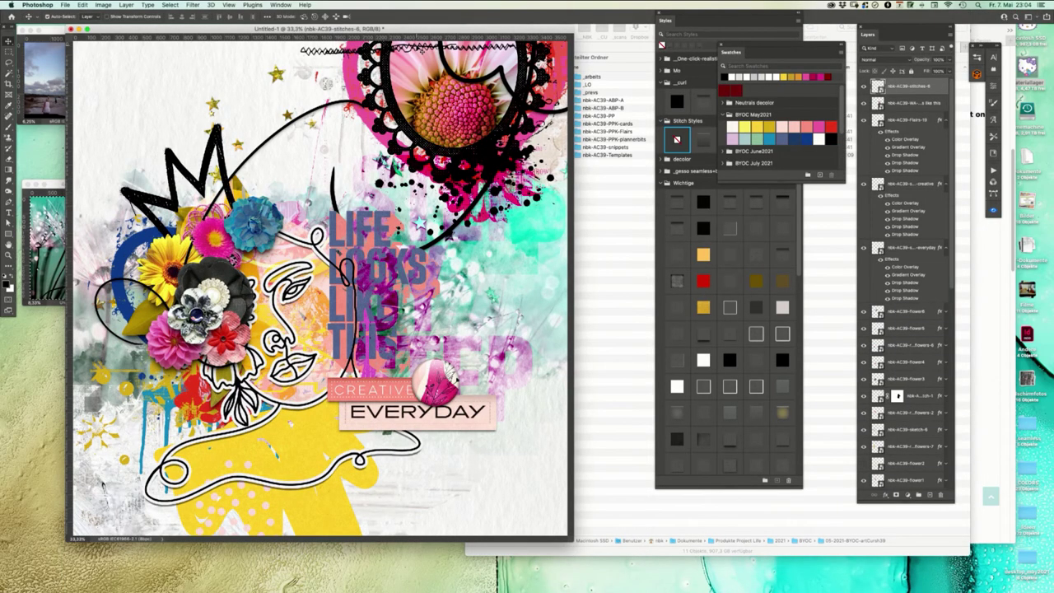
pyautogui.doubleClick(590, 541)
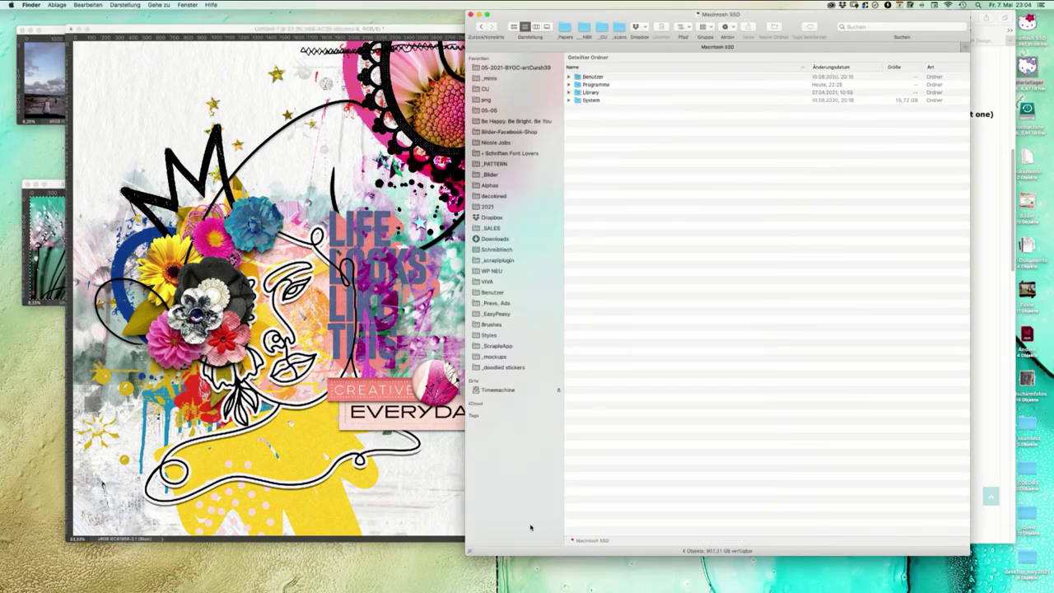
pyautogui.click(449, 512)
pyautogui.moveTo(573, 544); pyautogui.dragTo(622, 578)
pyautogui.moveTo(413, 420); pyautogui.dragTo(403, 417)
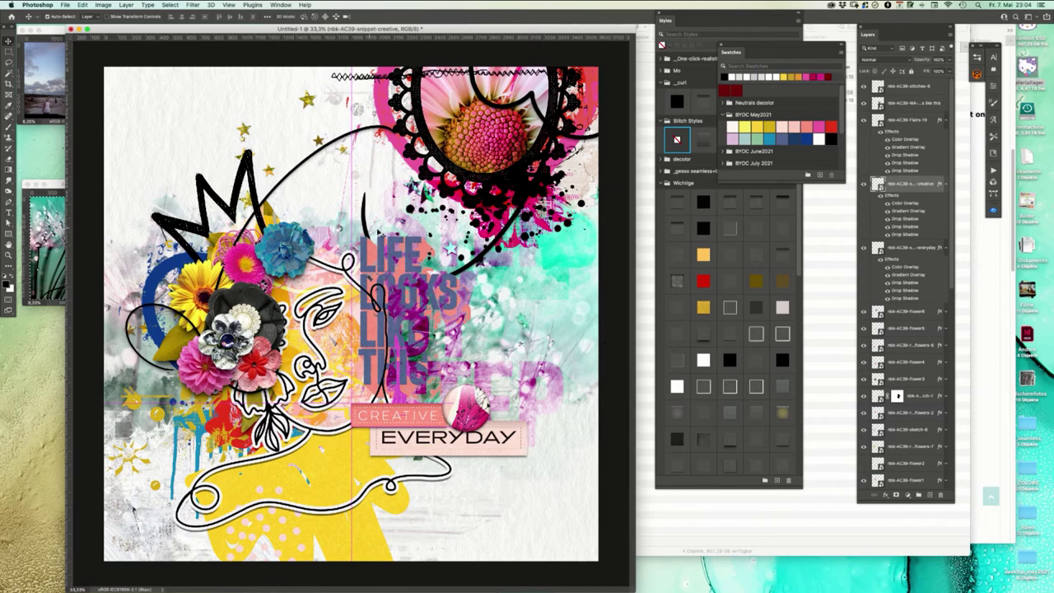
pyautogui.moveTo(488, 144); pyautogui.dragTo(494, 145)
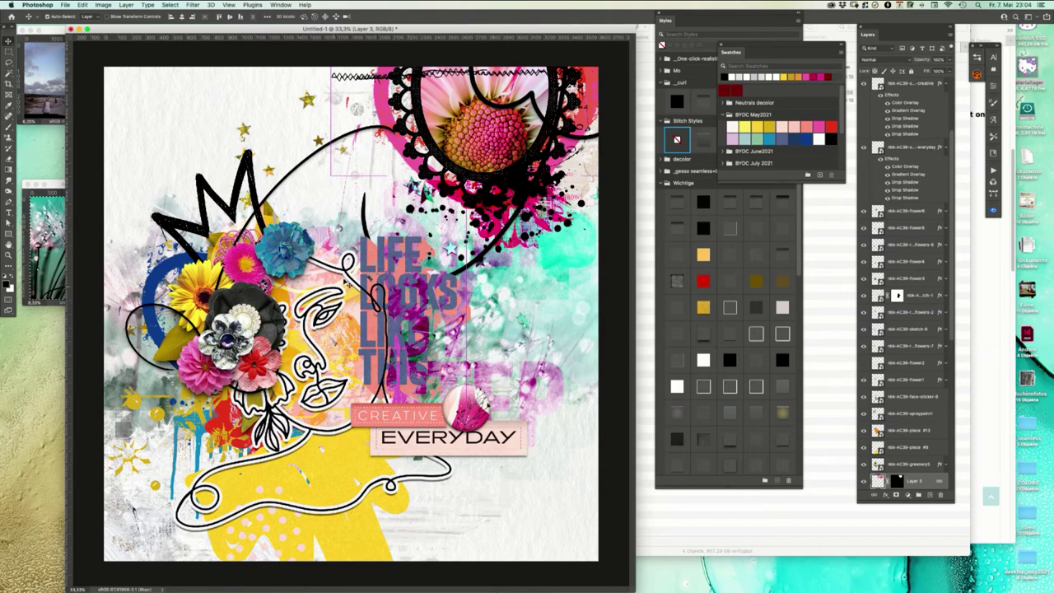
# - Close the Macintosh SSD Finder window and hide Safari before returning to Photoshop
pyautogui.click(825, 544)
pyautogui.press('super+w')
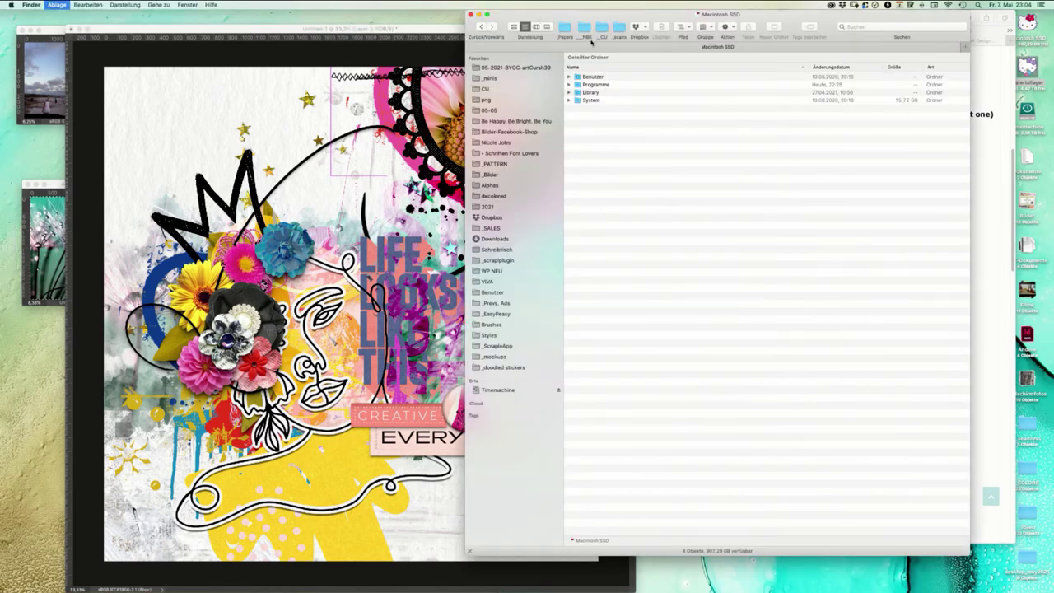
pyautogui.click(962, 202)
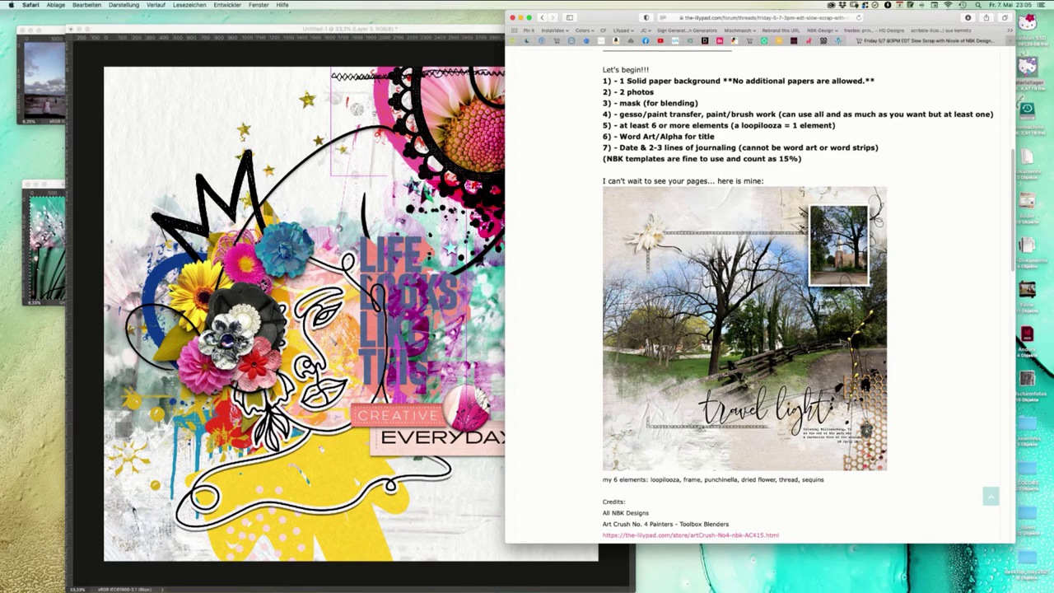
pyautogui.press('super+h')
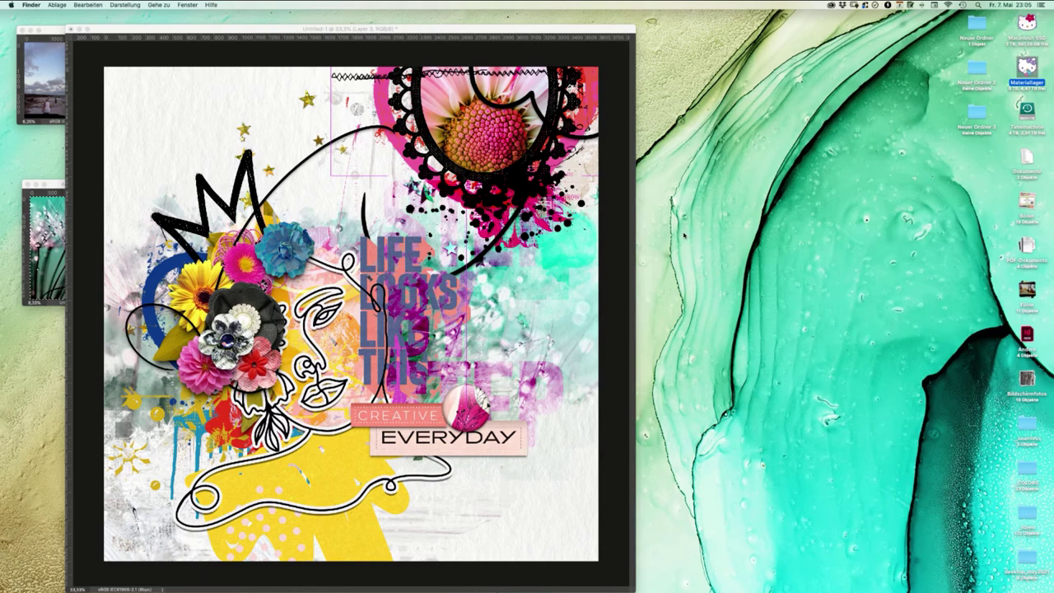
pyautogui.press('super+Tab')
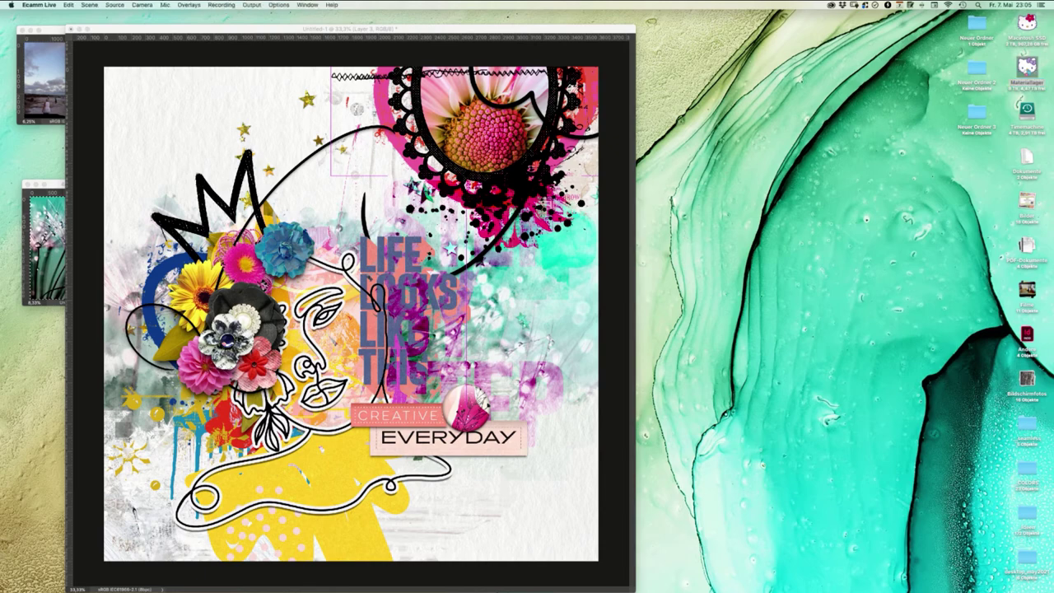
pyautogui.press('super+Tab')
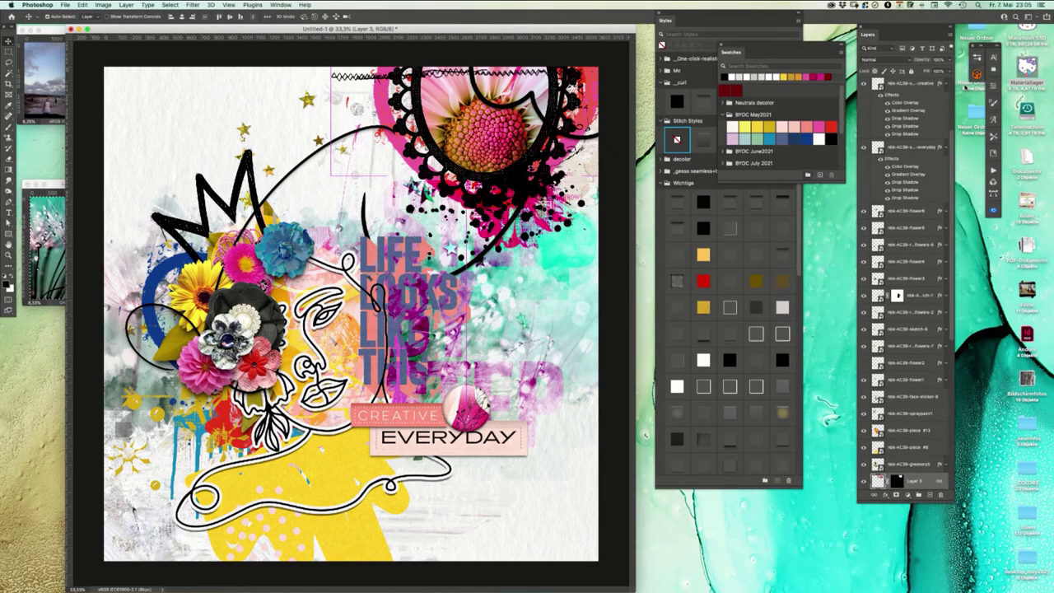
# - Open the nbk-AC39-PPK-plannerbits folder inside 05-2021-BYOC-artCursh39 in Finder and show its files as icons
pyautogui.doubleClick(1026, 36)
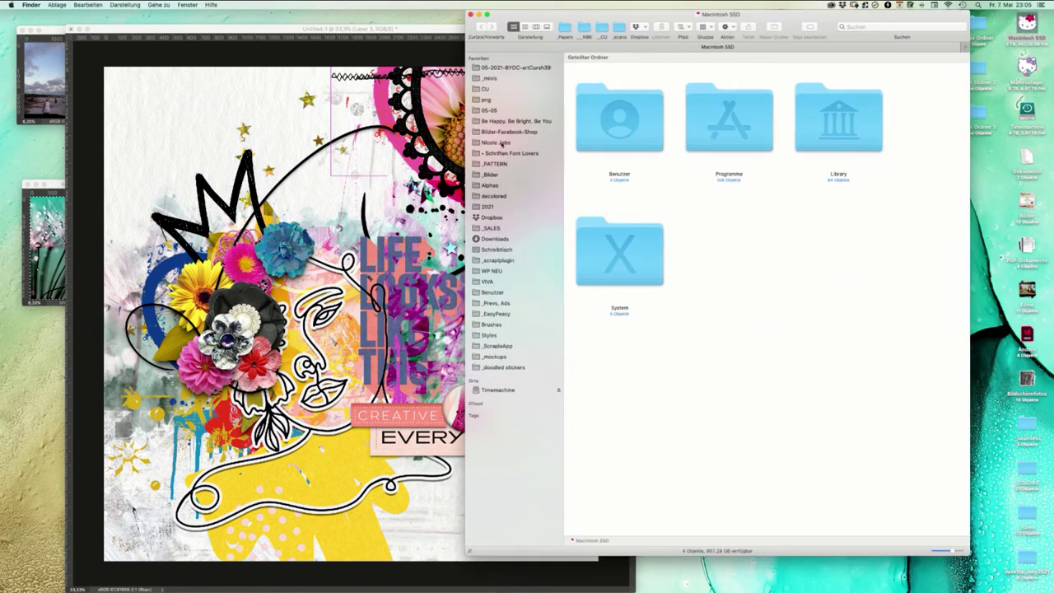
pyautogui.click(538, 69)
pyautogui.click(537, 68)
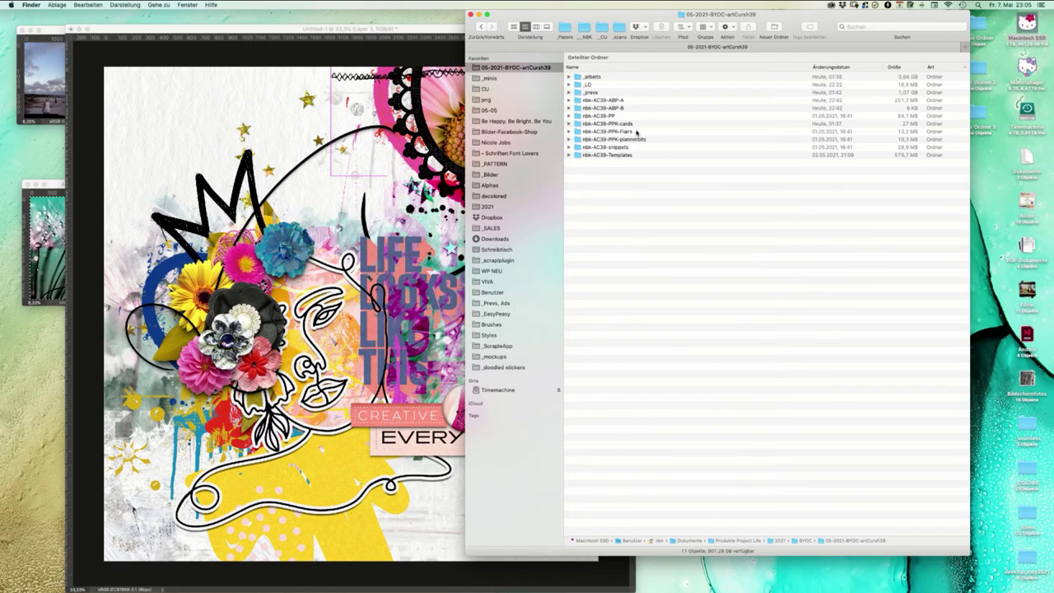
pyautogui.doubleClick(638, 139)
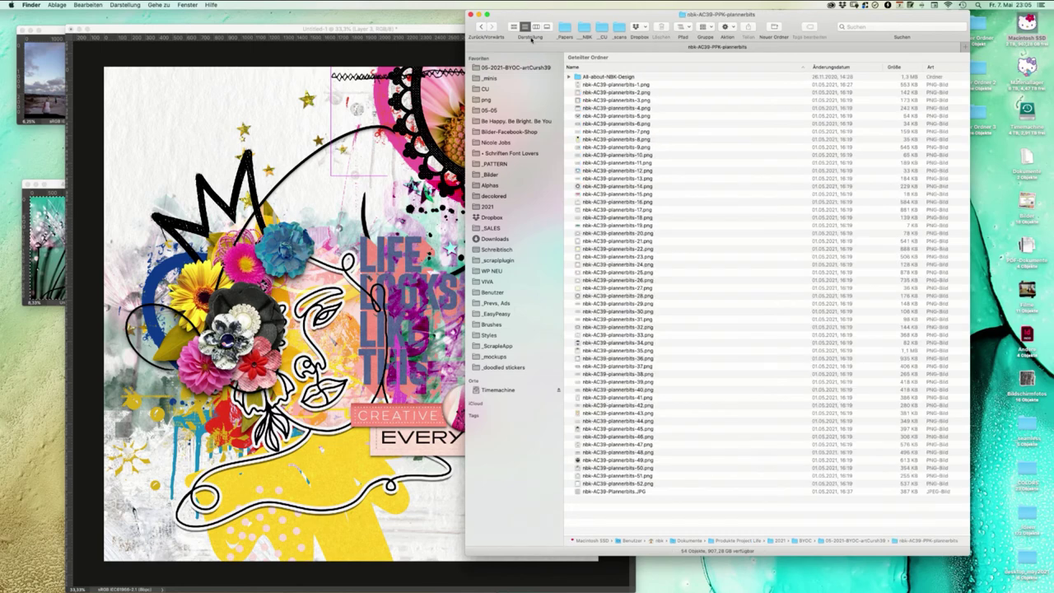
pyautogui.click(514, 26)
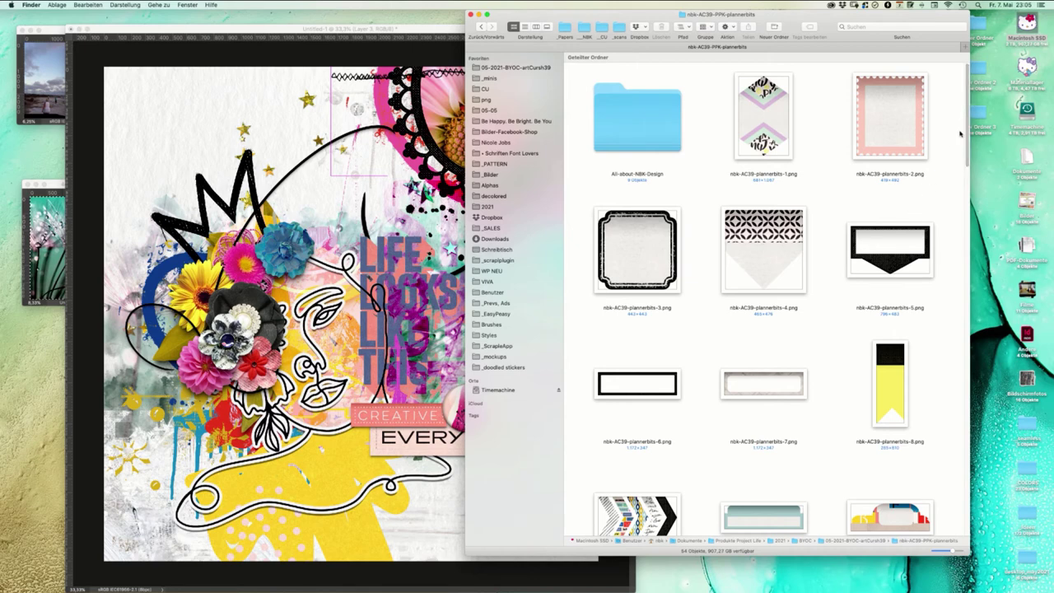
# - Place nbk-AC39-plannerbits-20.png partly off the page's lower edge, right of centre, and bring its layer to the front
pyautogui.scroll(-5, 959, 144)
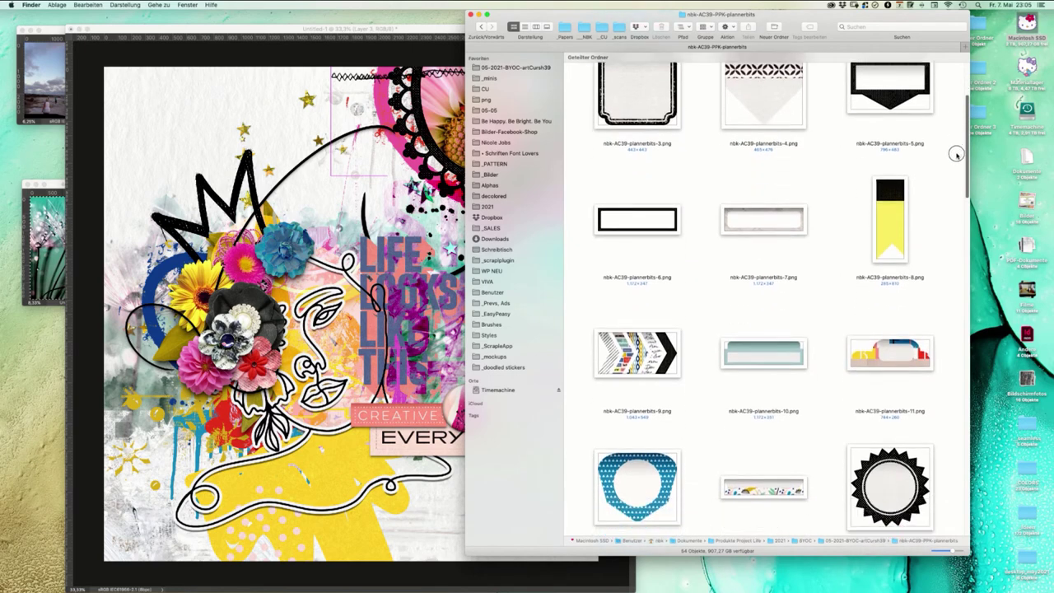
pyautogui.scroll(-3, 953, 168)
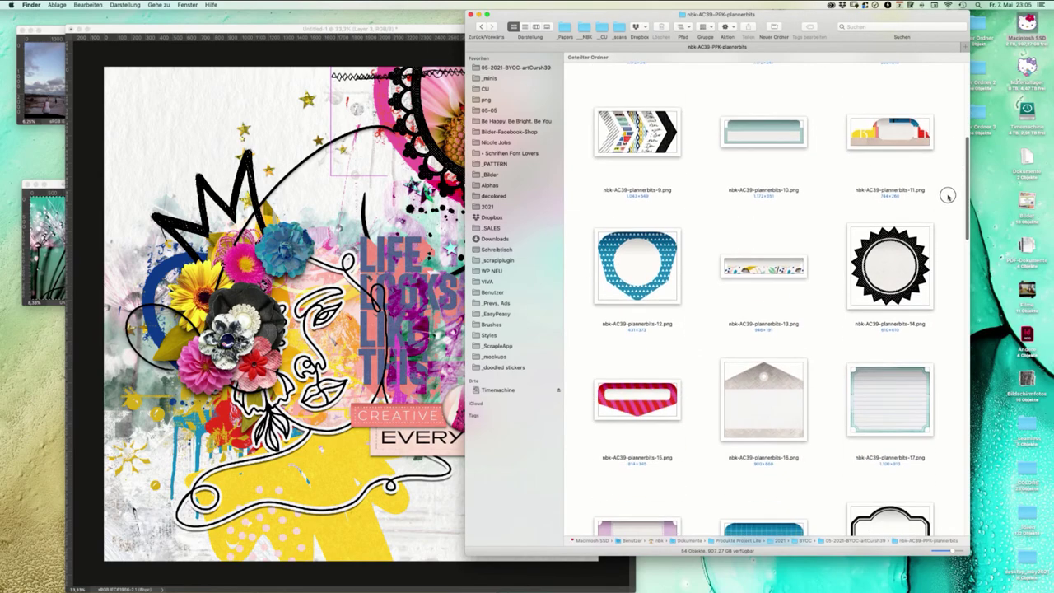
pyautogui.scroll(-4, 947, 200)
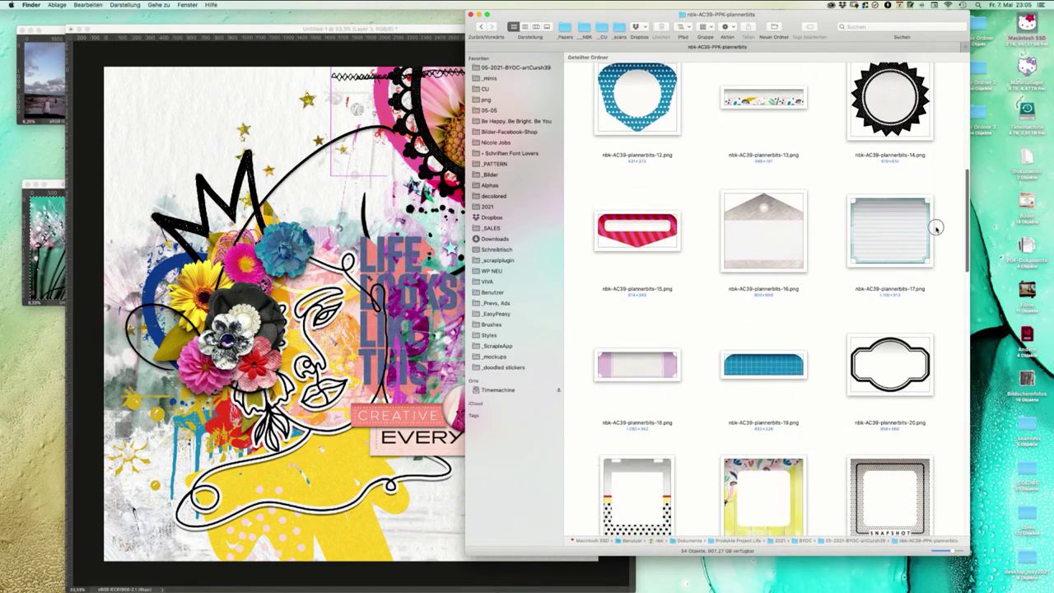
pyautogui.scroll(-2, 935, 233)
pyautogui.moveTo(892, 296); pyautogui.dragTo(284, 300)
pyautogui.moveTo(352, 274); pyautogui.dragTo(459, 551)
pyautogui.press('Return')
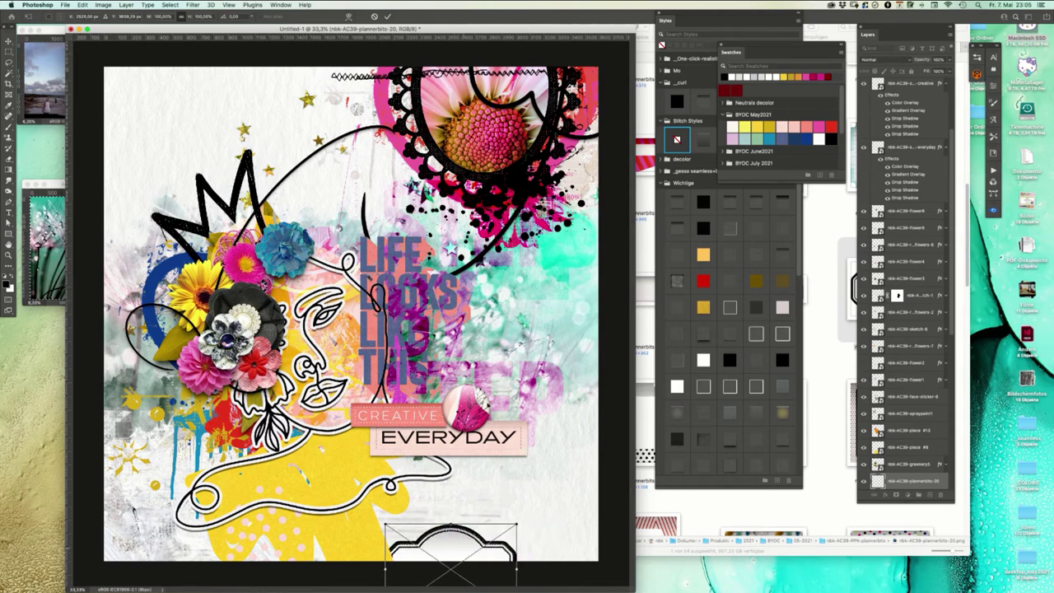
pyautogui.press('super+shift+bracketright')
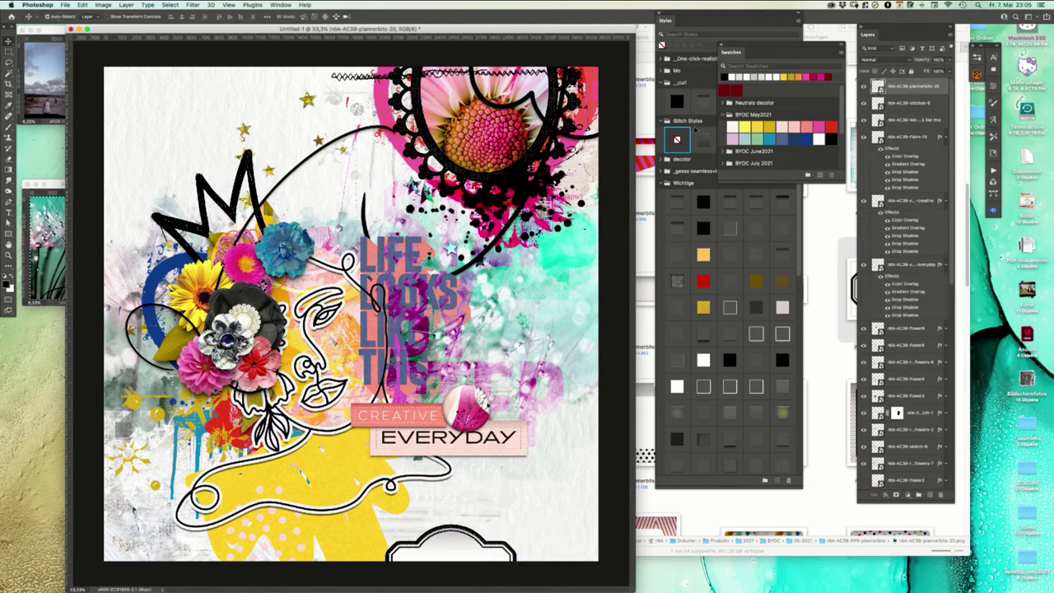
# - Try several Wichtige styles on the blank label, keeping one with color and gradient overlays and three drop shadows
pyautogui.click(729, 335)
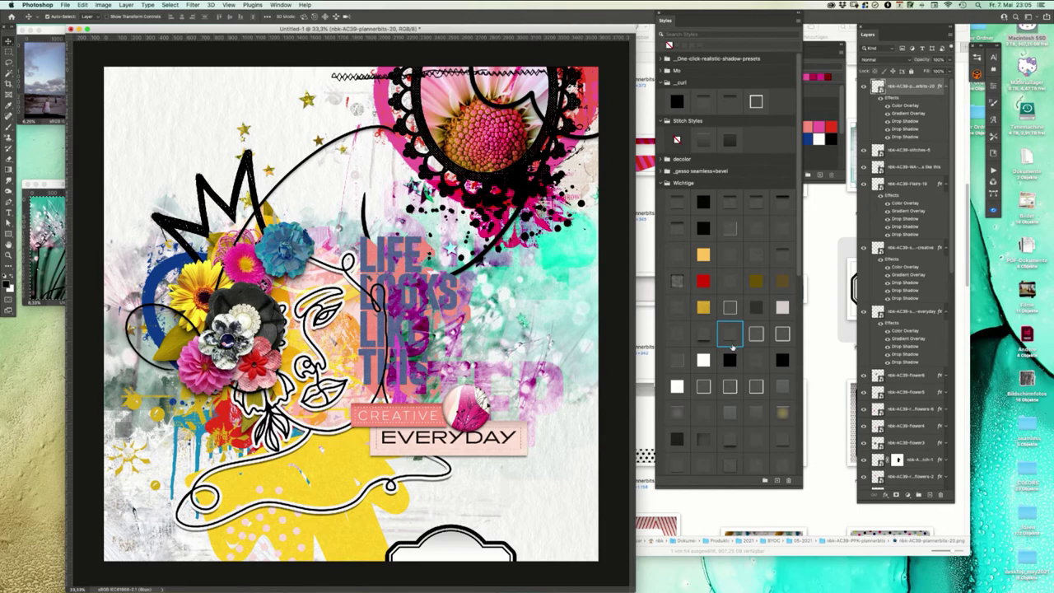
pyautogui.press('super+z')
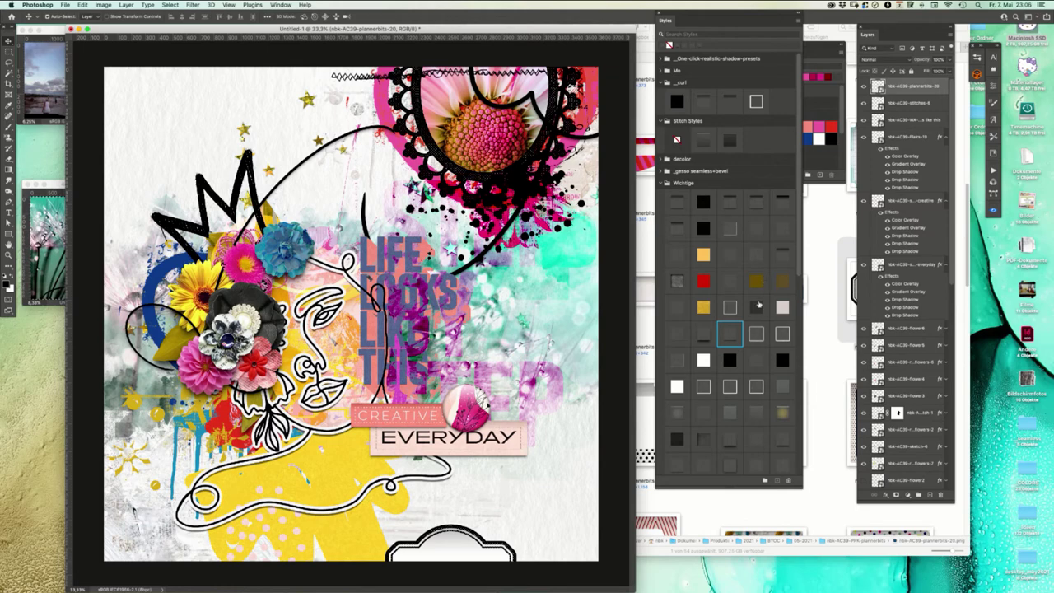
pyautogui.click(705, 334)
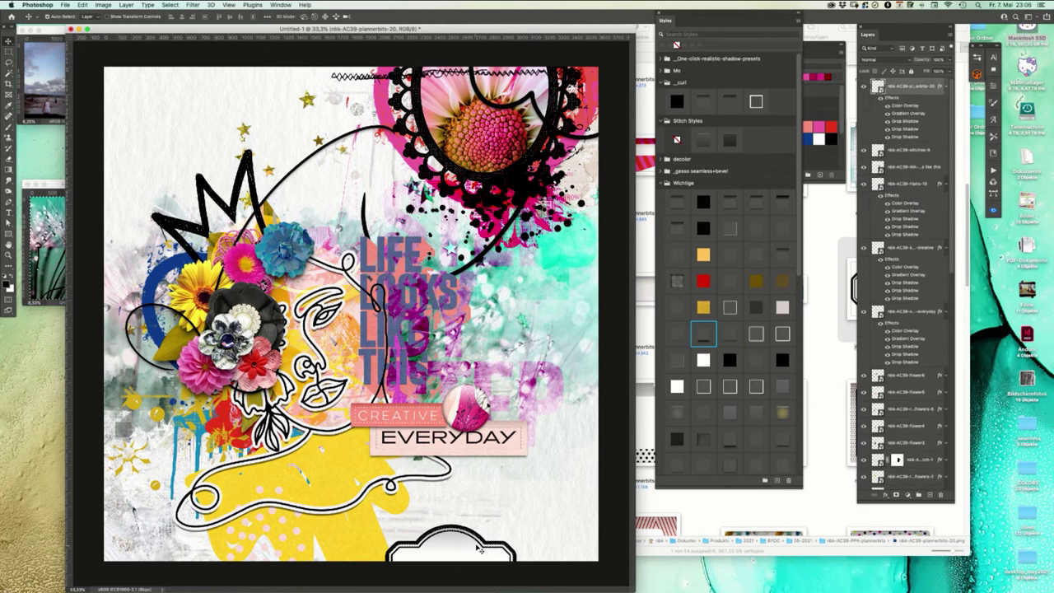
pyautogui.click(729, 438)
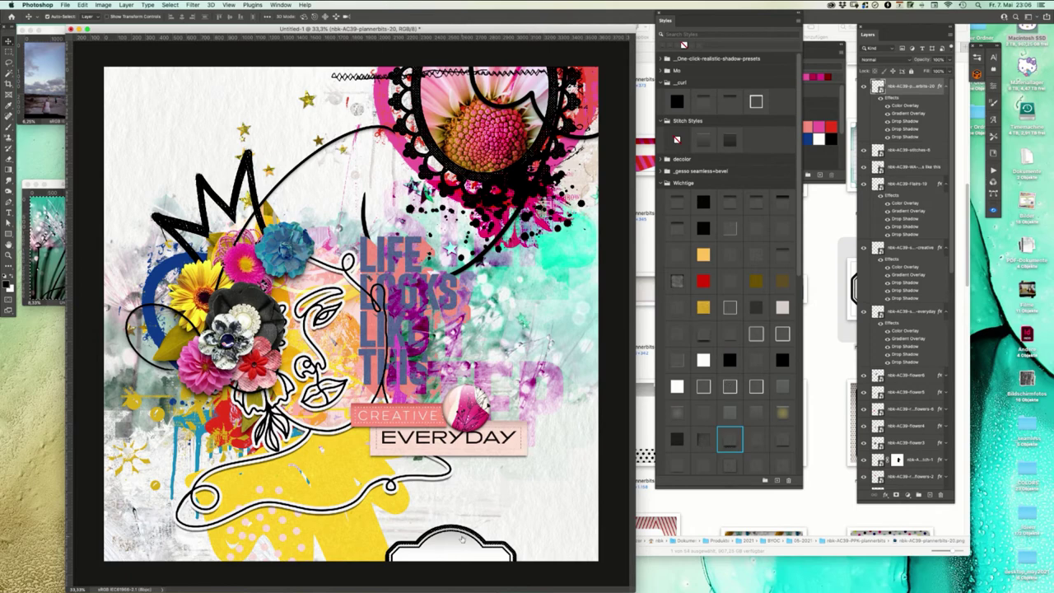
# - Try the blank label hanging off the page's upper edge above the crown, and undo the placement
pyautogui.moveTo(463, 533); pyautogui.dragTo(199, 37)
pyautogui.hotkey('ctrl', 't')
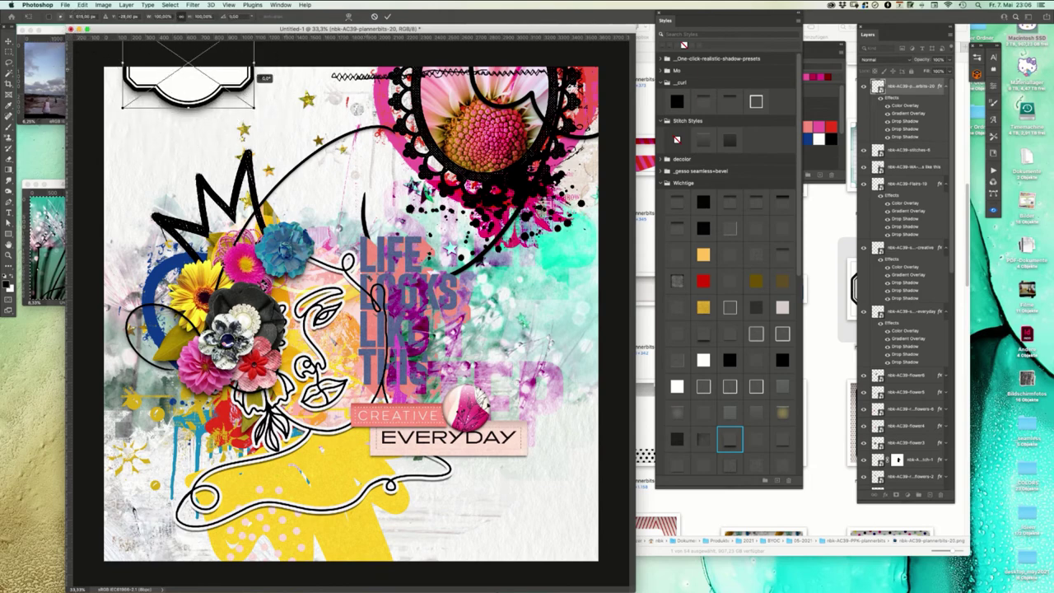
pyautogui.press('Return')
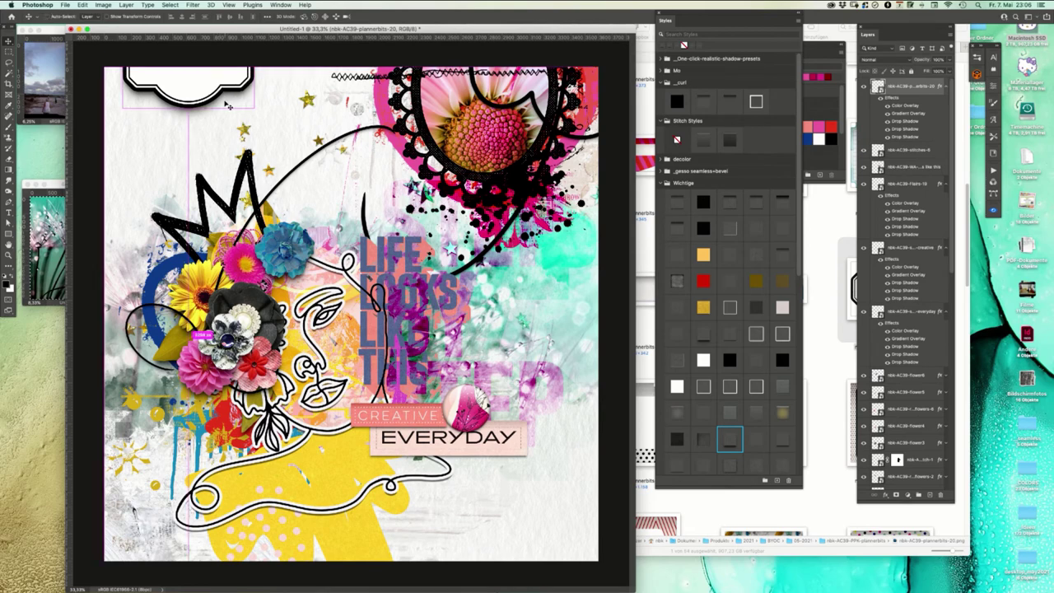
pyautogui.hotkey('ctrl', 'z')
# - Place the blank label beside the round flair and move its layer beneath the CREATIVE, EVERYDAY and flair layers
pyautogui.moveTo(469, 553); pyautogui.dragTo(539, 360)
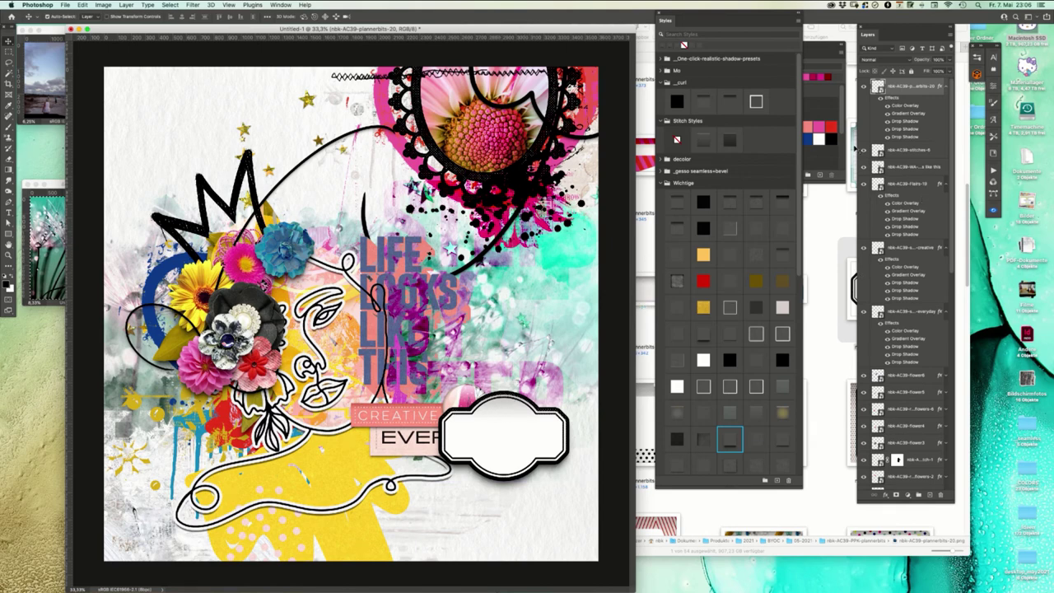
pyautogui.moveTo(906, 86); pyautogui.dragTo(897, 367)
pyautogui.moveTo(560, 427); pyautogui.dragTo(567, 398)
pyautogui.moveTo(473, 401); pyautogui.dragTo(470, 401)
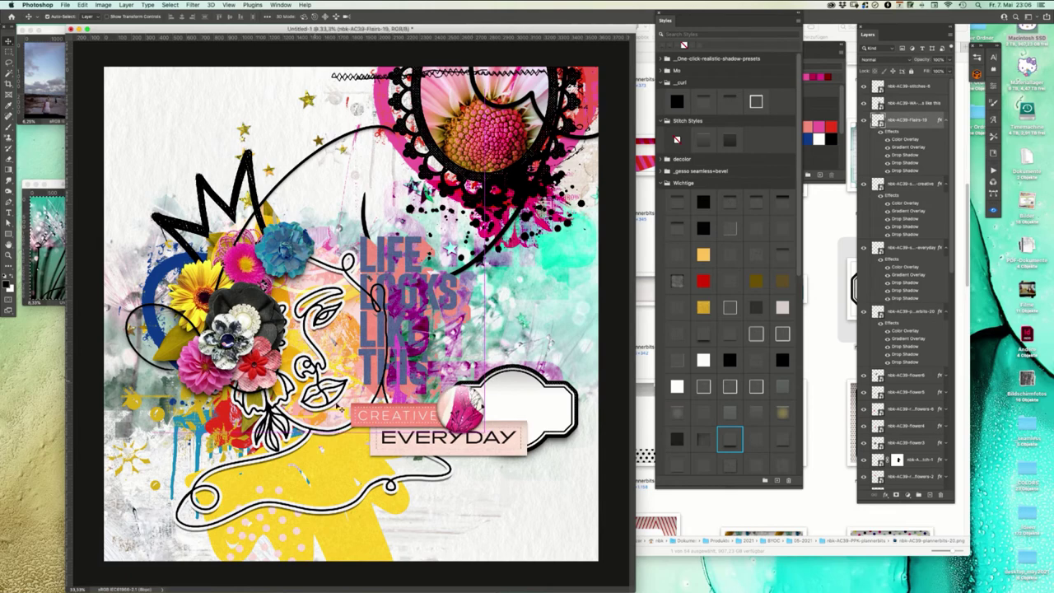
# - Scale the EVERYDAY label down slightly and set it a little lower beneath the CREATIVE label
pyautogui.moveTo(491, 452); pyautogui.dragTo(493, 457)
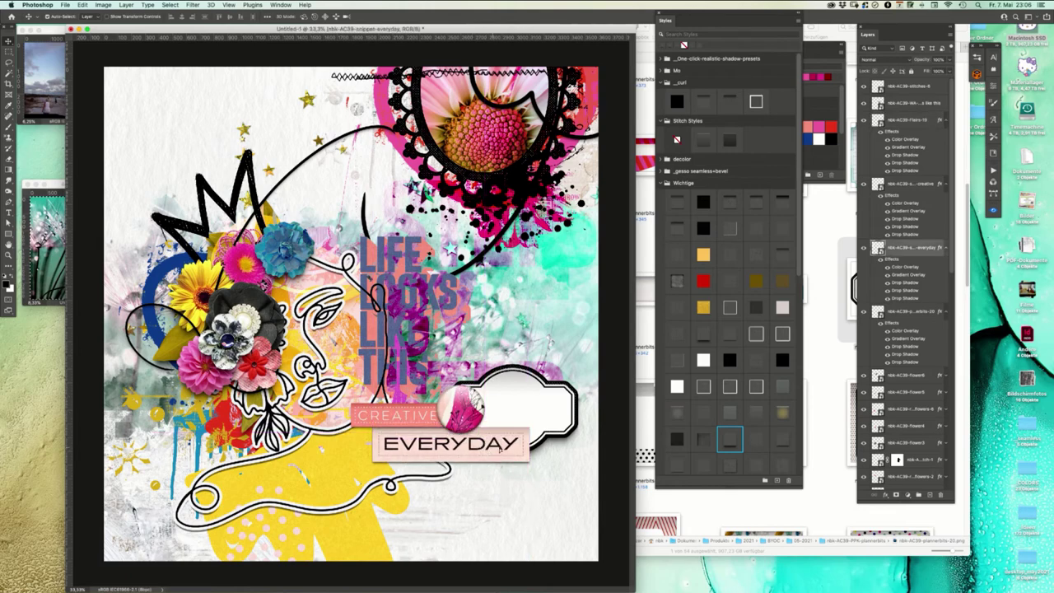
pyautogui.press('super+t')
pyautogui.moveTo(528, 427); pyautogui.dragTo(531, 415)
pyautogui.moveTo(477, 450); pyautogui.dragTo(478, 446)
pyautogui.press('Return')
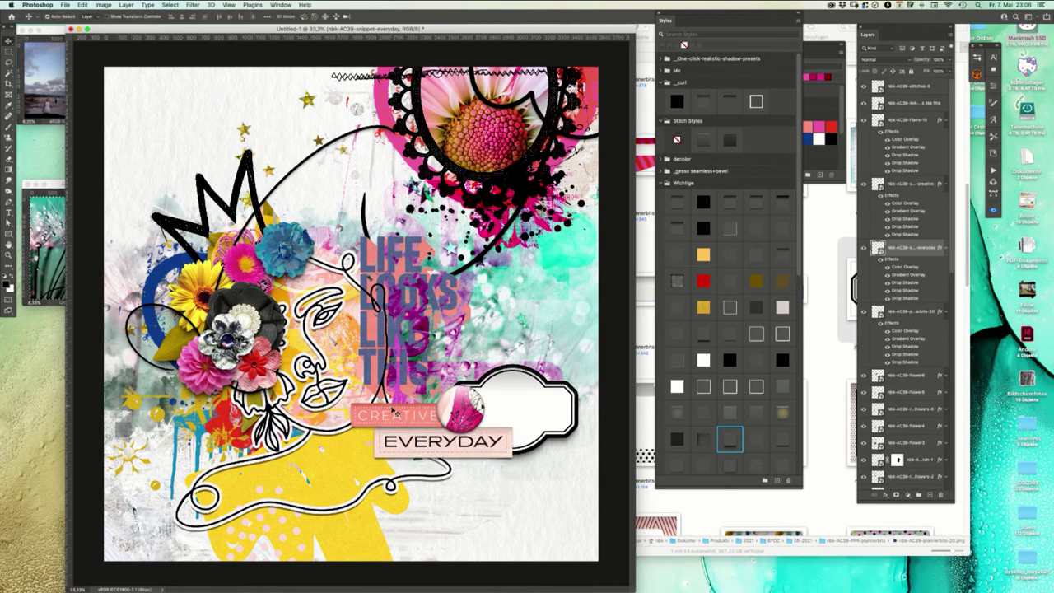
# - Nudge the CREATIVE label down closer to EVERYDAY and shift the round flair slightly to fit the cluster
pyautogui.moveTo(391, 409); pyautogui.dragTo(388, 414)
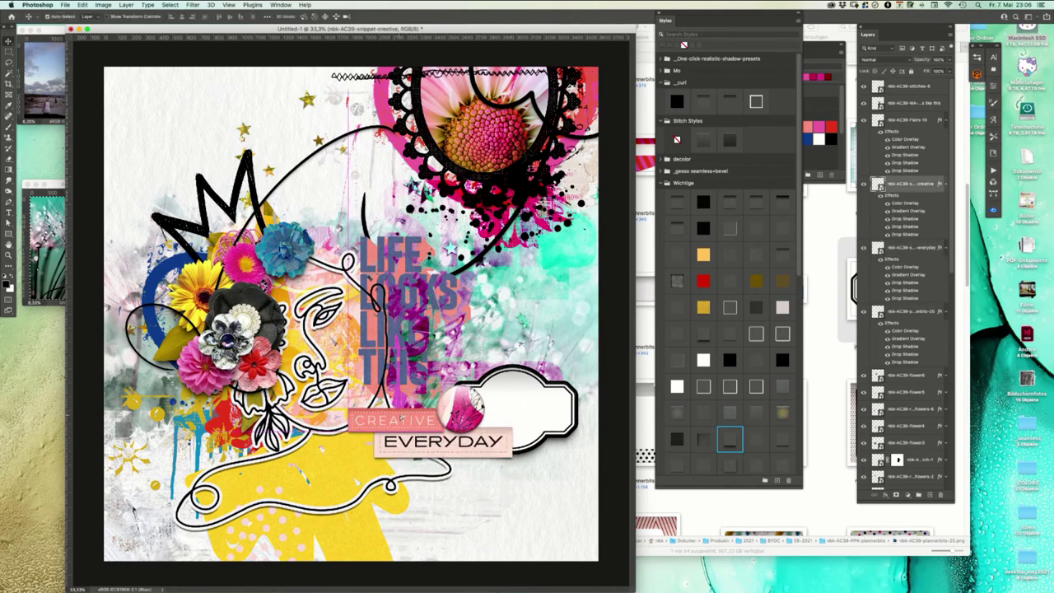
pyautogui.click(464, 409)
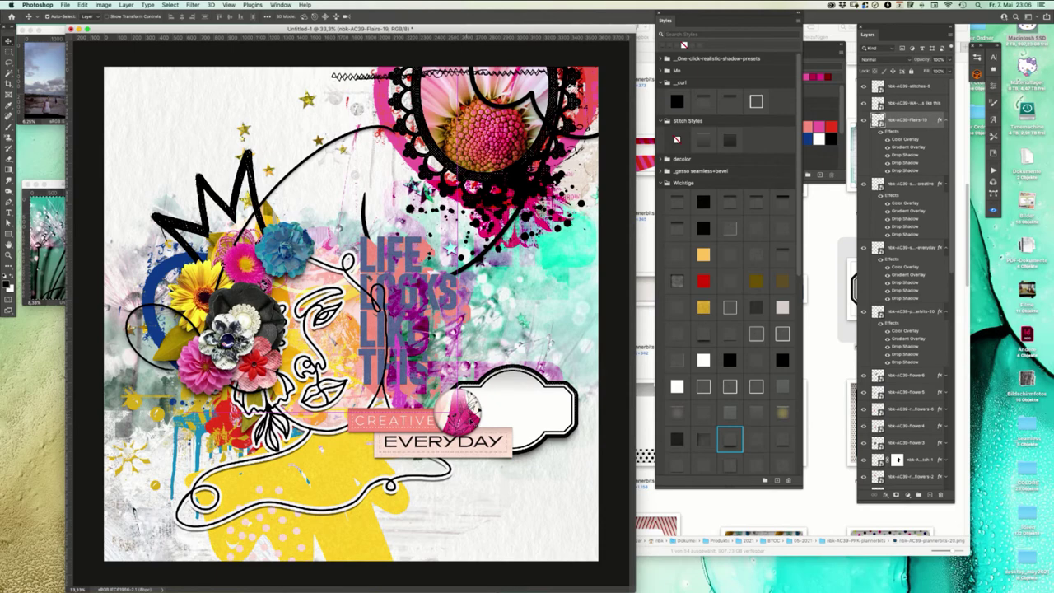
pyautogui.click(406, 421)
pyautogui.click(463, 406)
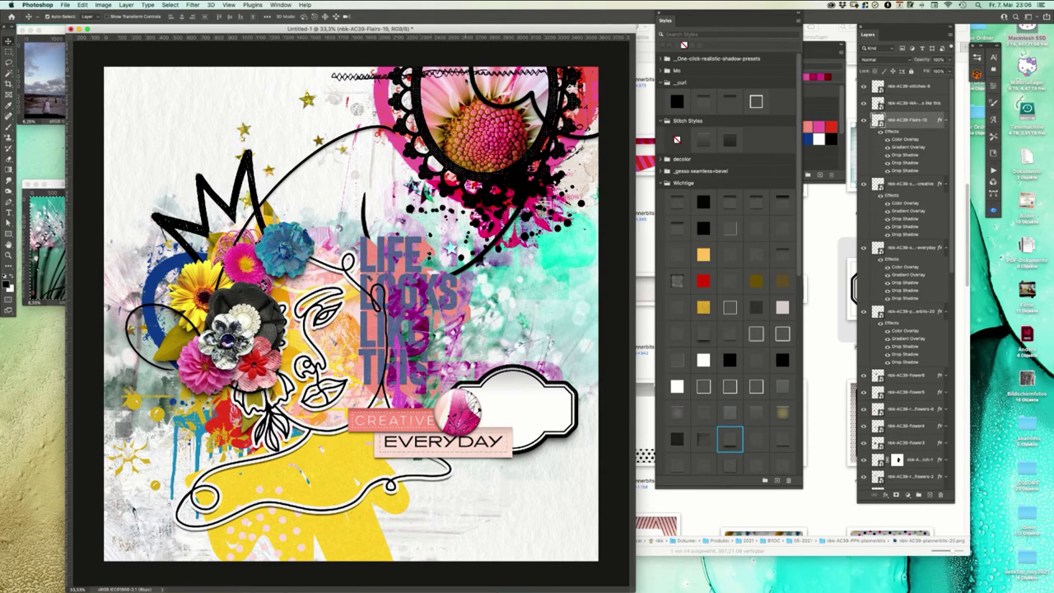
# - Shrink the blank label and tuck it behind the CREATIVE label so its scalloped upper edge sticks out above
pyautogui.click(537, 395)
pyautogui.hotkey('ctrl', 't')
pyautogui.moveTo(578, 368); pyautogui.dragTo(433, 404)
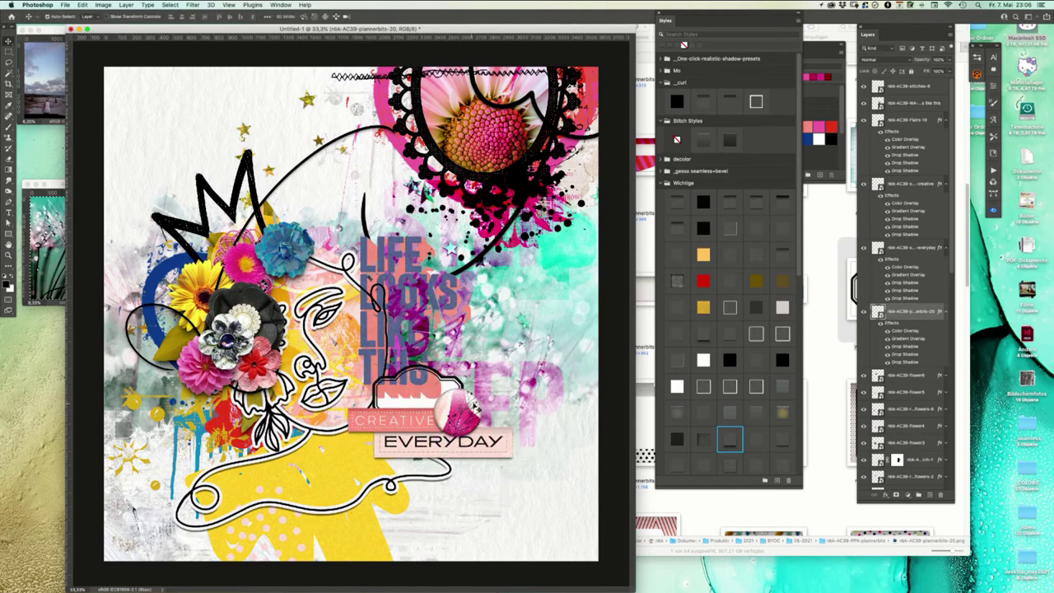
pyautogui.press('Return')
# - Bring the four label-cluster layers to the front, move the cluster up and right, and lower the blank label behind CREATIVE
pyautogui.press('super+shift+]')
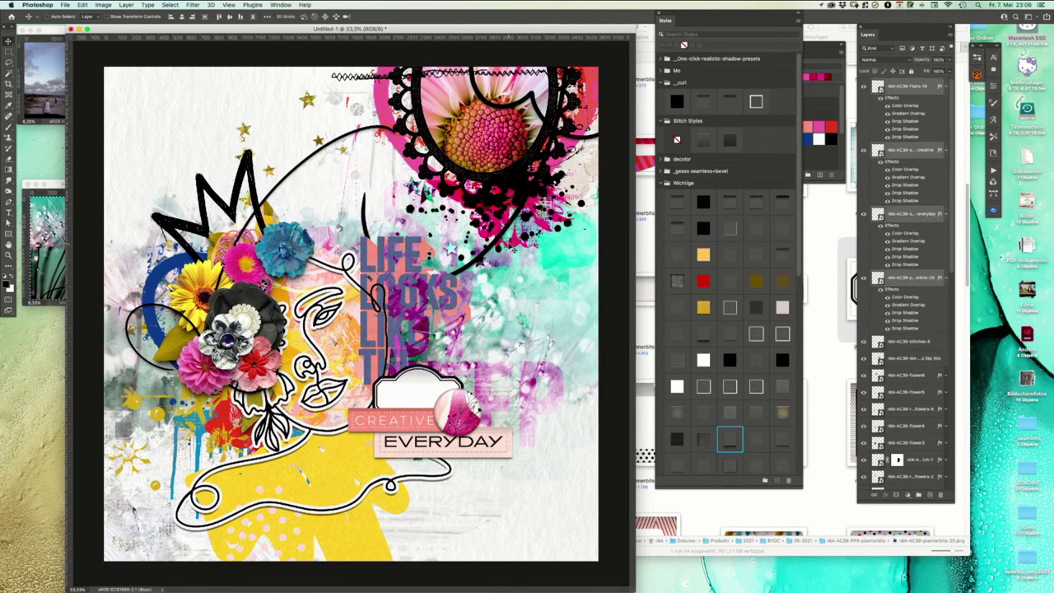
pyautogui.moveTo(429, 379); pyautogui.dragTo(470, 360)
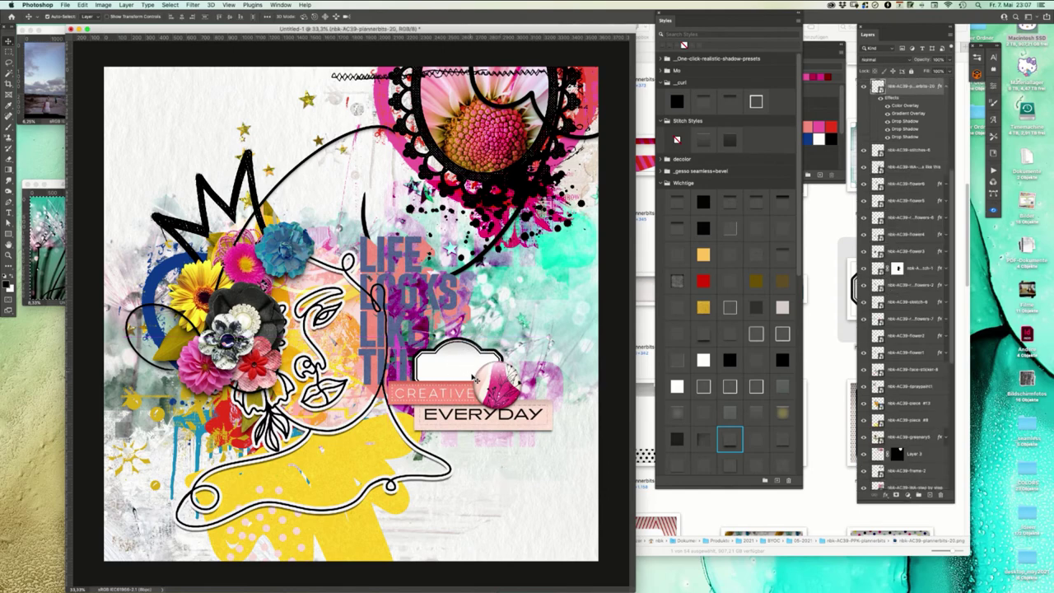
pyautogui.moveTo(455, 360); pyautogui.dragTo(446, 372)
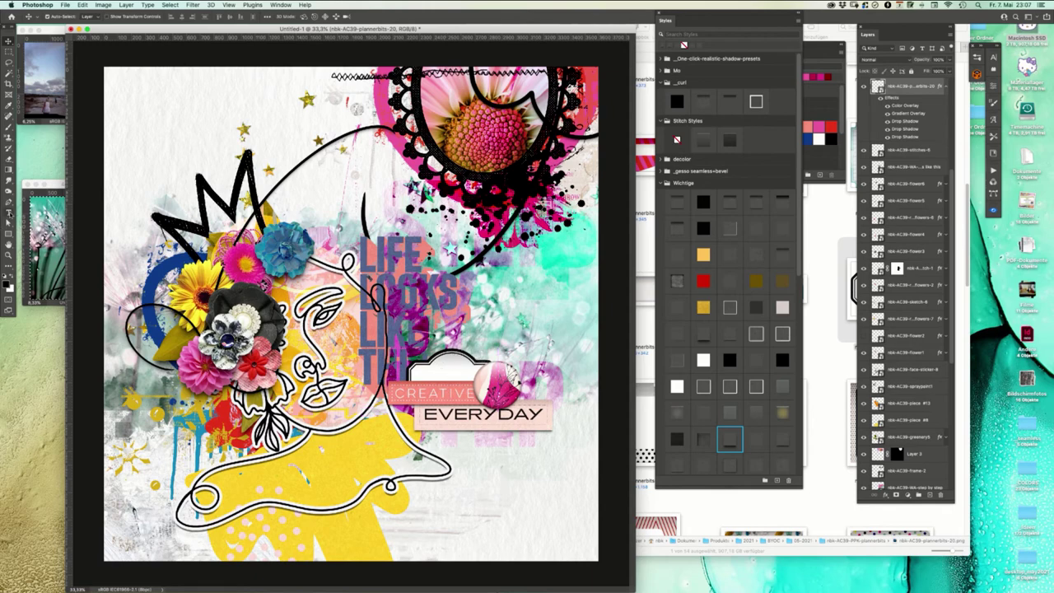
# - Add the text MAY 7TH 2021 on the blank label above CREATIVE
pyautogui.click(8, 213)
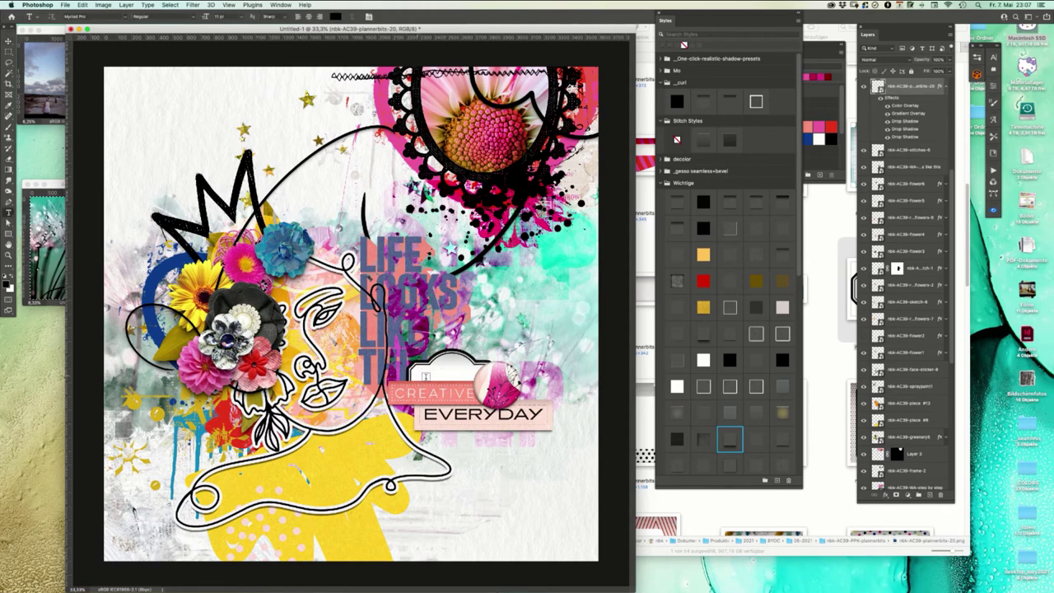
pyautogui.click(417, 375)
pyautogui.write('Y 7TH 2021')
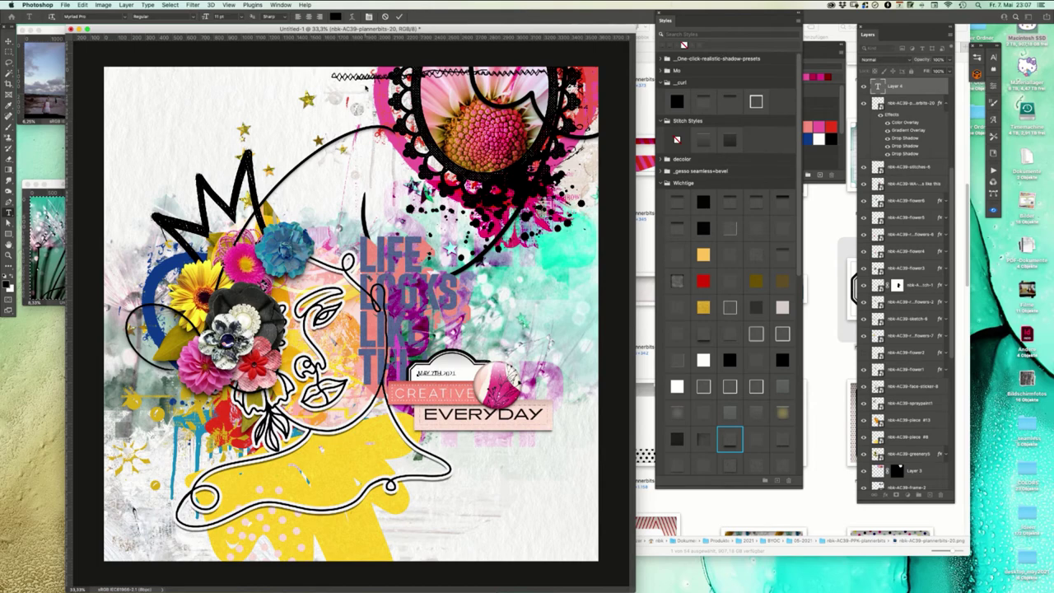
# - Set the date text's font to Chandler42 Lite
pyautogui.press('super+a')
pyautogui.click(89, 16)
pyautogui.write('CHANE')
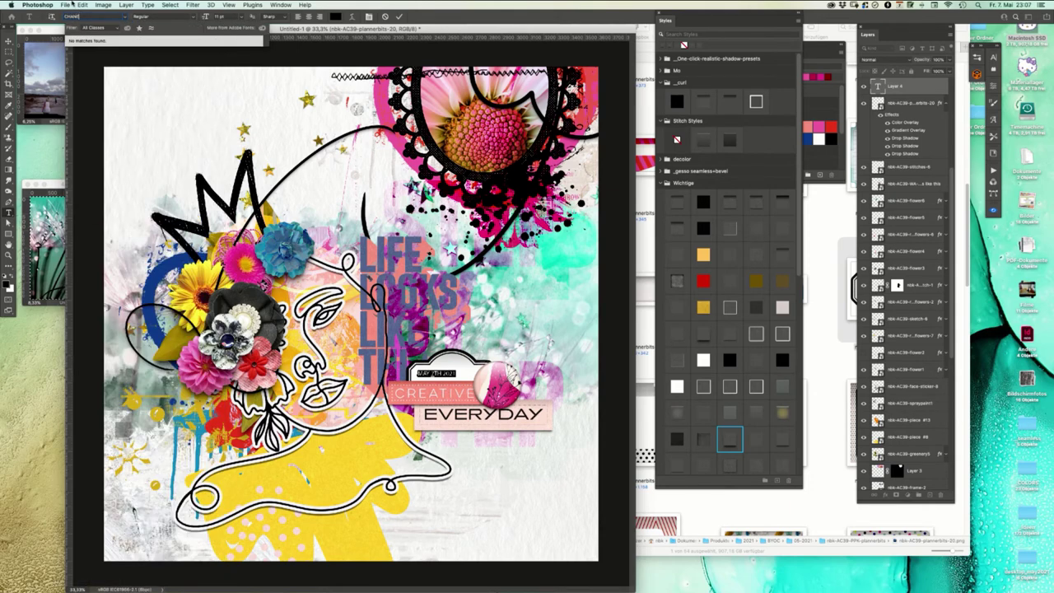
pyautogui.press('BackSpace')
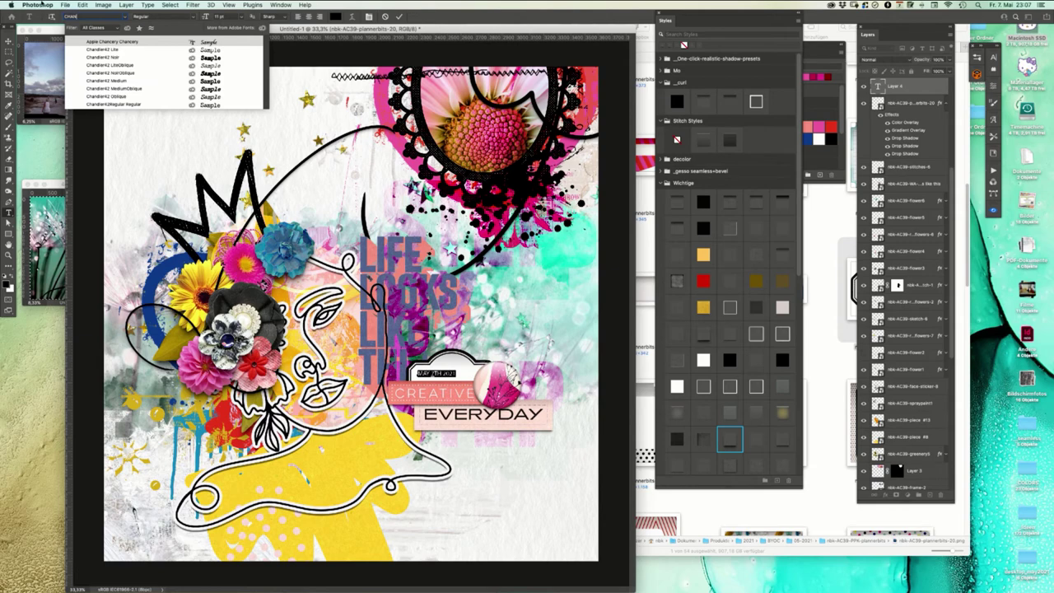
pyautogui.click(189, 51)
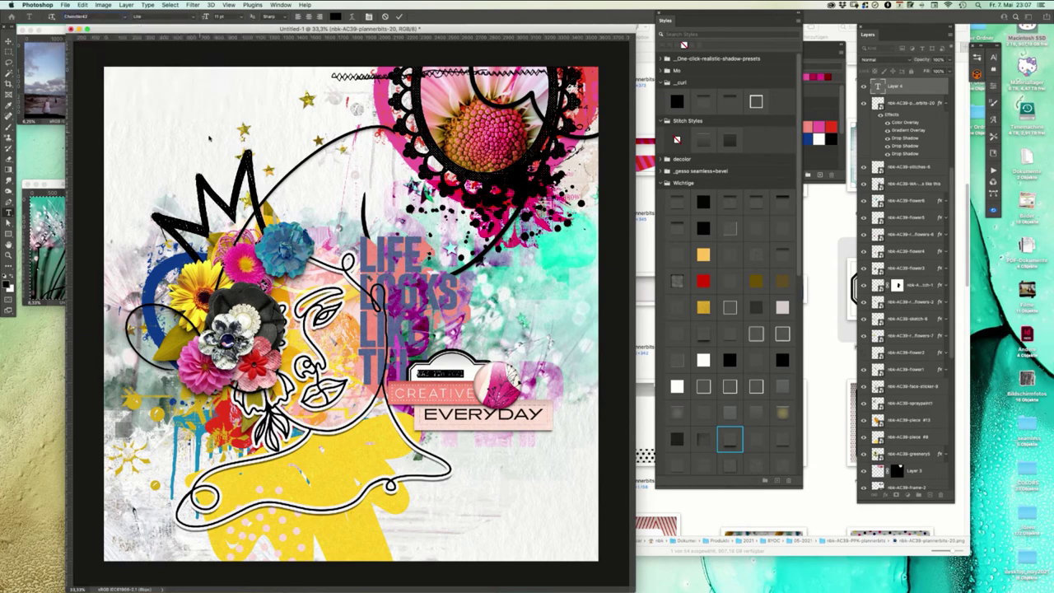
pyautogui.click(8, 41)
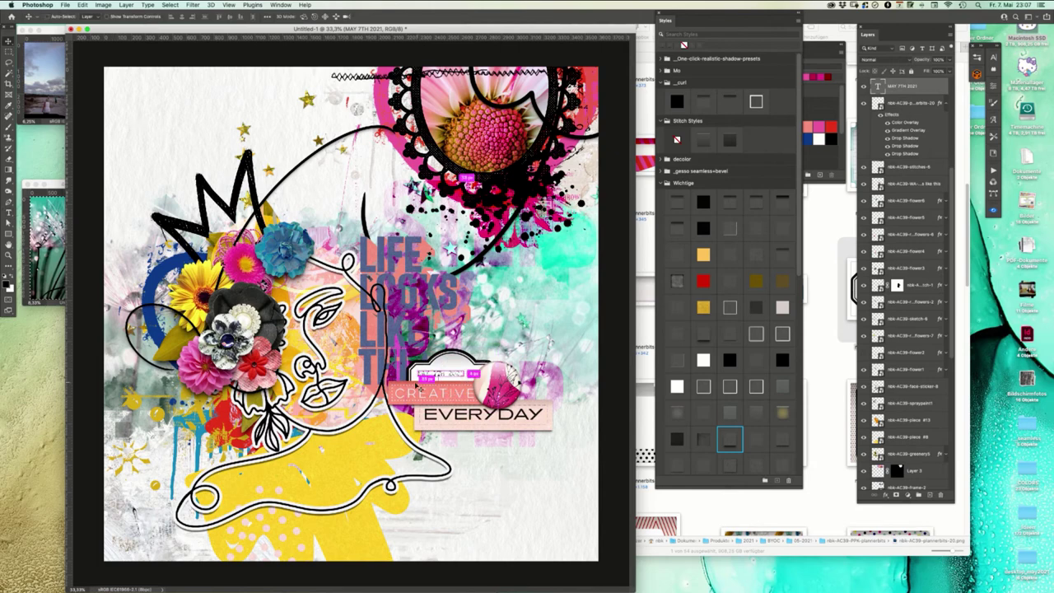
# - Enlarge the date text to about 13.8 pt so it spans the visible part of the blank label
pyautogui.keyDown('super'); pyautogui.click(474, 351); pyautogui.keyUp('super')
pyautogui.keyDown('super'); pyautogui.click(475, 348); pyautogui.keyUp('super')
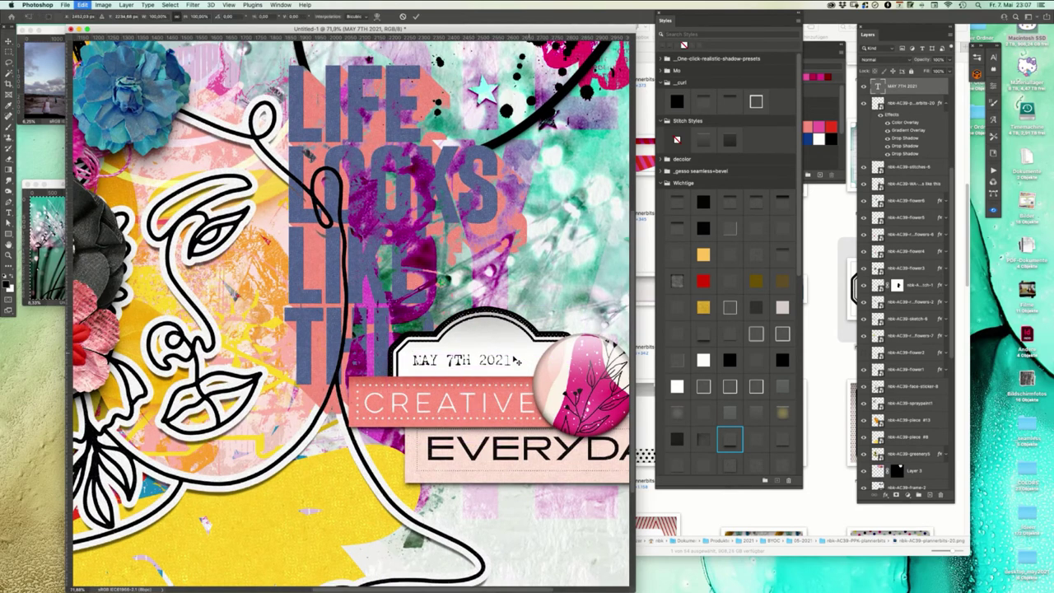
pyautogui.press('super+t')
pyautogui.moveTo(511, 350)
pyautogui.mouseDown()
pyautogui.moveTo(544, 338)
pyautogui.moveTo(501, 367)
pyautogui.moveTo(535, 371)
pyautogui.moveTo(532, 340)
pyautogui.moveTo(514, 346)
pyautogui.mouseUp()
pyautogui.press('Return')
pyautogui.press('super+t')
pyautogui.press('Return')
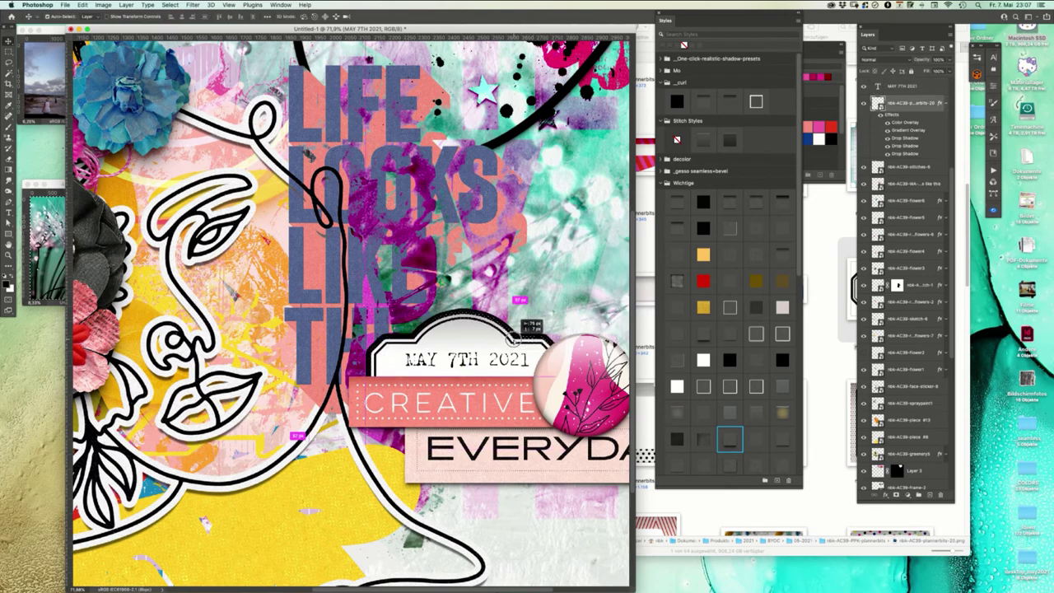
# - Resize the blank label so it frames the date text between the CREATIVE label and the flair
pyautogui.press('super+t')
pyautogui.moveTo(565, 312); pyautogui.dragTo(514, 365)
pyautogui.press('Return')
# - Change the date text's font style to Medium
pyautogui.doubleClick(466, 363)
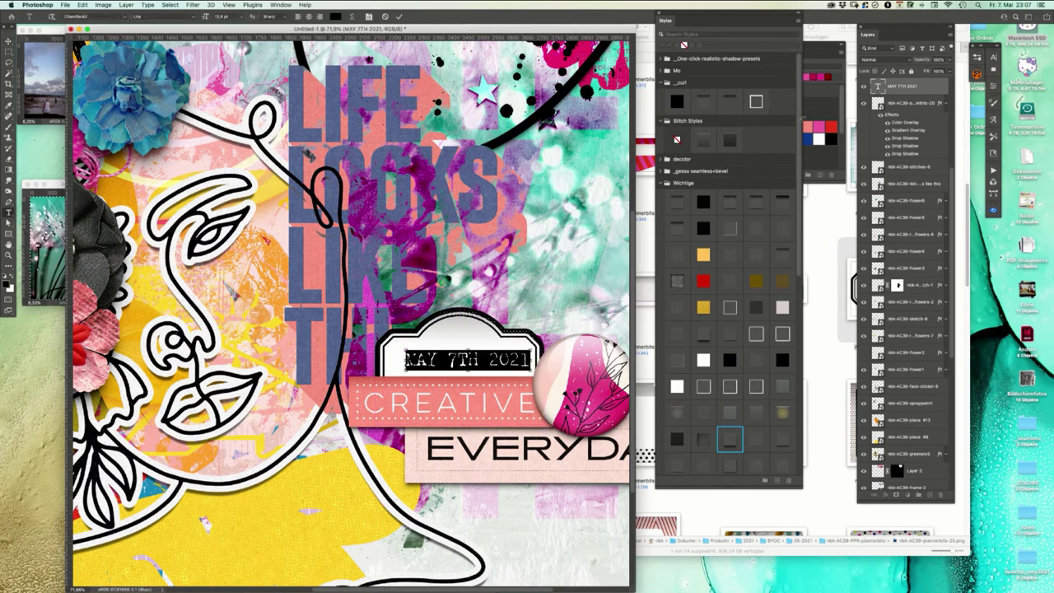
pyautogui.press('super+t')
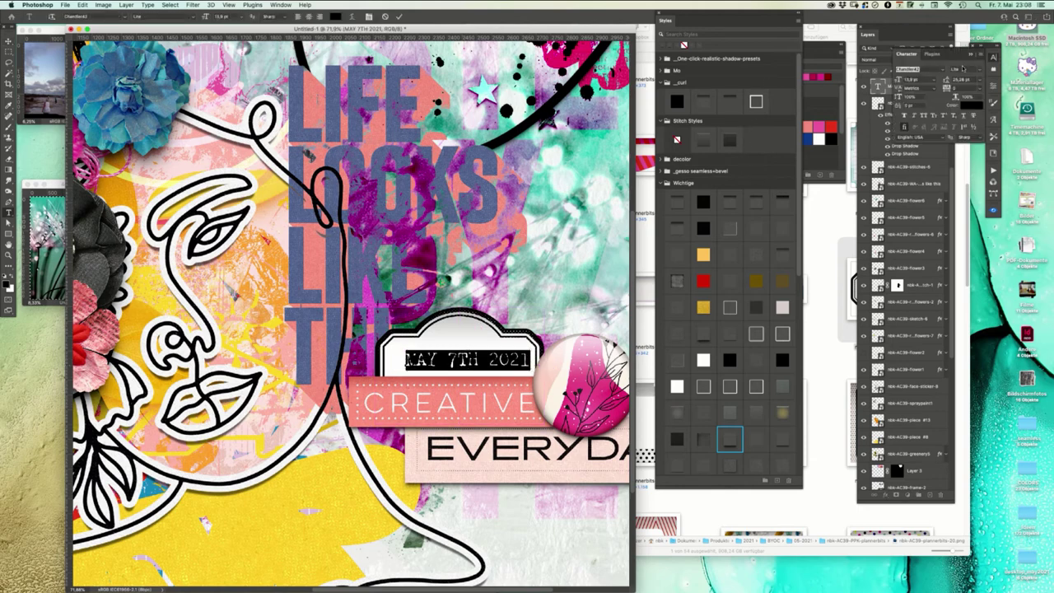
pyautogui.click(983, 70)
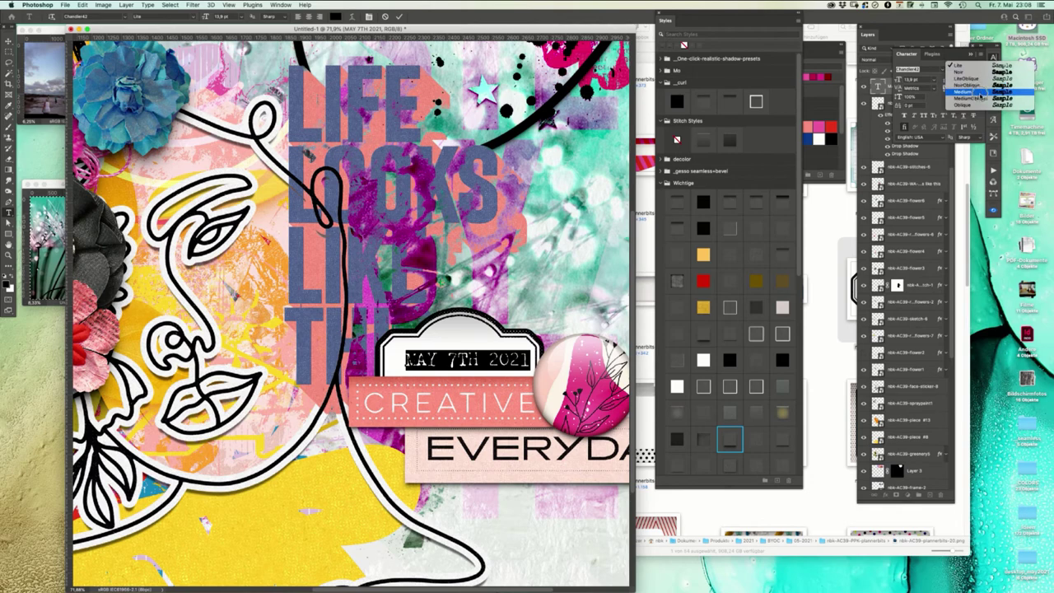
pyautogui.click(982, 97)
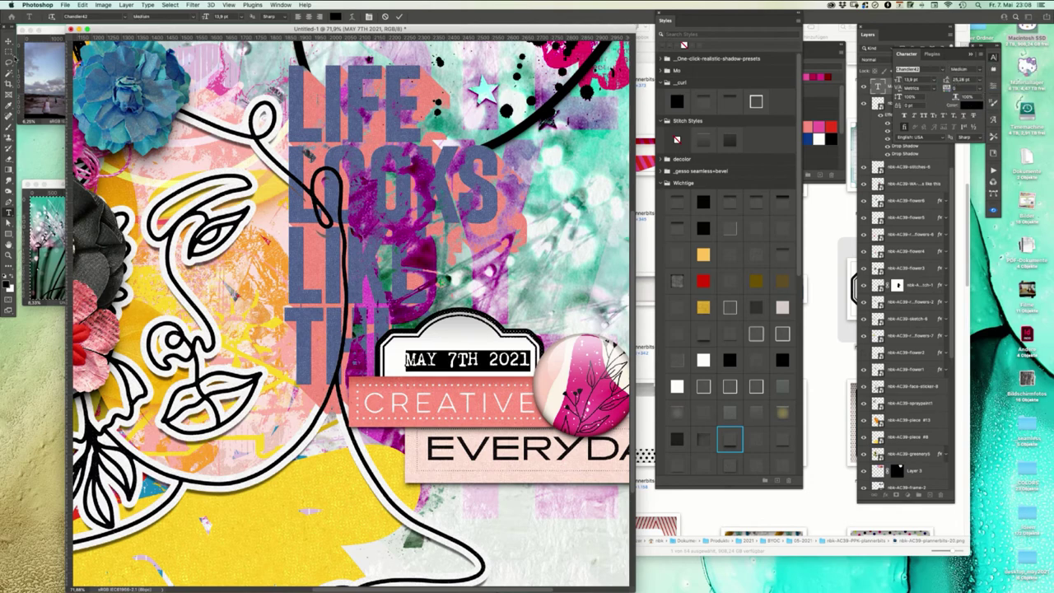
# - Enlarge the date text a little more and adjust its position and the blank label's so the date sits centred
pyautogui.click(8, 41)
pyautogui.moveTo(526, 359)
pyautogui.mouseDown()
pyautogui.moveTo(504, 364)
pyautogui.moveTo(531, 350)
pyautogui.moveTo(518, 349)
pyautogui.mouseUp()
pyautogui.hotkey('ctrl', 't')
pyautogui.press('Return')
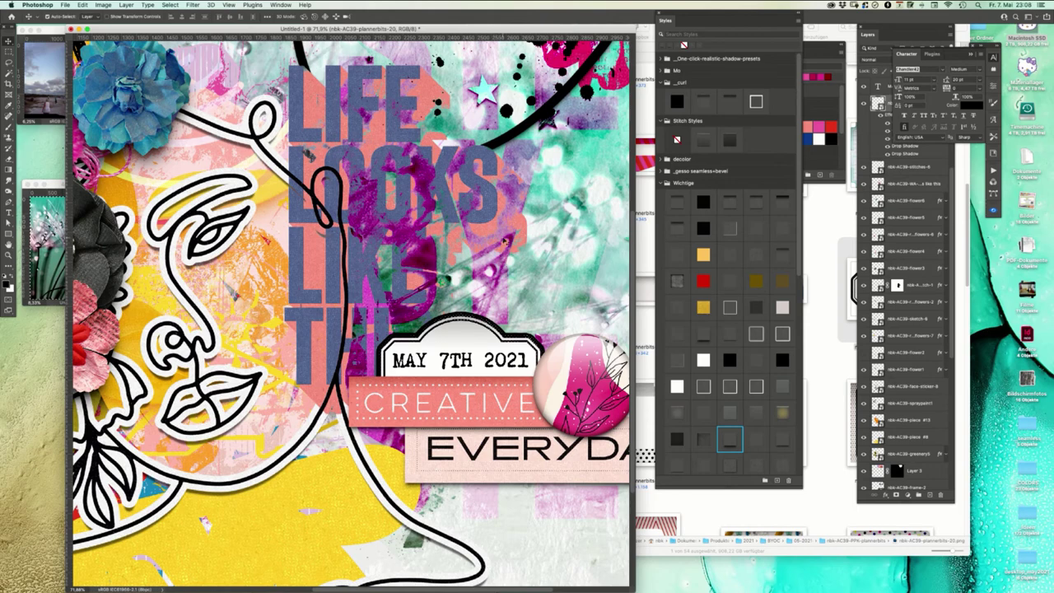
pyautogui.press('super')
pyautogui.click(500, 363)
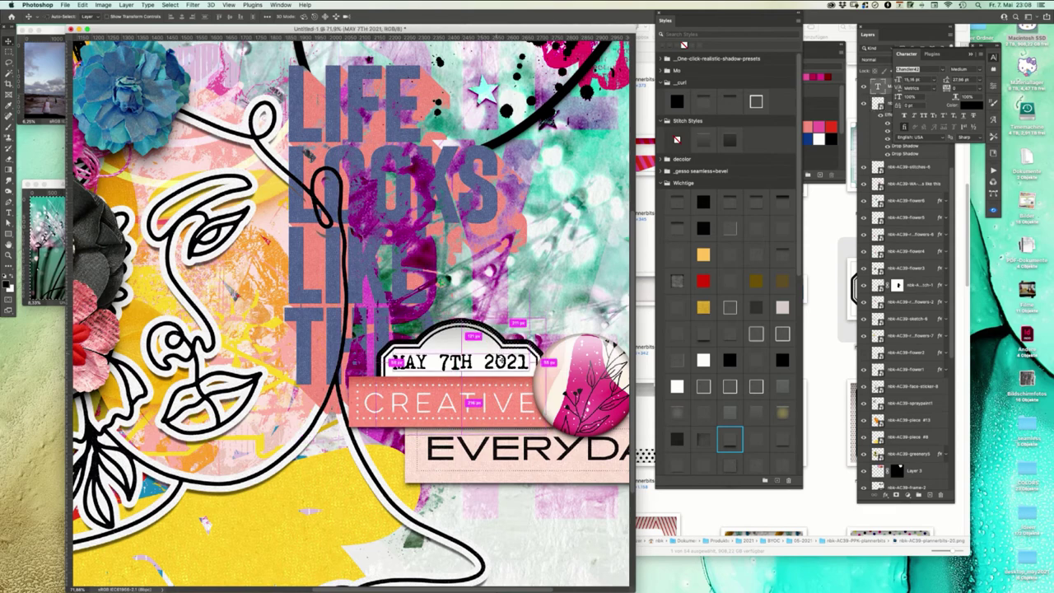
pyautogui.press('super+0')
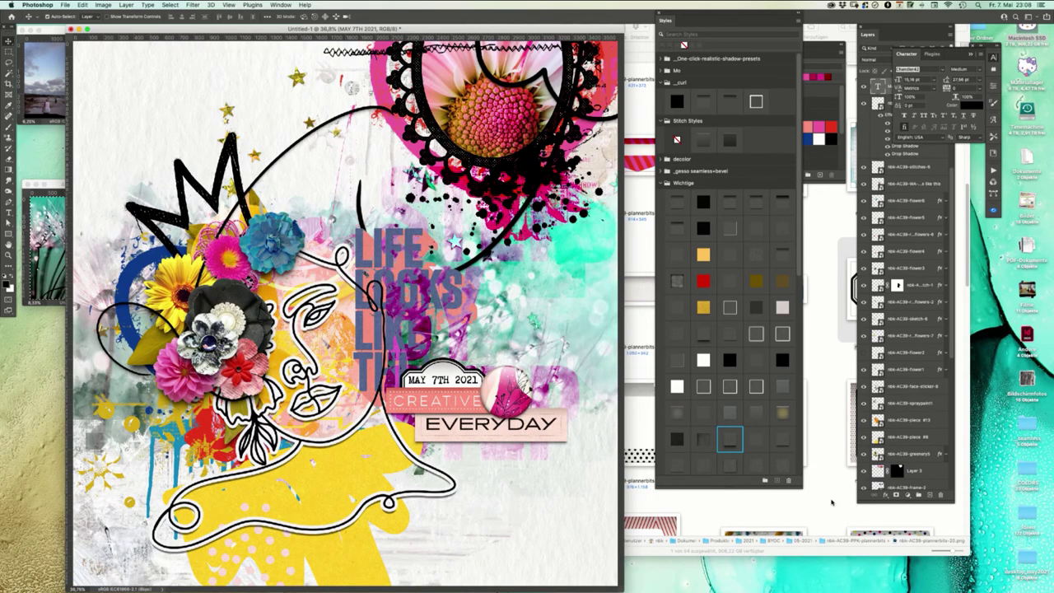
# - Browse the rest of the nbk-AC39-PPK-plannerbits folder in Finder for another embellishment, and return to the page
pyautogui.click(832, 502)
pyautogui.scroll(-10, 963, 270)
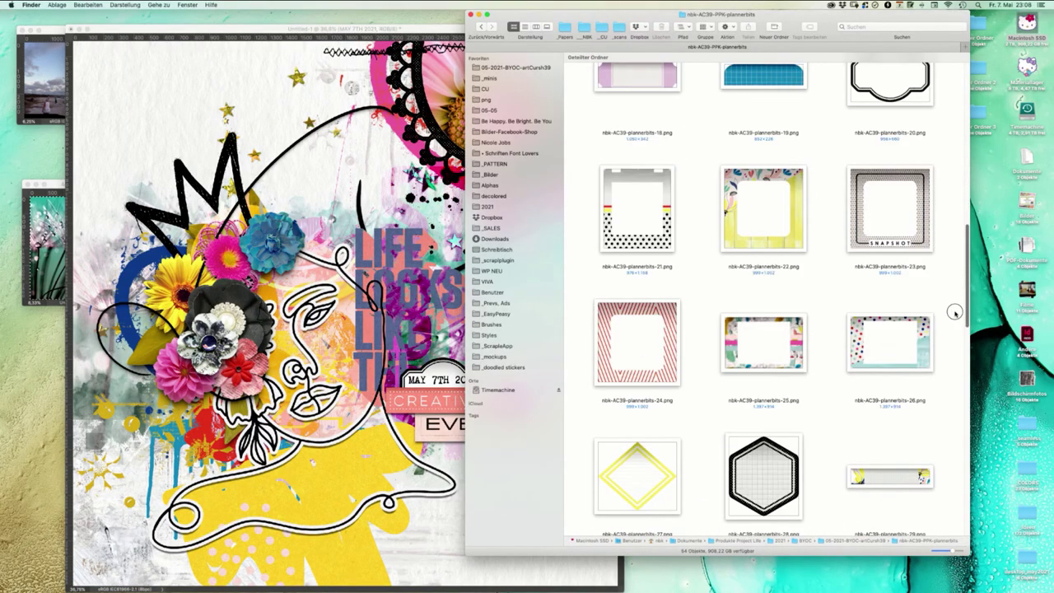
pyautogui.scroll(-10, 915, 382)
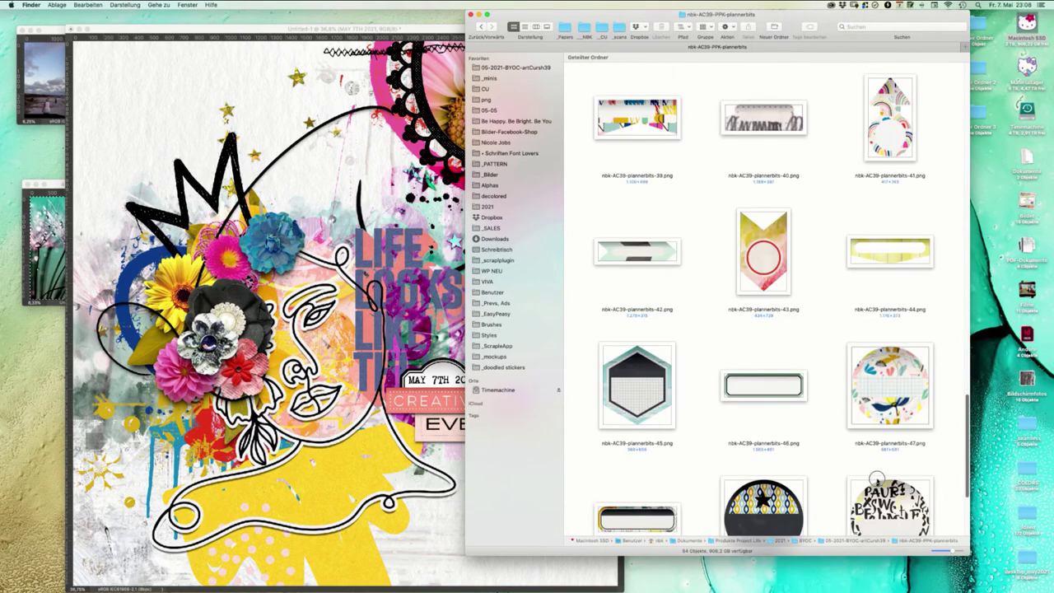
pyautogui.scroll(-5, 876, 478)
pyautogui.scroll(-3, 865, 386)
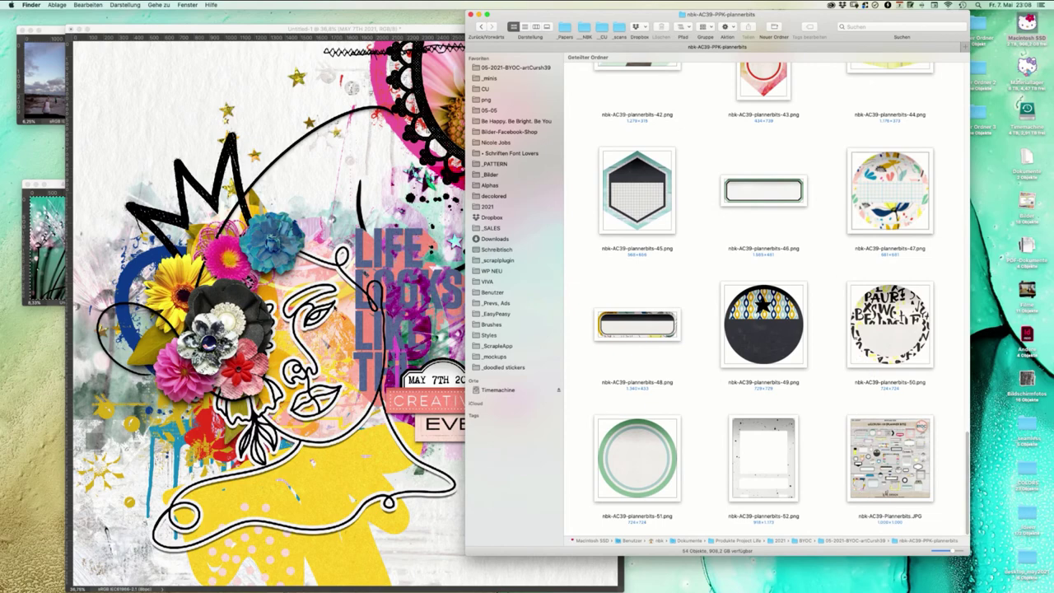
pyautogui.click(452, 296)
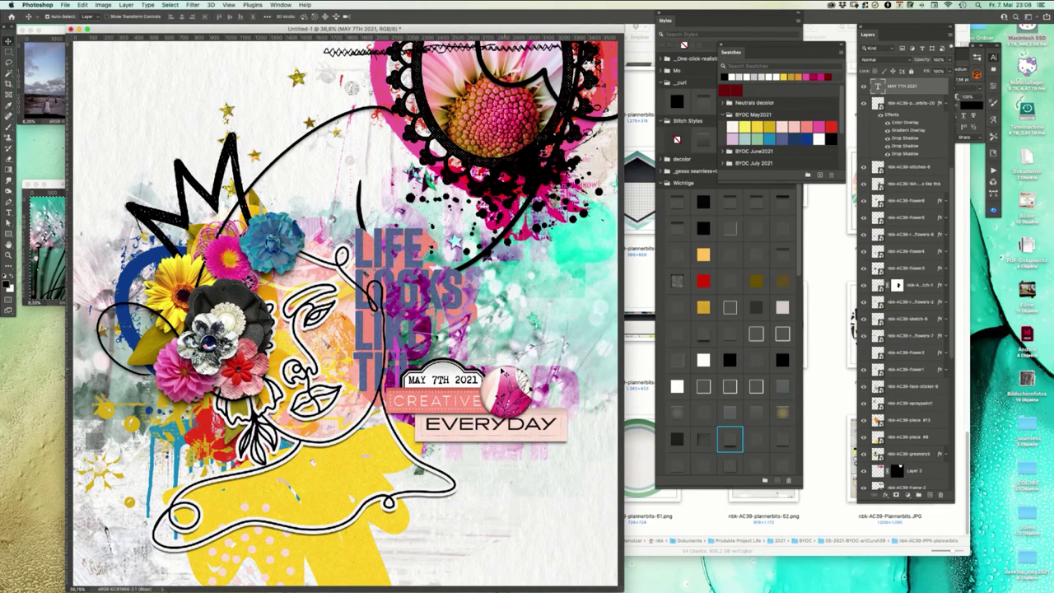
pyautogui.click(510, 385)
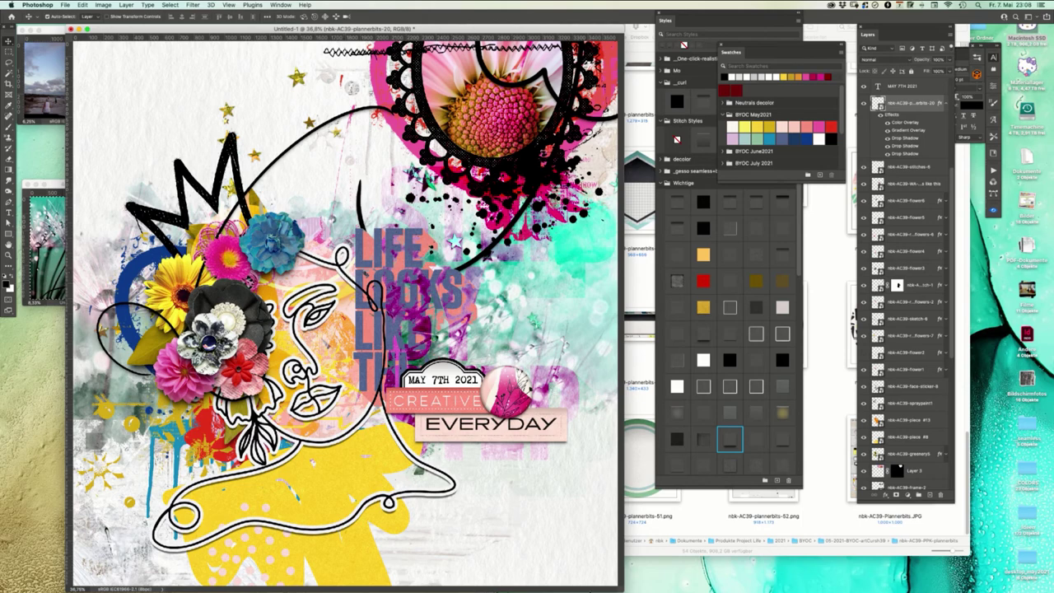
pyautogui.moveTo(626, 586)
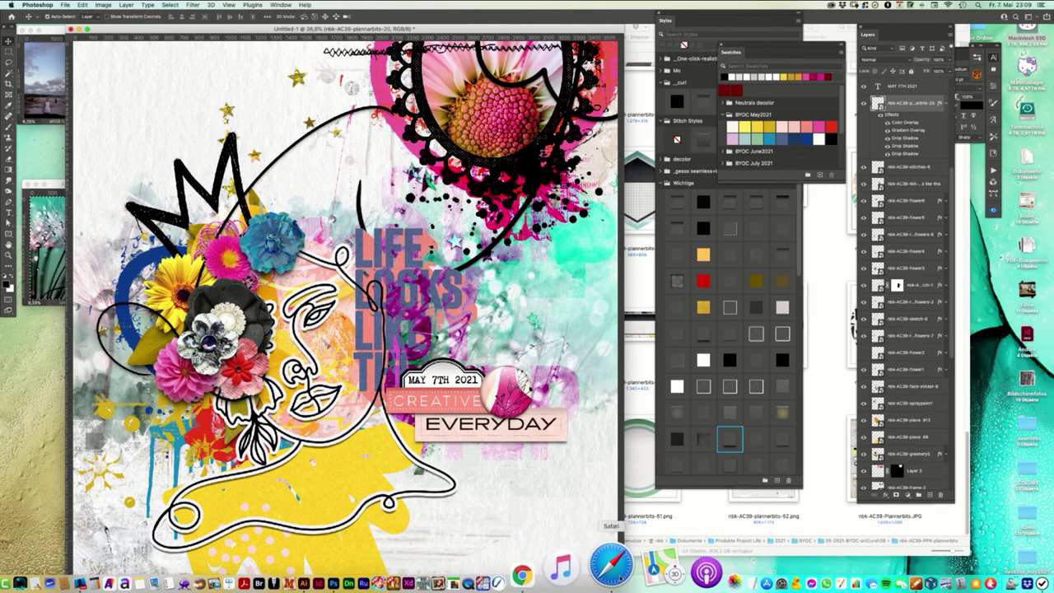
# - Switch to Finder, open the 501-600 folder inside Motivation Quotes in Dropbox, and show its files as thumbnails
pyautogui.click(816, 307)
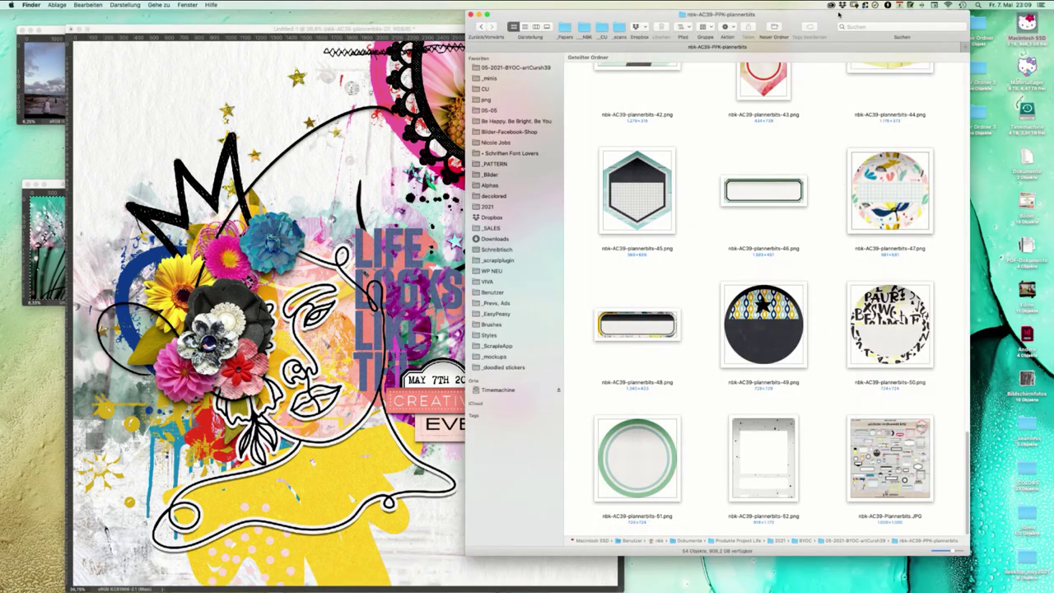
pyautogui.moveTo(839, 14); pyautogui.dragTo(855, 28)
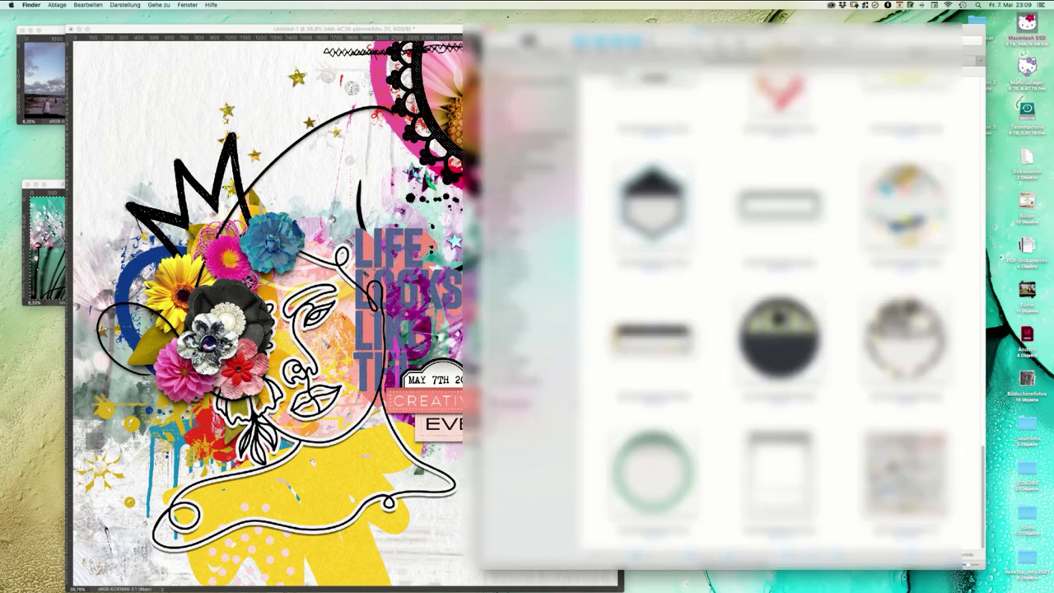
pyautogui.click(533, 230)
pyautogui.click(590, 128)
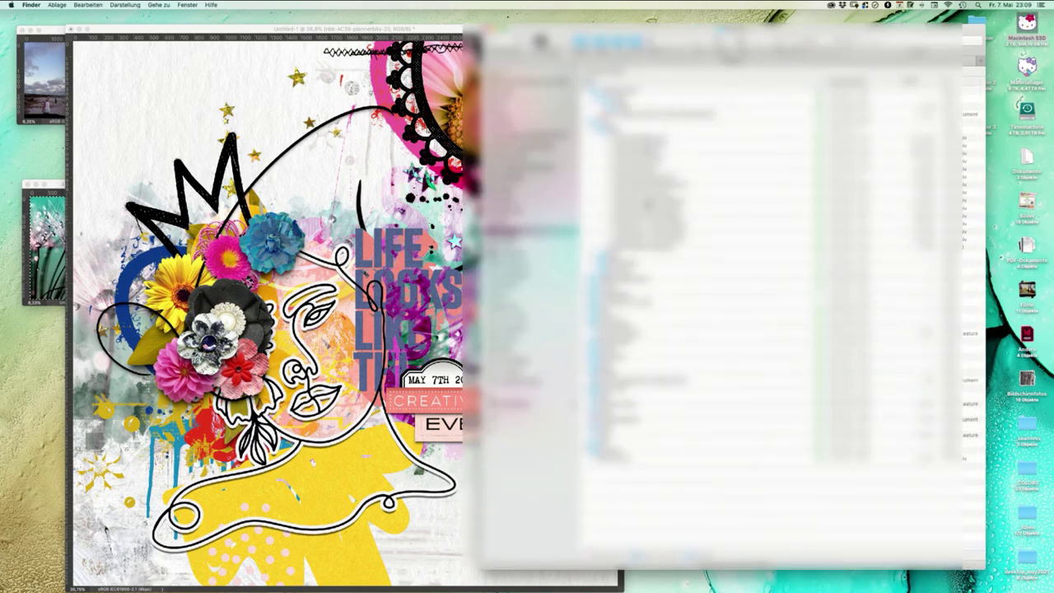
pyautogui.moveTo(654, 31); pyautogui.dragTo(633, 32)
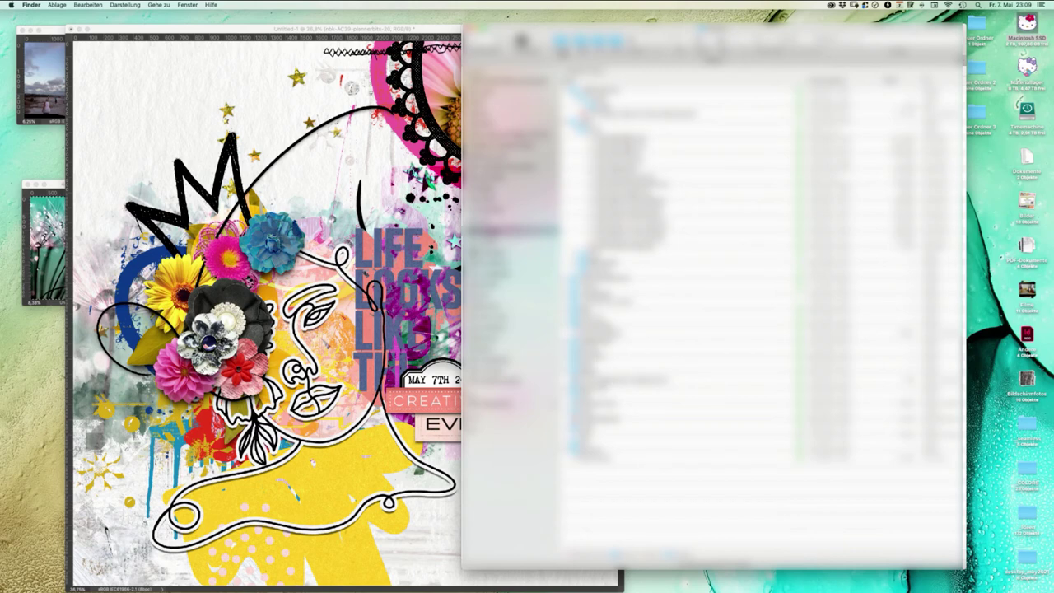
pyautogui.press('super+a')
pyautogui.press('Left')
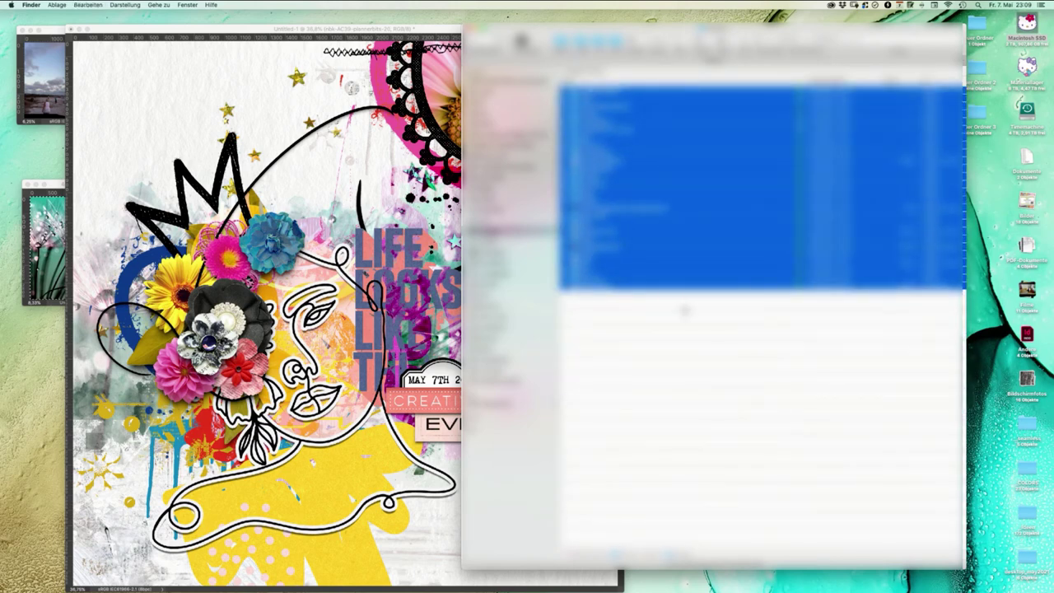
pyautogui.click(648, 339)
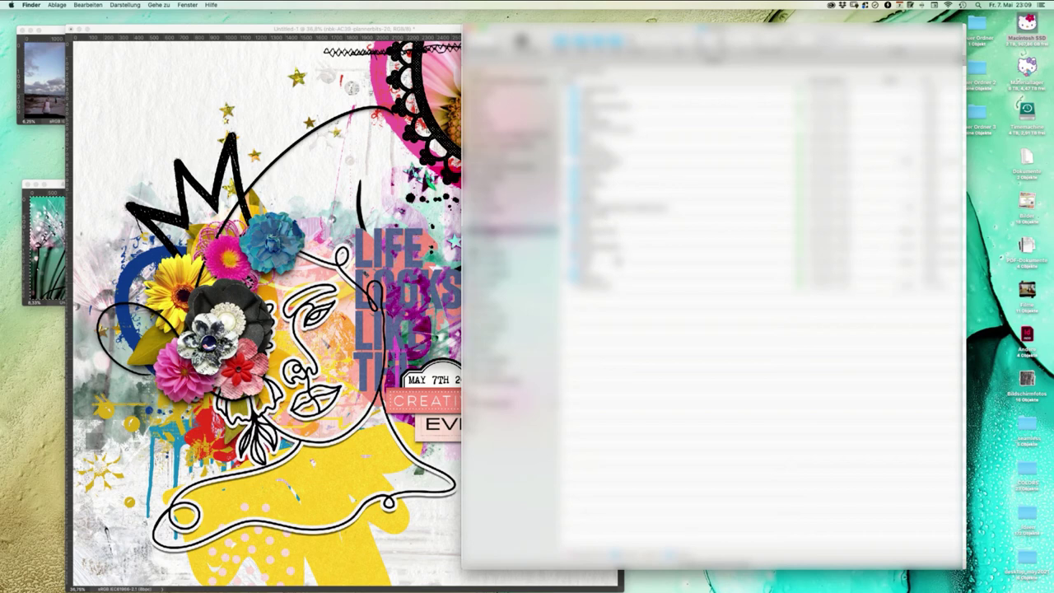
pyautogui.doubleClick(614, 115)
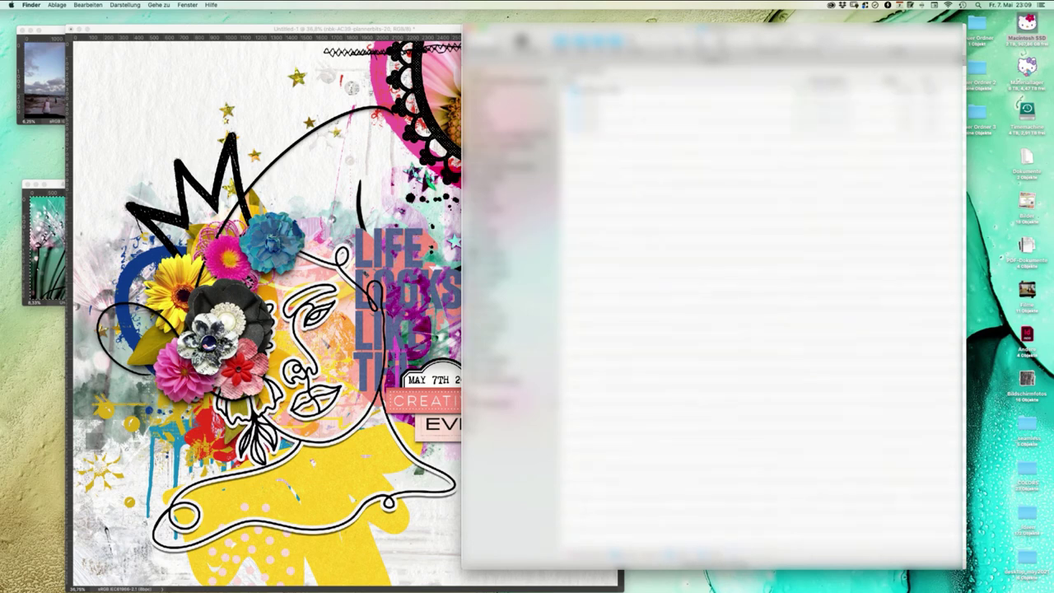
pyautogui.doubleClick(613, 90)
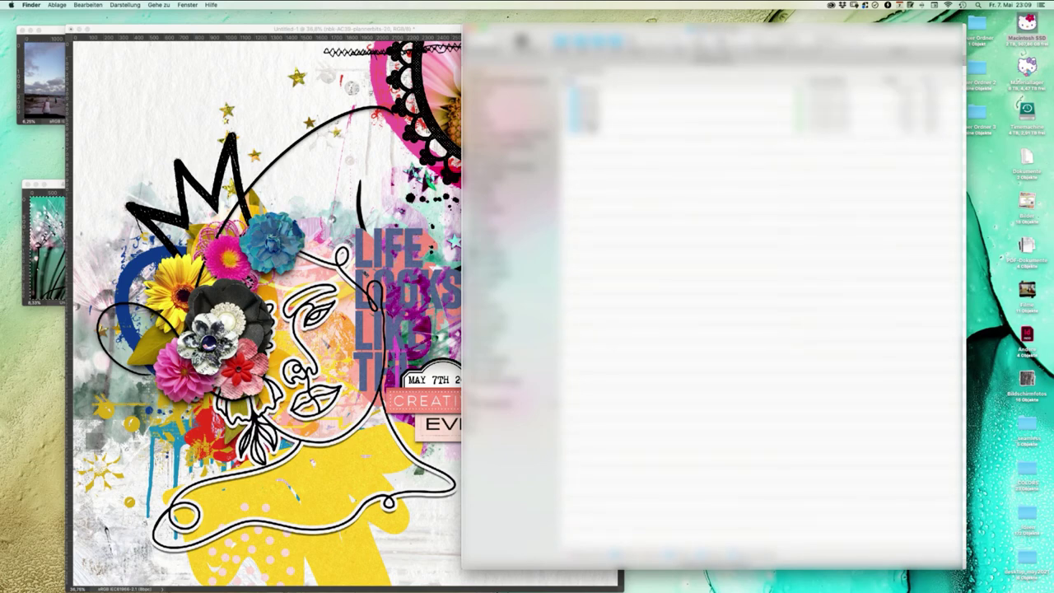
pyautogui.doubleClick(588, 129)
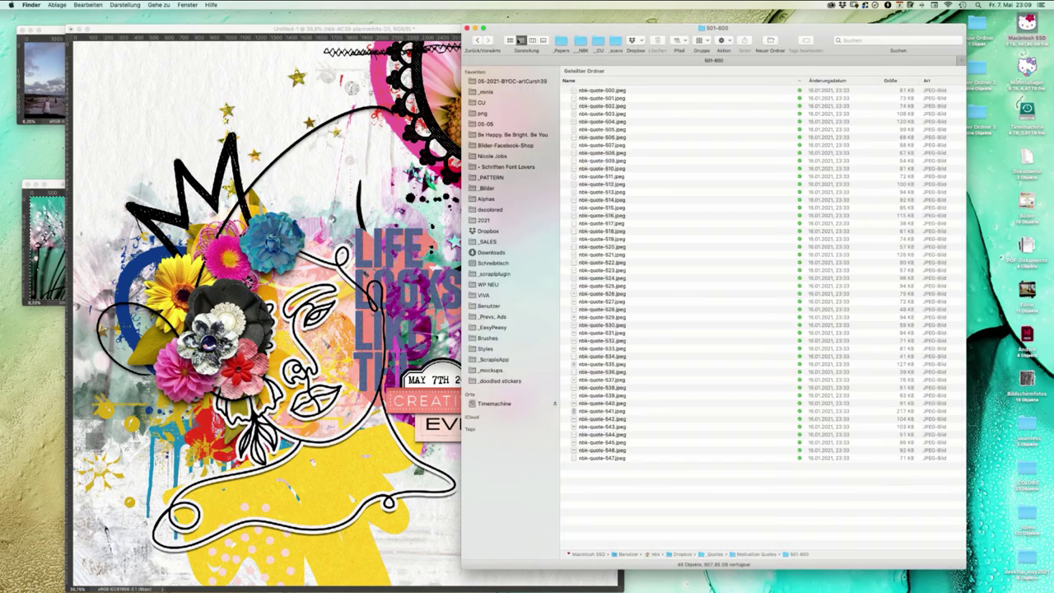
pyautogui.click(512, 39)
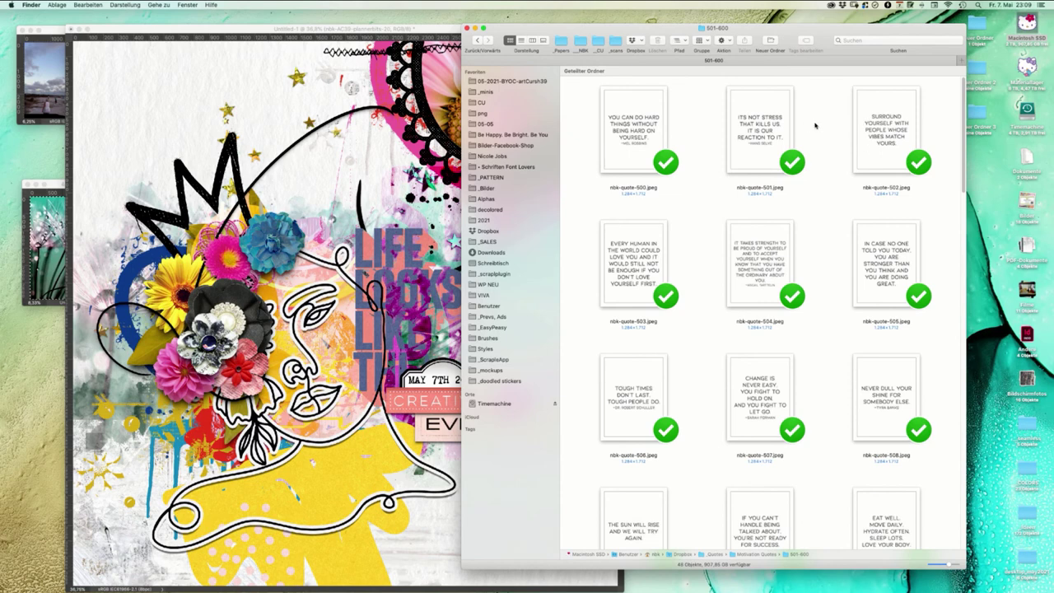
# - Open nbk-quote-502.jpeg in Photoshop at 25% zoom and arrange it beside the journal page so both are fully visible
pyautogui.click(672, 135)
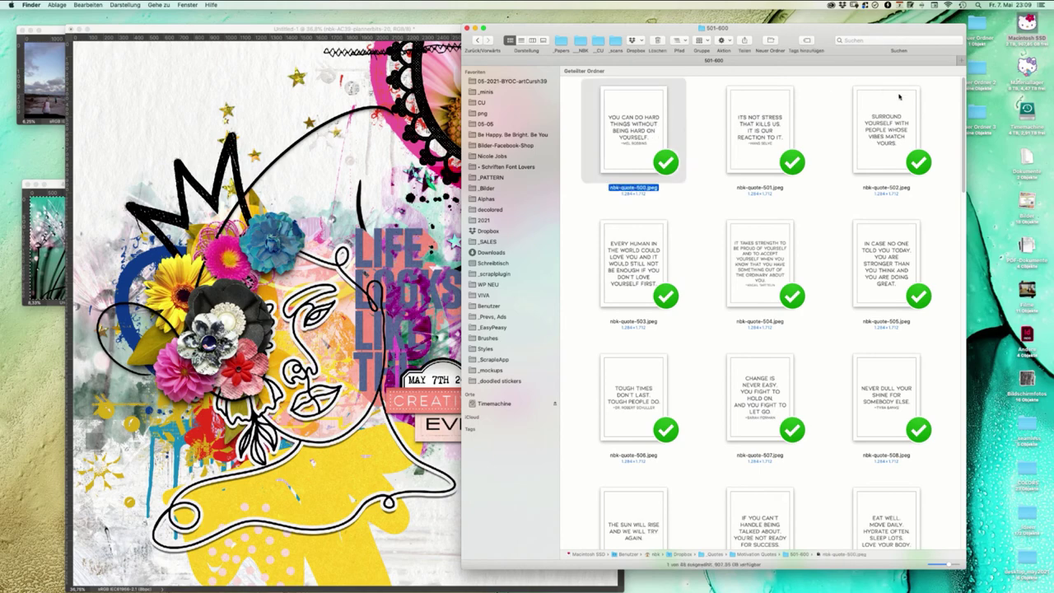
pyautogui.doubleClick(898, 108)
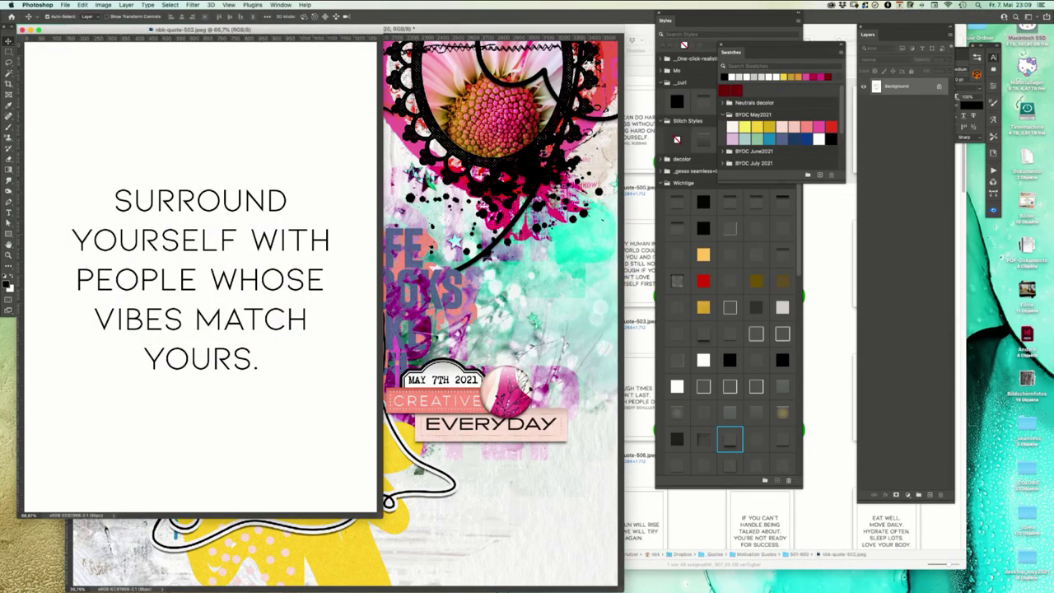
pyautogui.press('super+minus')
pyautogui.press('super+minus')
pyautogui.press('super+minus')
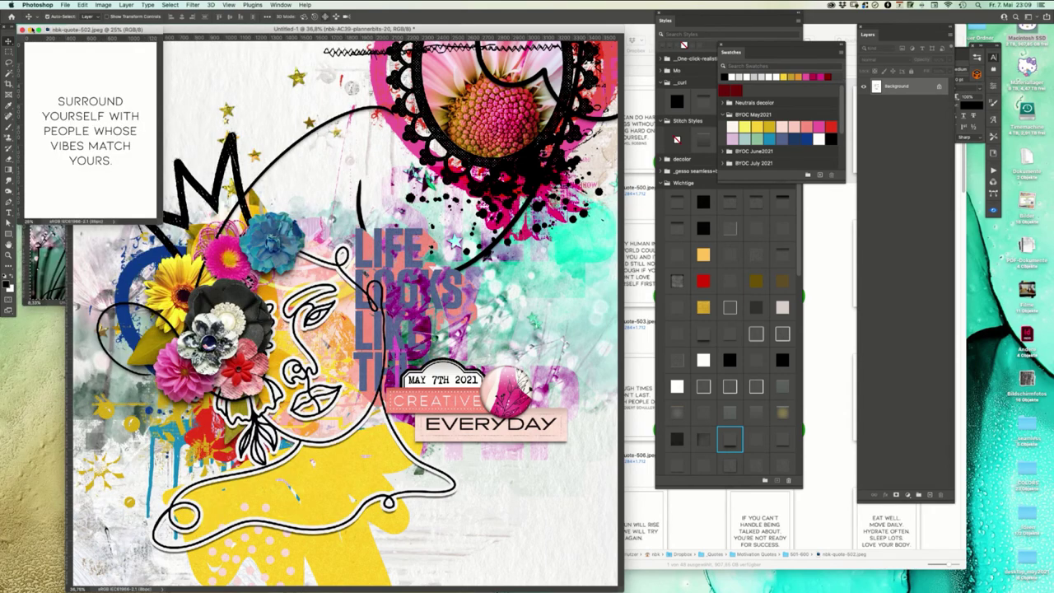
pyautogui.moveTo(128, 29); pyautogui.dragTo(113, 330)
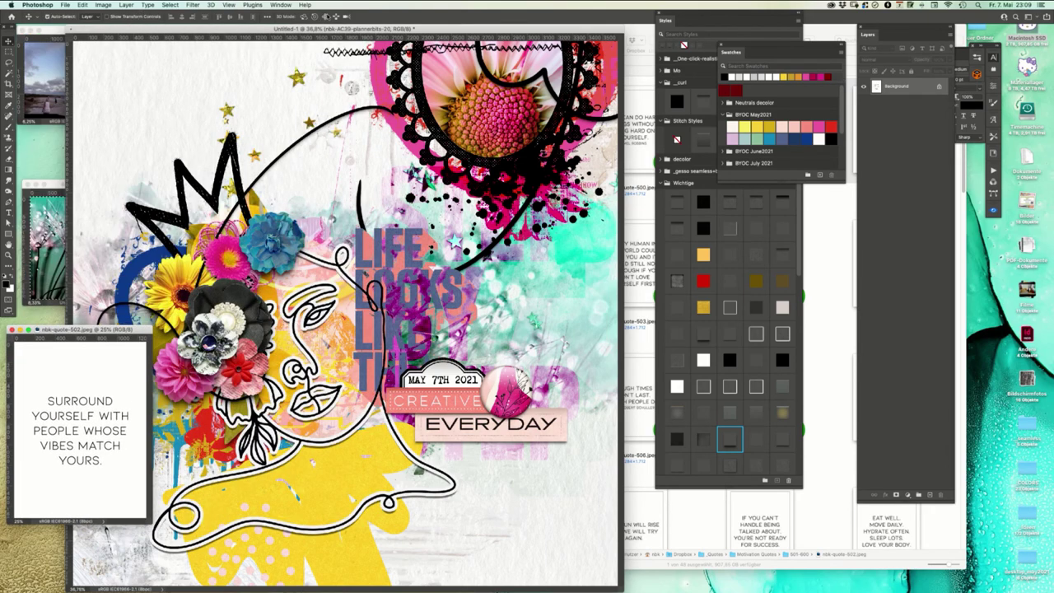
pyautogui.moveTo(332, 29); pyautogui.dragTo(368, 30)
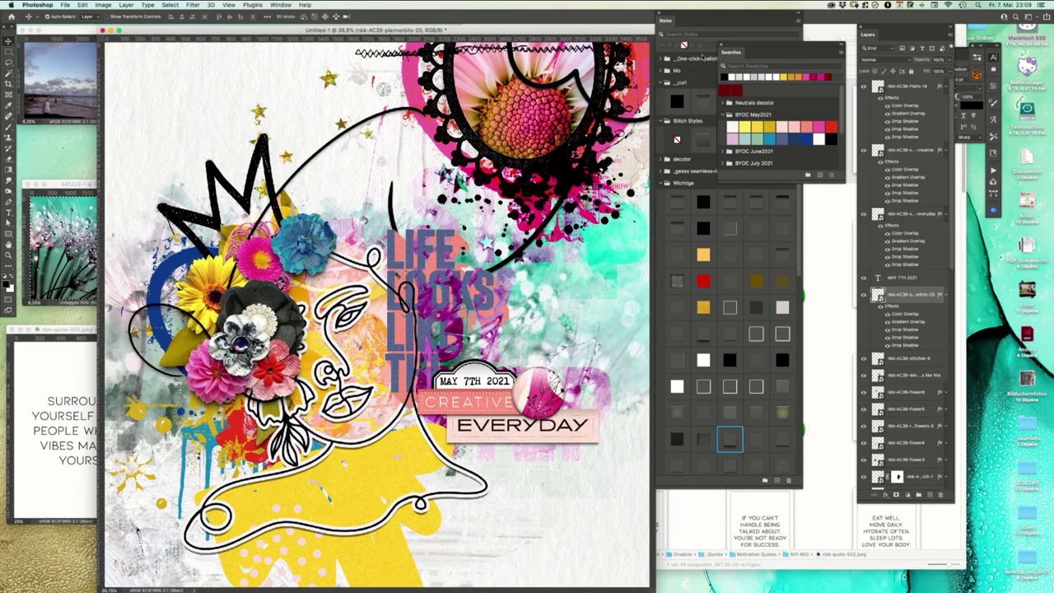
pyautogui.moveTo(700, 19); pyautogui.dragTo(869, 18)
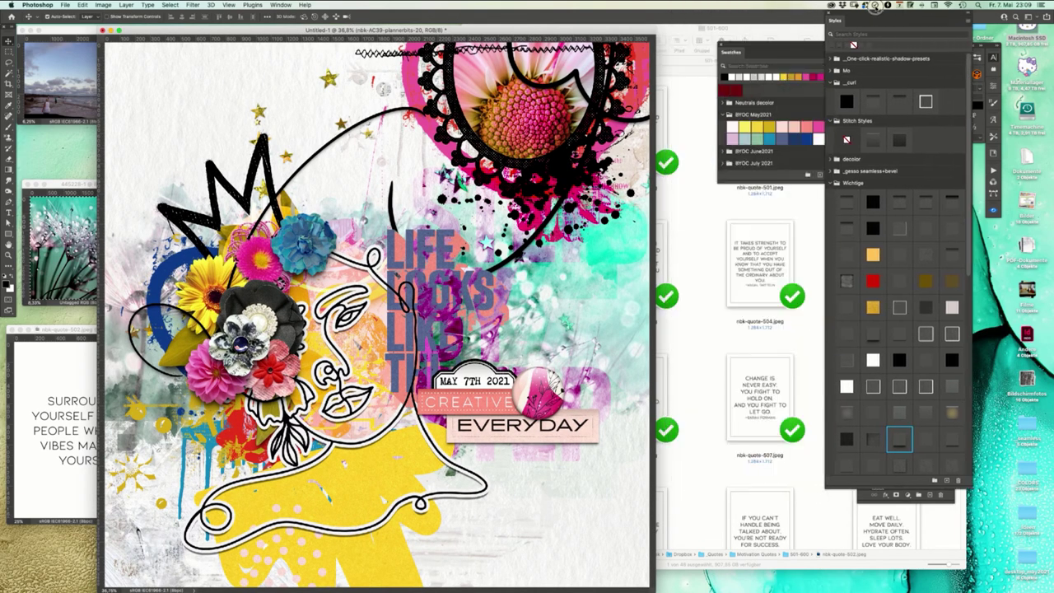
pyautogui.moveTo(635, 31); pyautogui.dragTo(694, 29)
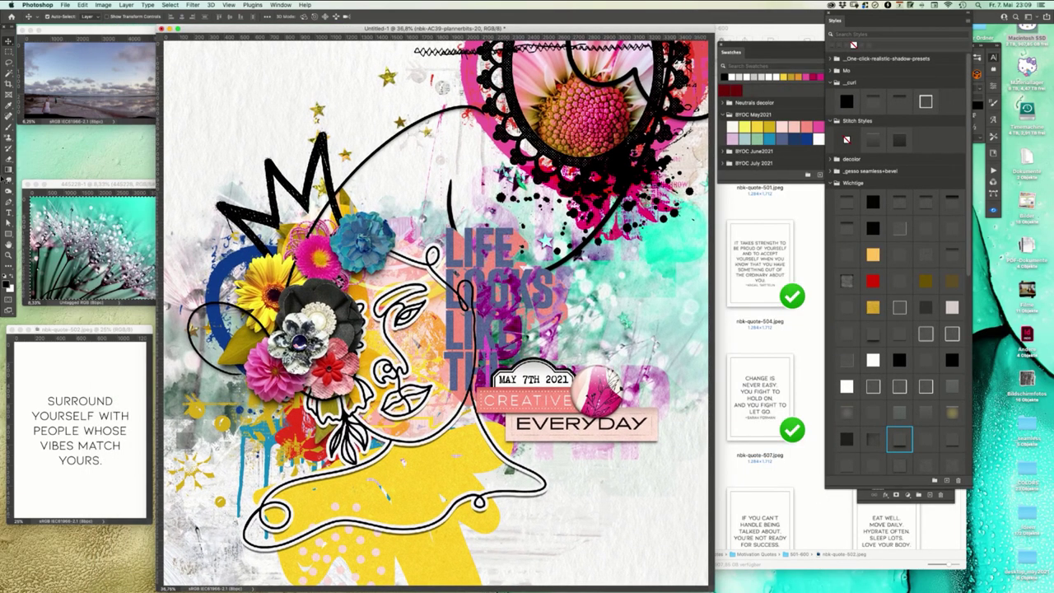
# - Add a paragraph text box below the EVERYDAY label reading "Surround yourself with people whose vibes match yours.!"
pyautogui.click(8, 212)
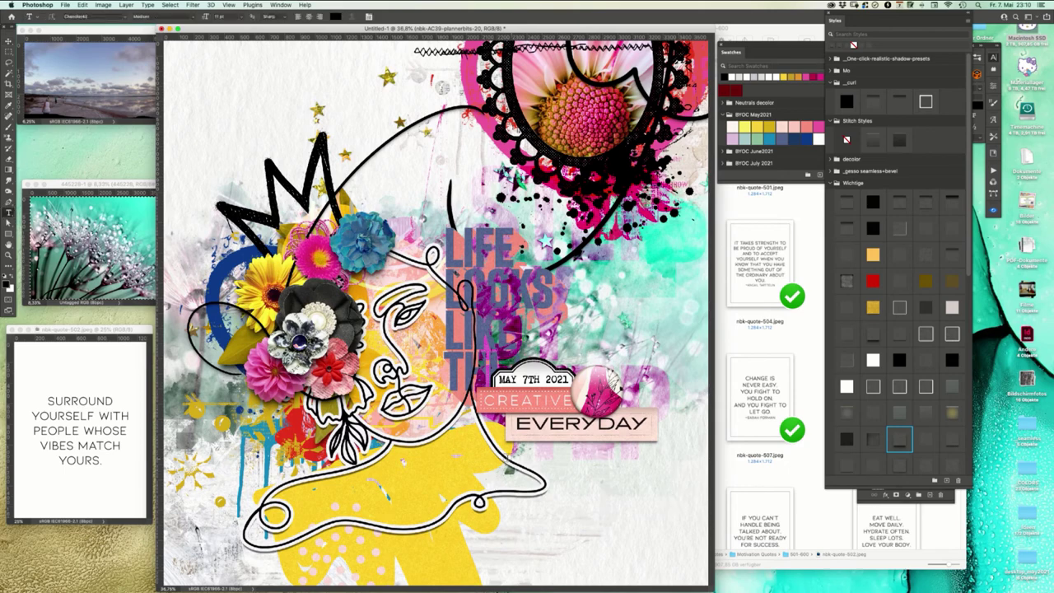
pyautogui.moveTo(657, 450); pyautogui.dragTo(509, 569)
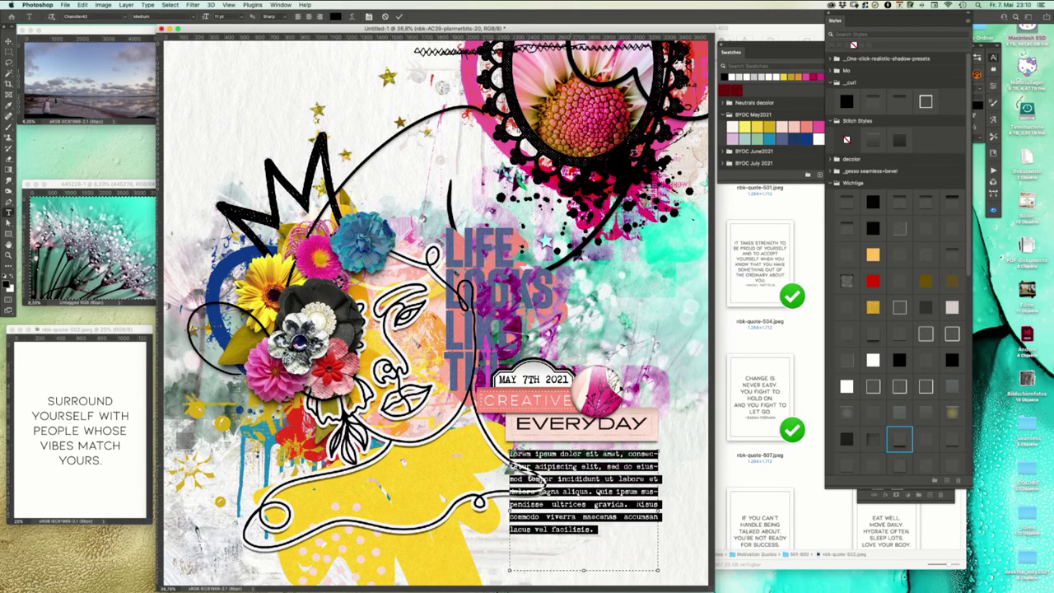
pyautogui.click(18, 272)
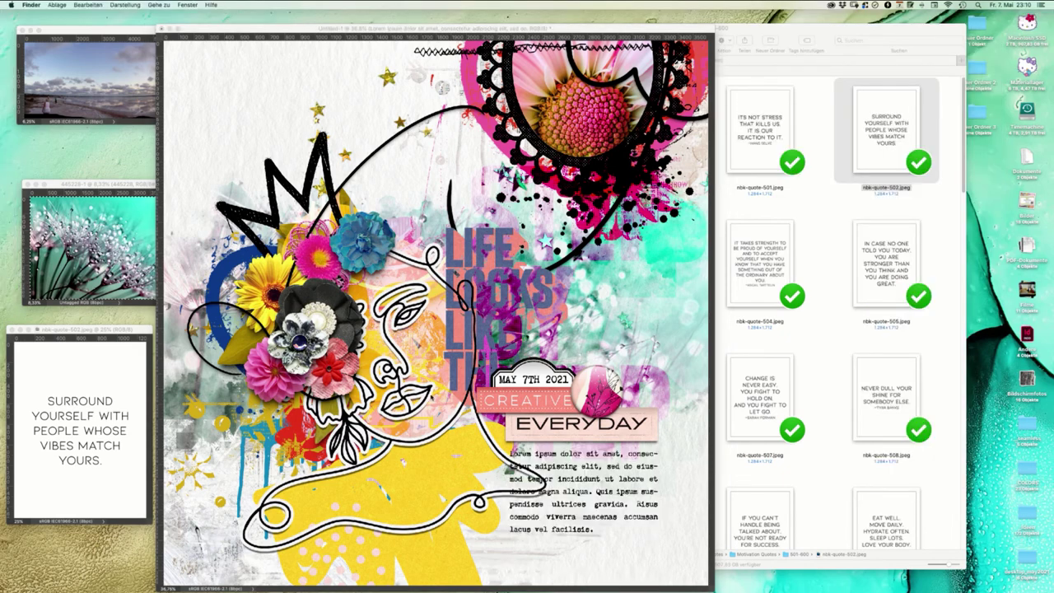
pyautogui.click(545, 503)
pyautogui.click(579, 476)
pyautogui.press('super+a')
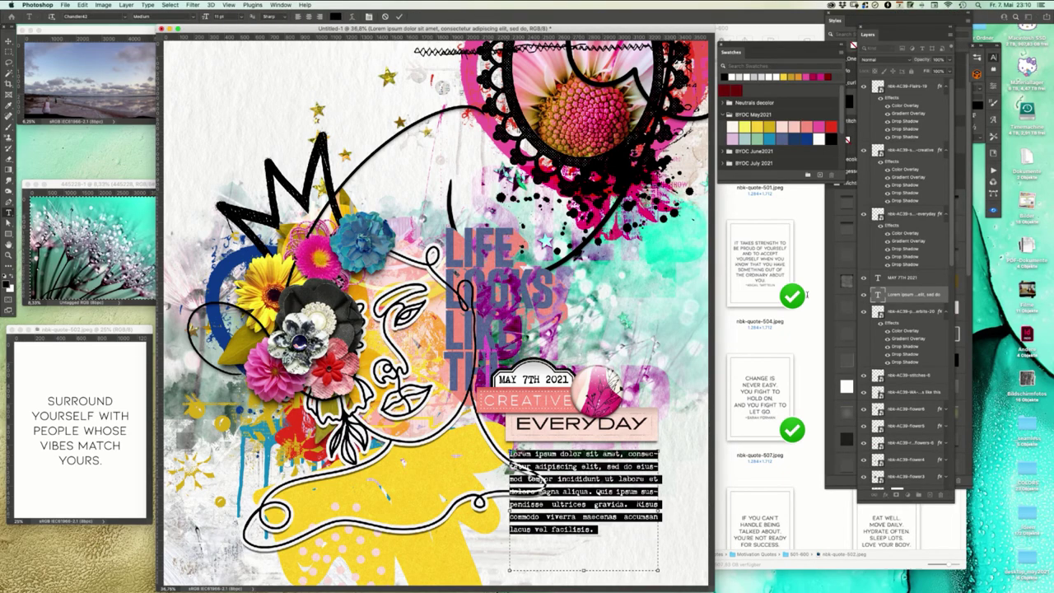
pyautogui.press('BackSpace')
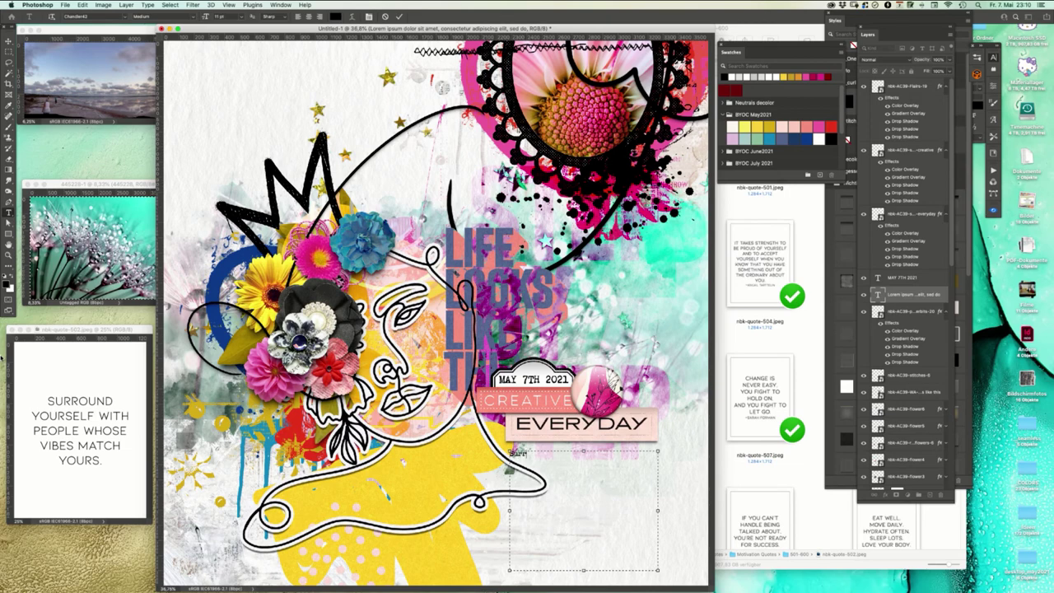
pyautogui.write('Surround yourself!')
pyautogui.write('ose')
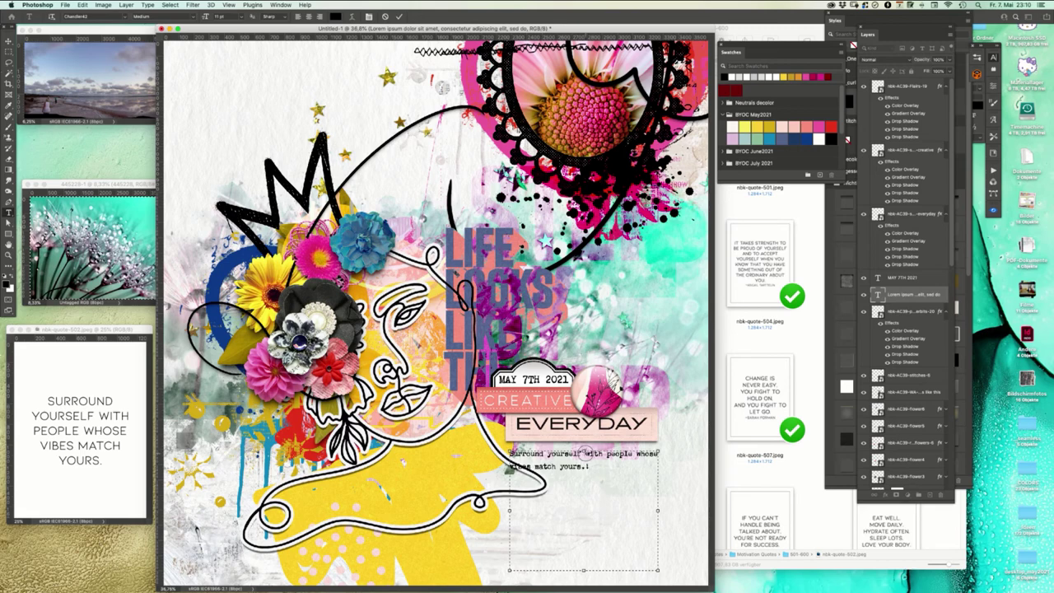
# - Set the whole quote text to 20 pt with 22 pt leading and align it left
pyautogui.moveTo(584, 451); pyautogui.dragTo(576, 329)
pyautogui.press('super+a')
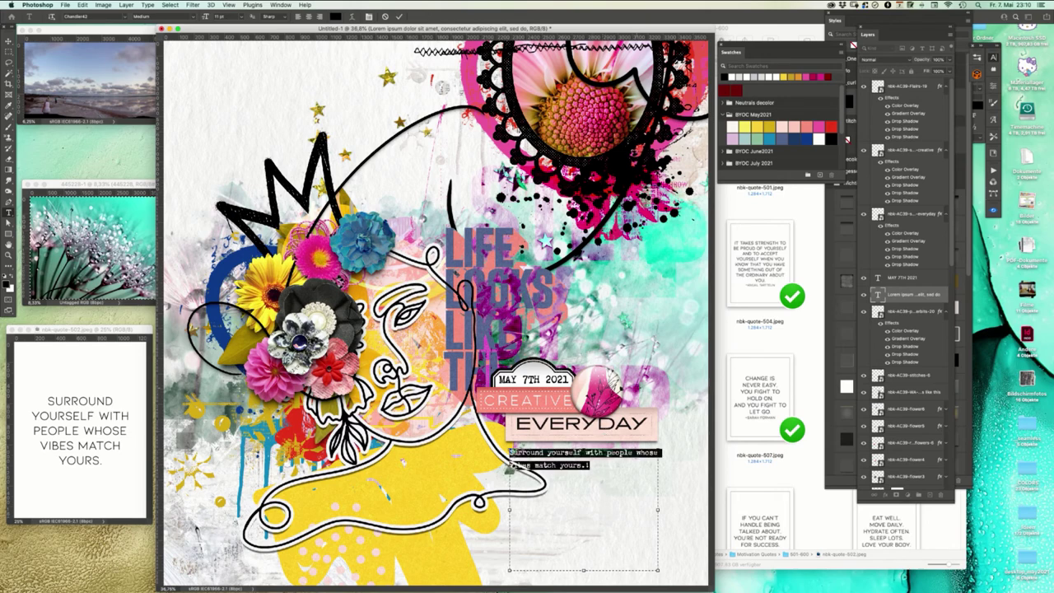
pyautogui.press('super+t')
pyautogui.click(910, 78)
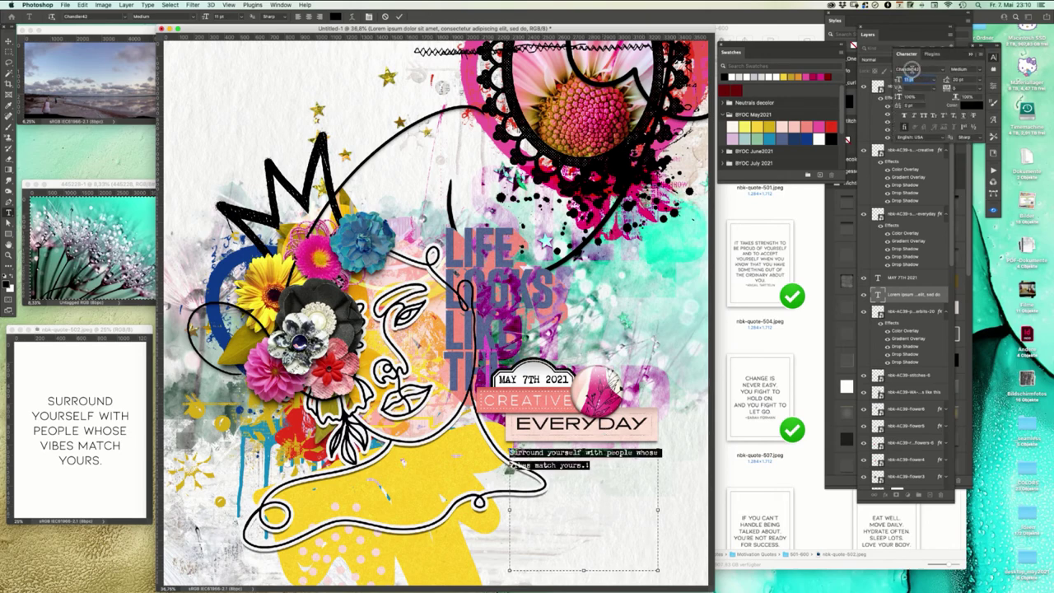
pyautogui.write('20')
pyautogui.press('Tab')
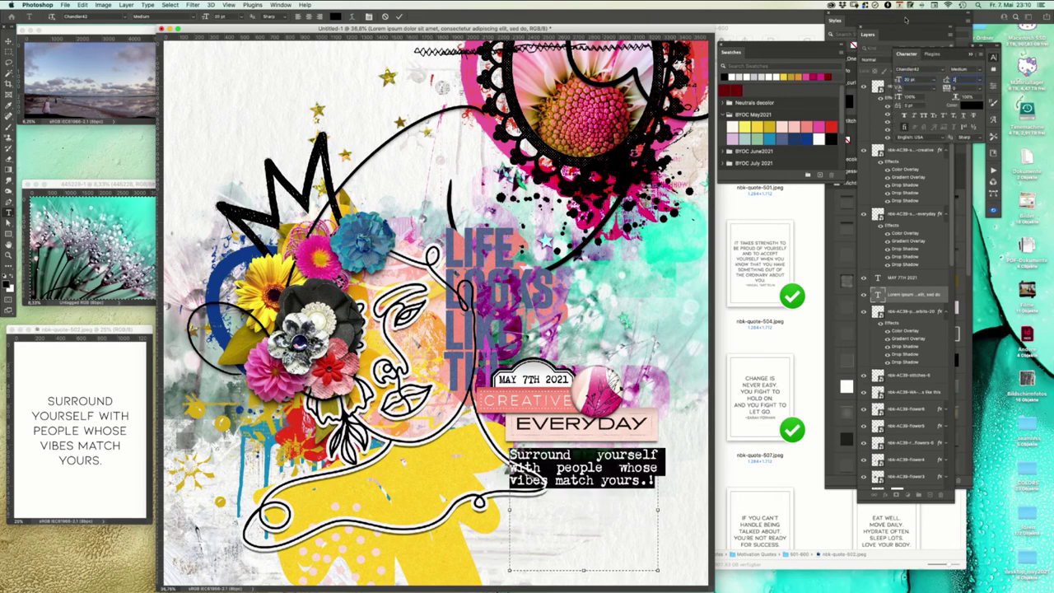
pyautogui.write('22')
pyautogui.press('Return')
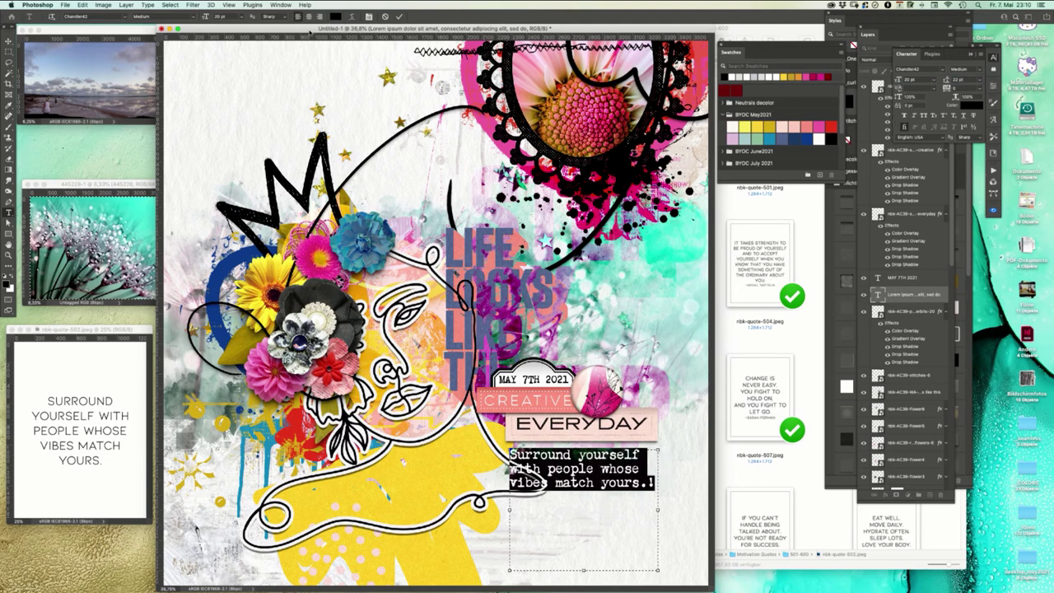
# - Reduce the quote text's font size to 16 pt
pyautogui.click(910, 79)
pyautogui.write('16')
pyautogui.press('Return')
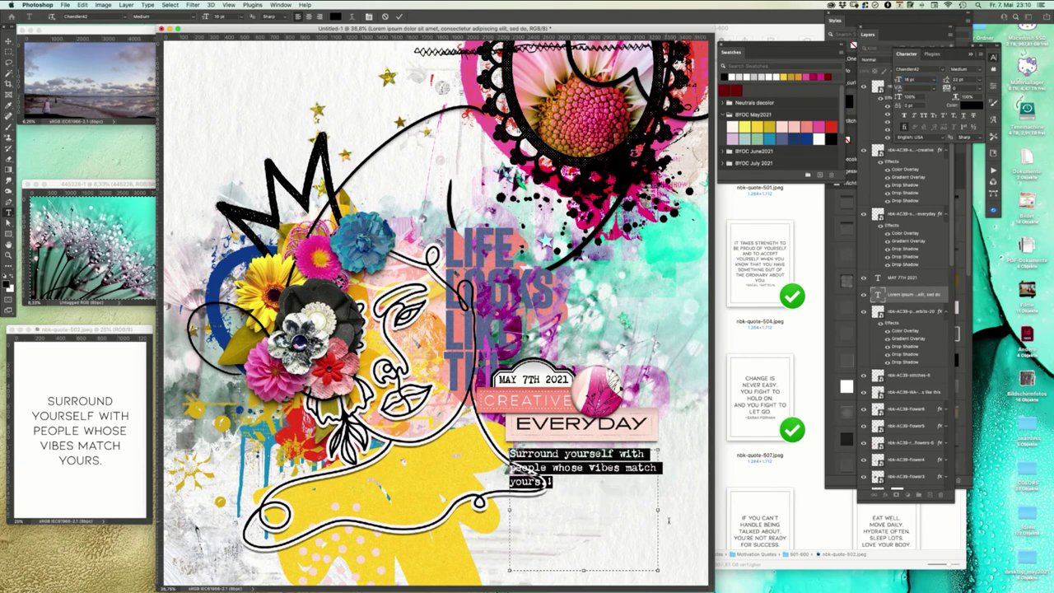
# - Narrow the quote's text box so the text wraps onto five lines, and move it under the right half of the EVERYDAY label
pyautogui.moveTo(656, 568); pyautogui.dragTo(592, 539)
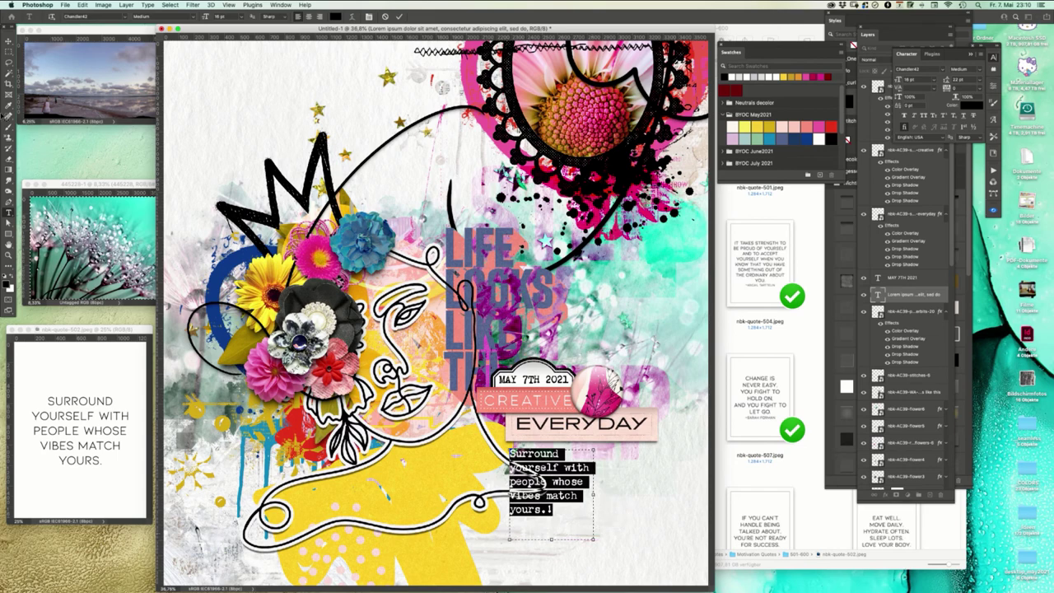
pyautogui.click(7, 41)
pyautogui.moveTo(563, 489); pyautogui.dragTo(624, 494)
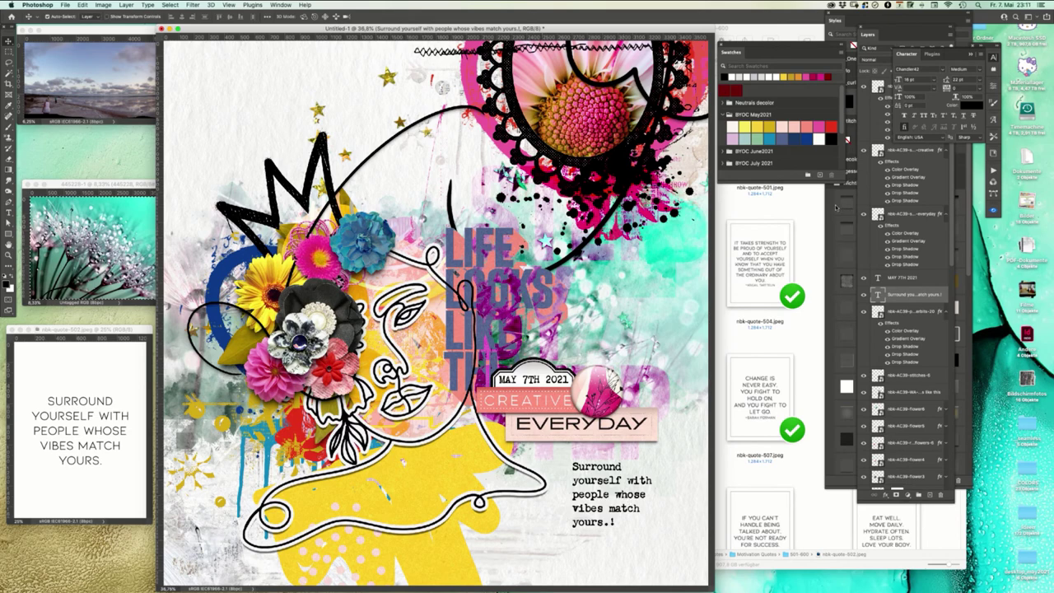
# - Switch to Finder, open the nbk-AC39-ABP-A folder in 05-2021-BYOC-artCursh39, show it as icons and find the stamp images
pyautogui.click(817, 204)
pyautogui.click(499, 81)
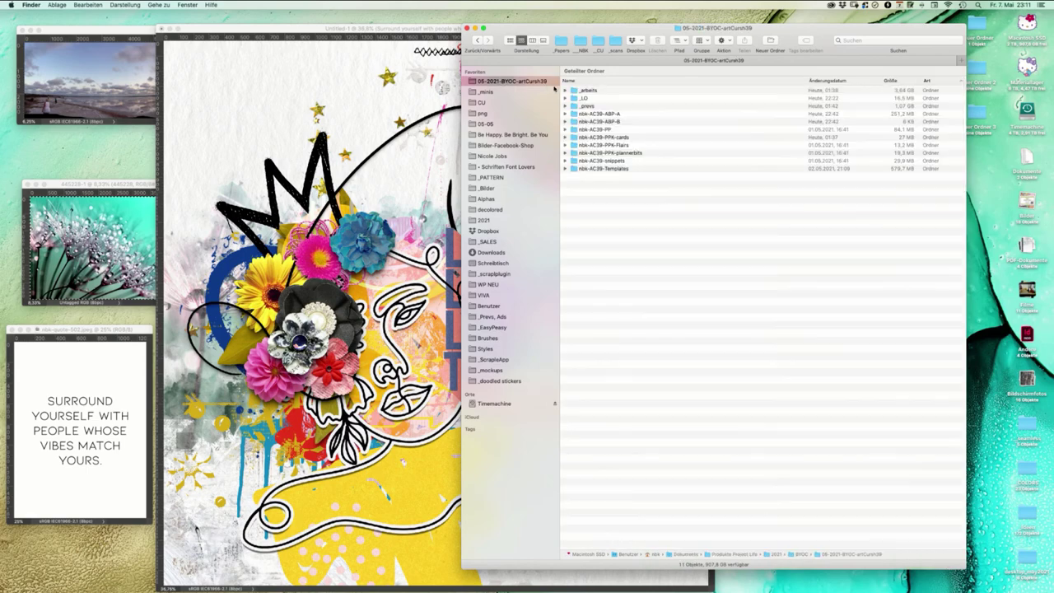
pyautogui.doubleClick(631, 114)
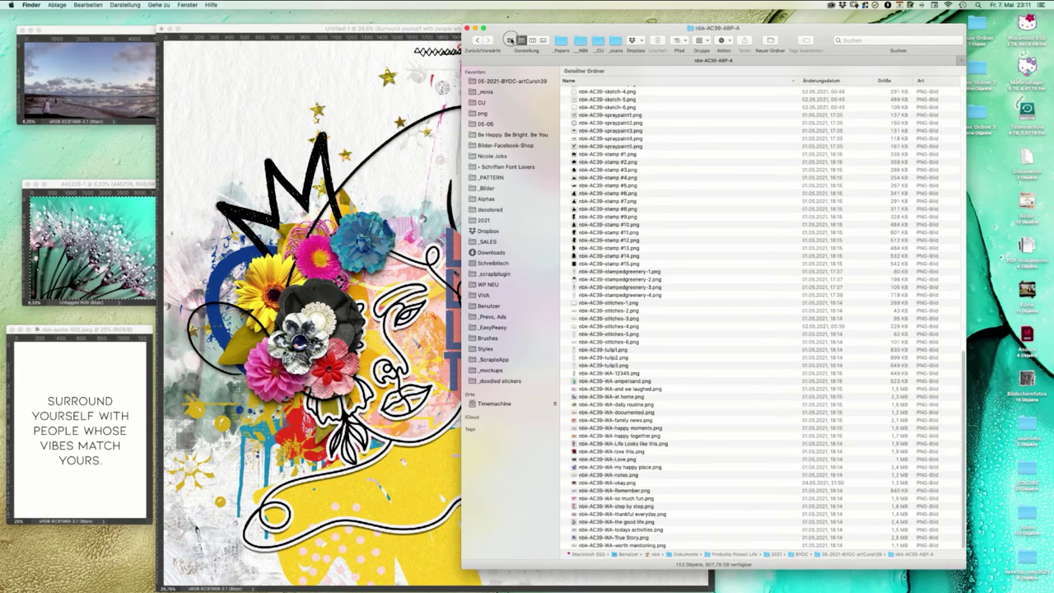
pyautogui.click(510, 40)
pyautogui.scroll(-20, 960, 151)
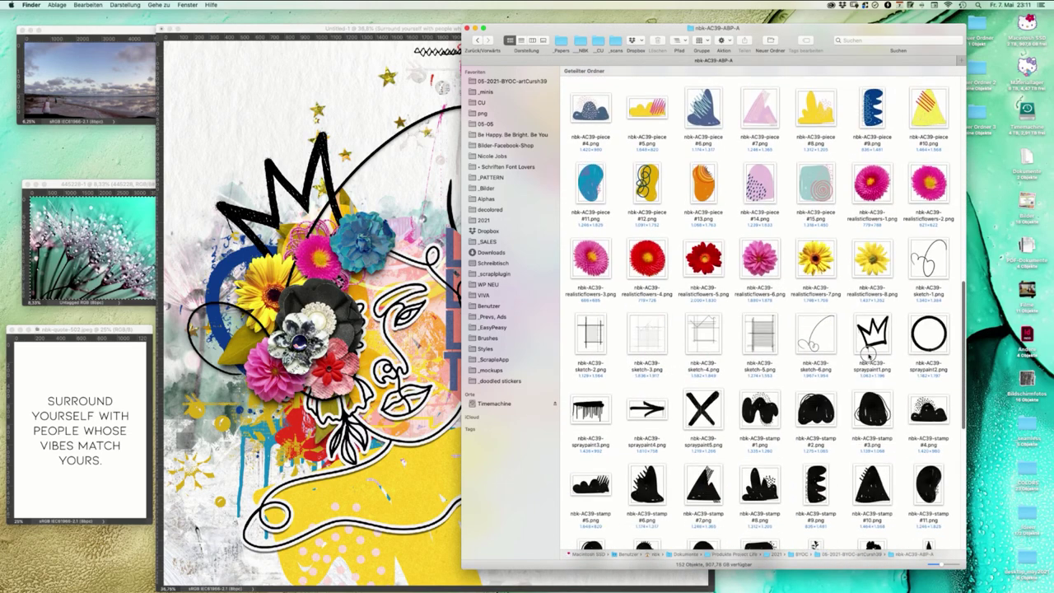
pyautogui.scroll(-3, 867, 354)
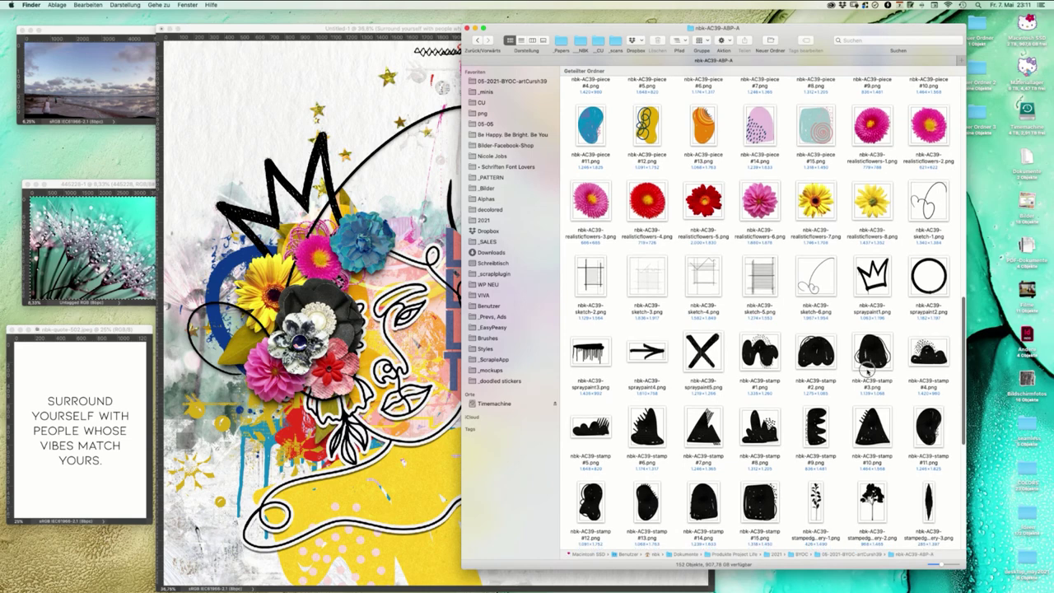
pyautogui.scroll(-1, 867, 371)
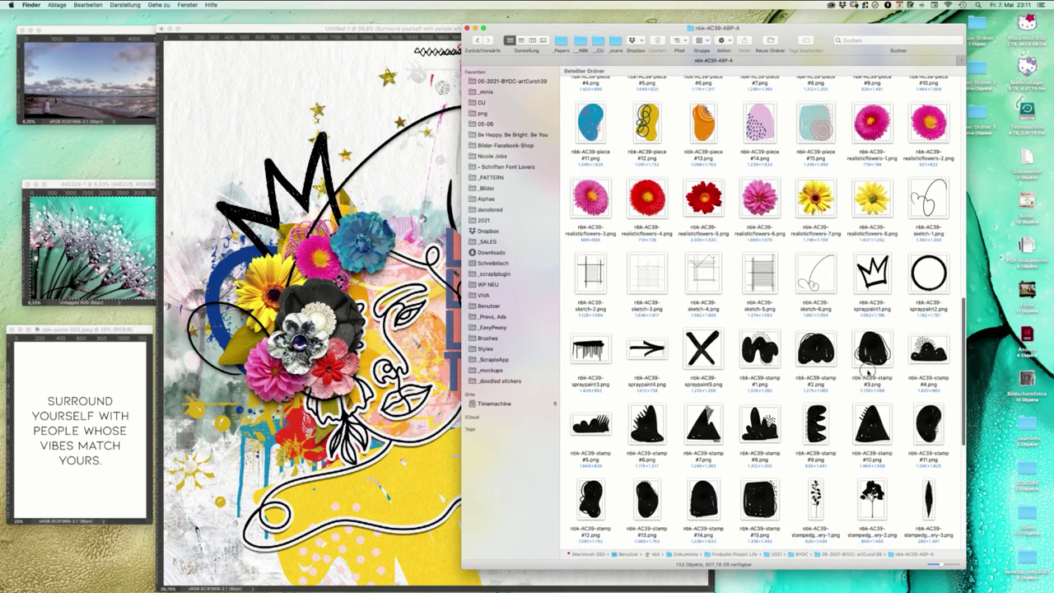
pyautogui.scroll(-1, 867, 372)
# - Place nbk-AC39-stamp #4.png on the page, scaled down and rotated to cover the line-art face's lips
pyautogui.moveTo(934, 344); pyautogui.dragTo(342, 365)
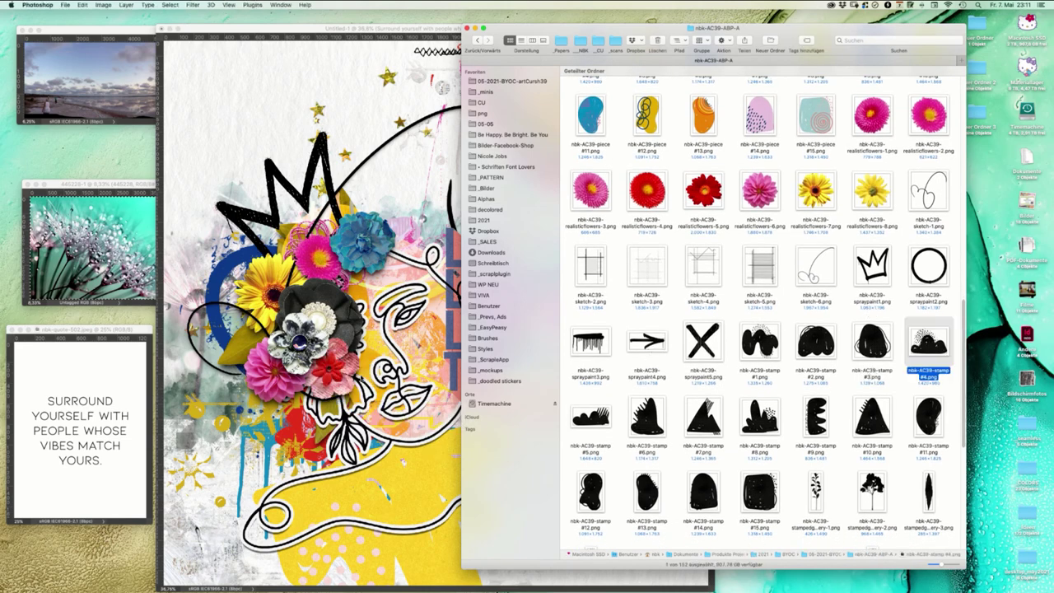
pyautogui.moveTo(545, 239); pyautogui.dragTo(410, 294)
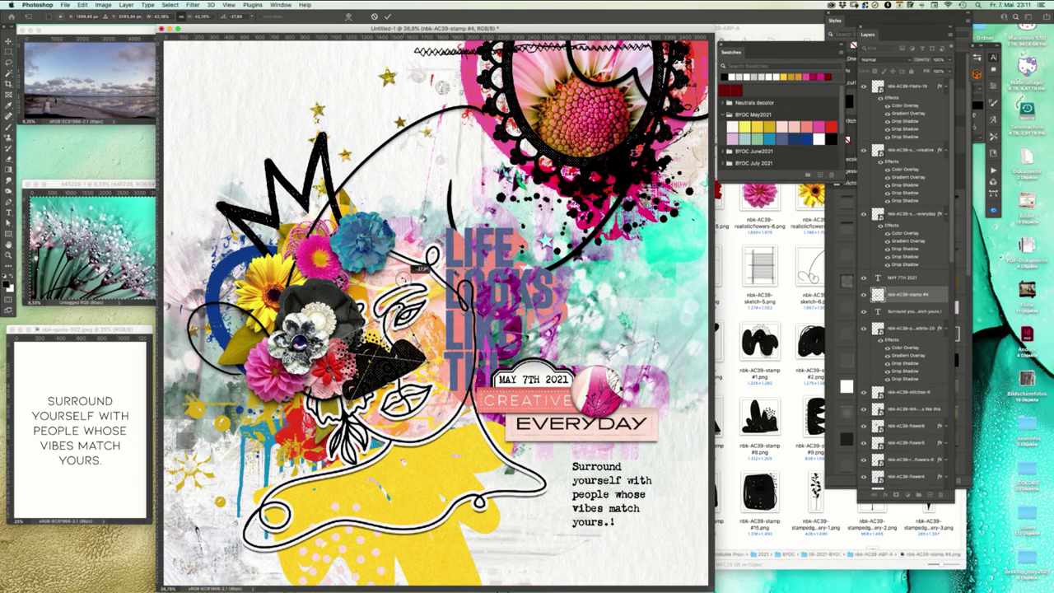
pyautogui.moveTo(388, 369); pyautogui.dragTo(416, 399)
pyautogui.moveTo(427, 338); pyautogui.dragTo(415, 397)
pyautogui.press('Return')
# - Try to move the line-art face layer down the stack below the confetti layer with the overlay effects
pyautogui.click(471, 387)
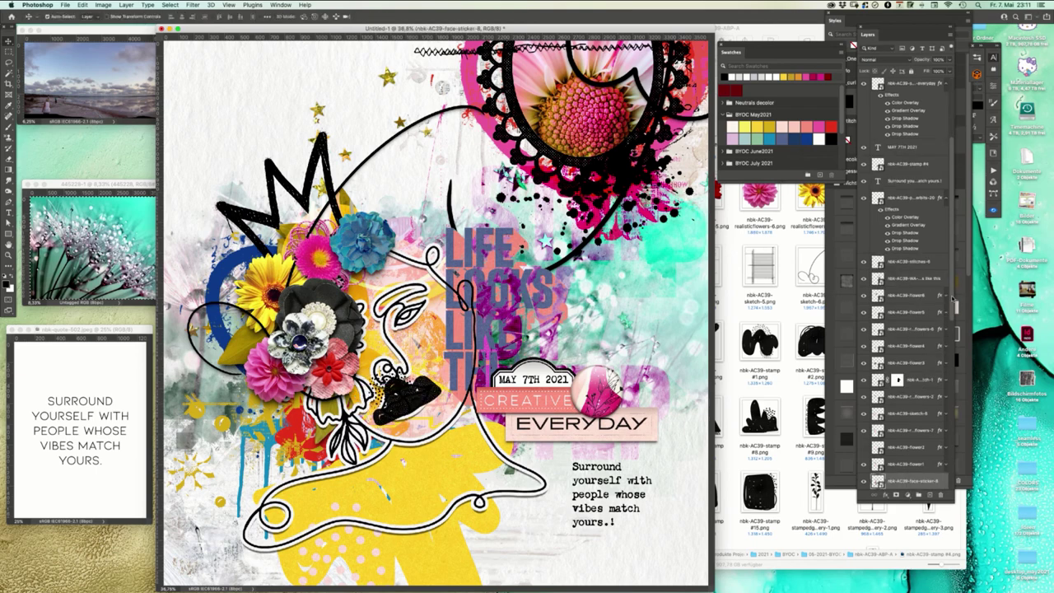
pyautogui.moveTo(951, 298); pyautogui.dragTo(952, 405)
pyautogui.moveTo(920, 228); pyautogui.dragTo(910, 434)
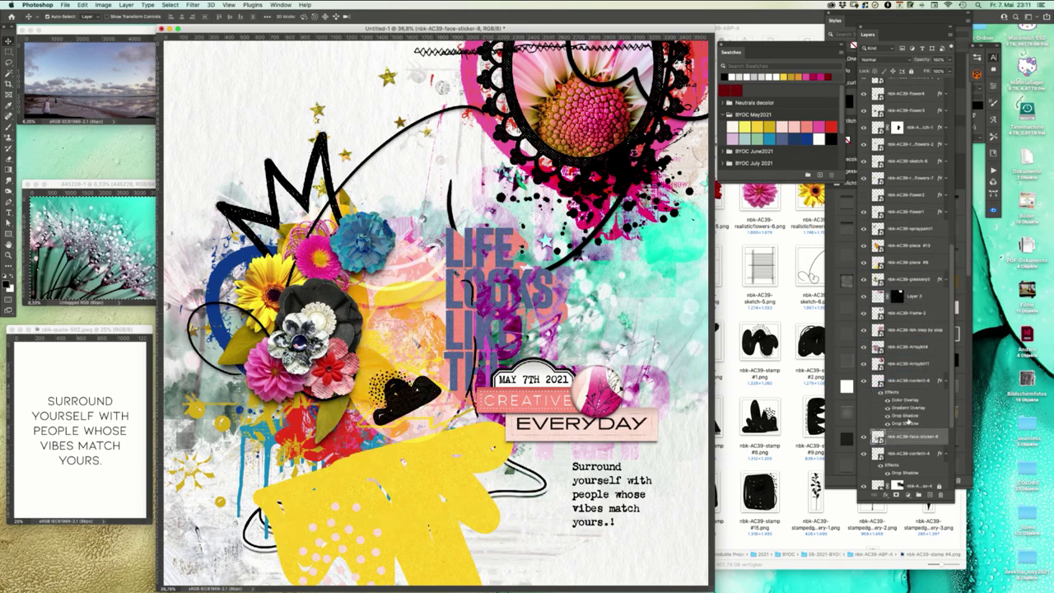
pyautogui.press('super+z')
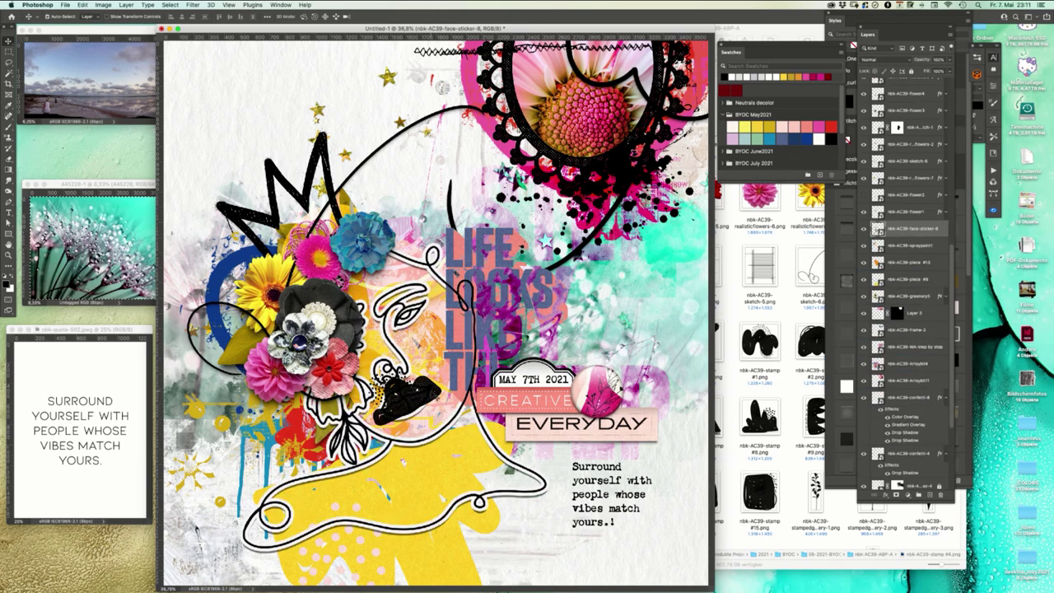
# - Move the stamp #4 layer below the spraypaint1 layer and give it a Color Overlay in the BYOC May2021 red
pyautogui.click(439, 398)
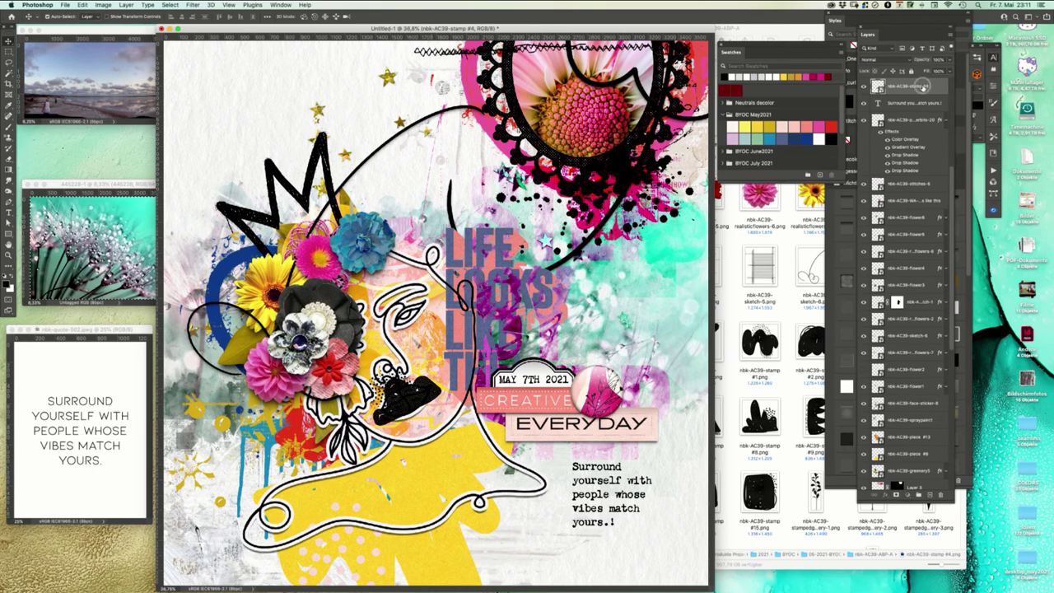
pyautogui.moveTo(914, 234); pyautogui.dragTo(912, 410)
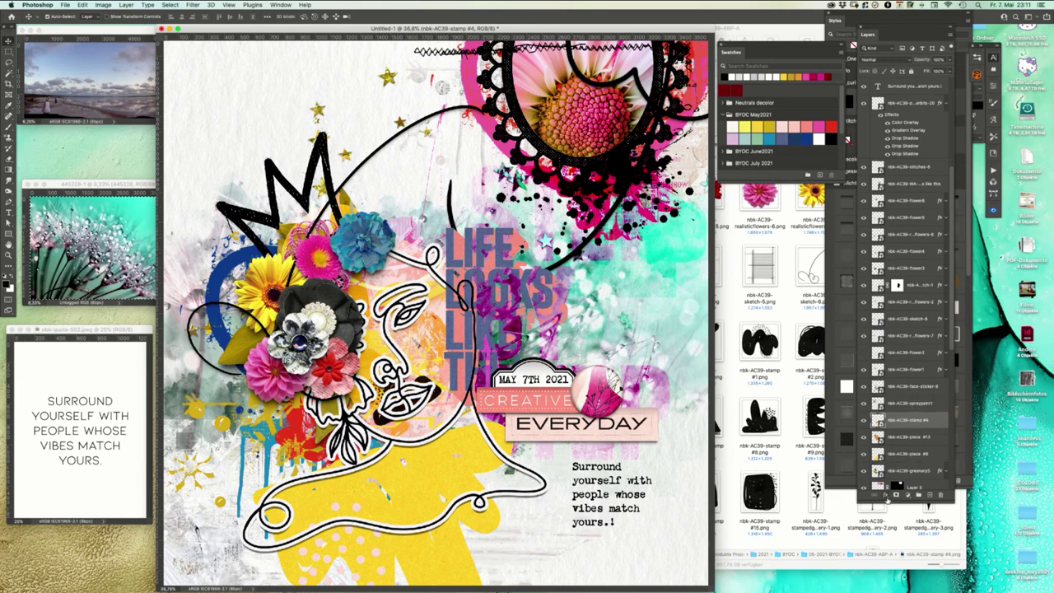
pyautogui.click(886, 496)
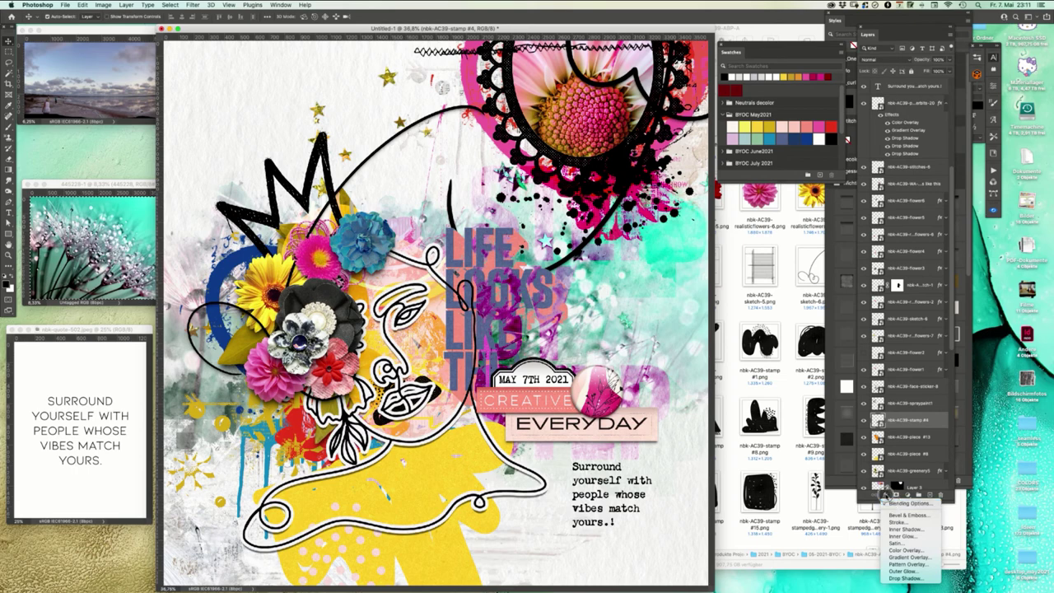
pyautogui.click(927, 550)
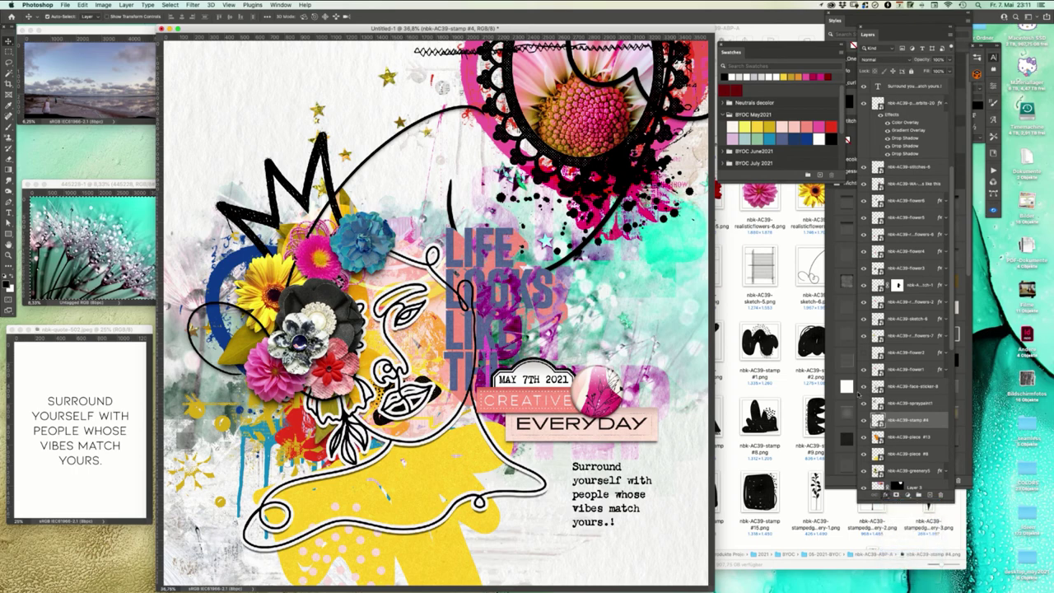
pyautogui.click(690, 319)
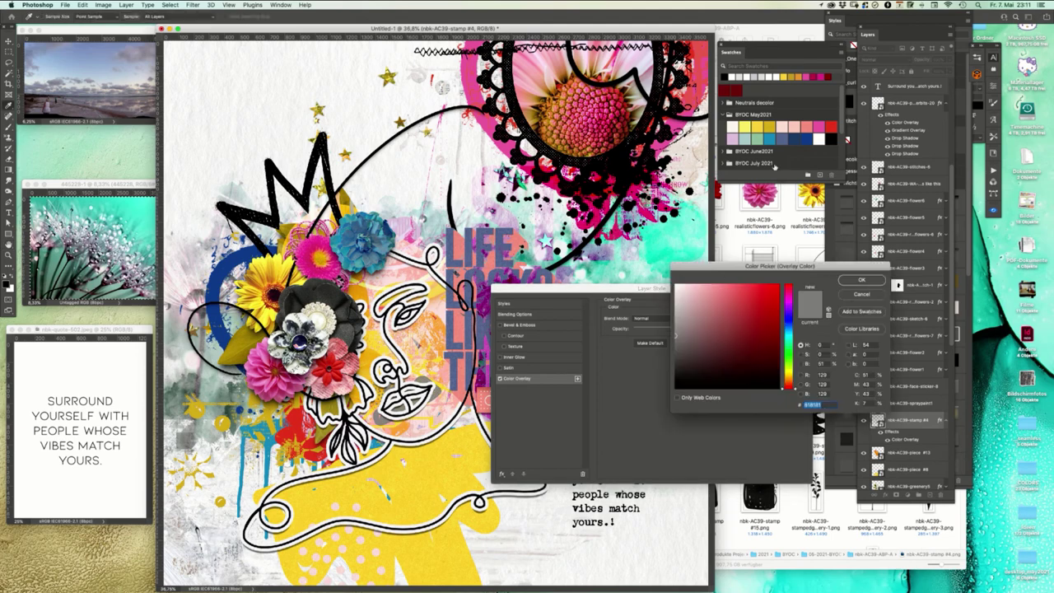
pyautogui.click(831, 125)
pyautogui.click(857, 279)
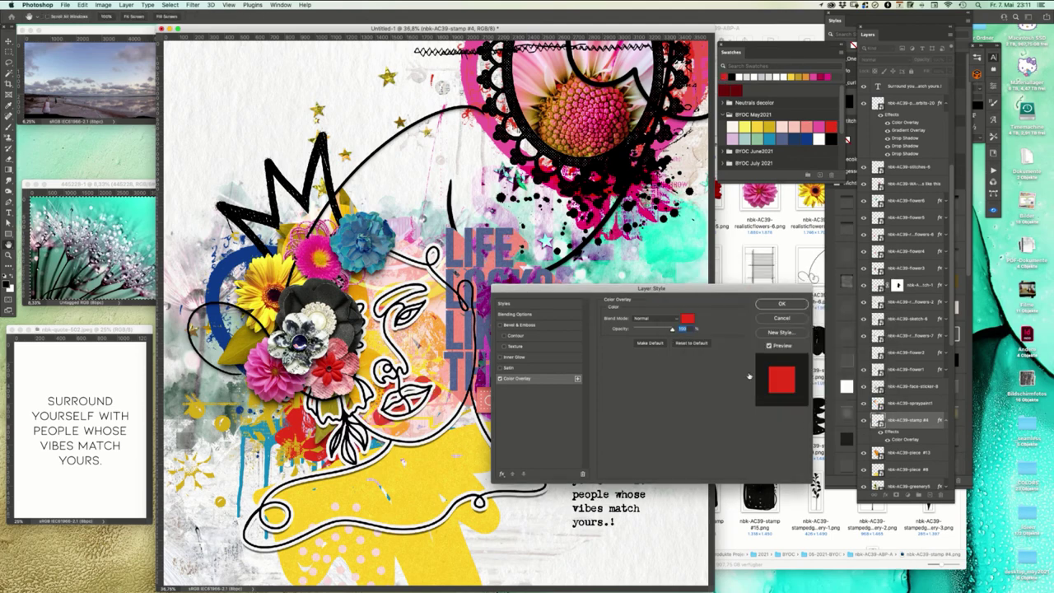
pyautogui.click(778, 306)
# - Transform the red stamp so that it sits as lip colour behind the face's mouth
pyautogui.press('super+t')
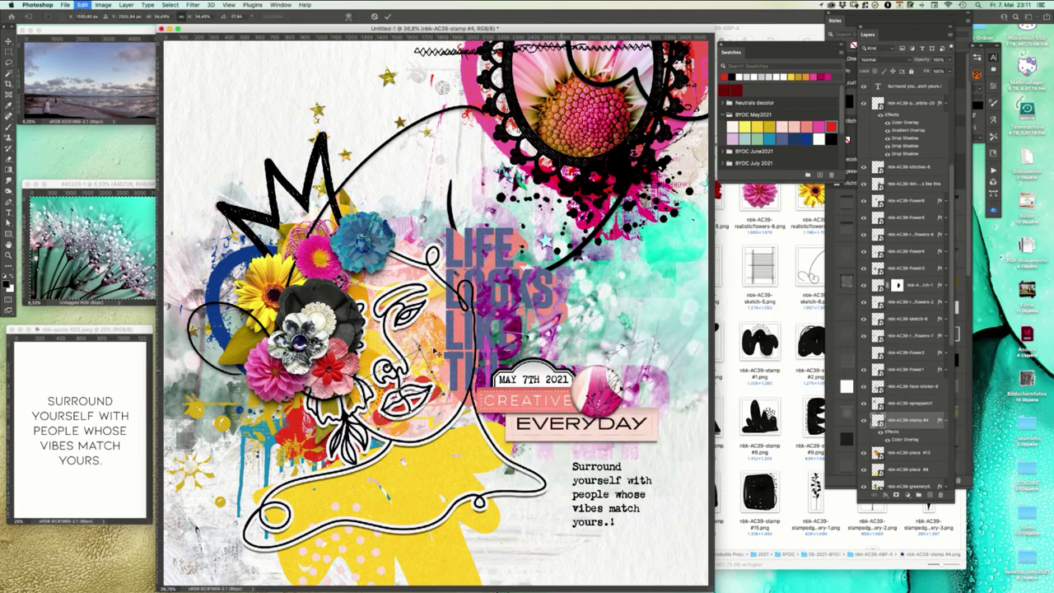
pyautogui.moveTo(431, 388)
pyautogui.mouseDown()
pyautogui.moveTo(451, 395)
pyautogui.moveTo(397, 401)
pyautogui.moveTo(421, 380)
pyautogui.moveTo(437, 424)
pyautogui.moveTo(424, 384)
pyautogui.moveTo(422, 411)
pyautogui.moveTo(417, 397)
pyautogui.mouseUp()
pyautogui.press('Return')
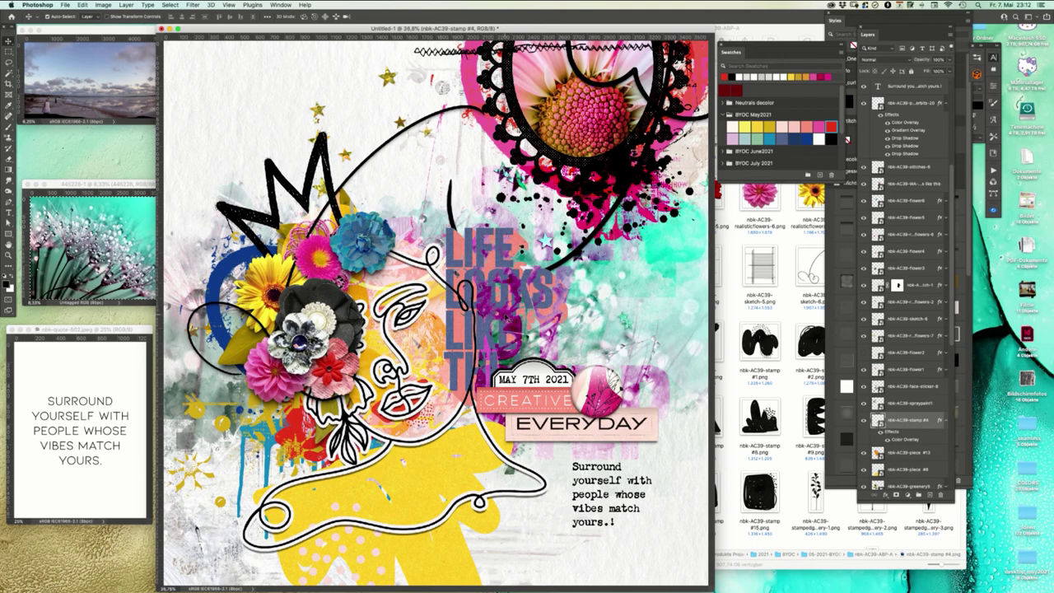
# - Place nbk-AC39-piece #11.png behind the line-art face, shrunk and positioned as blue eye shadow around the eye
pyautogui.click(788, 312)
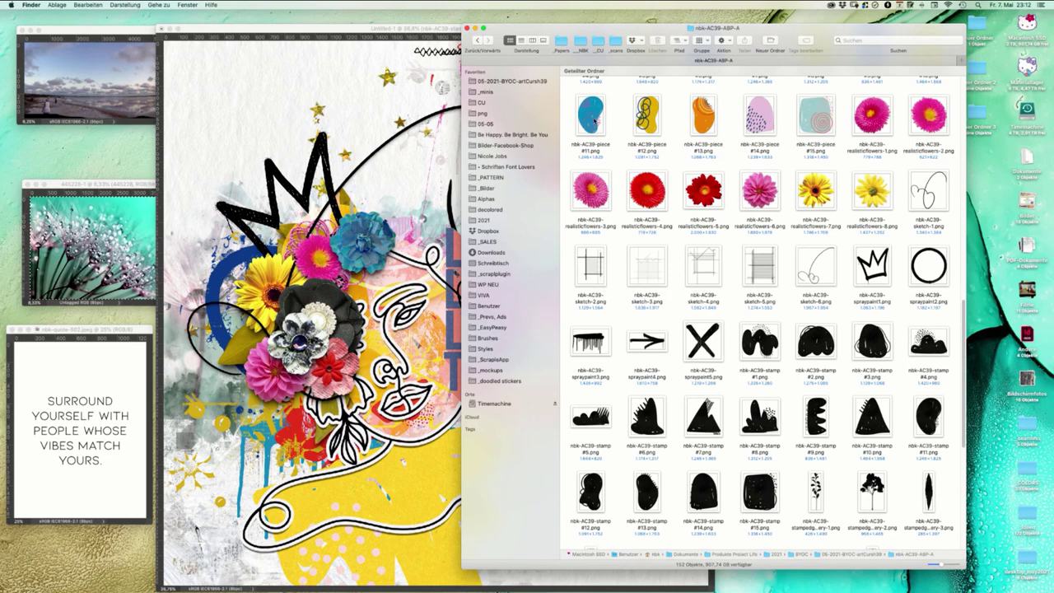
pyautogui.moveTo(592, 115); pyautogui.dragTo(318, 340)
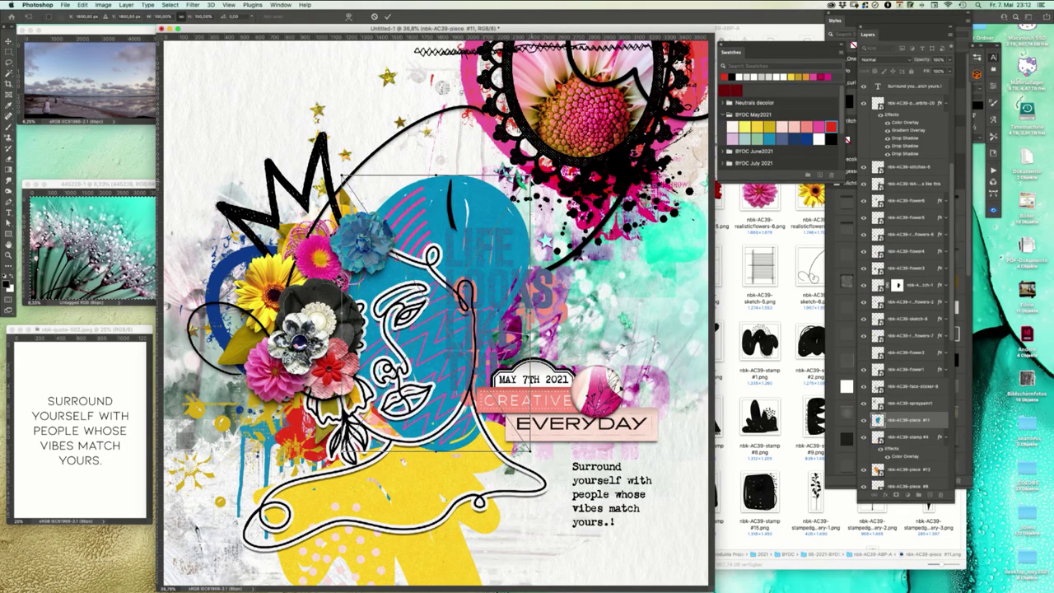
pyautogui.moveTo(530, 174); pyautogui.dragTo(420, 267)
pyautogui.moveTo(405, 310); pyautogui.dragTo(405, 312)
pyautogui.press('Return')
pyautogui.click(414, 293)
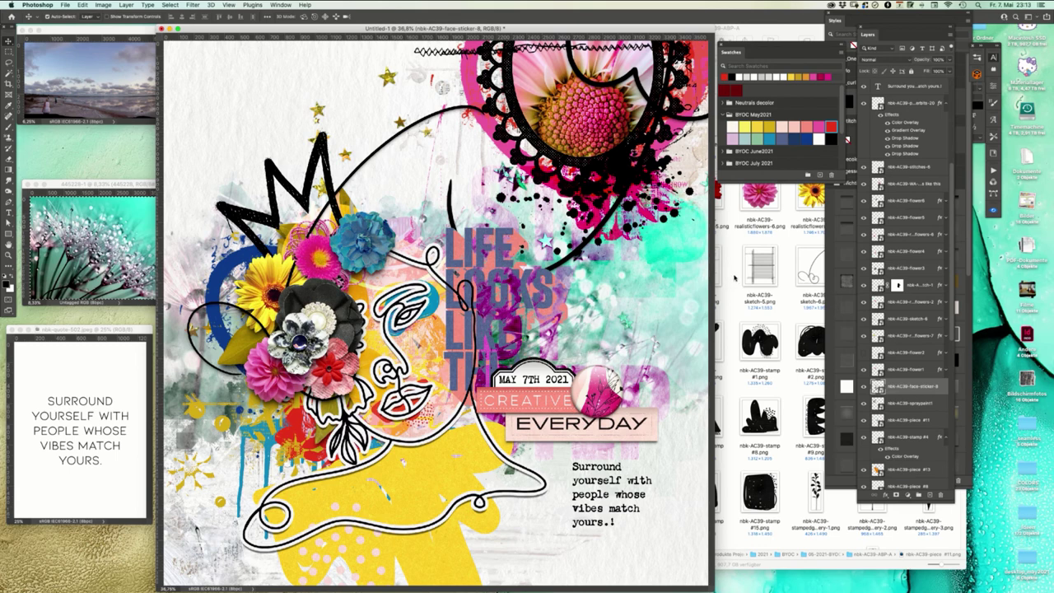
# - Look through the nbk-AC39-ABP-A folder for further embellishments and return to the Photoshop page
pyautogui.click(808, 265)
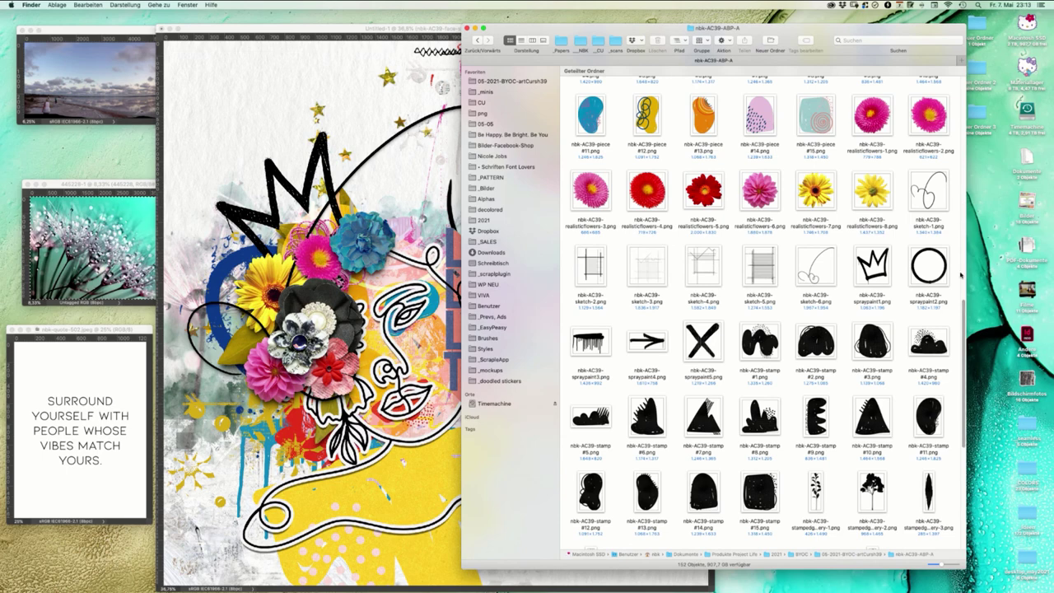
pyautogui.scroll(-10, 906, 371)
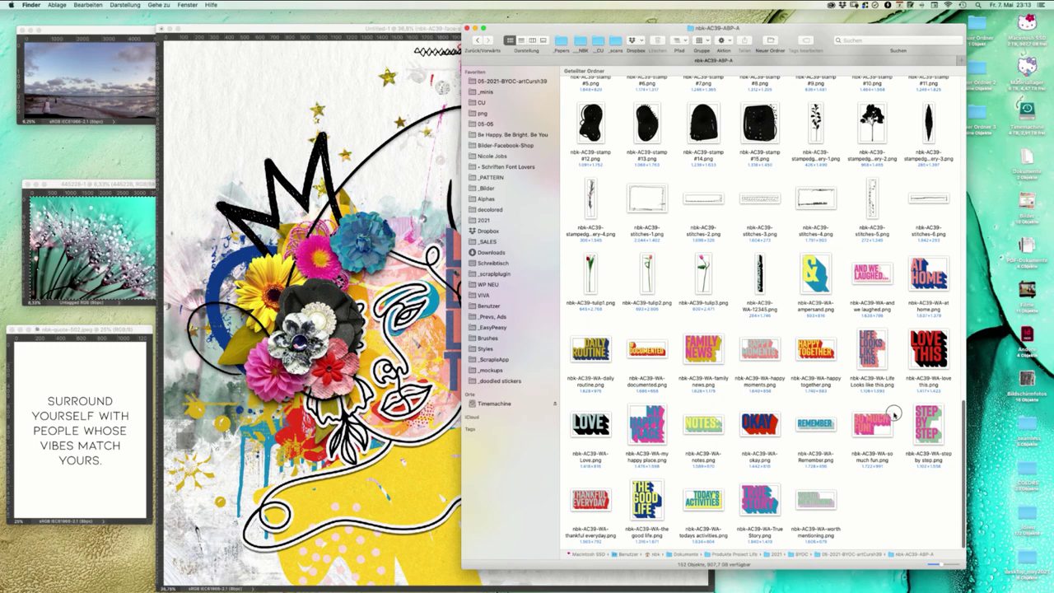
pyautogui.scroll(15, 893, 412)
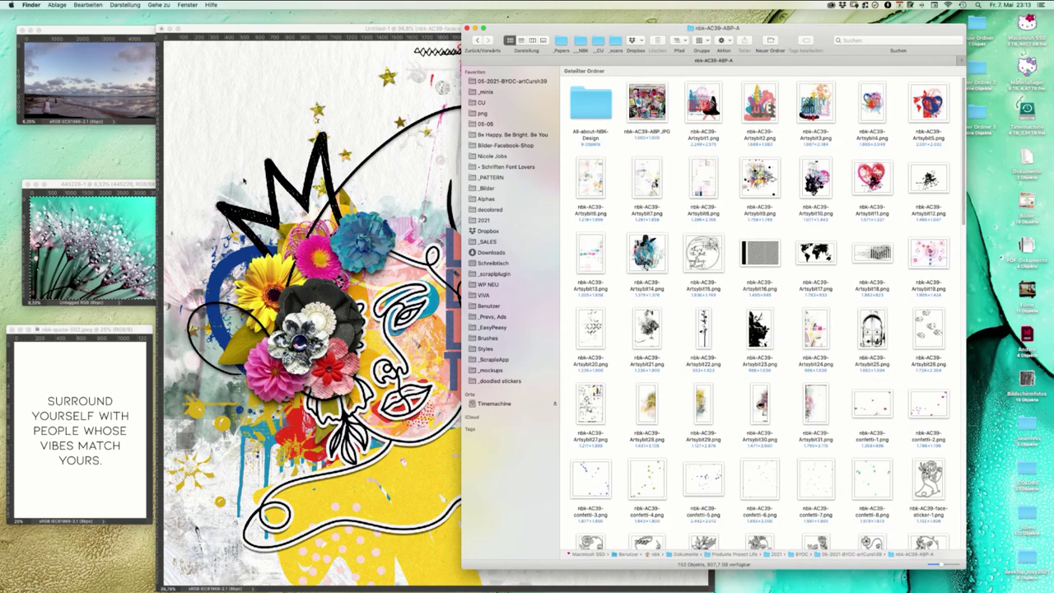
pyautogui.click(321, 178)
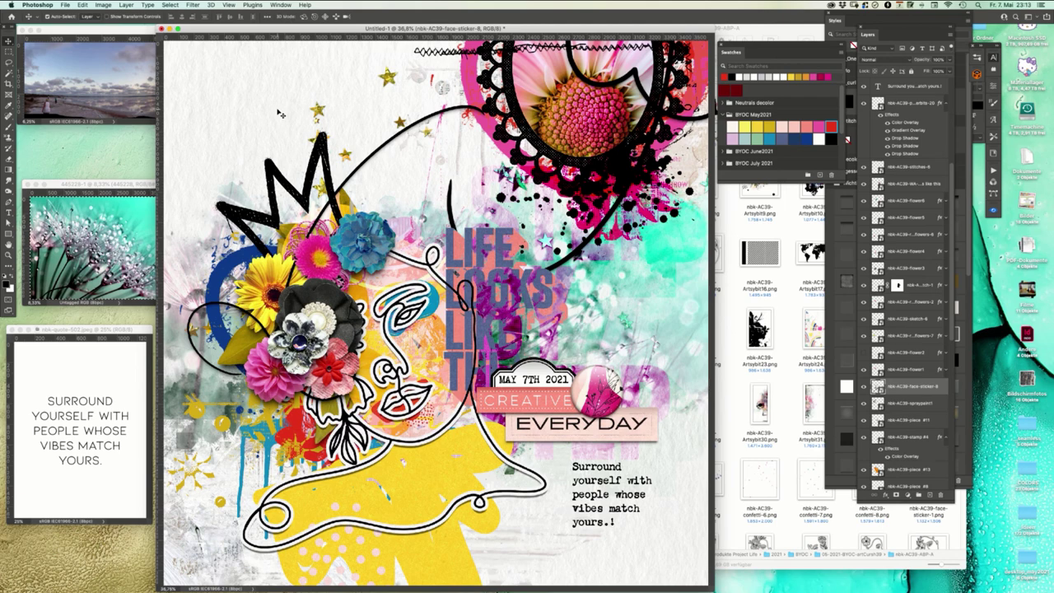
# - Switch to the Lilypad forum thread in Safari and quit the Music app
pyautogui.moveTo(683, 587)
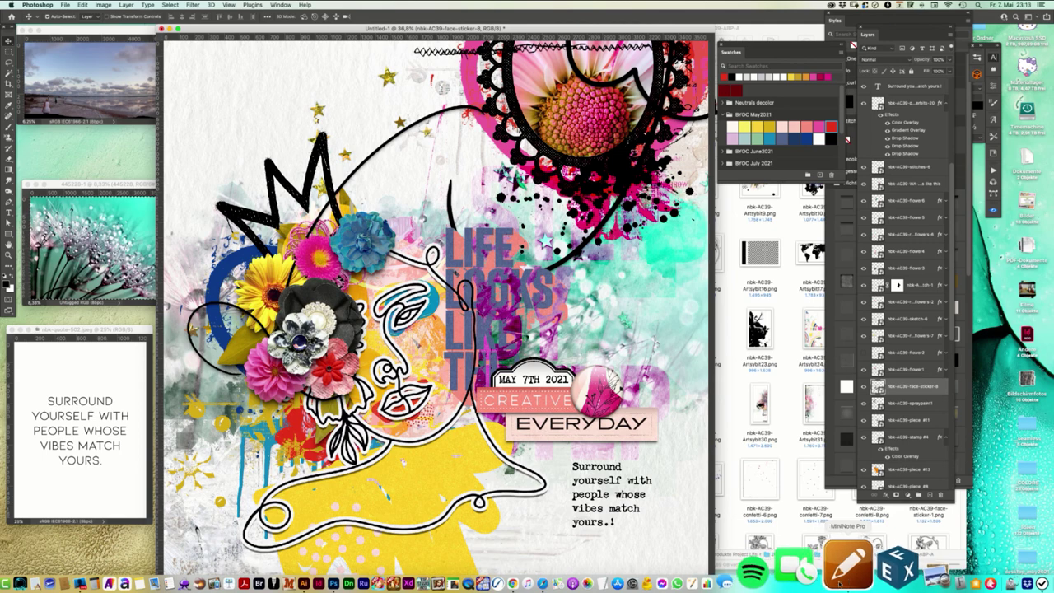
pyautogui.click(620, 566)
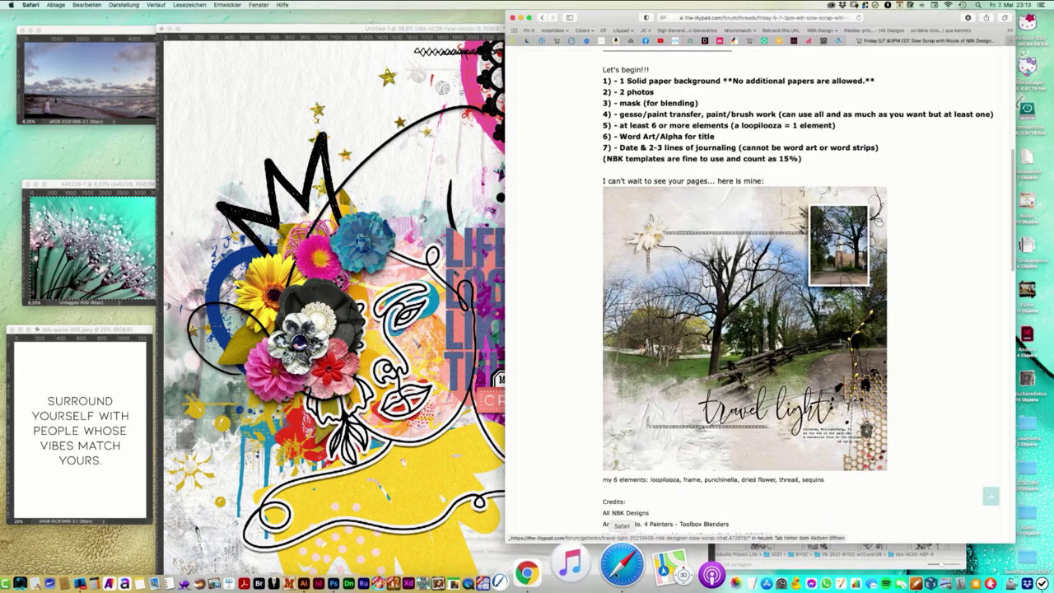
pyautogui.rightClick(610, 564)
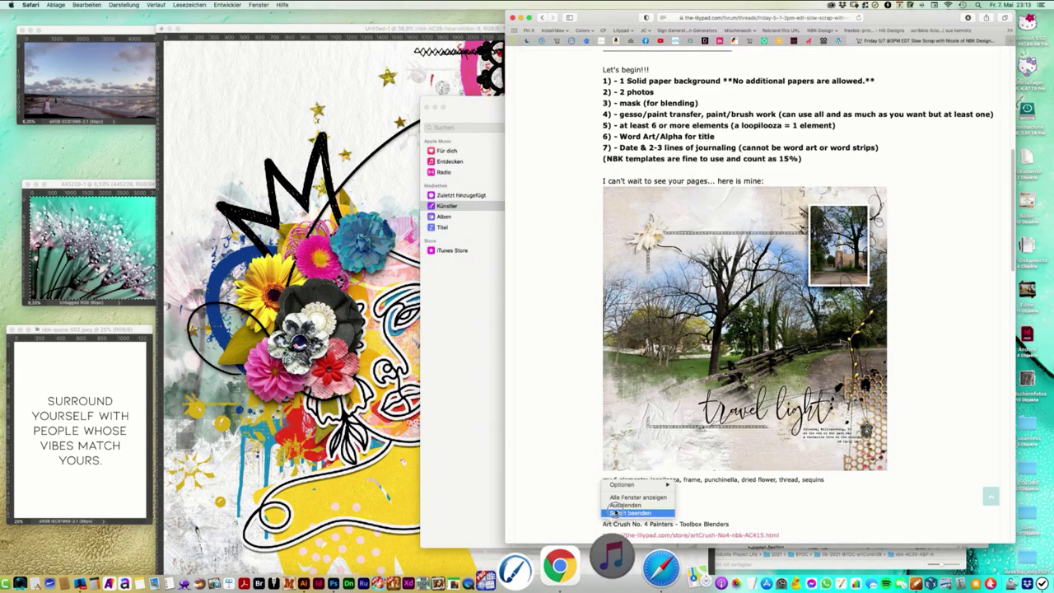
pyautogui.click(618, 512)
# - Review the Slow Scrap challenge rules in the forum thread, reload it and read the newest replies
pyautogui.scroll(5, 1009, 221)
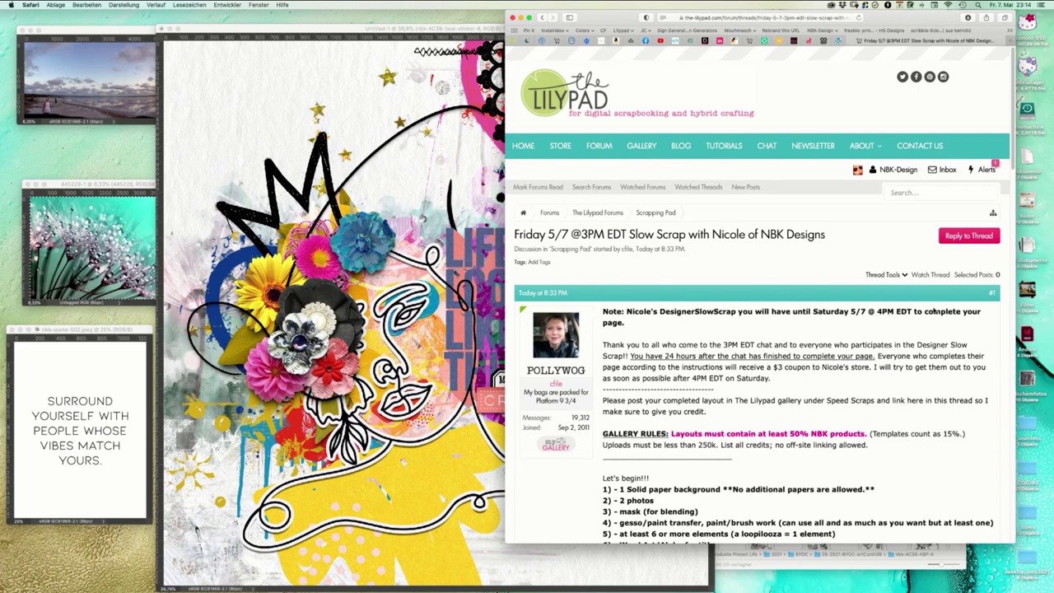
pyautogui.scroll(-5, 1007, 199)
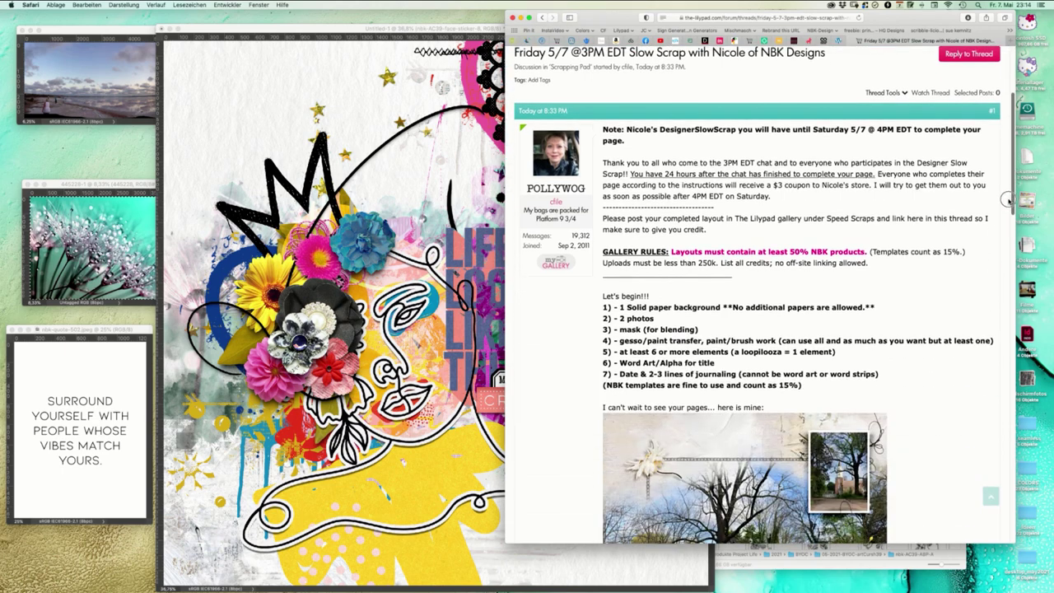
pyautogui.scroll(-15, 982, 252)
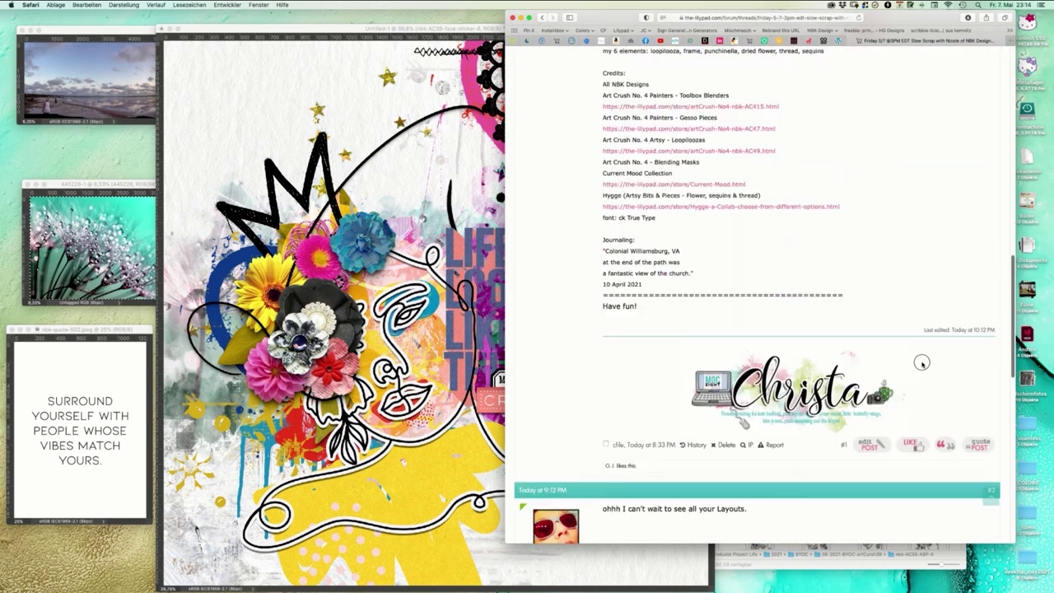
pyautogui.scroll(-10, 922, 363)
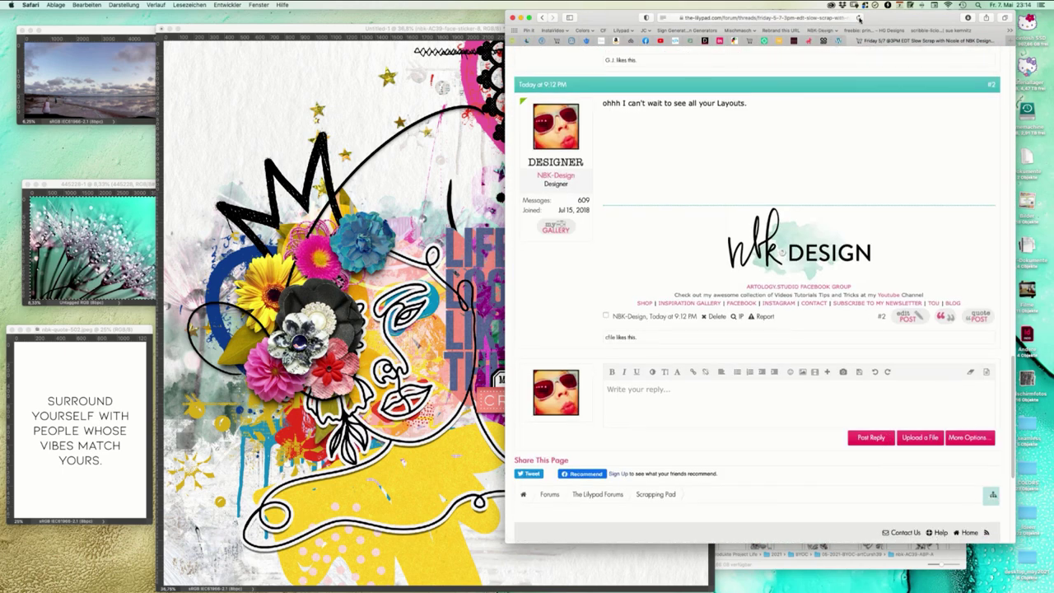
pyautogui.click(858, 18)
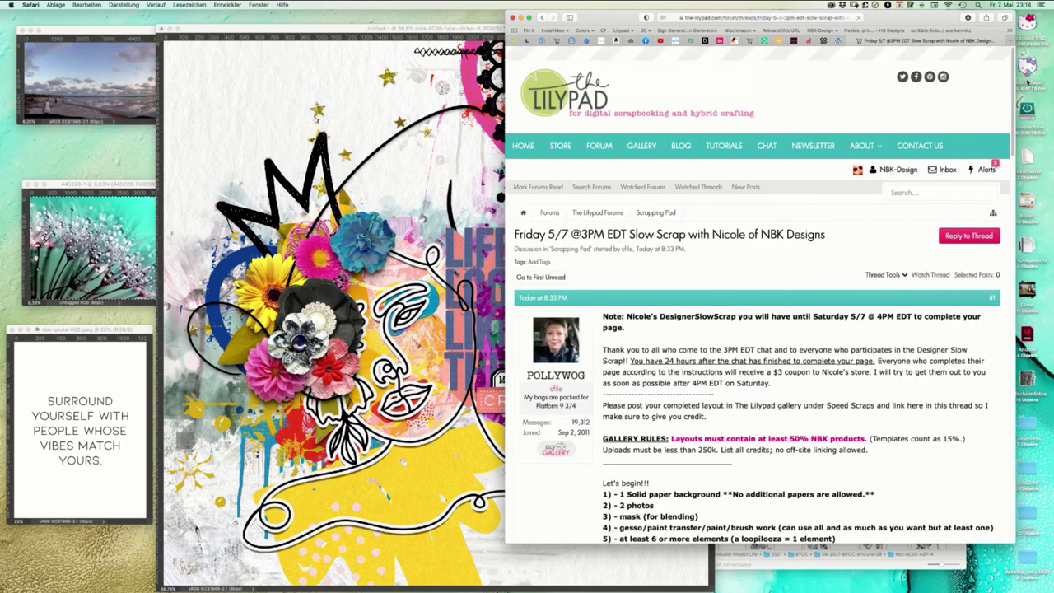
pyautogui.scroll(-20, 968, 235)
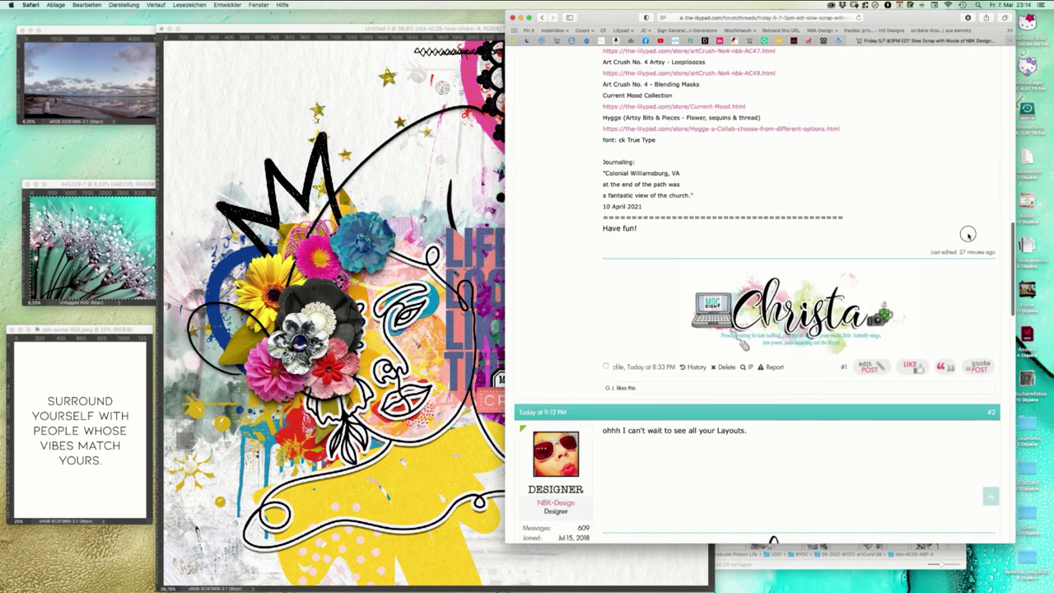
pyautogui.scroll(-8, 967, 235)
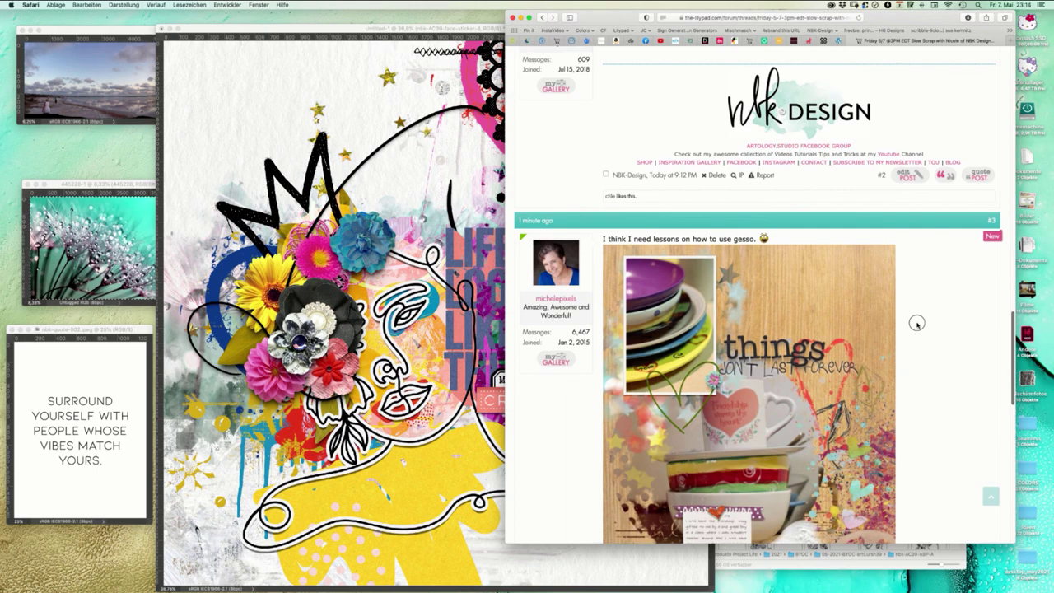
# - Examine the newest reply's layout with stacked bowls and gesso in the Lilypad forum thread
pyautogui.scroll(-3, 916, 323)
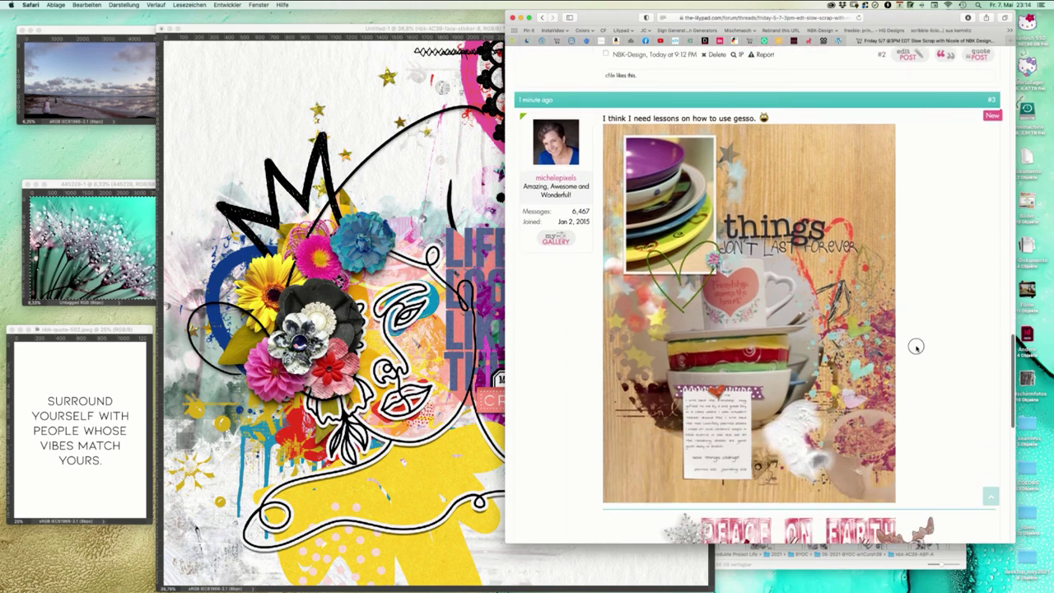
pyautogui.scroll(-10, 914, 329)
pyautogui.scroll(12, 918, 325)
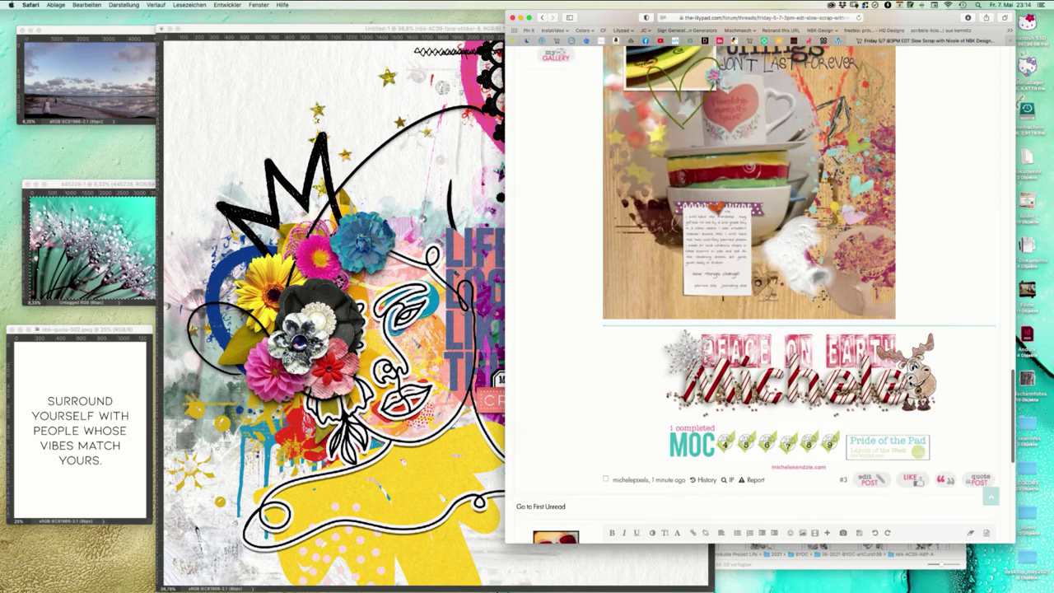
pyautogui.scroll(-2, 923, 331)
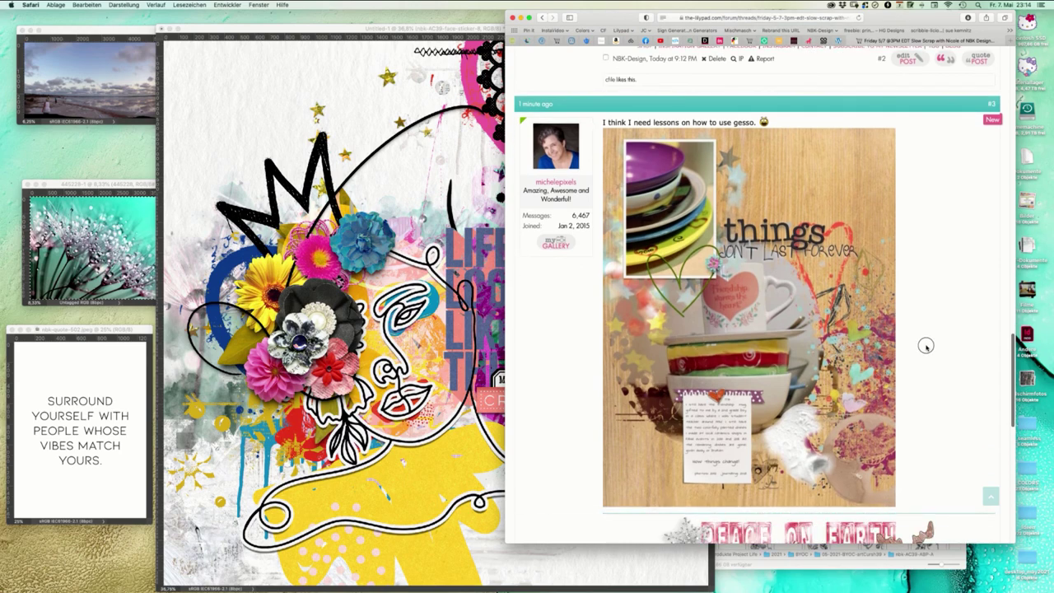
pyautogui.scroll(-1, 925, 345)
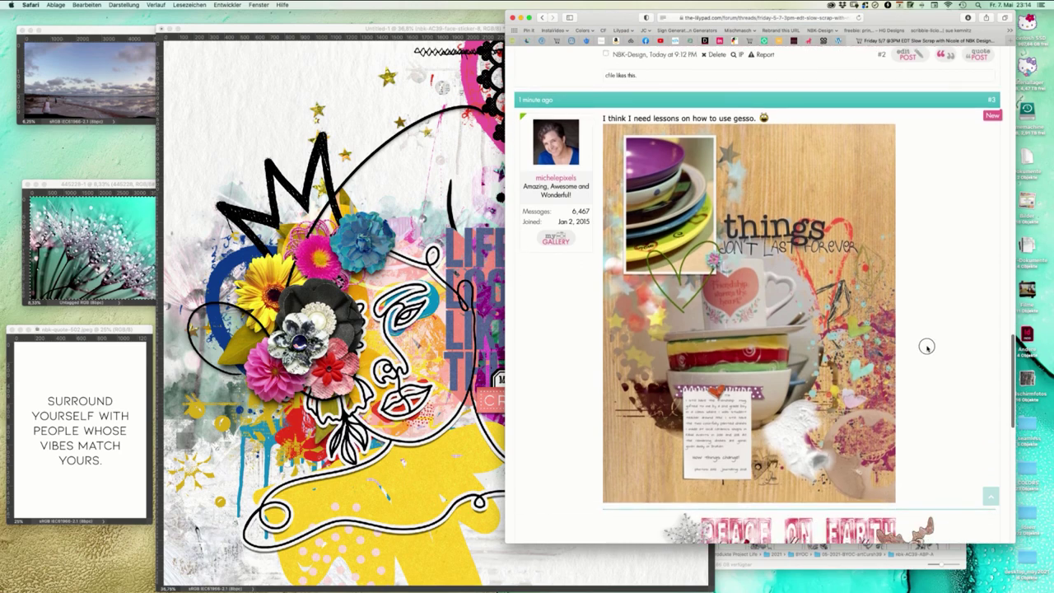
pyautogui.scroll(-2, 926, 347)
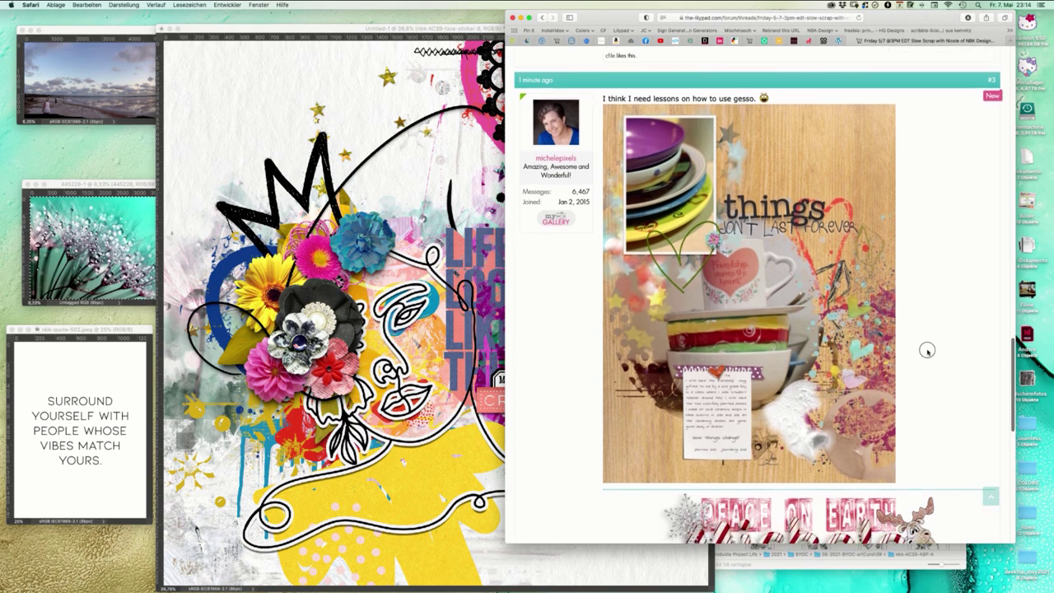
pyautogui.scroll(-3, 928, 350)
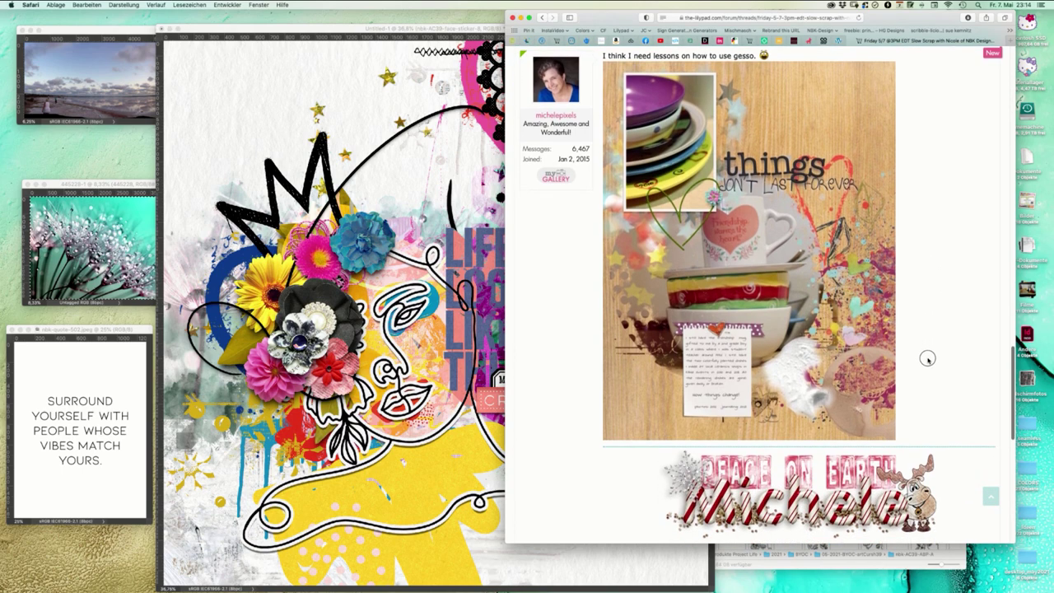
pyautogui.scroll(1, 927, 357)
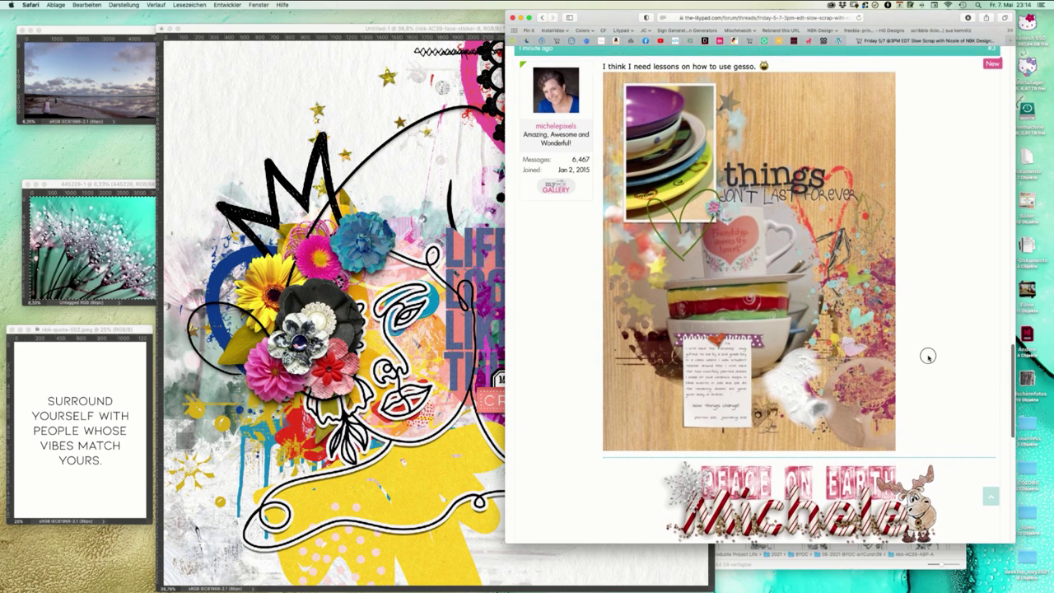
pyautogui.scroll(-1, 928, 356)
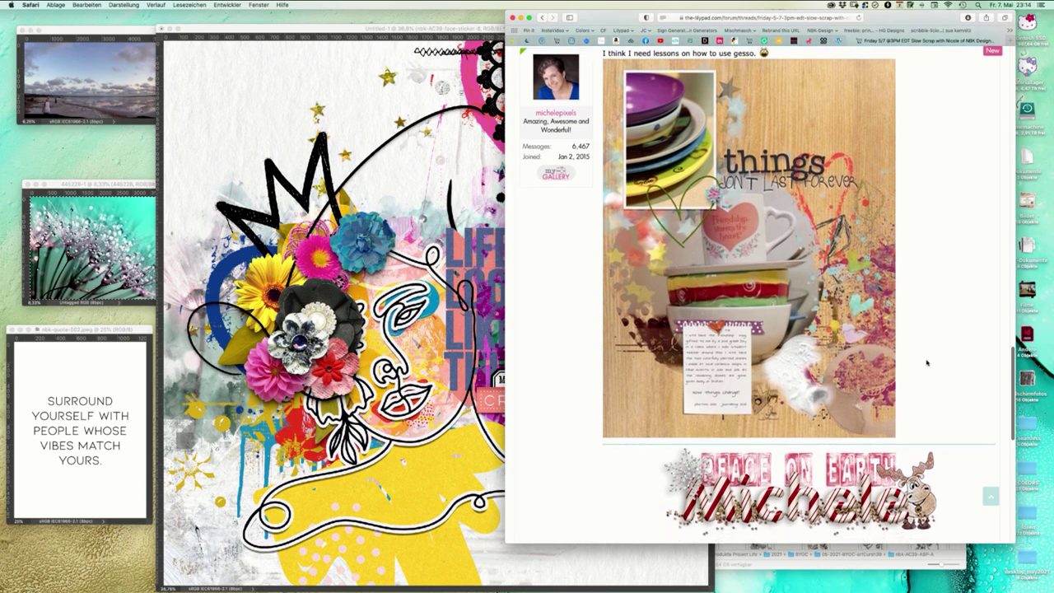
# - Switch to Photoshop and remove the exclamation mark from the end of the "Surround yourself with people whose vibes match yours." text
pyautogui.click(439, 167)
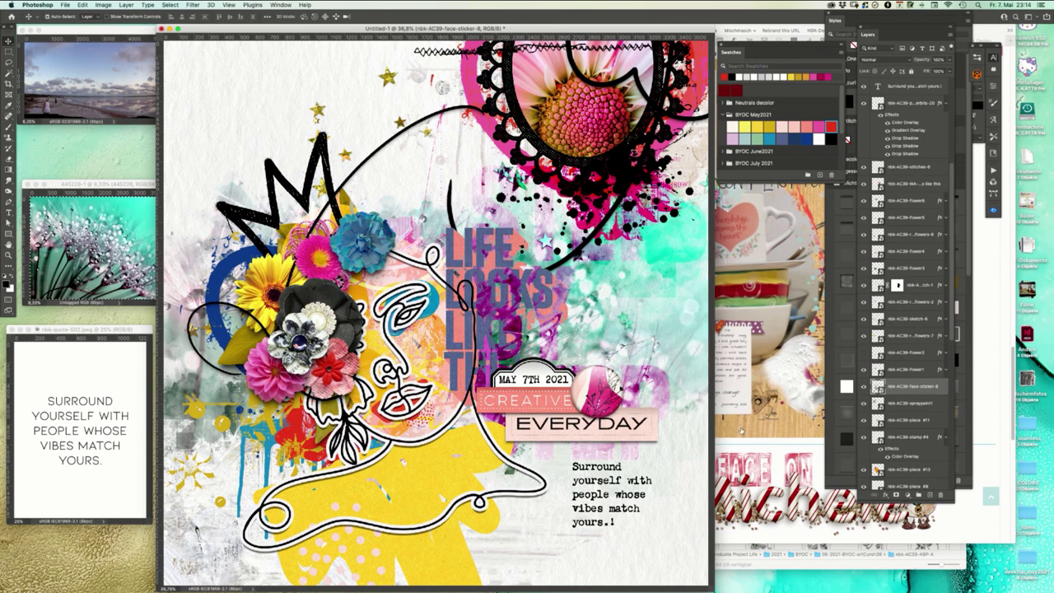
pyautogui.click(621, 522)
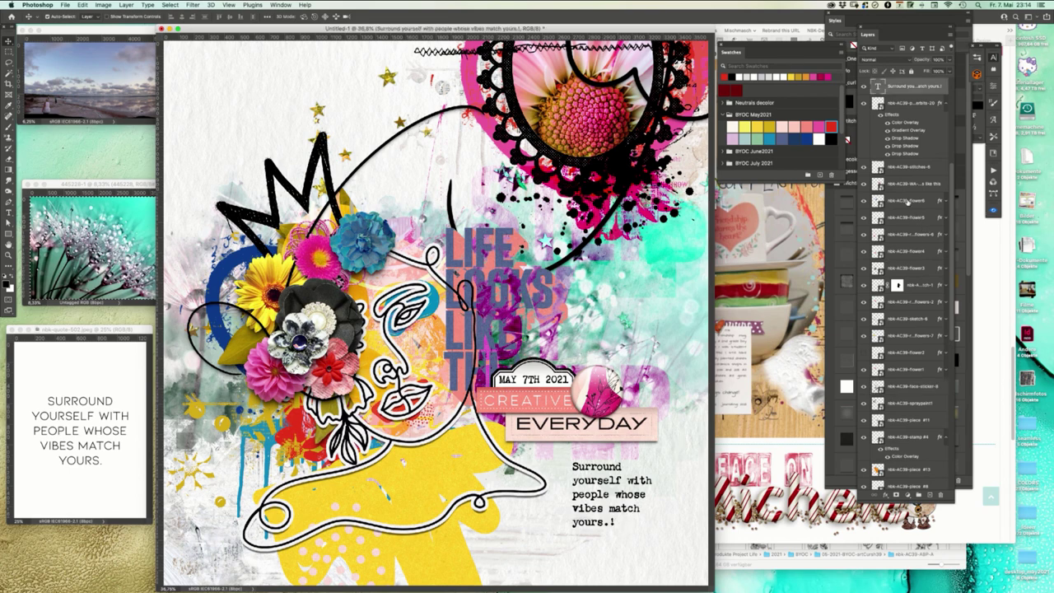
pyautogui.doubleClick(877, 85)
pyautogui.click(628, 514)
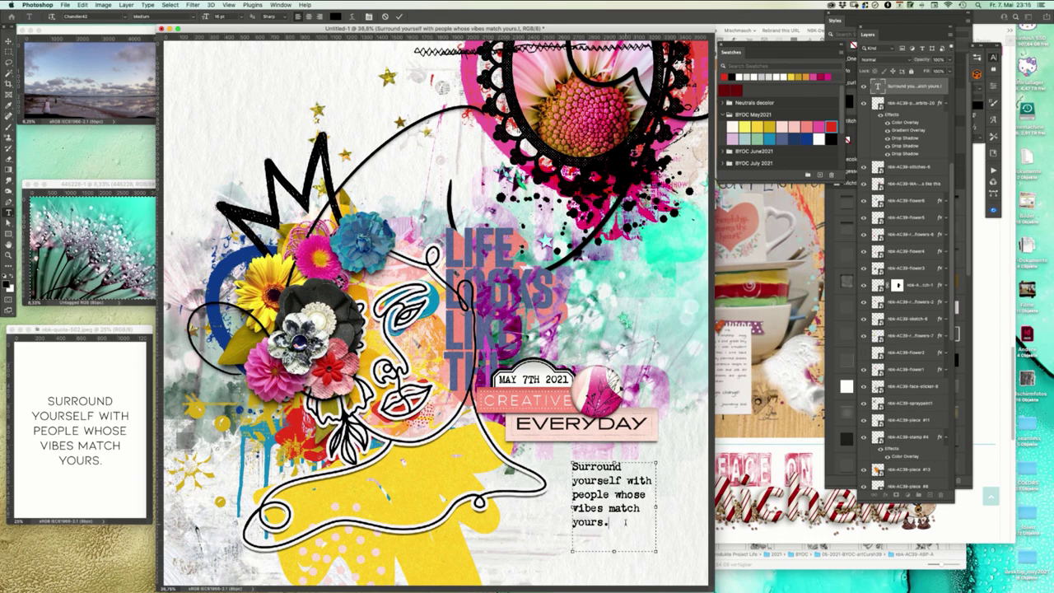
pyautogui.click(8, 41)
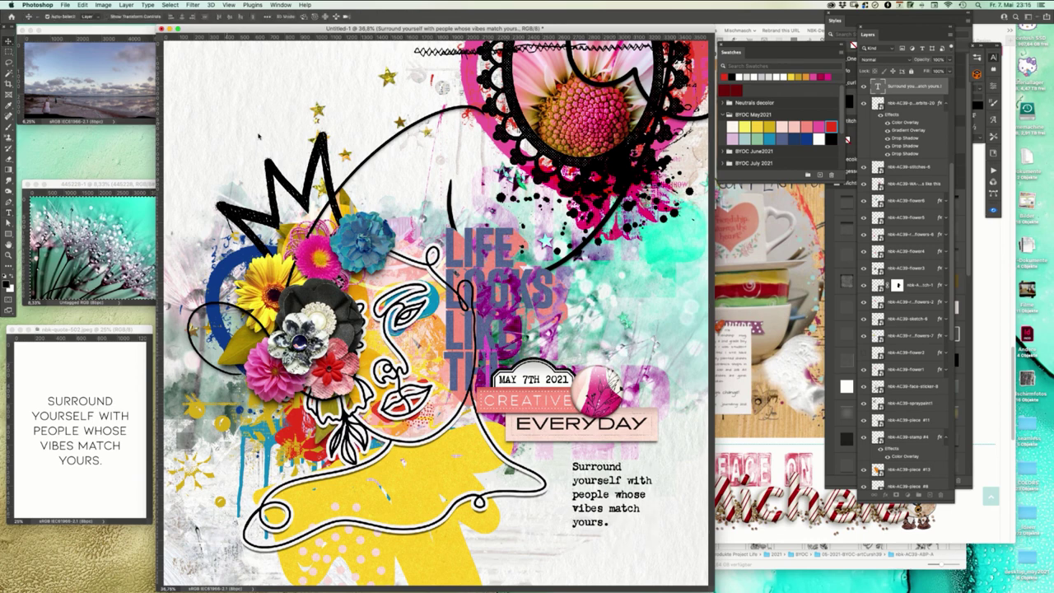
# - Start saving the page as a layered Photoshop file in the _Slowscrap folder inside 05-2021-BYOC-artCursh39's _LO folder
pyautogui.click(65, 5)
pyautogui.press('super+shift+s')
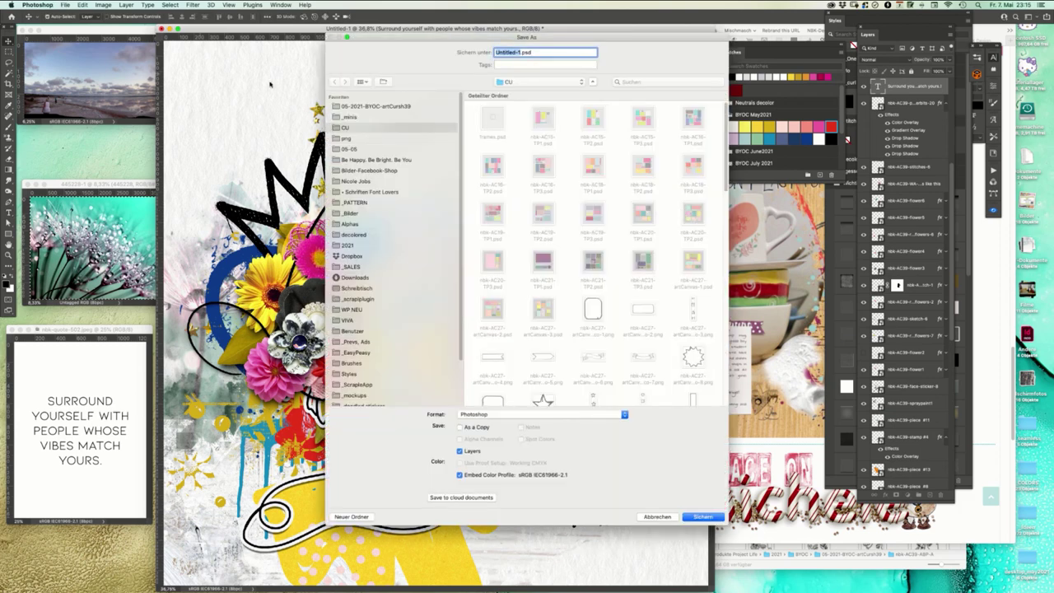
pyautogui.click(423, 108)
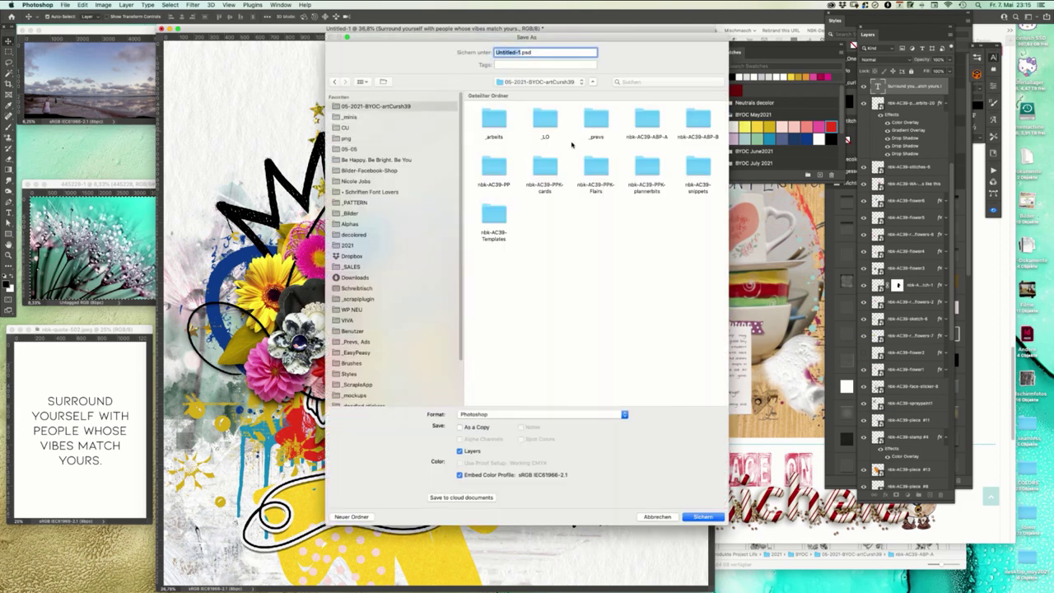
pyautogui.doubleClick(545, 119)
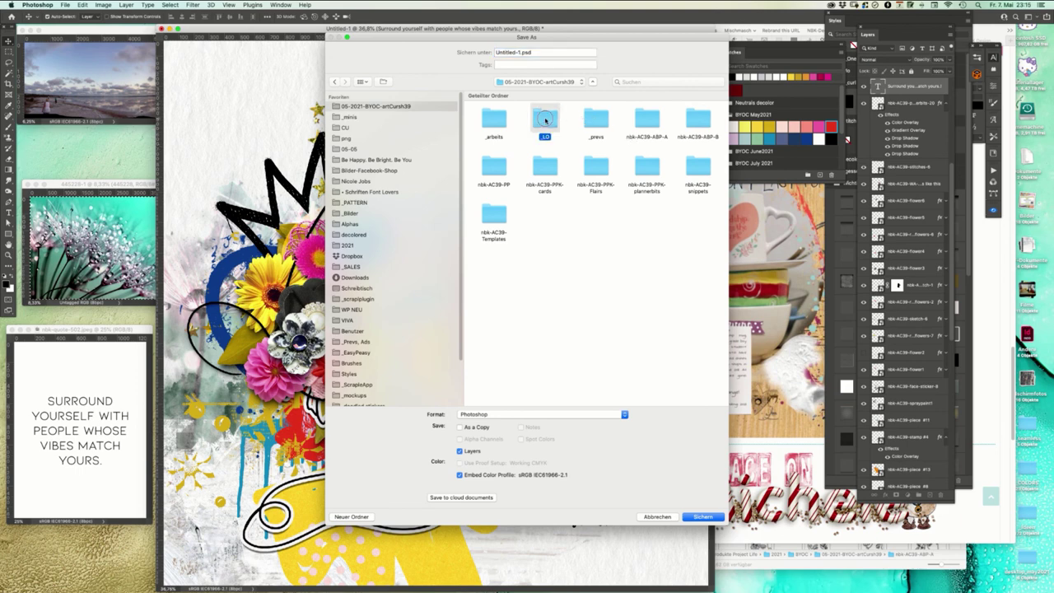
pyautogui.click(489, 120)
pyautogui.doubleClick(492, 120)
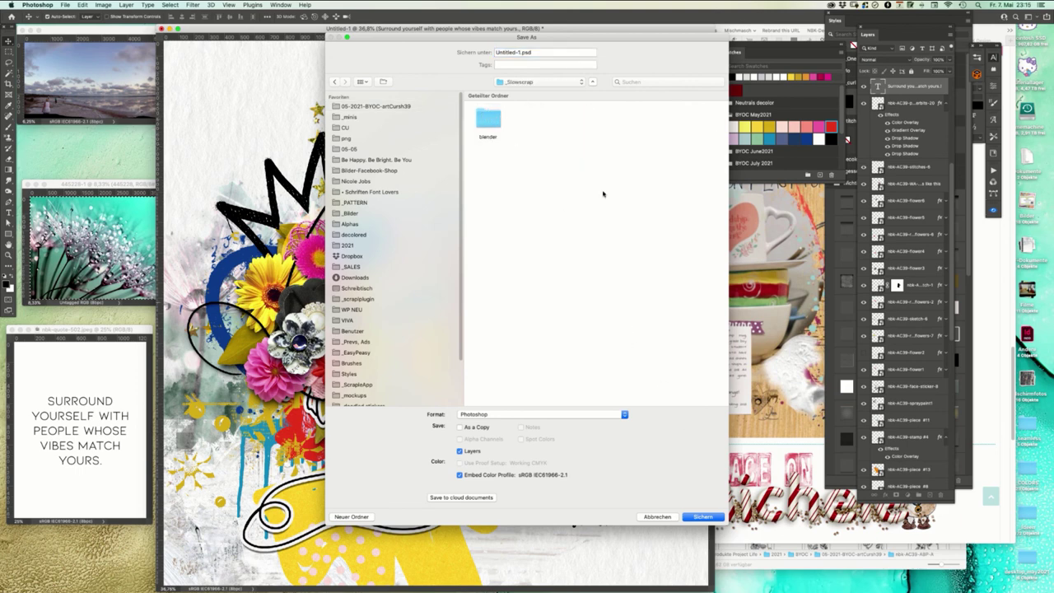
pyautogui.click(518, 52)
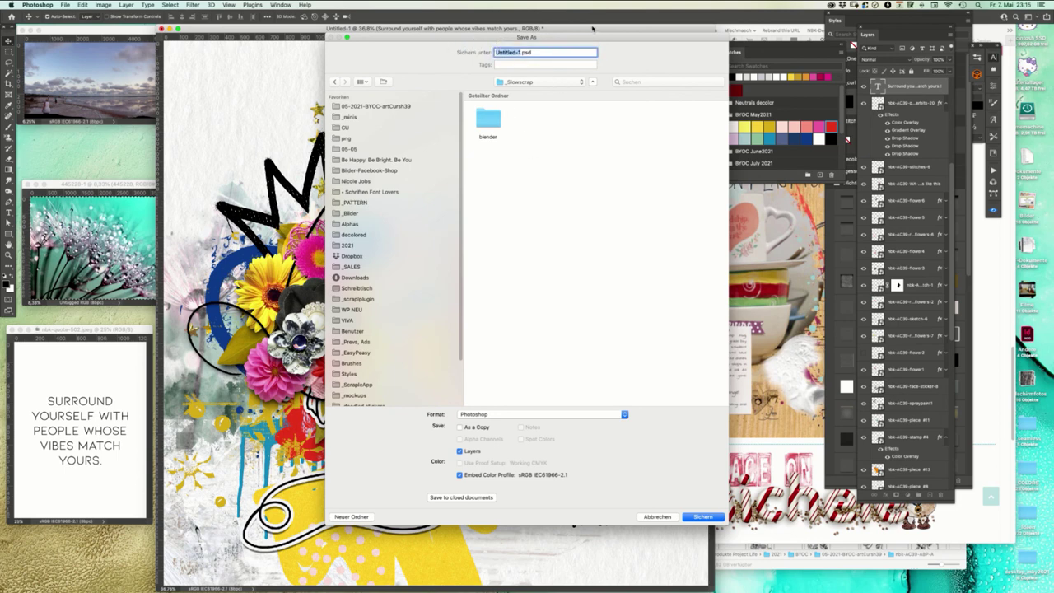
pyautogui.moveTo(593, 35); pyautogui.dragTo(592, 31)
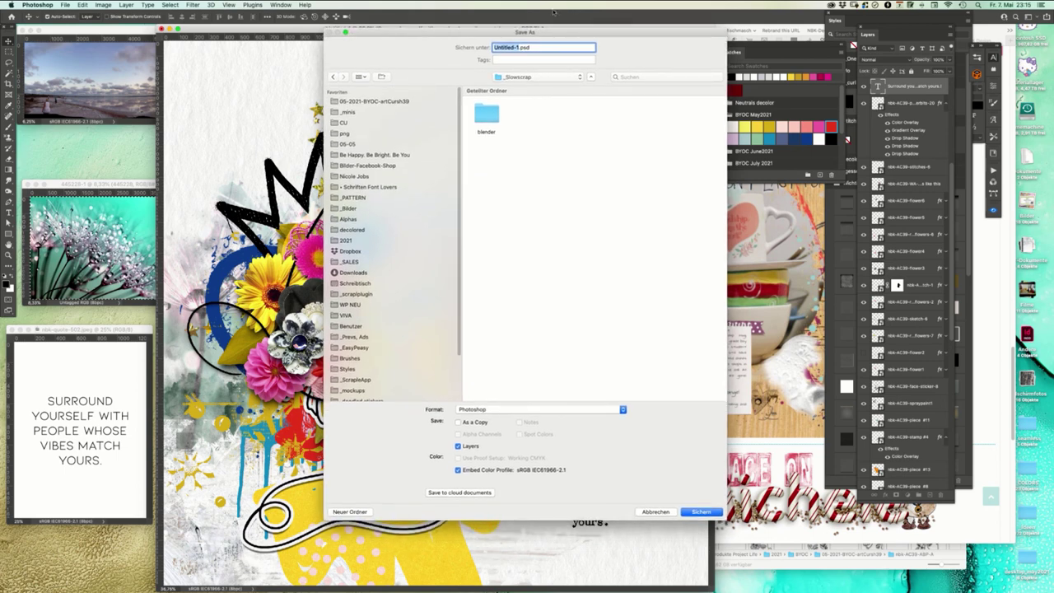